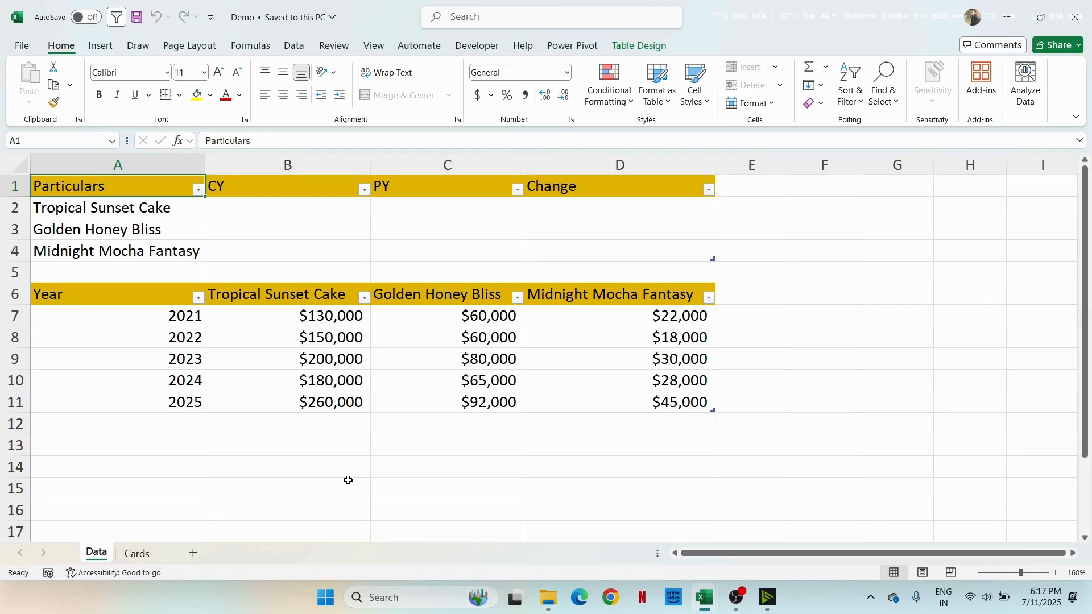
left_click(272, 292)
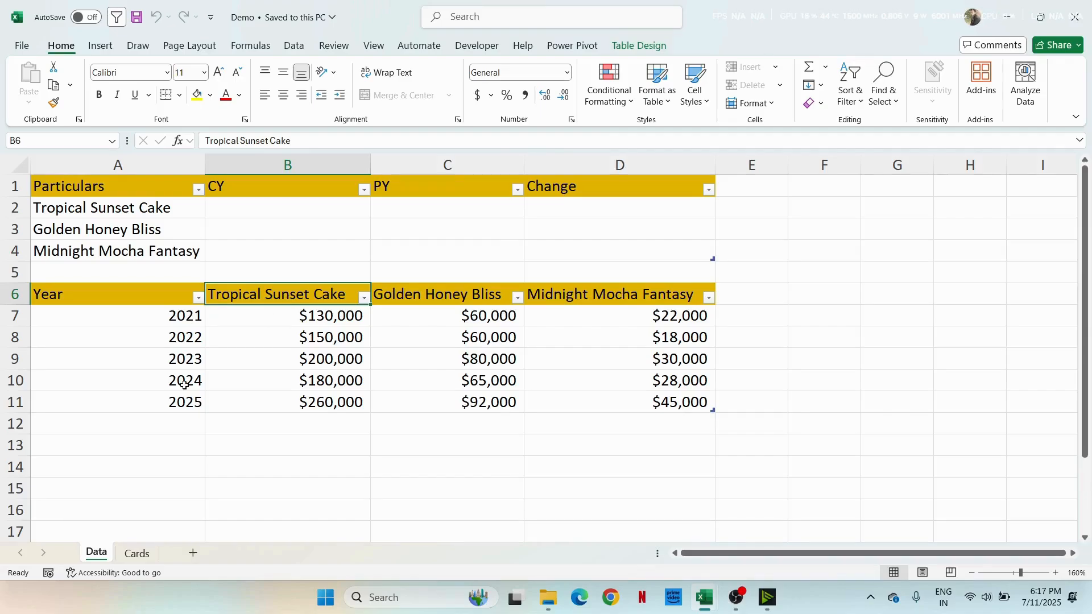
left_click(138, 554)
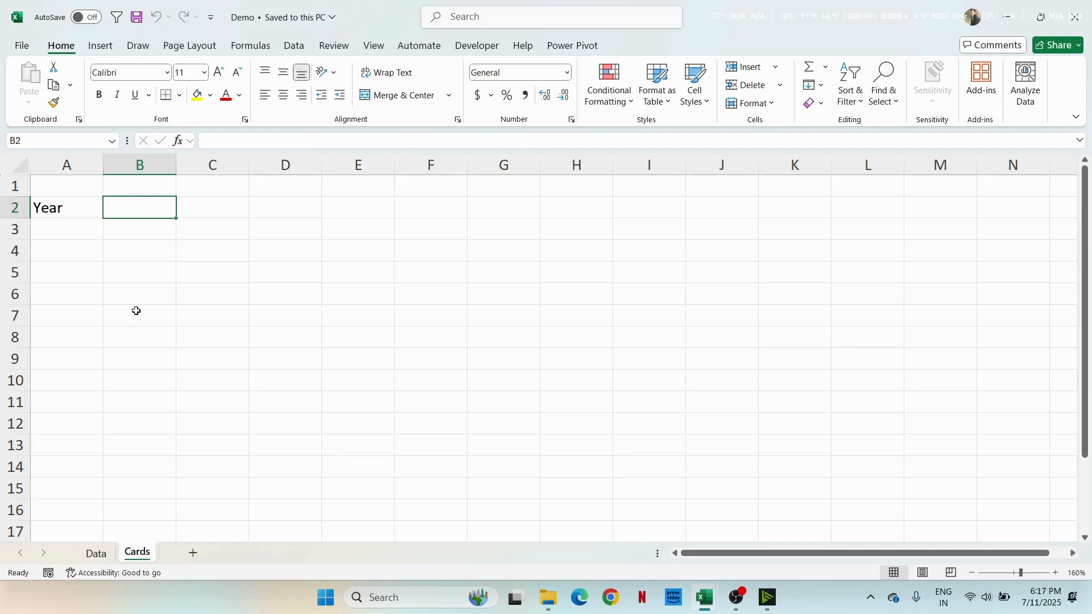
left_click(97, 554)
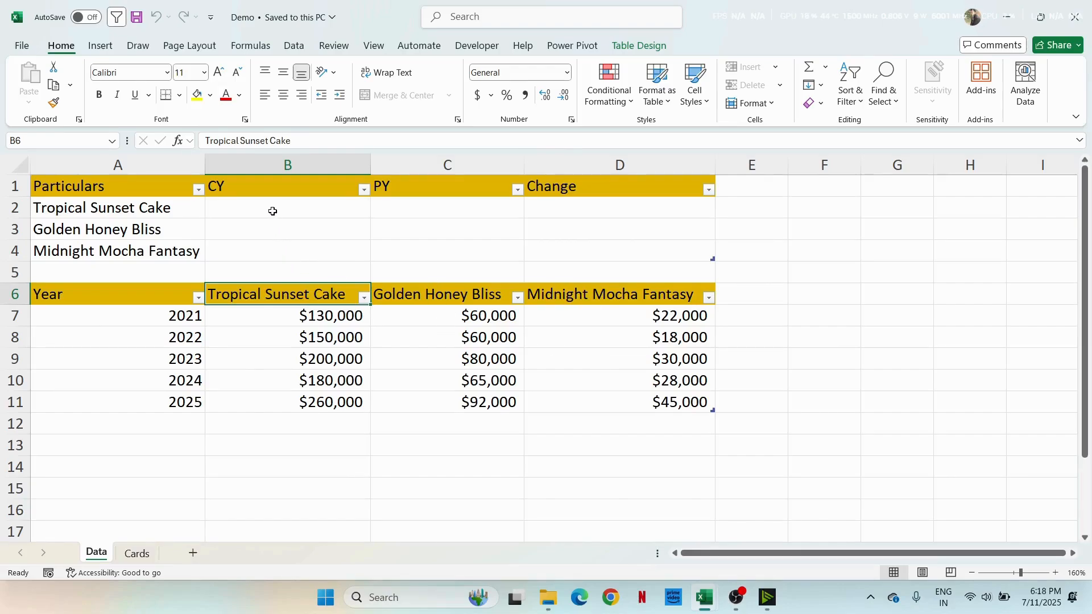
Step: Give cell B2 on the Cards sheet a dropdown list sourced from Data!$A$7:$A$11 and choose 2022 in it
left_click(137, 554)
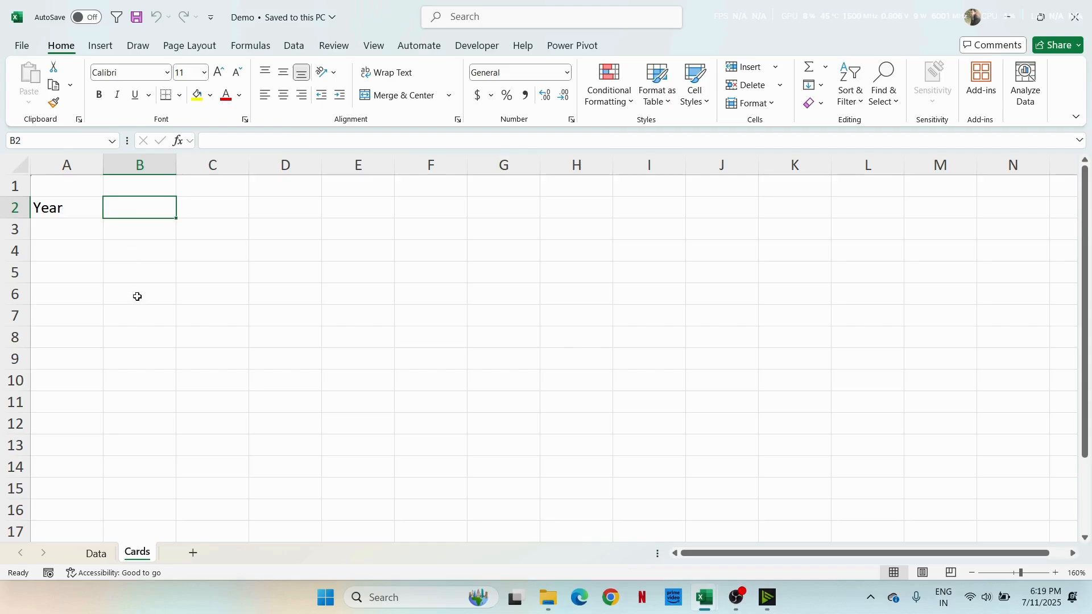
left_click(294, 48)
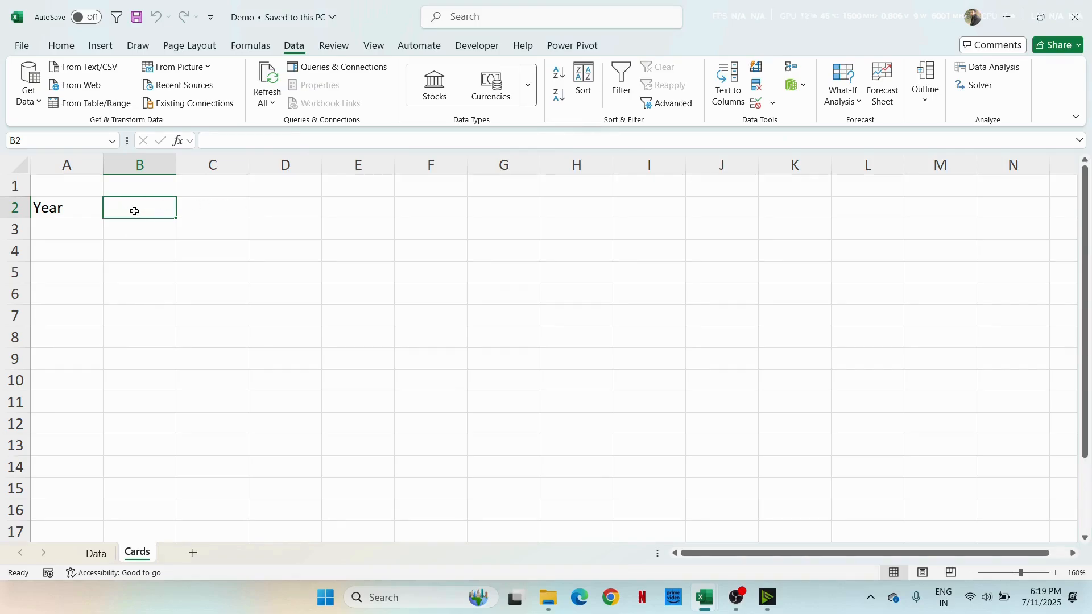
left_click(757, 102)
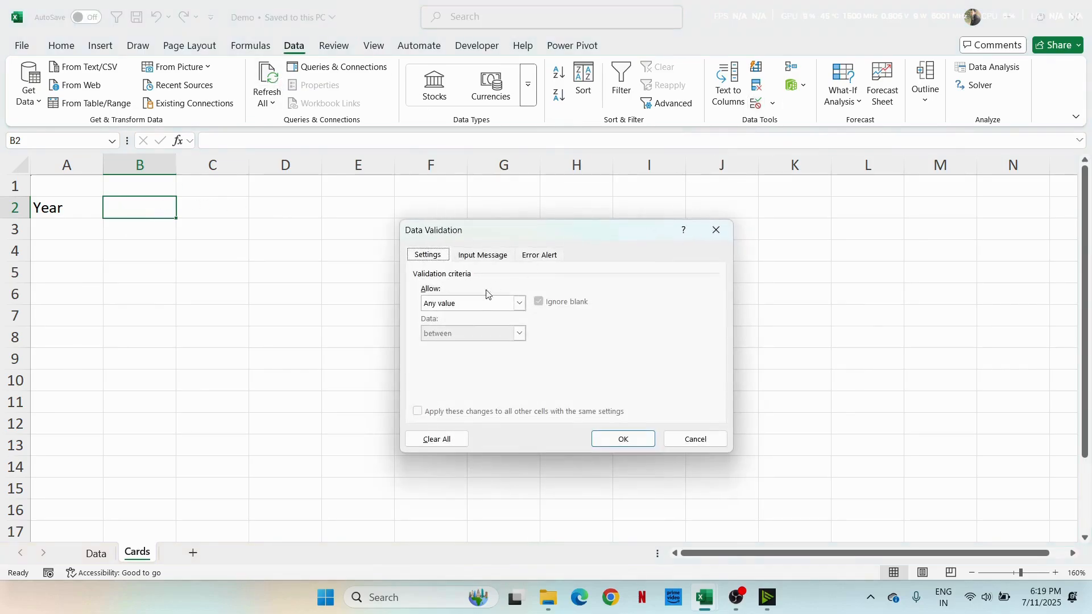
left_click(521, 305)
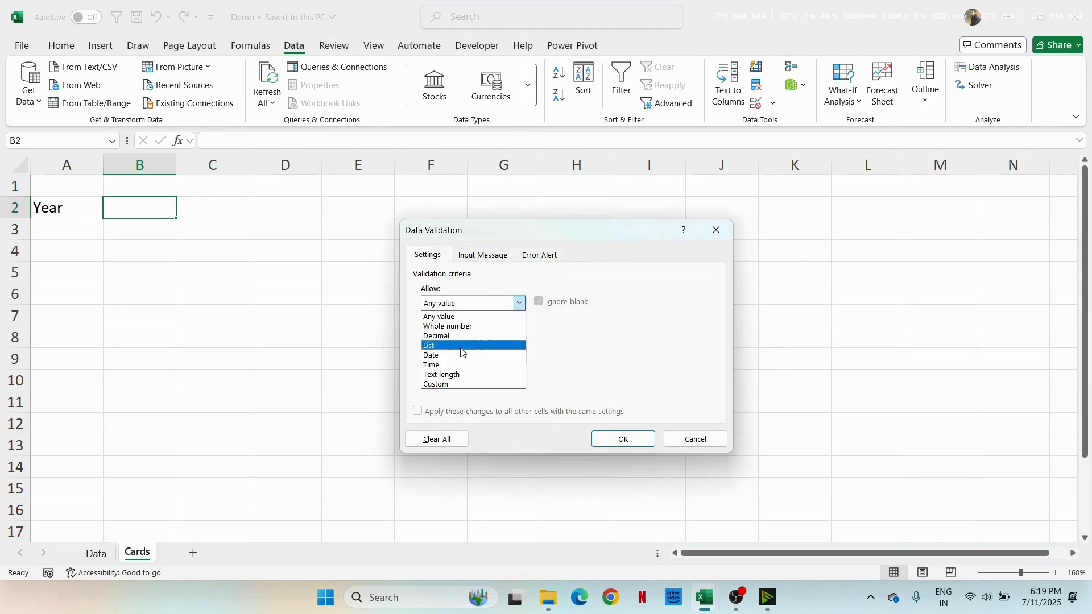
left_click(439, 346)
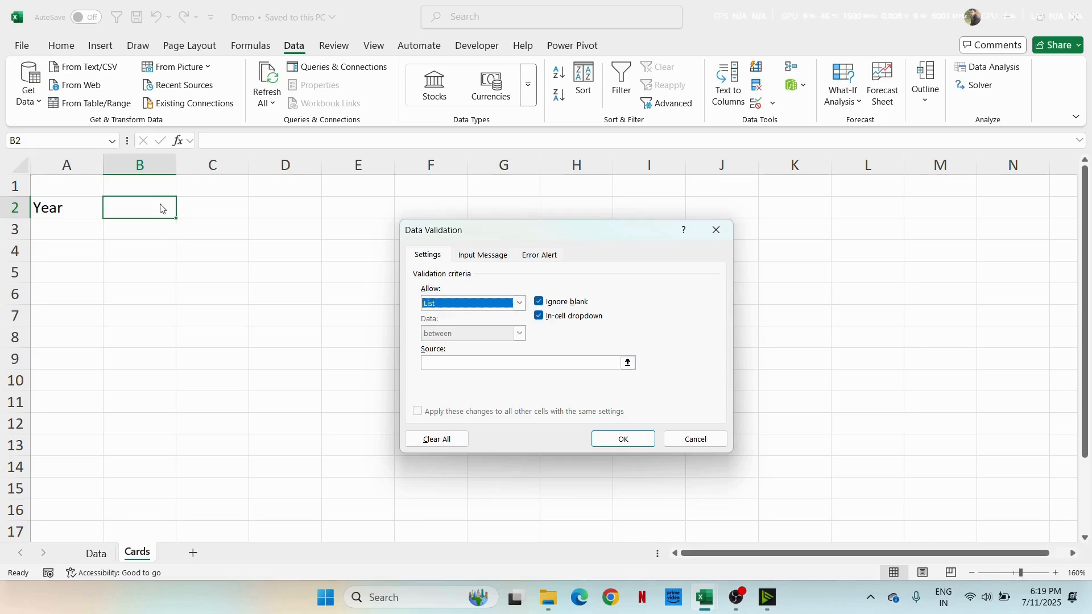
left_click(450, 369)
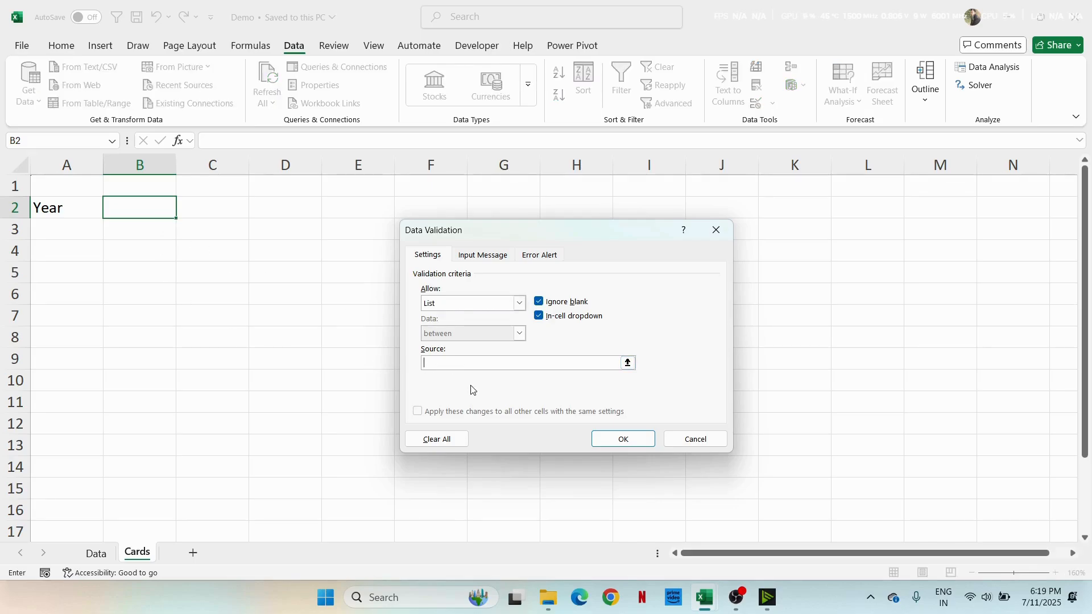
left_click(96, 555)
left_click_drag(176, 314, 171, 400)
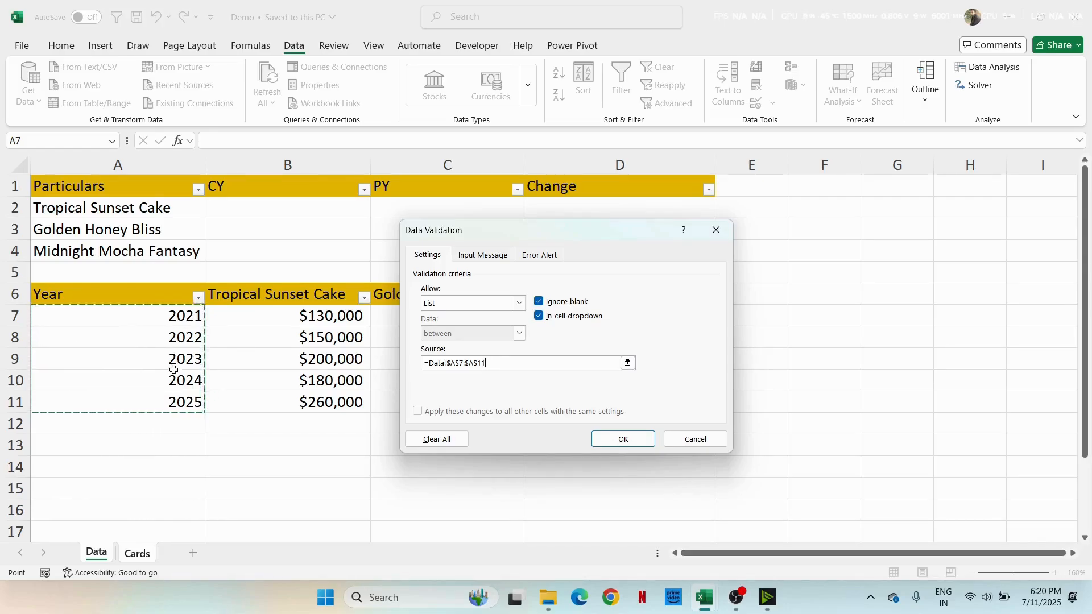
left_click(625, 438)
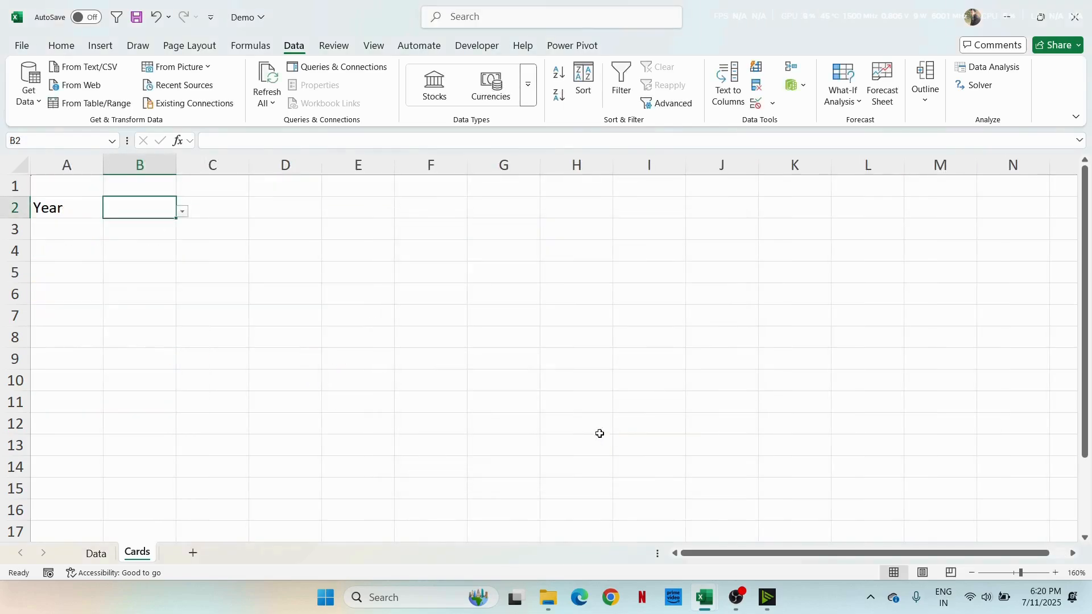
left_click(182, 214)
left_click(141, 237)
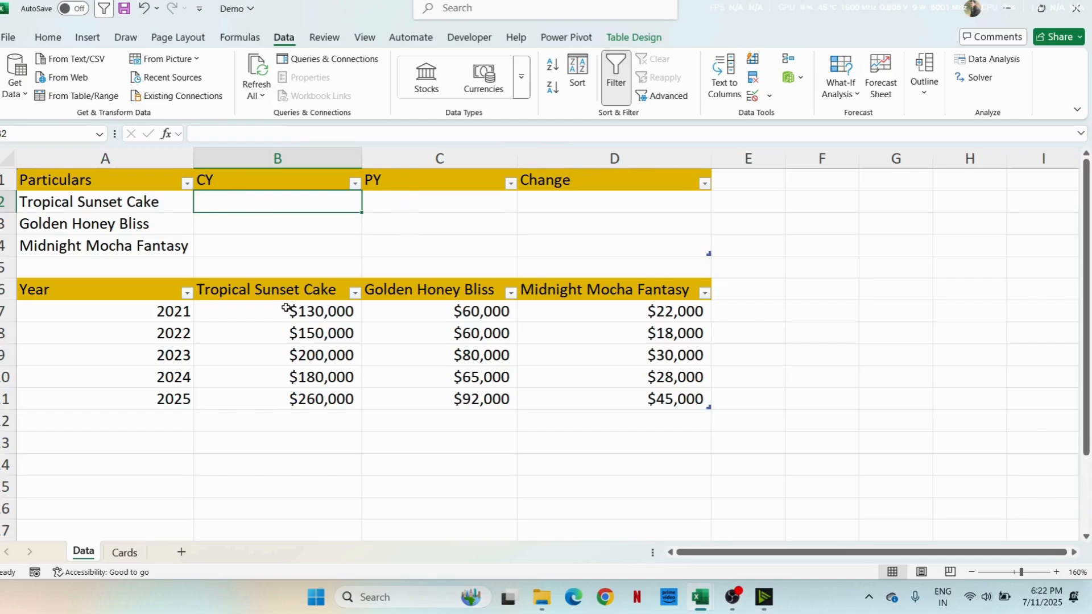
left_click(125, 553)
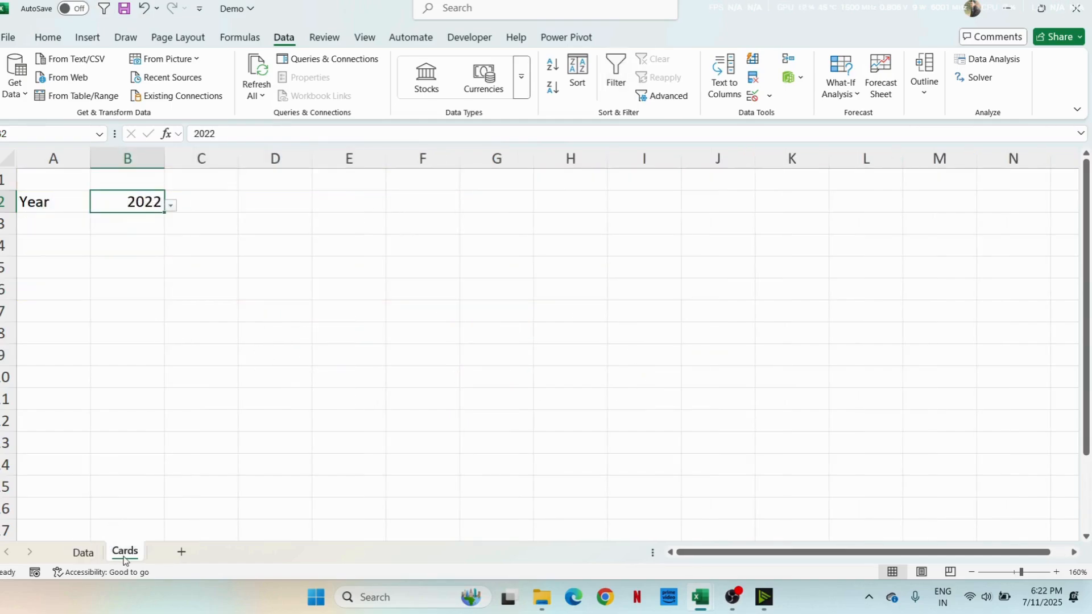
left_click(83, 551)
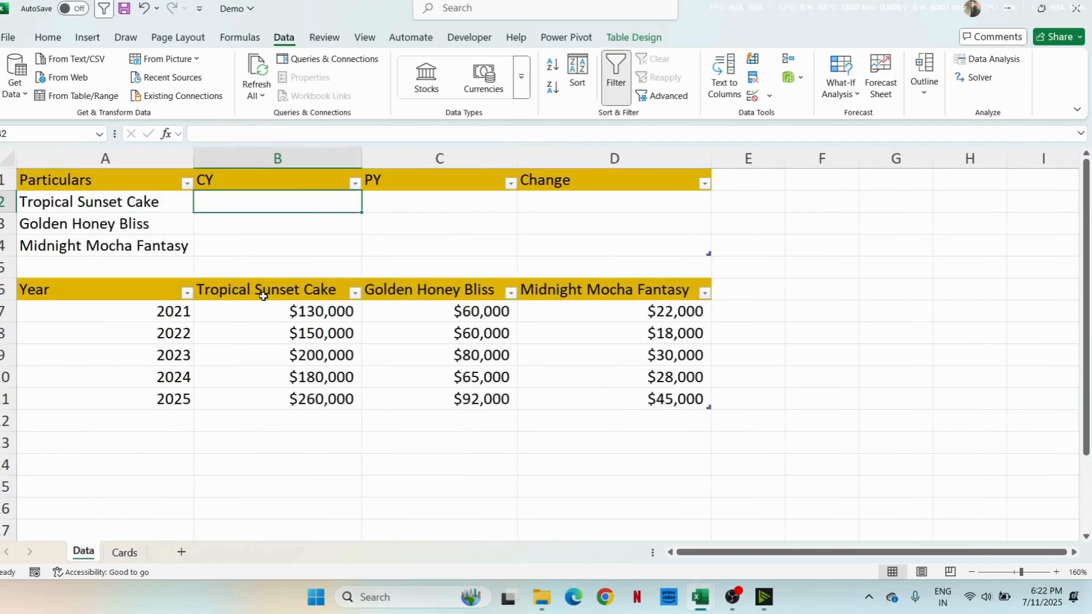
Step: Start an INDEX formula in the first CY cell, using the table's Tropical Sunset Cake to Midnight Mocha Fantasy values as the array
type("=")
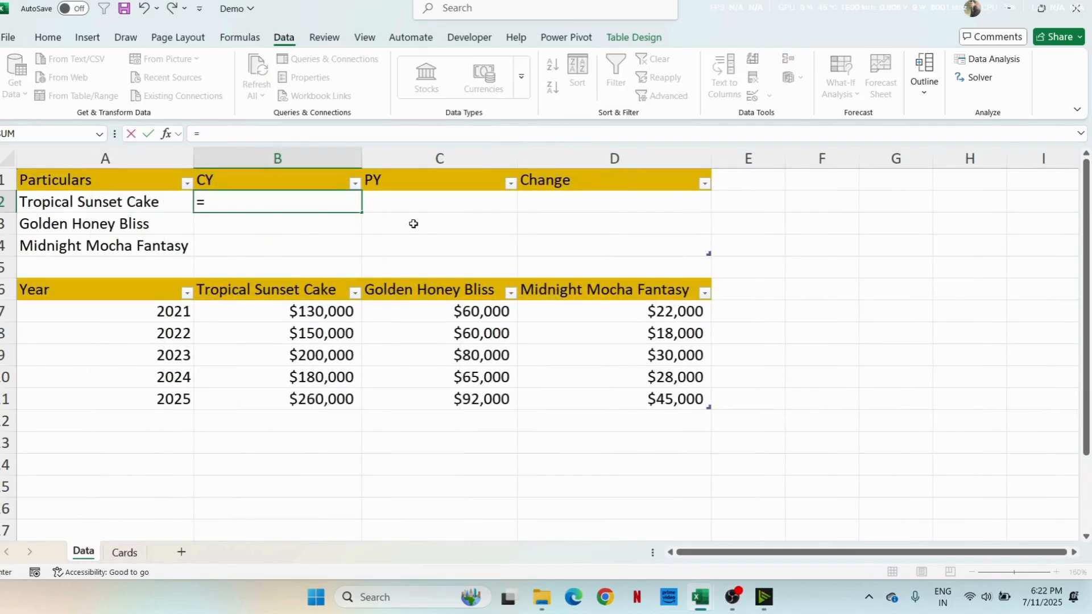
type("index")
key("Tab")
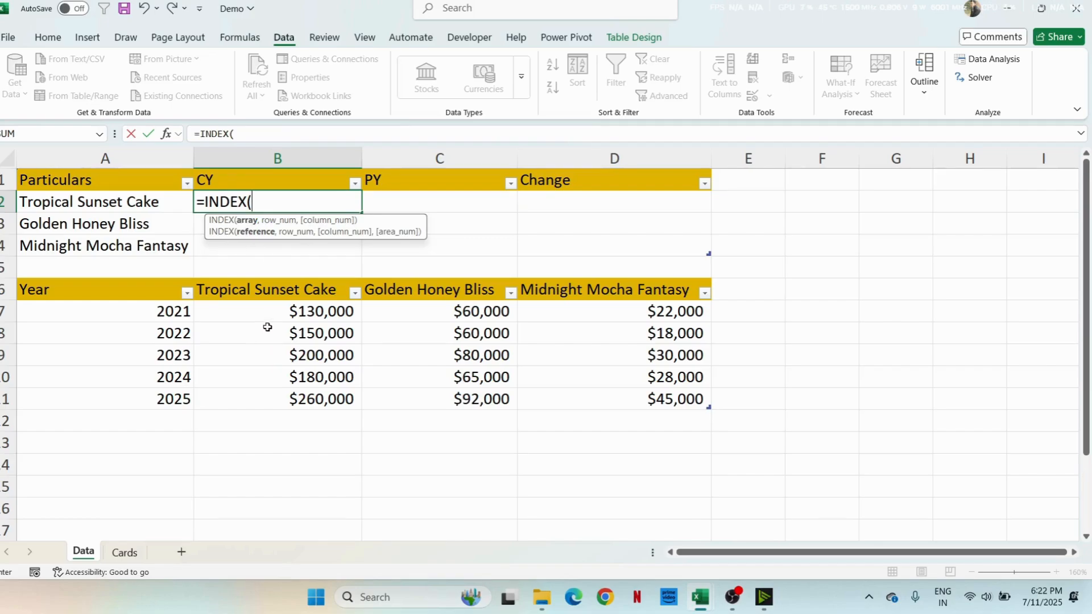
left_click_drag(250, 310, 592, 390)
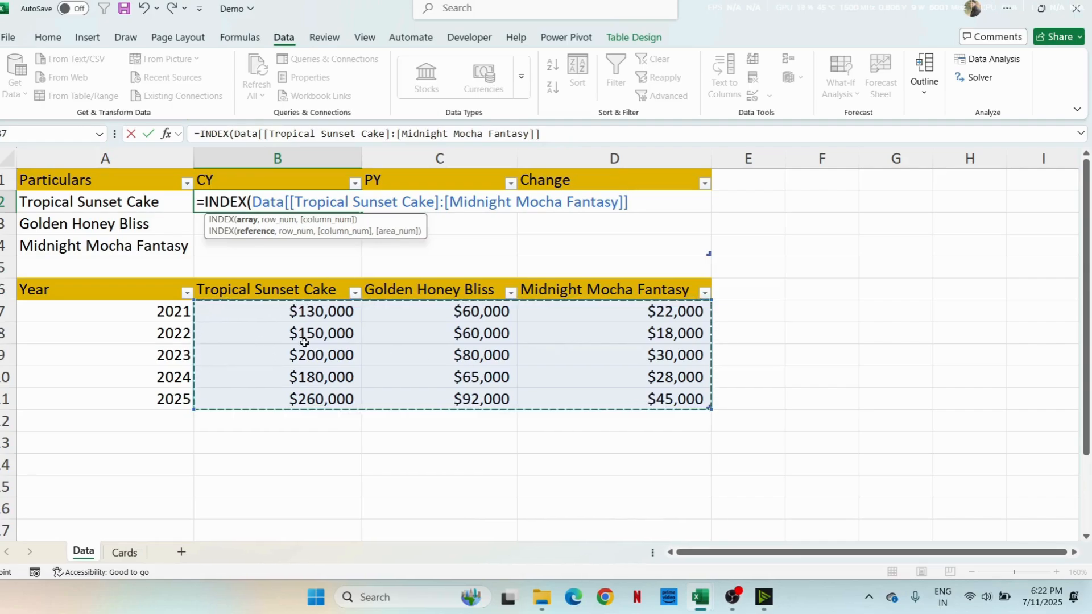
type(",")
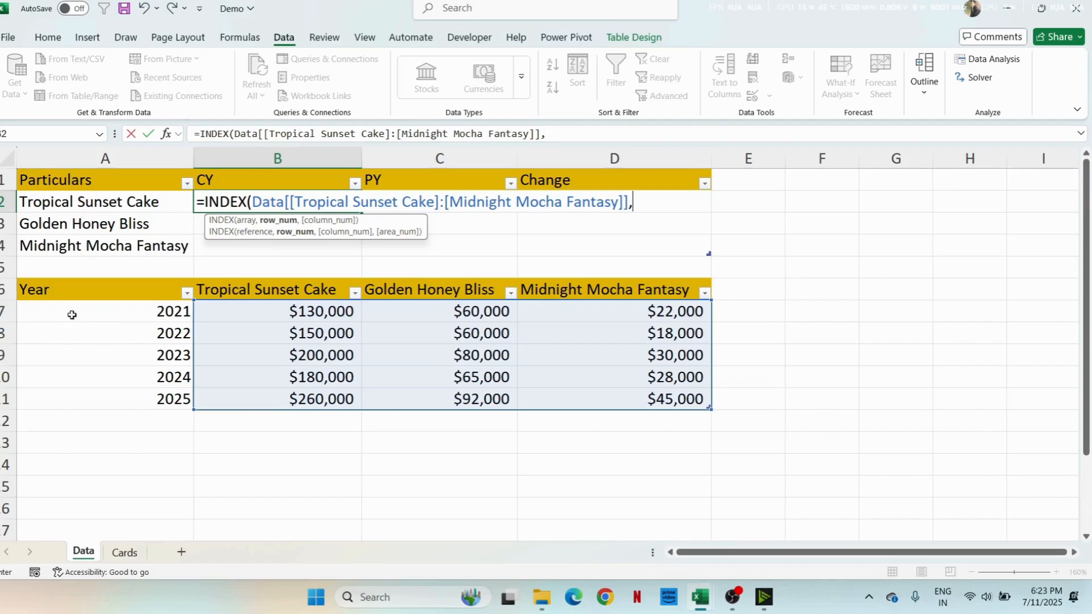
left_click(125, 553)
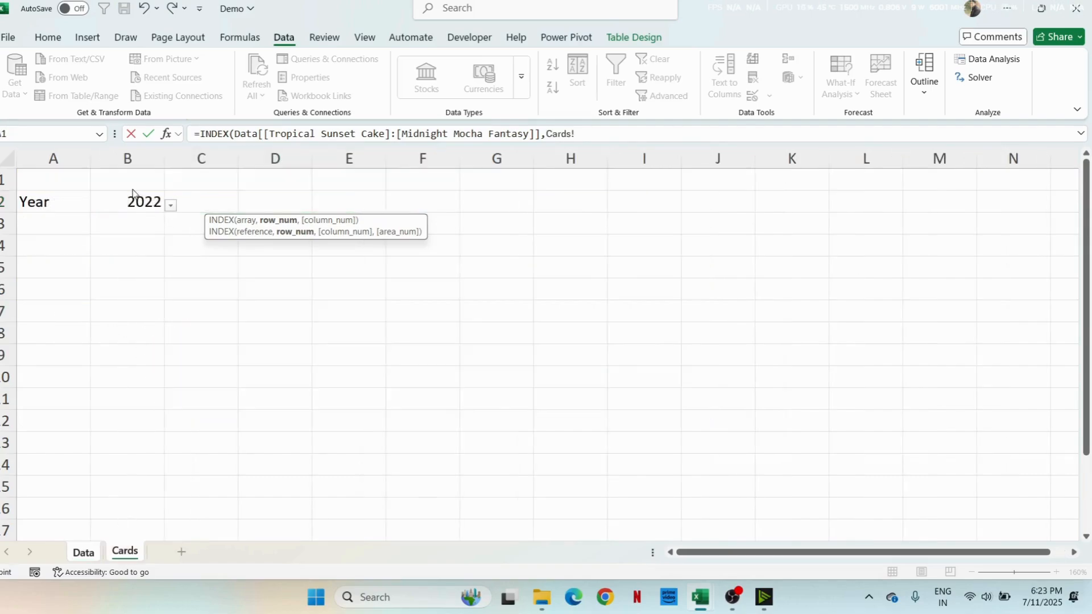
left_click(91, 553)
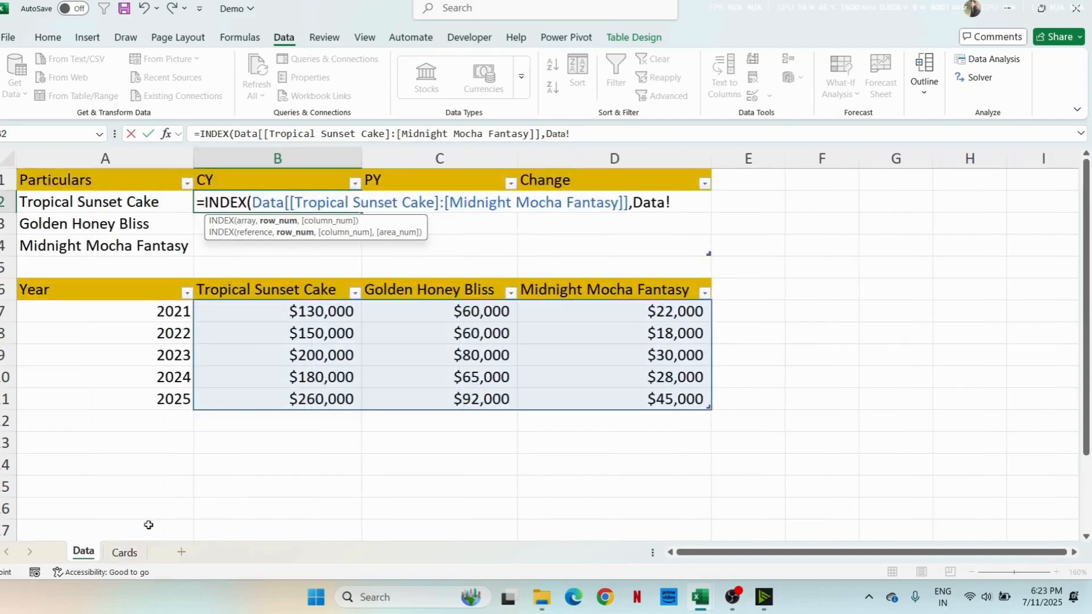
key("BackSpace")
key("BackSpace")
key("BackSpace")
key("BackSpace")
key("BackSpace")
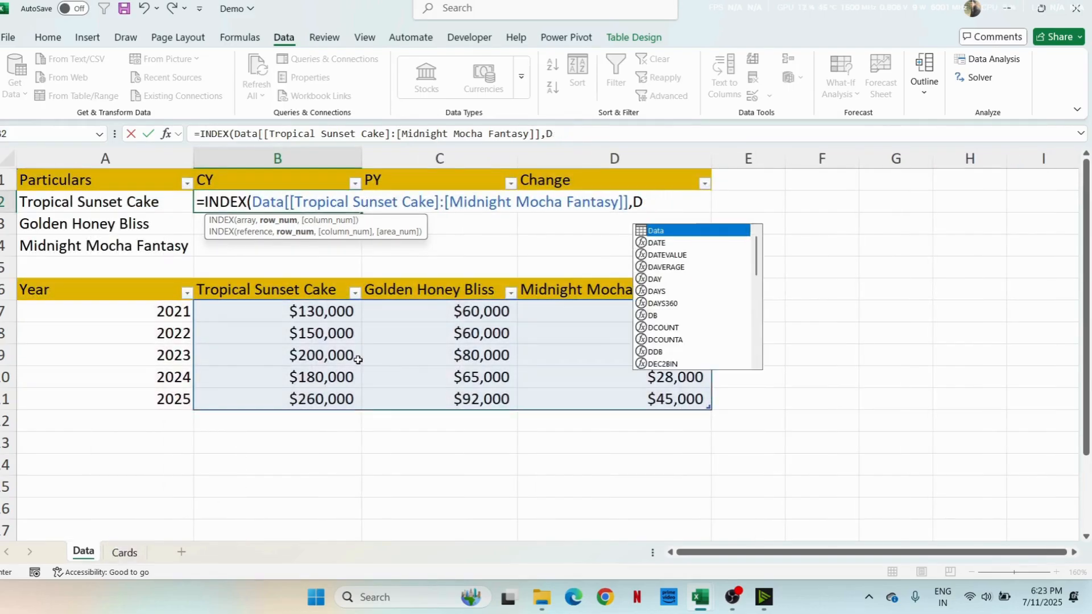
Step: Add the row argument as an exact MATCH of Cards!$B$2 in Data[Year]
type("matc")
key("Tab")
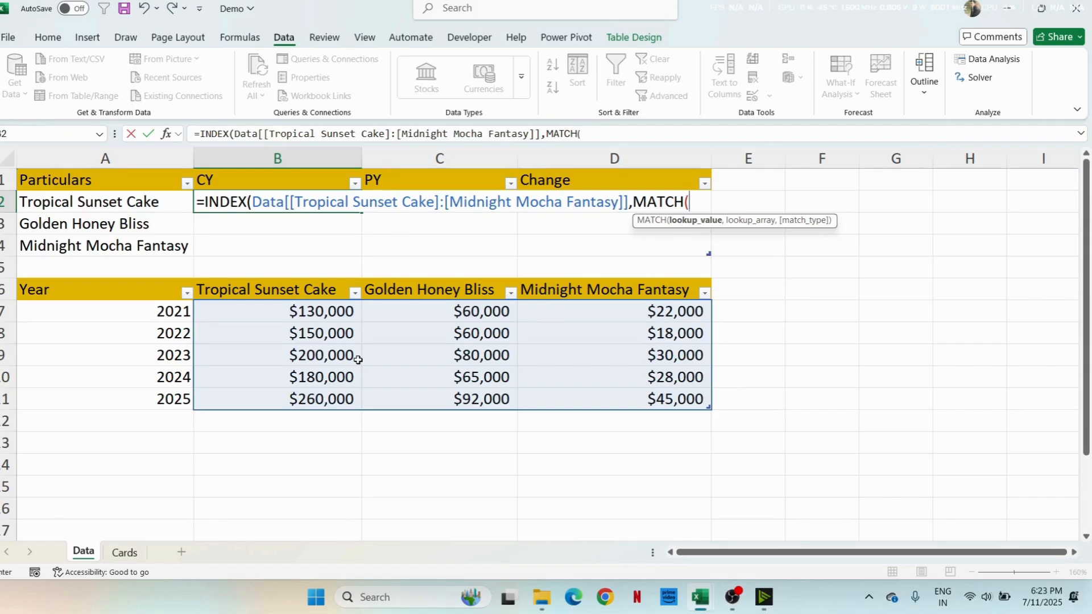
left_click(125, 552)
left_click(125, 219)
key("Up")
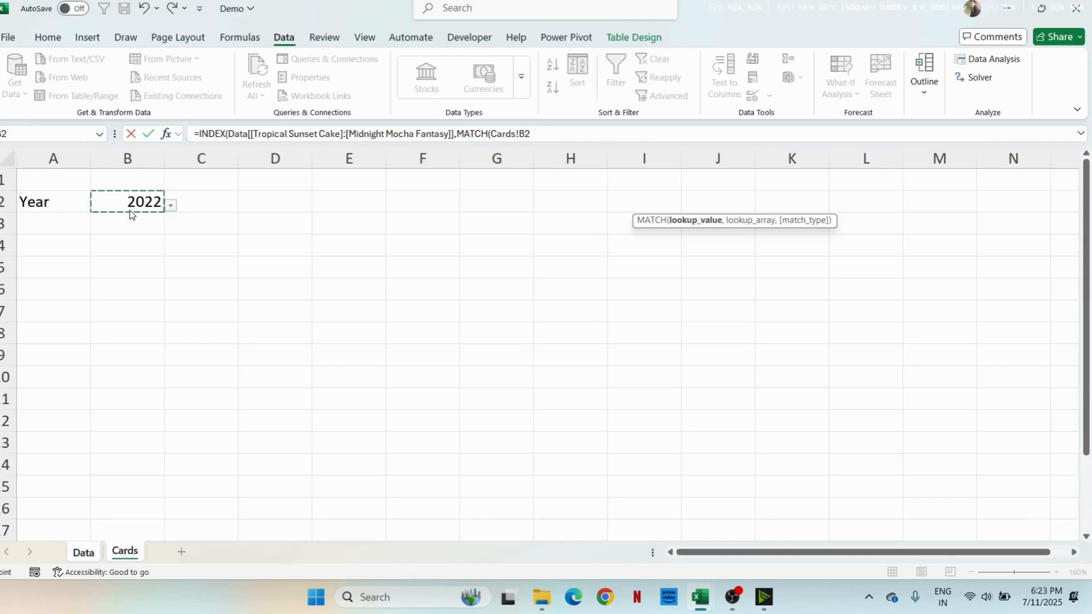
key("F4")
type(",")
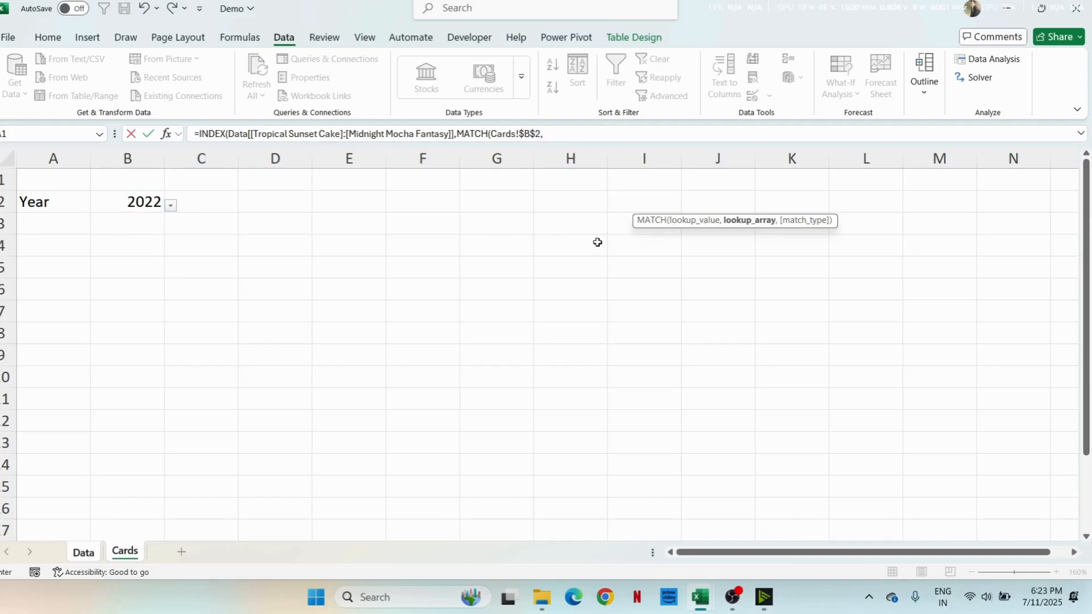
left_click(83, 552)
left_click_drag(160, 310, 160, 394)
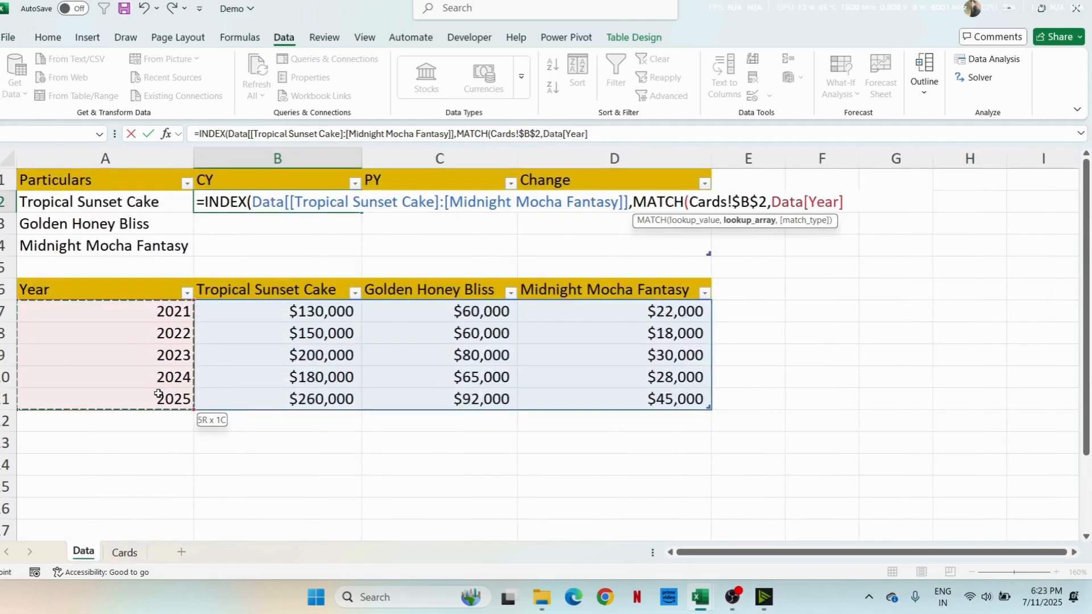
type(",")
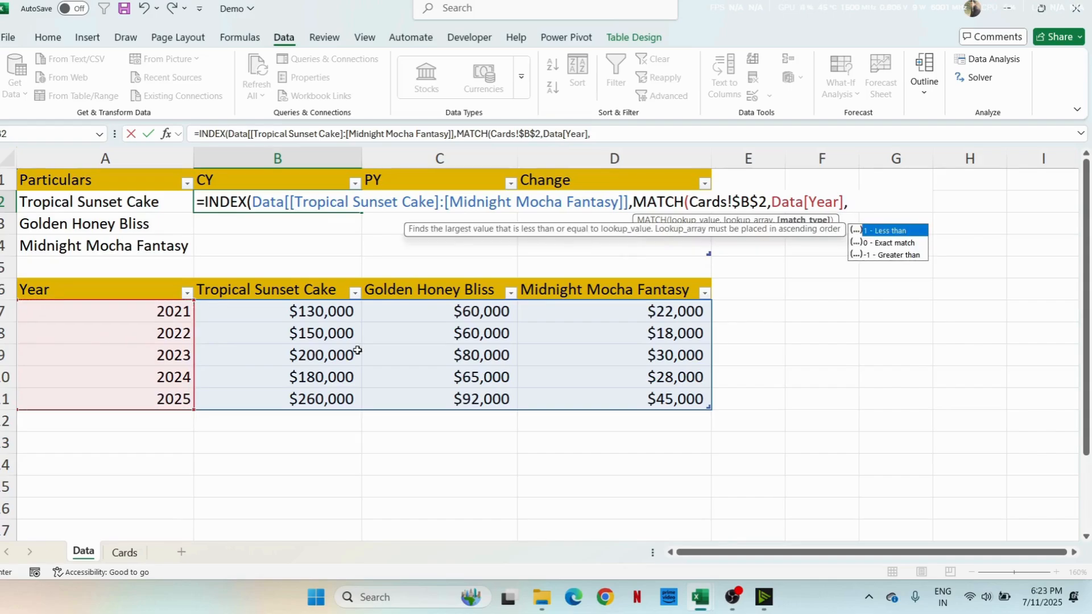
key("Down")
key("Tab")
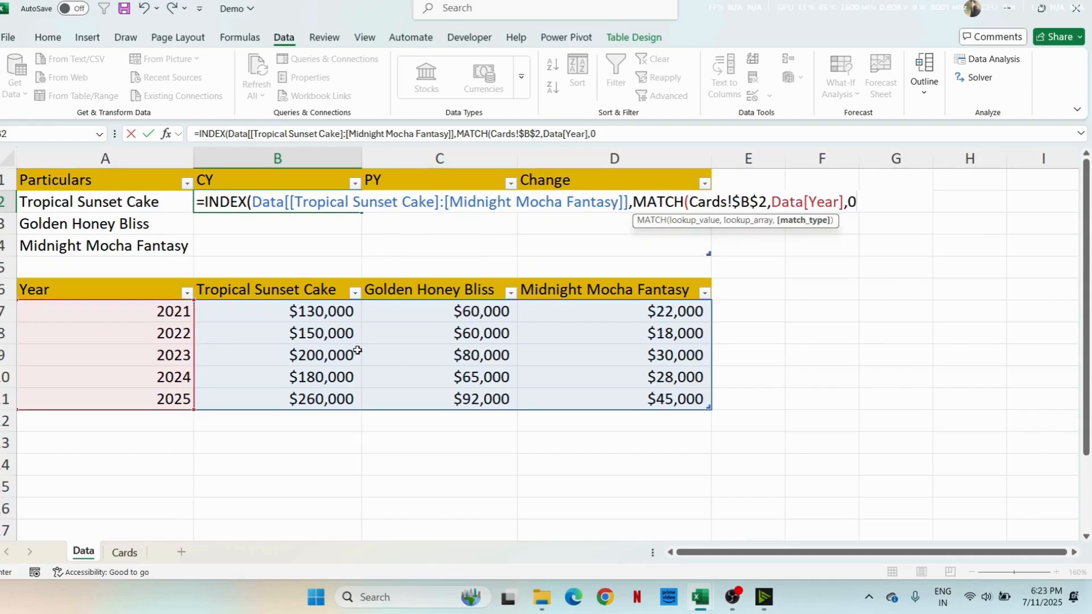
type("),")
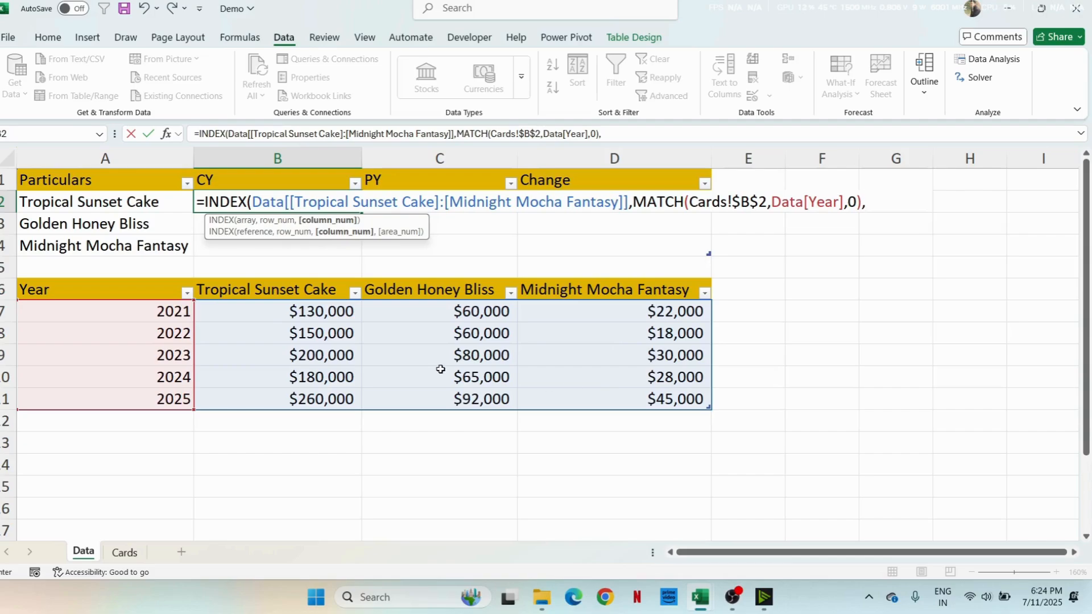
type("matc")
key("Tab")
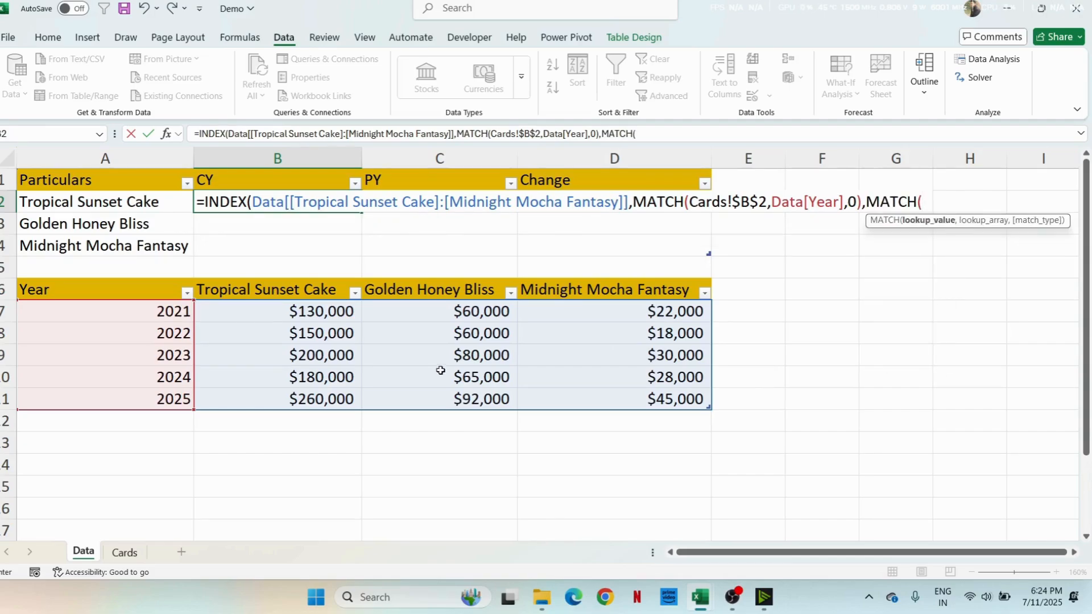
left_click(130, 202)
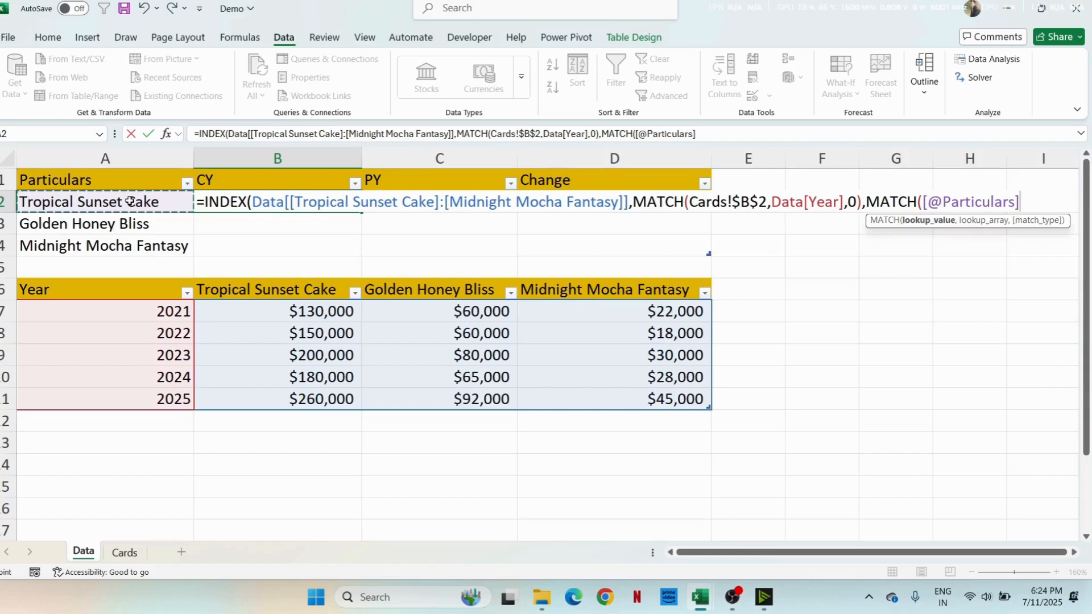
type(",")
left_click_drag(282, 287, 618, 286)
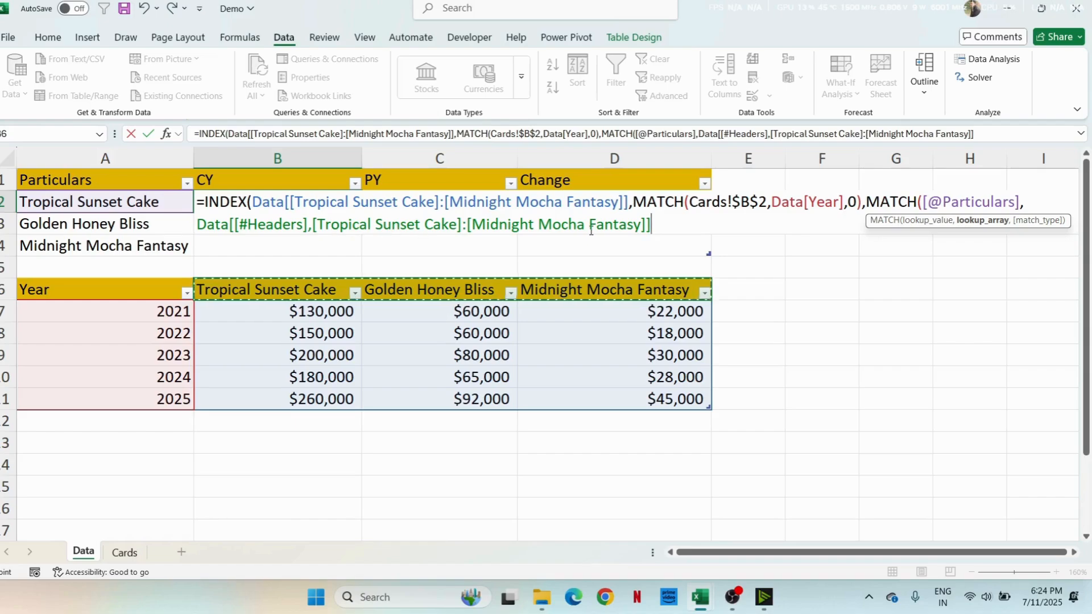
type(",")
key("Down")
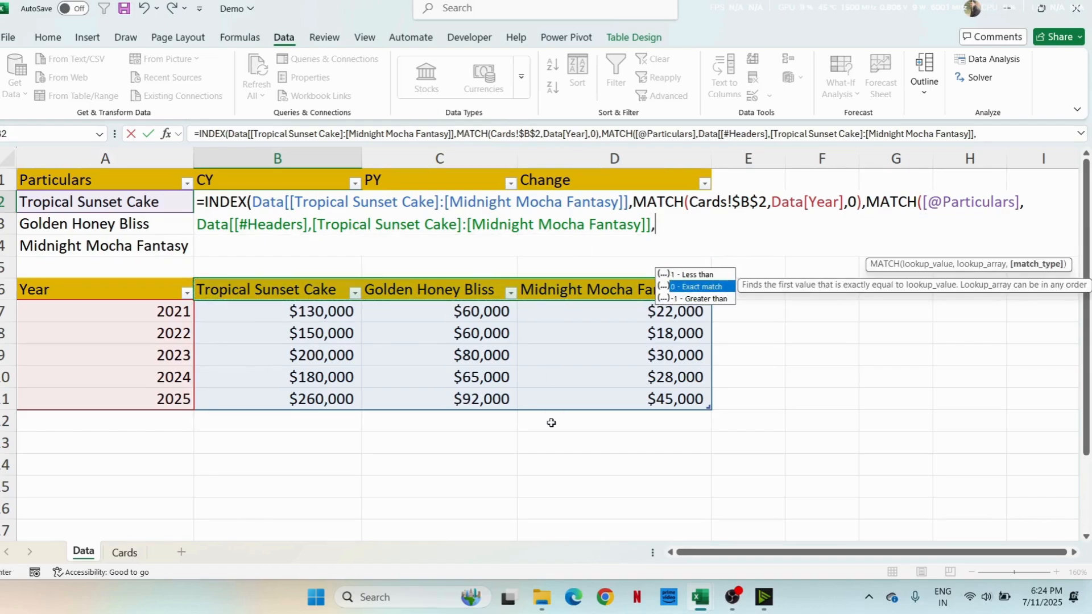
key("Tab")
type(")")
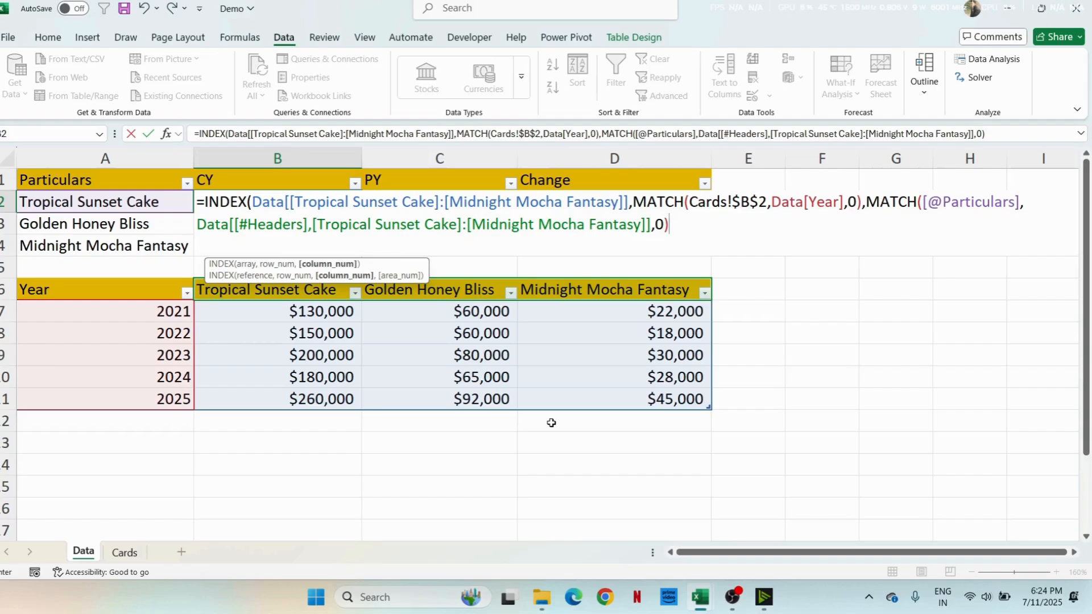
type(")")
key("Return")
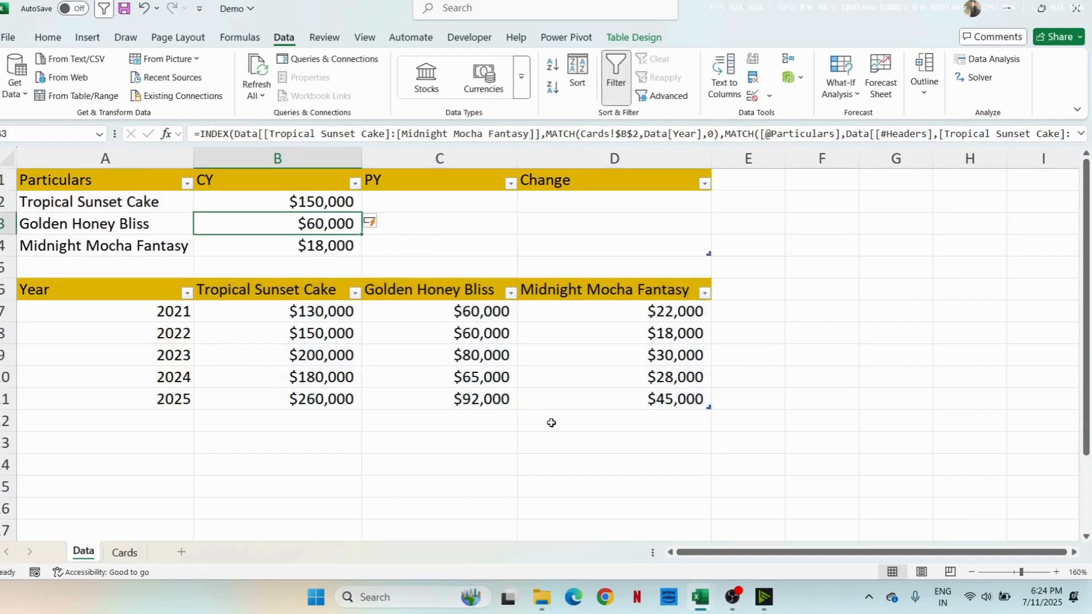
Step: Compare the summary table's CY values with the Data table's figures for the year selected on the Cards sheet
left_click(117, 554)
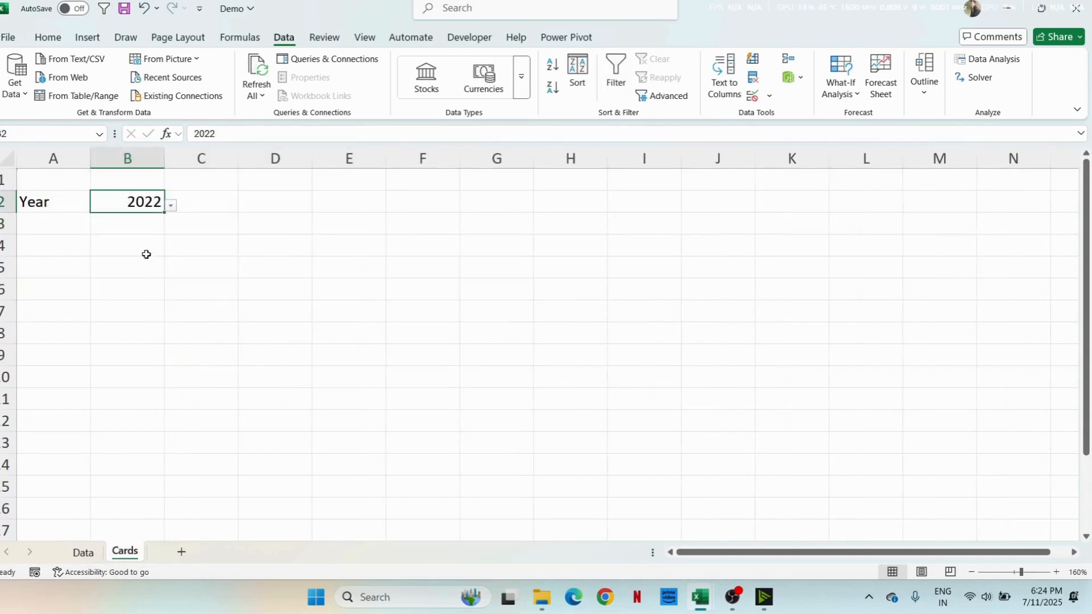
left_click(84, 553)
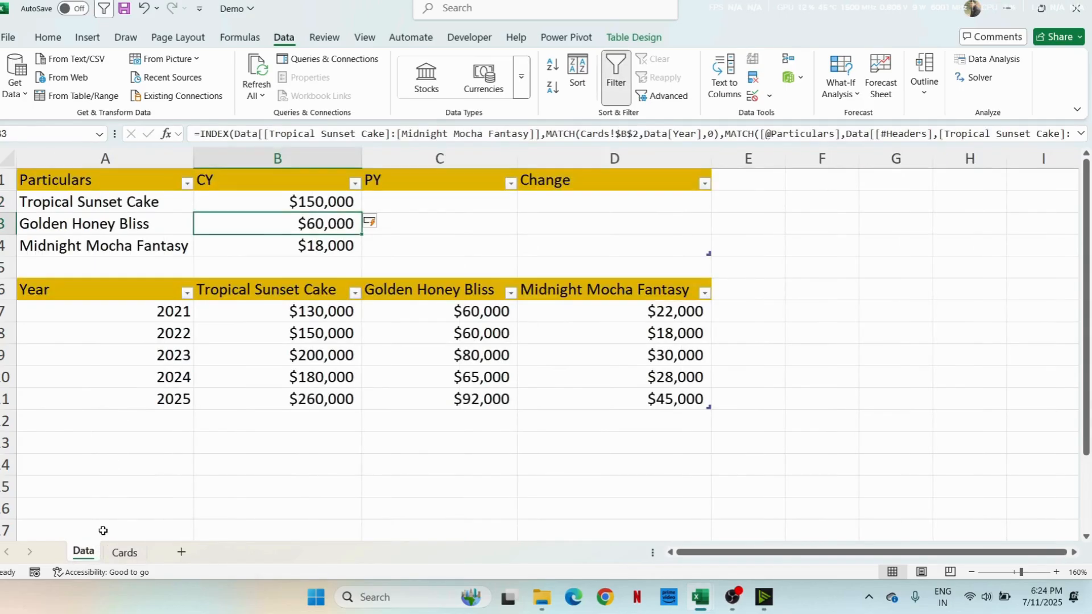
key("Up")
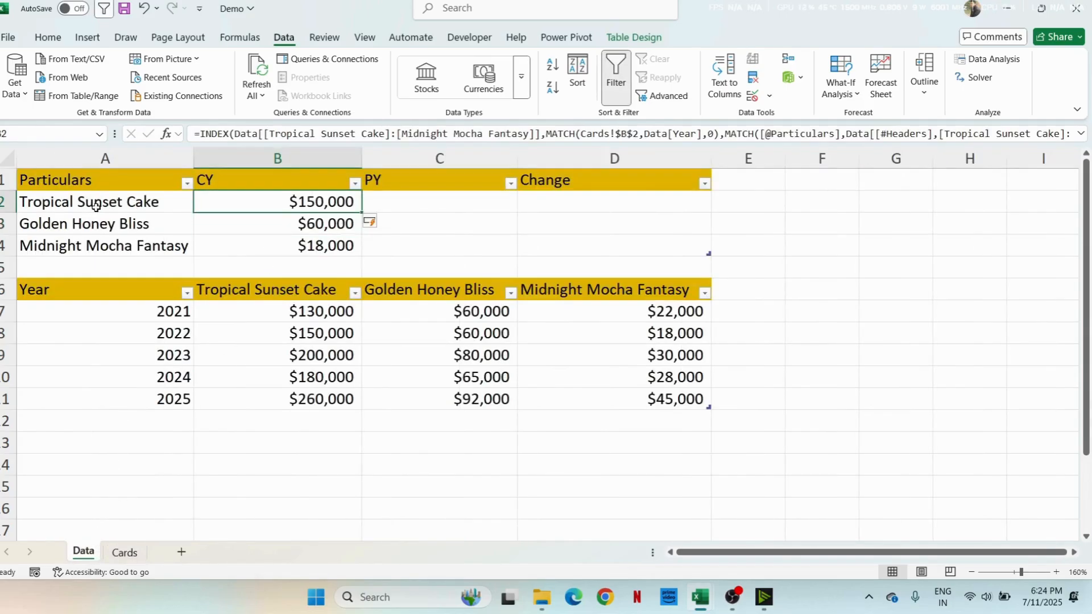
left_click(276, 292)
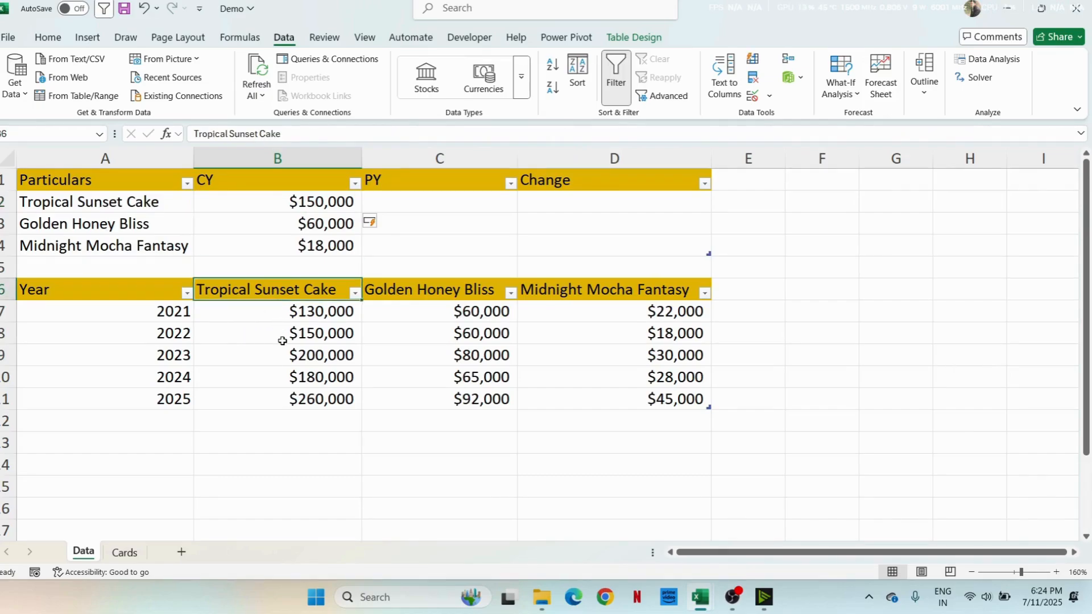
left_click(278, 340)
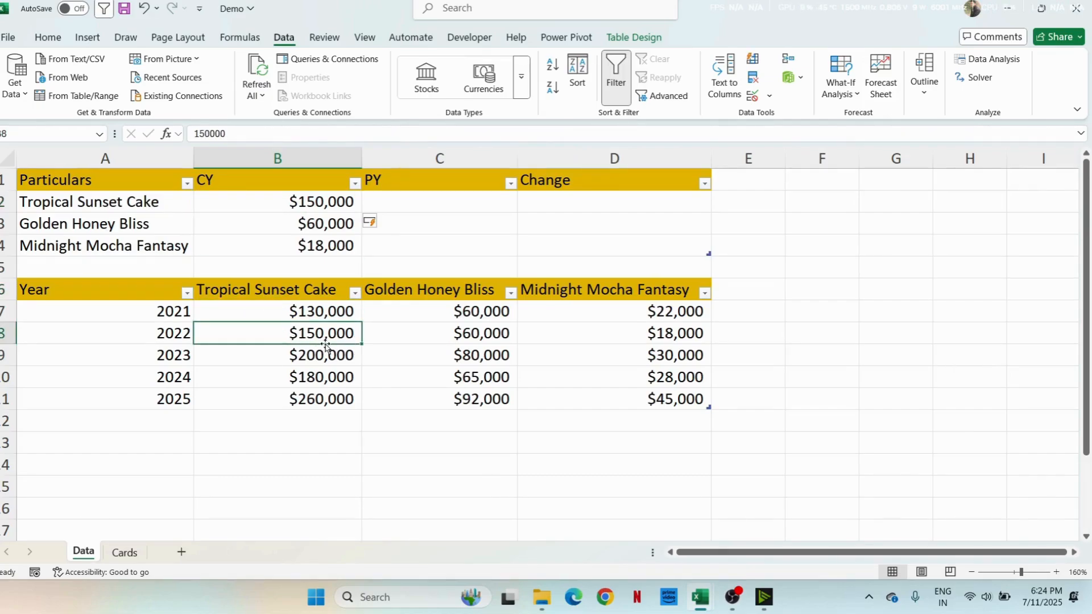
left_click(320, 201)
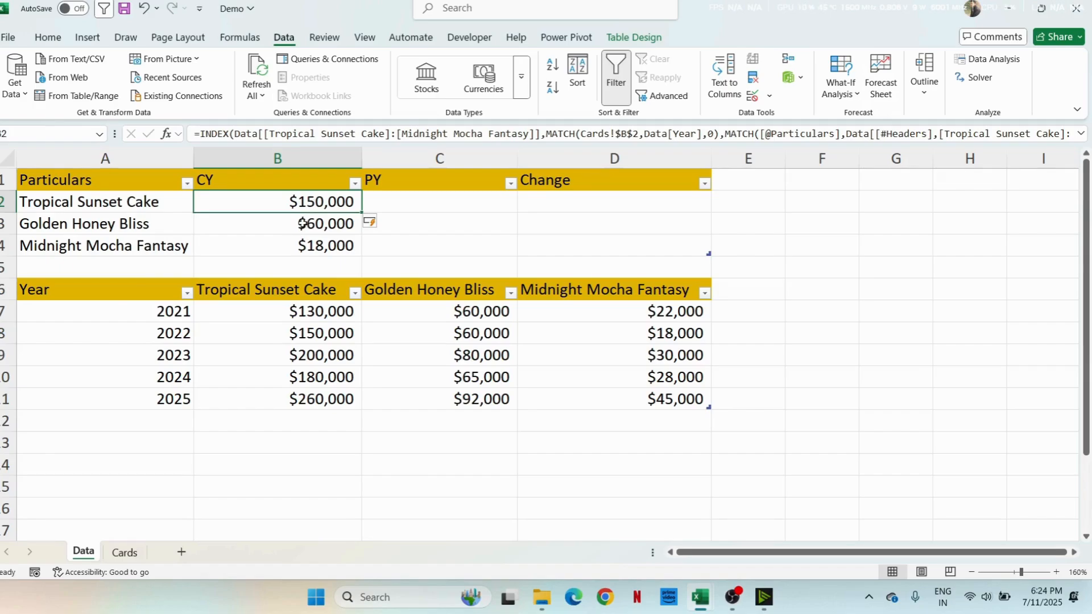
left_click(278, 226)
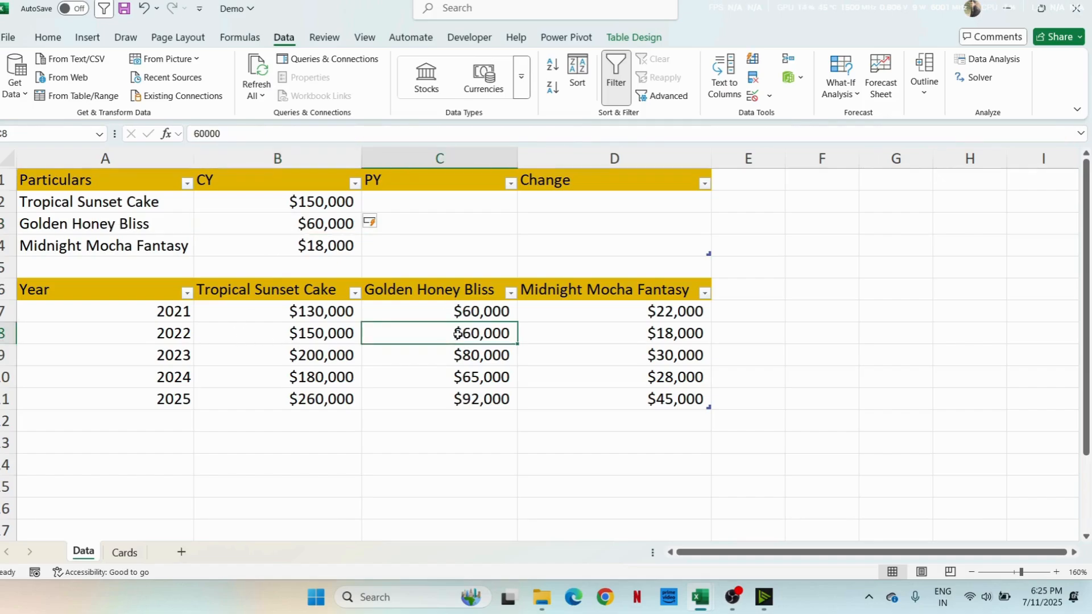
left_click(299, 246)
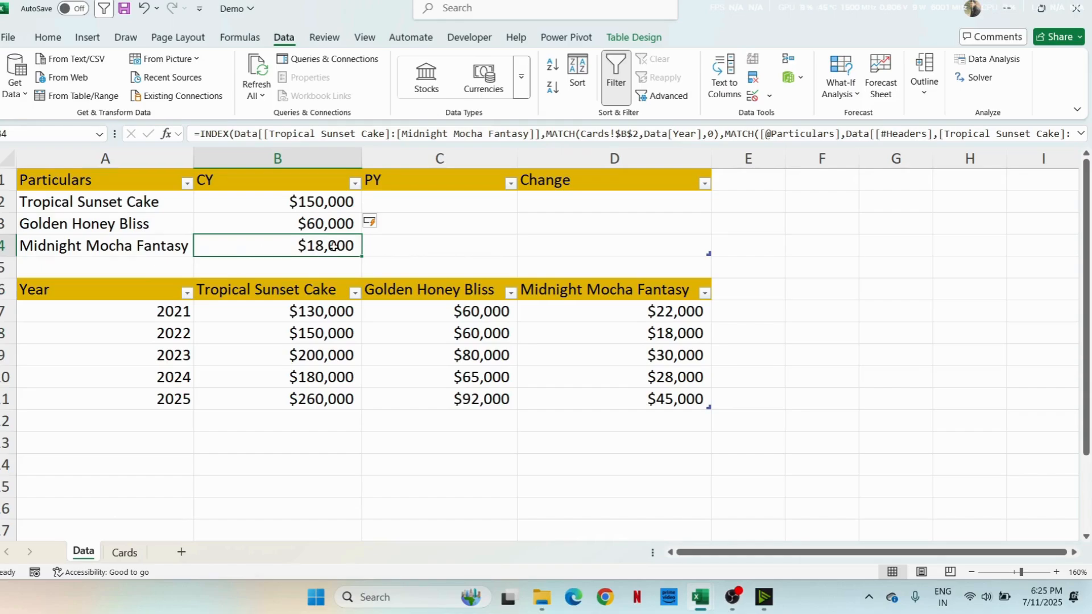
left_click(625, 334)
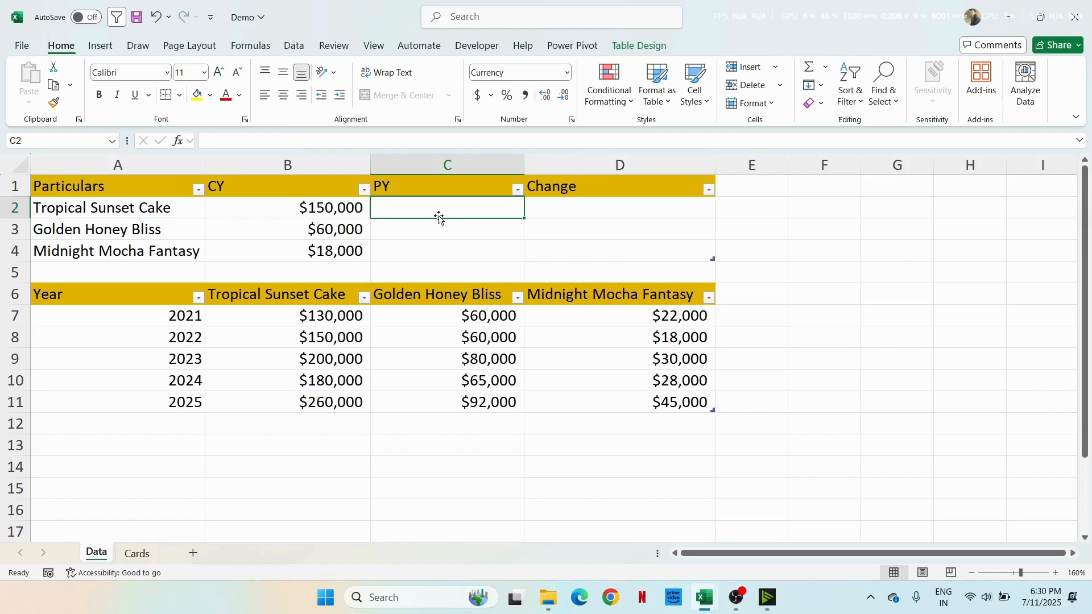
Step: Fill the Tropical Sunset Cake CY formula across into its PY cell
left_click(362, 210)
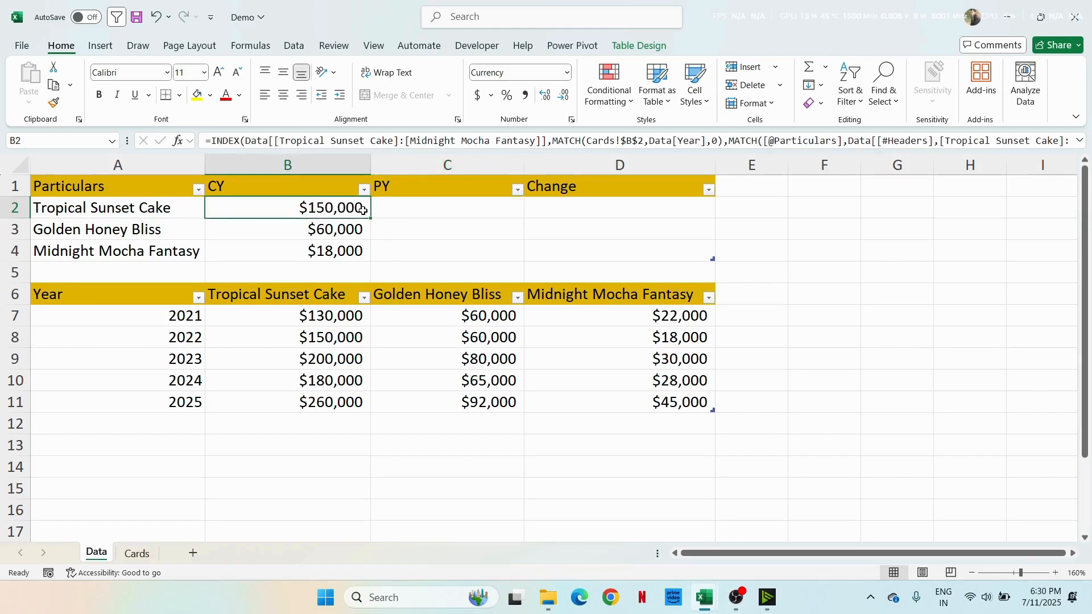
left_click_drag(371, 220, 477, 220)
left_click(481, 209)
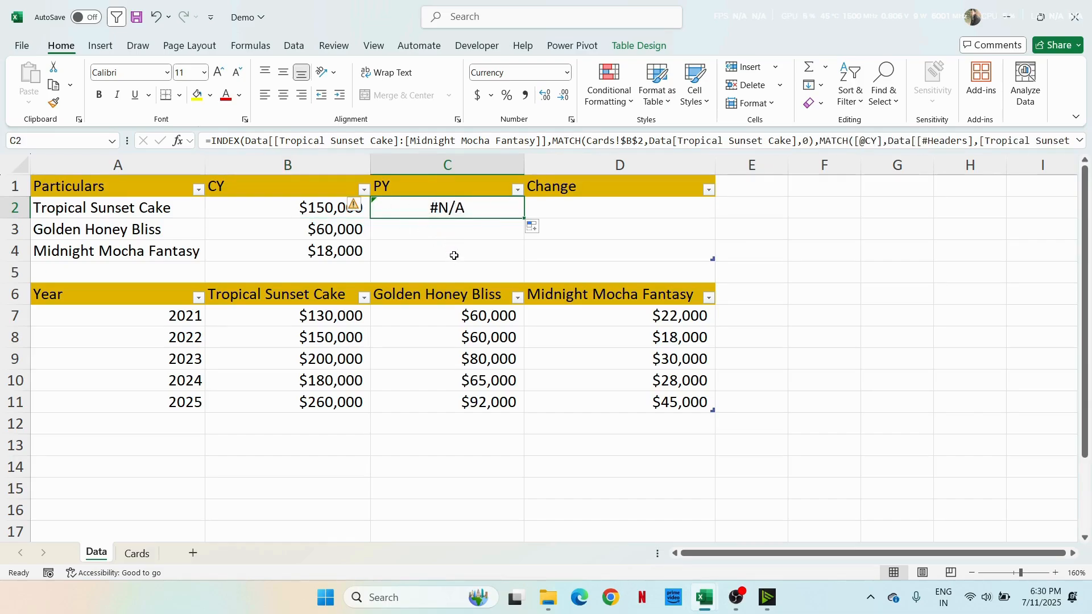
Step: In the PY formula's row MATCH, replace the Data[Tropical Sunset Cake] lookup array with Data[Year]
key("F2")
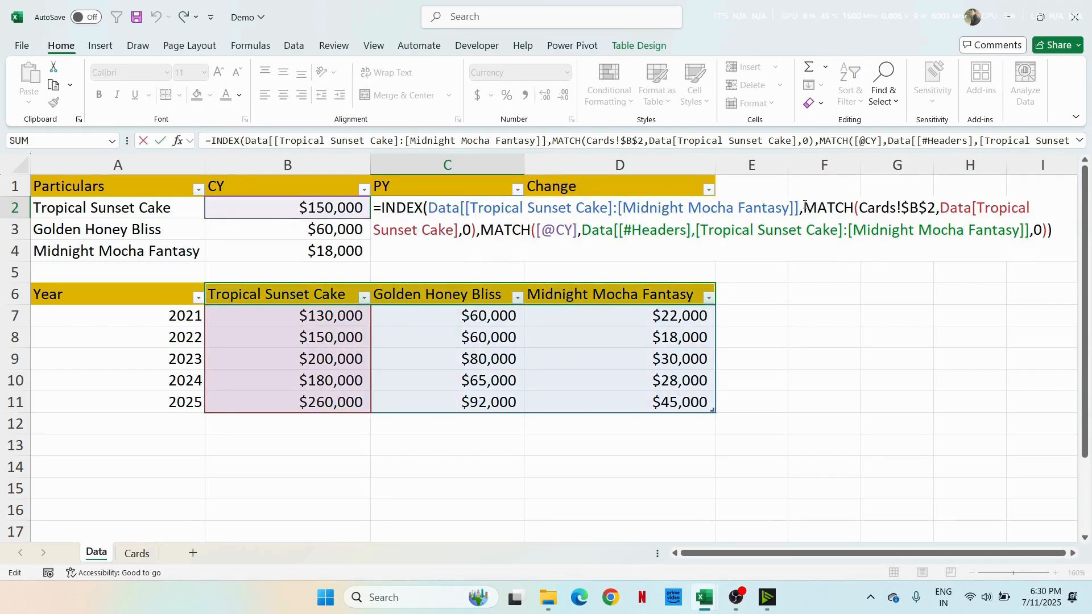
left_click(804, 208)
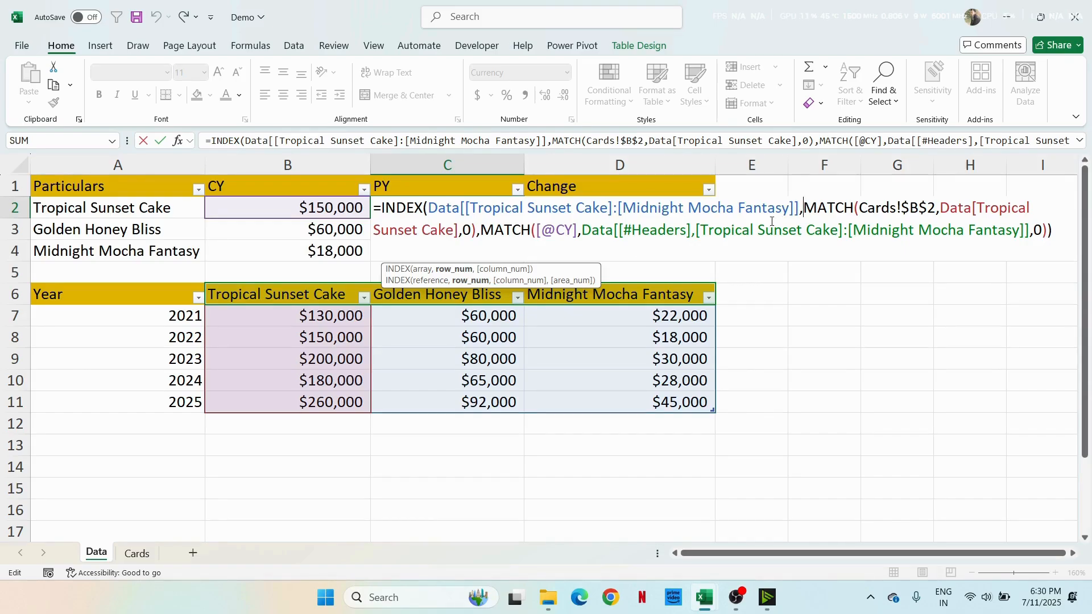
left_click(935, 209)
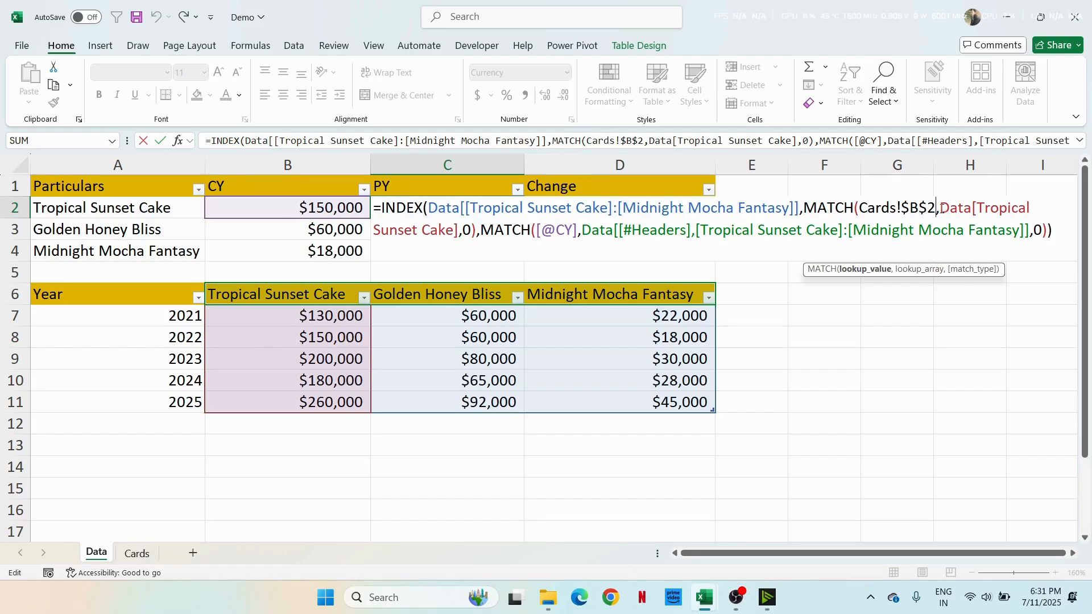
left_click(942, 209)
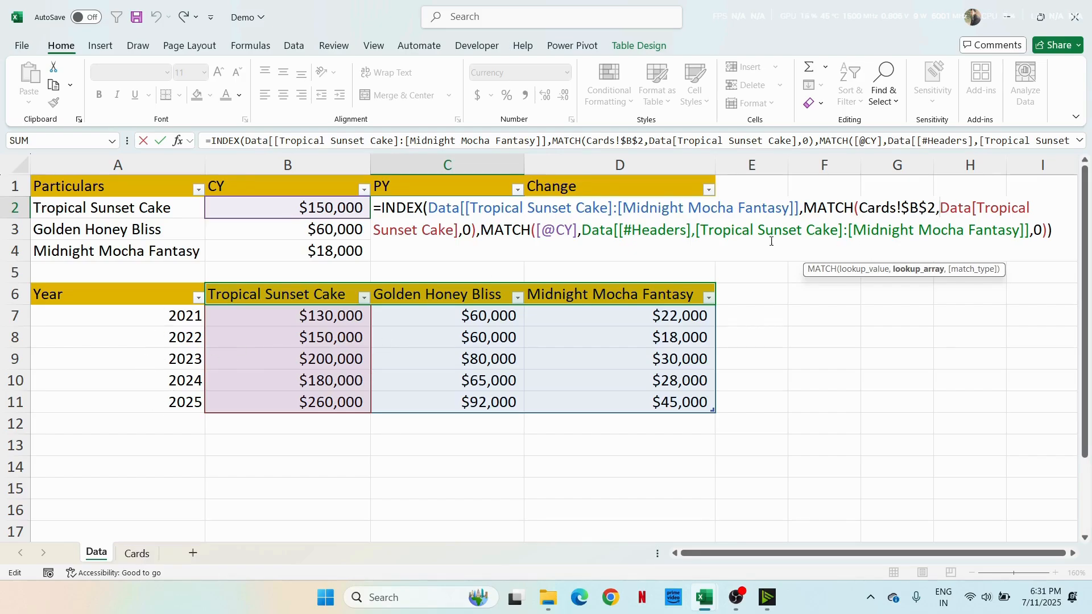
left_click(977, 209)
left_click_drag(979, 202, 454, 230)
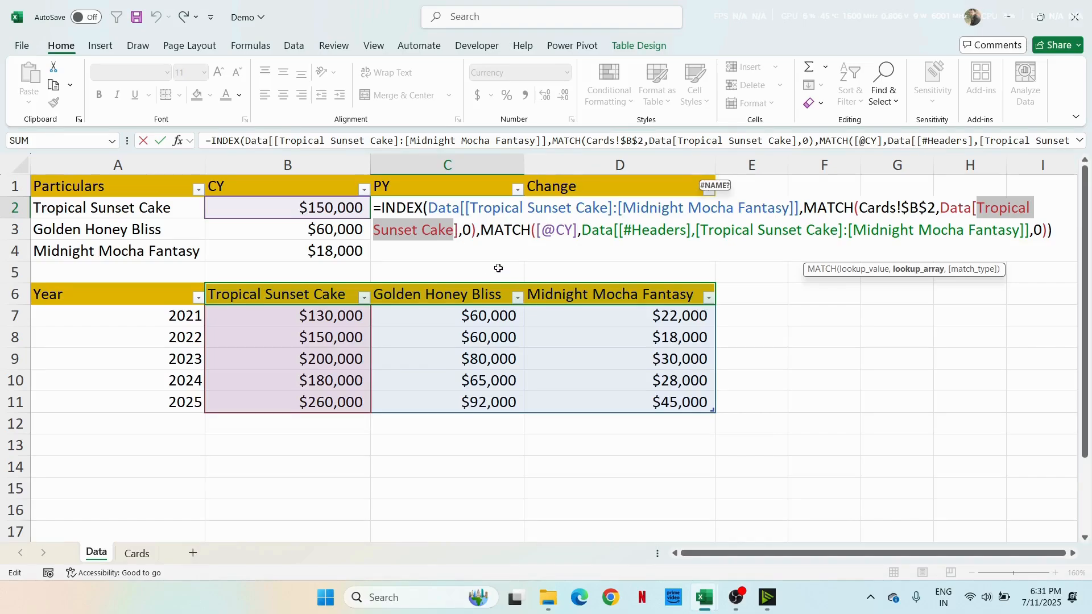
type("year")
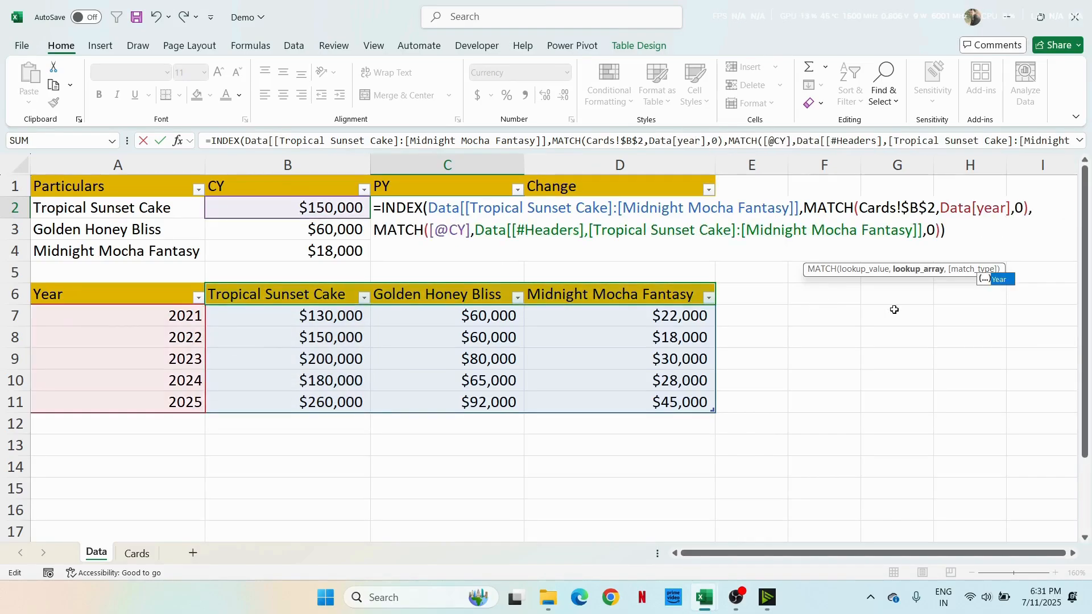
key("Tab")
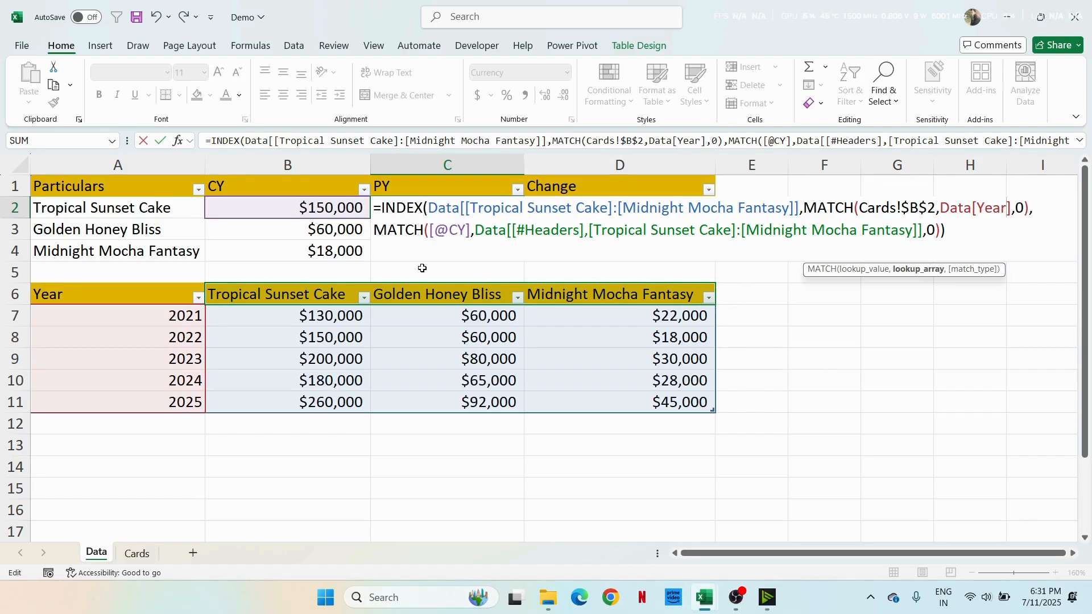
left_click(380, 230)
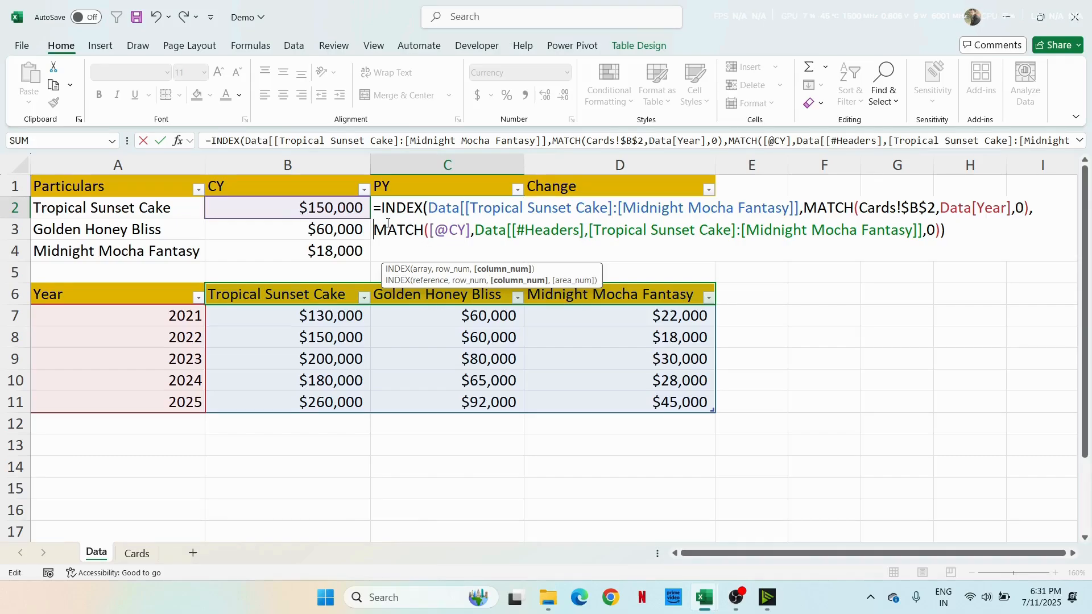
left_click(462, 231)
key("BackSpace")
key("BackSpace")
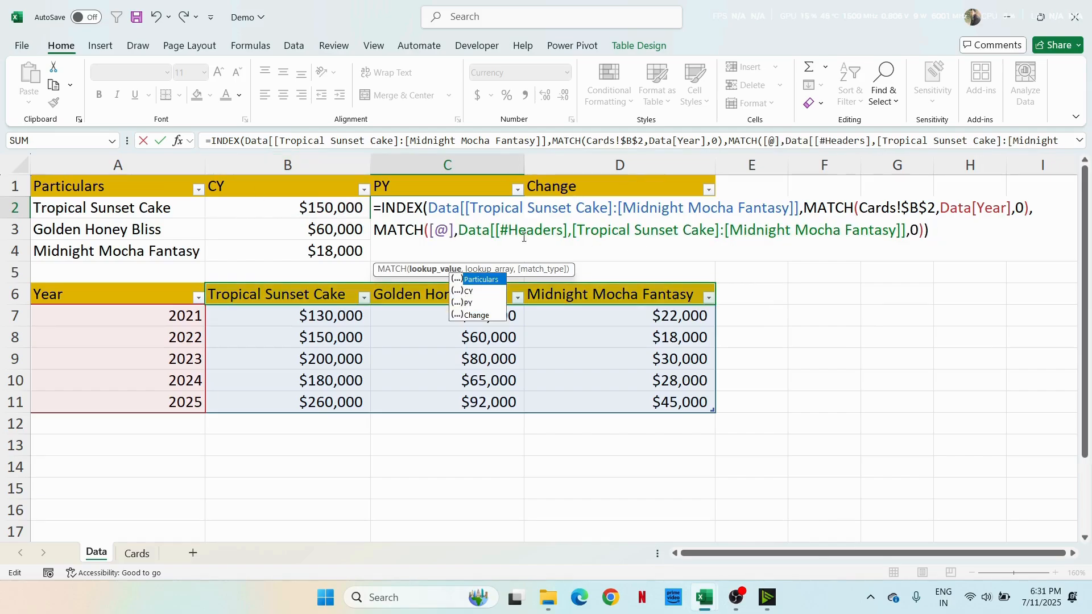
left_click(74, 210)
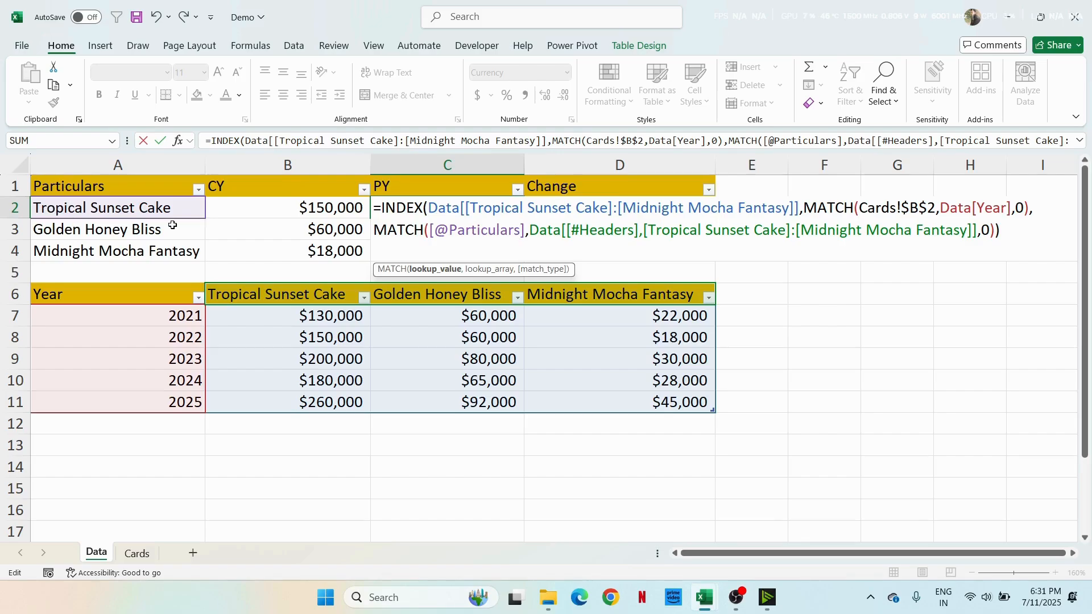
key("Return")
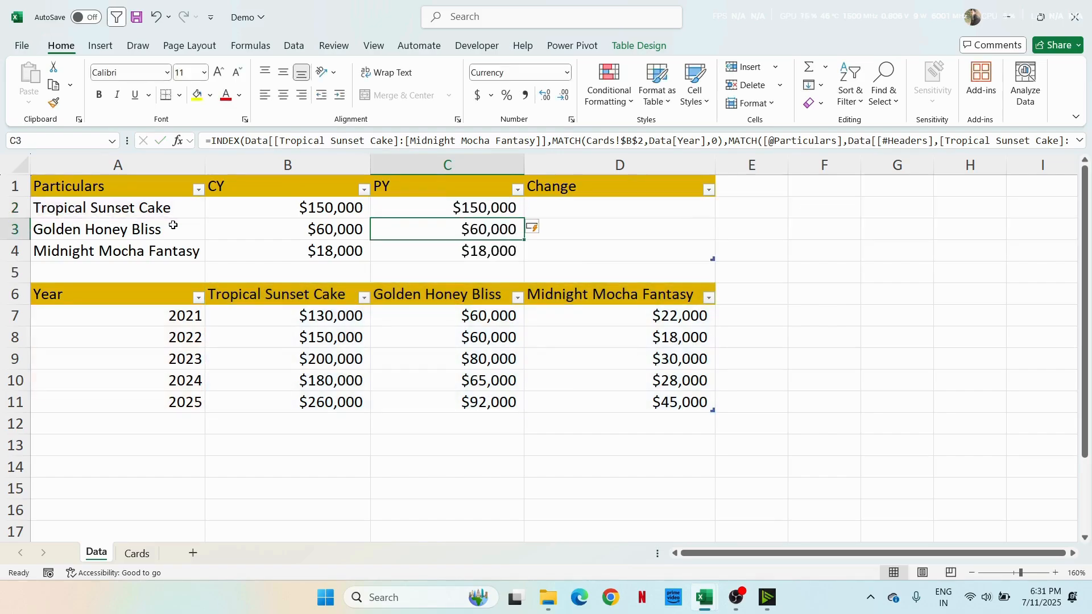
Step: Make the PY formula look up the previous year by changing its row lookup value to Cards!$B$2-1, and check it against the 2021 row
left_click(483, 213)
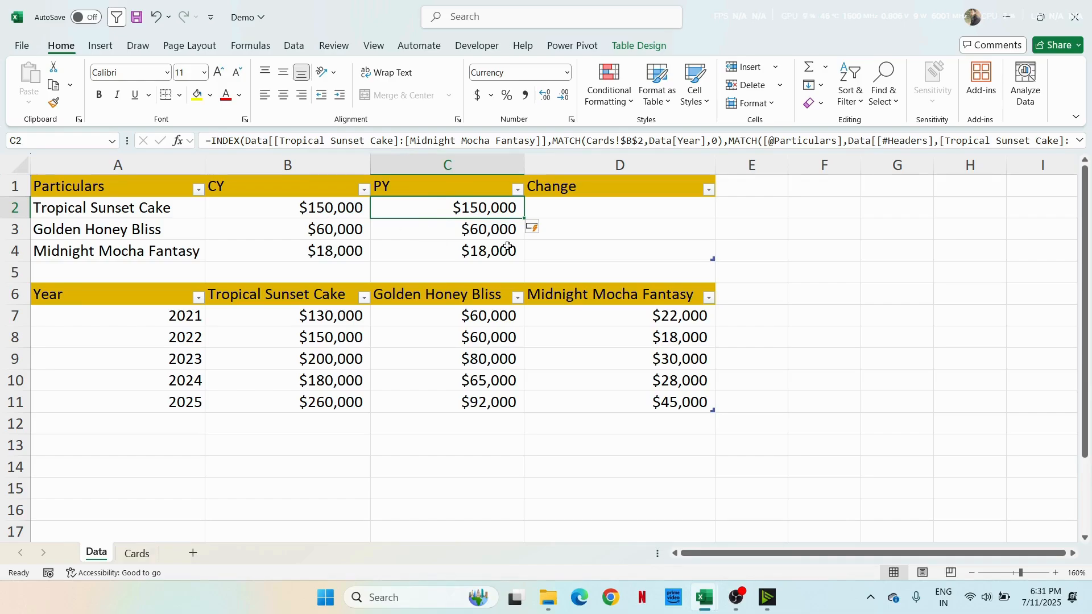
key("F2")
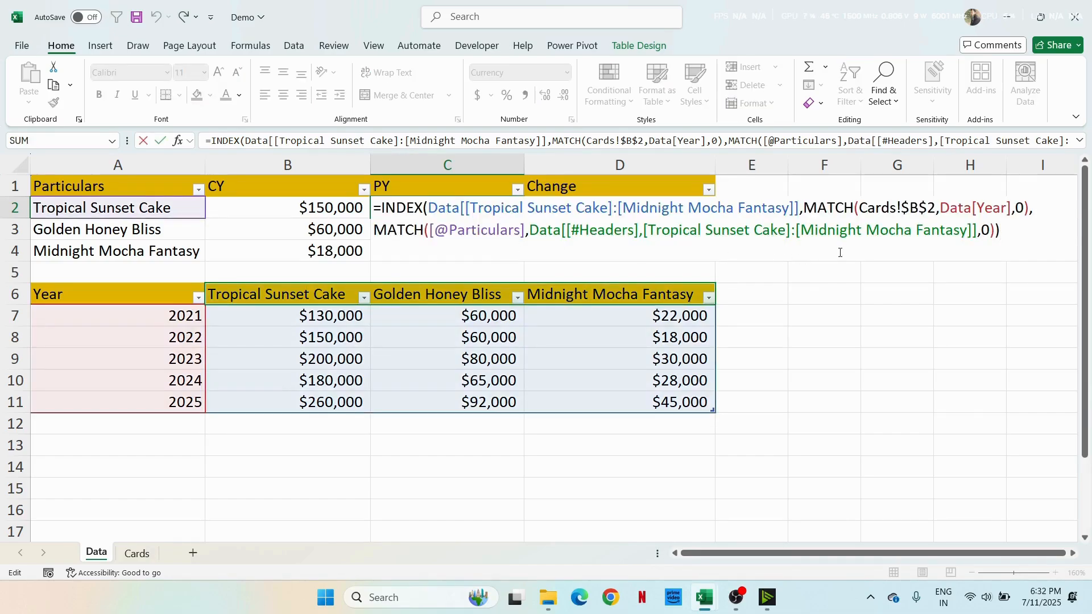
left_click(935, 209)
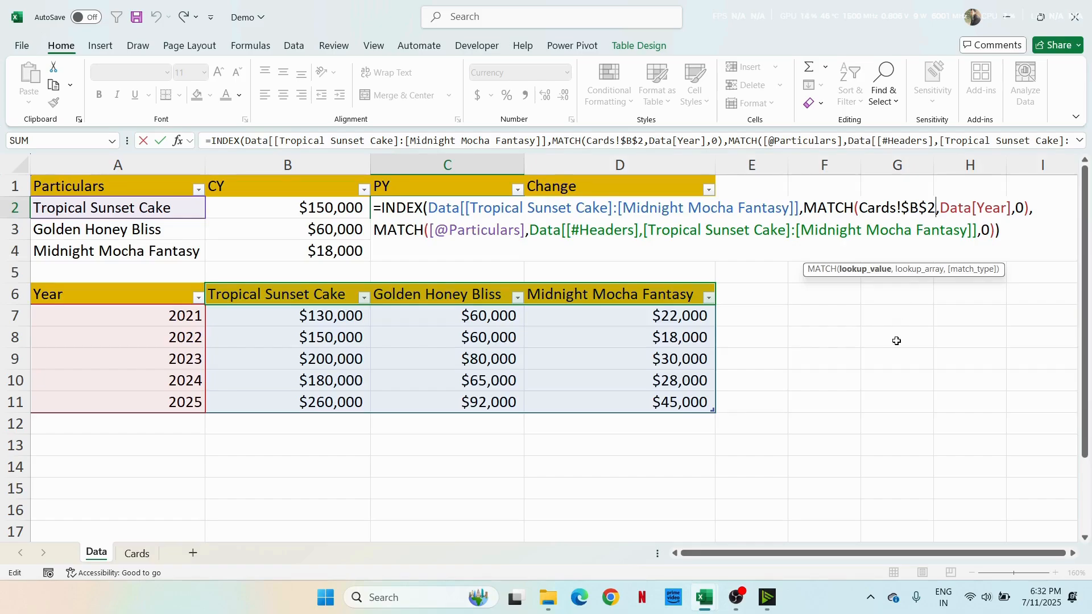
type("-1")
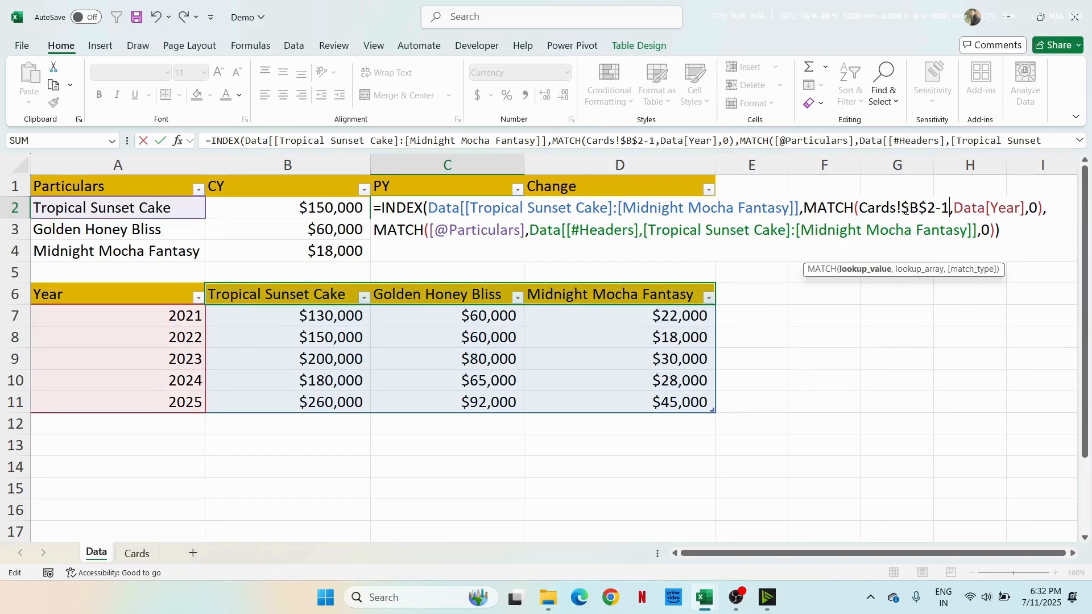
key("Return")
left_click(426, 212)
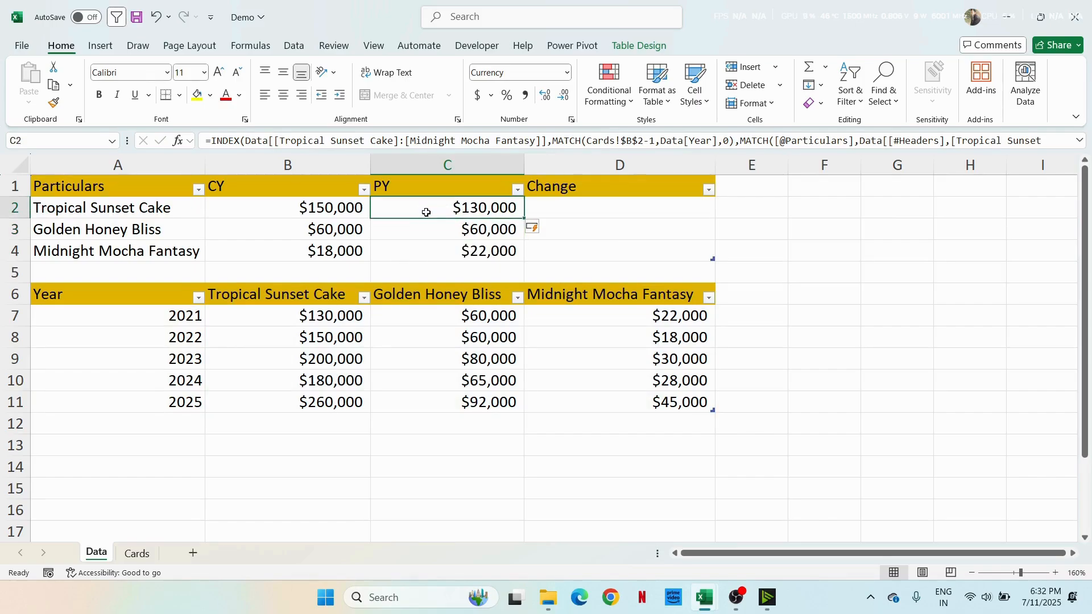
left_click_drag(353, 317, 653, 317)
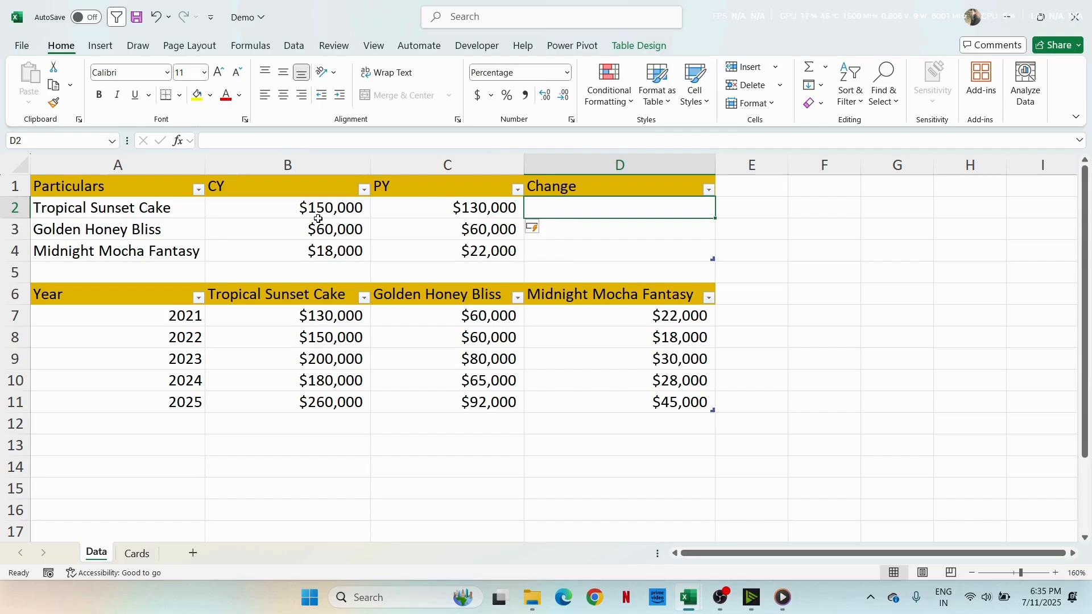
Step: Rename the Change column header to "Change (%)"
left_click(606, 188)
left_click(301, 147)
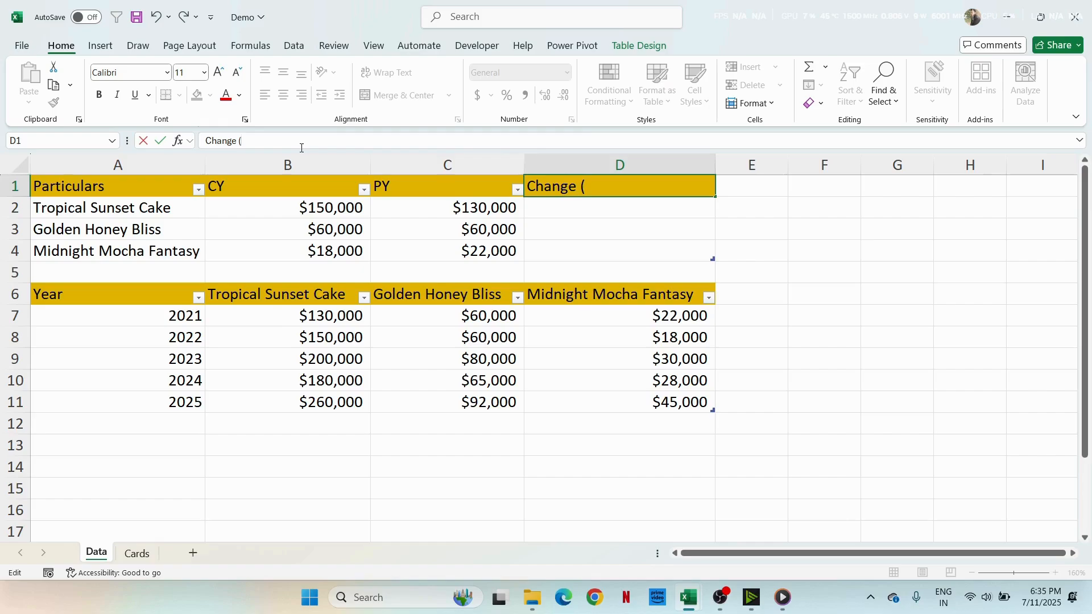
type("(%")
key("Return")
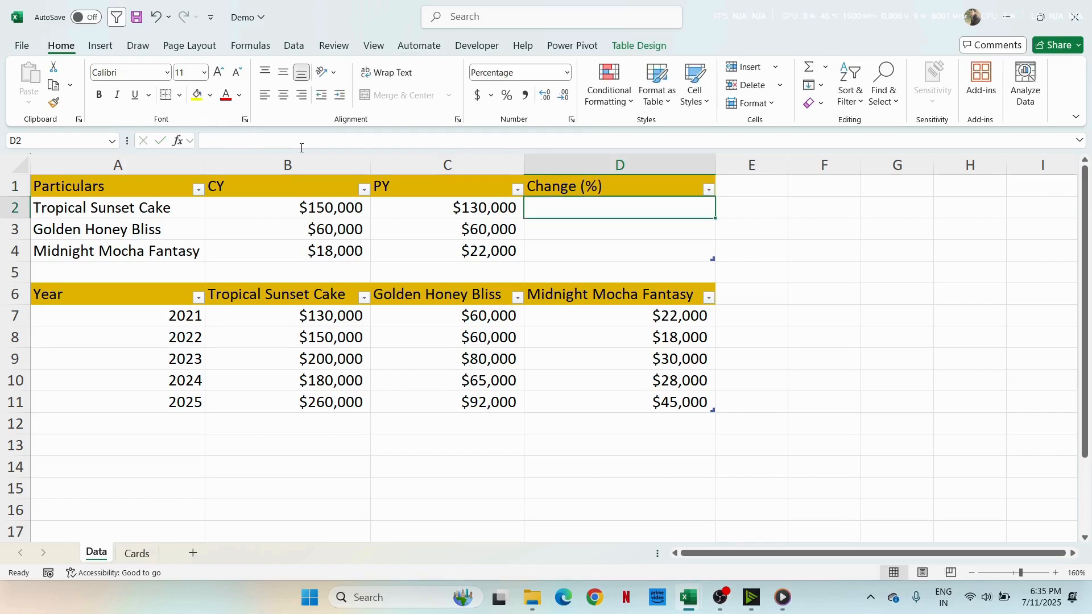
type("=")
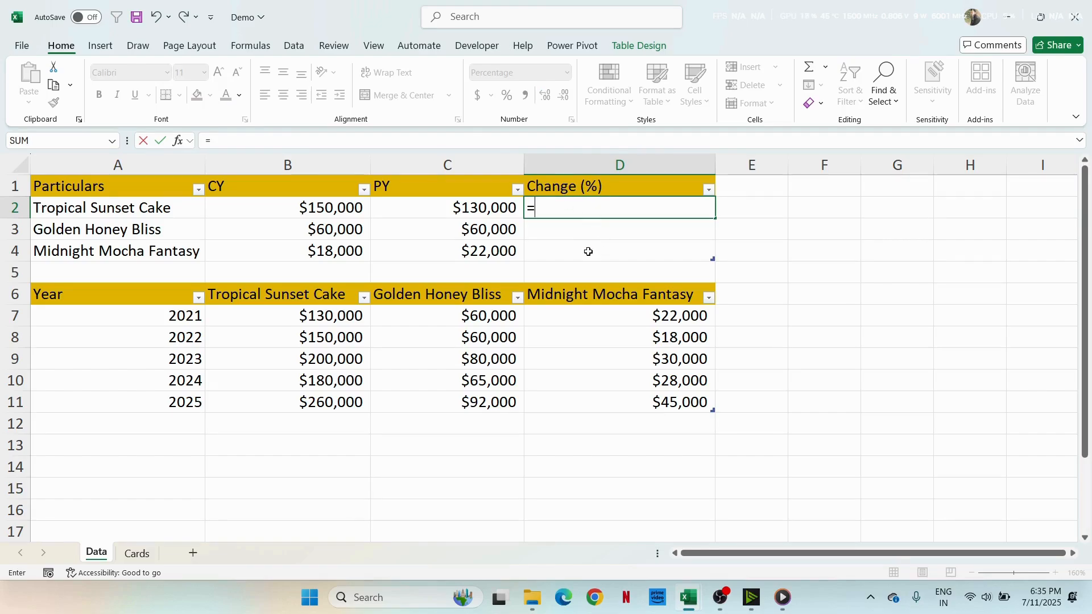
type("(")
left_click(337, 208)
type("-")
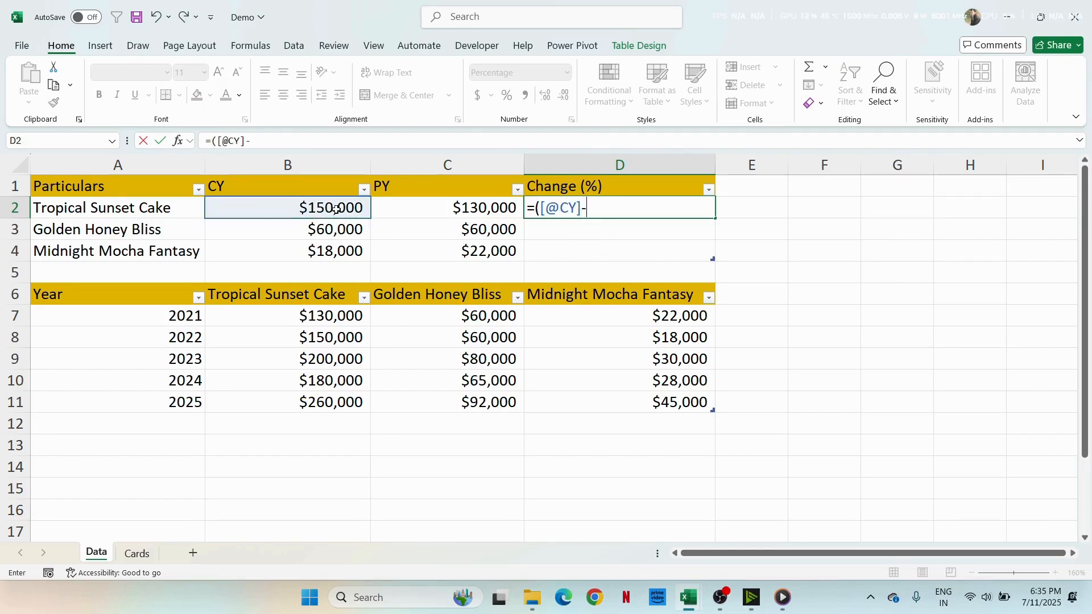
left_click(459, 209)
type(")")
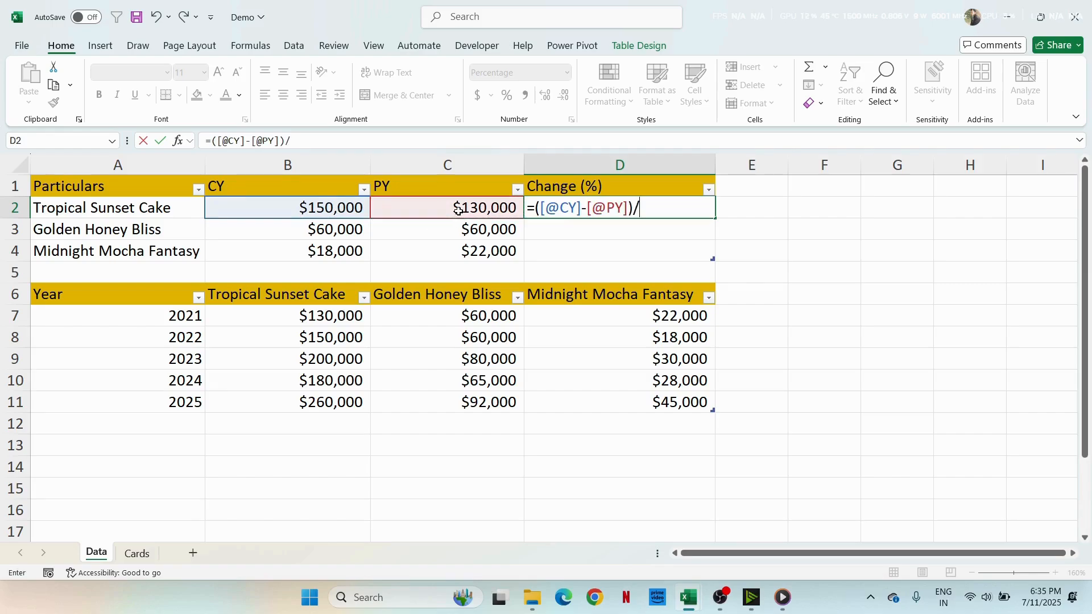
type("/")
left_click(458, 209)
key("Return")
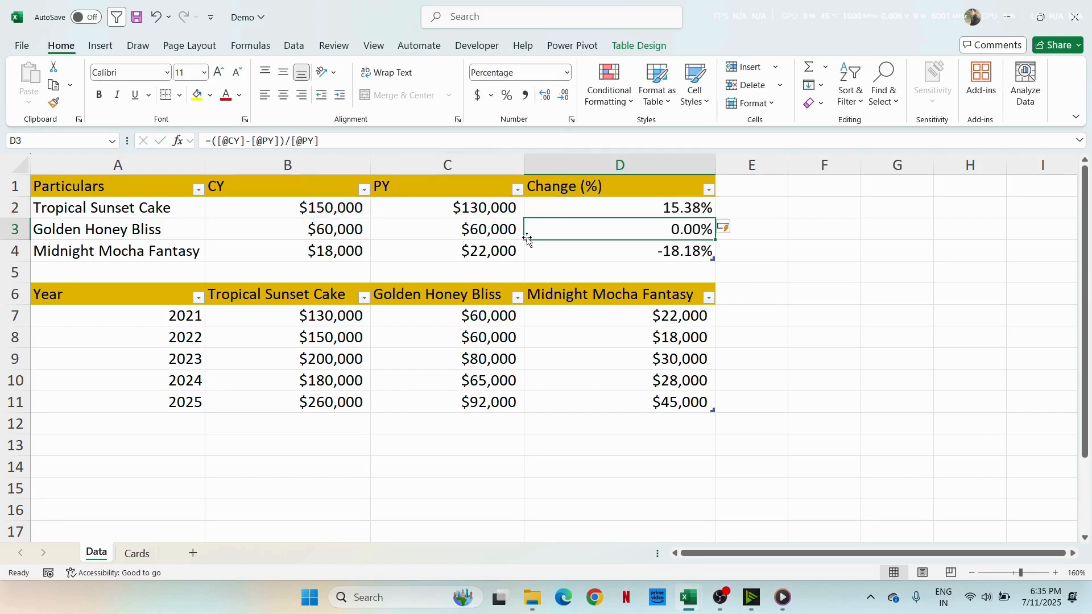
left_click(571, 206)
key("F2")
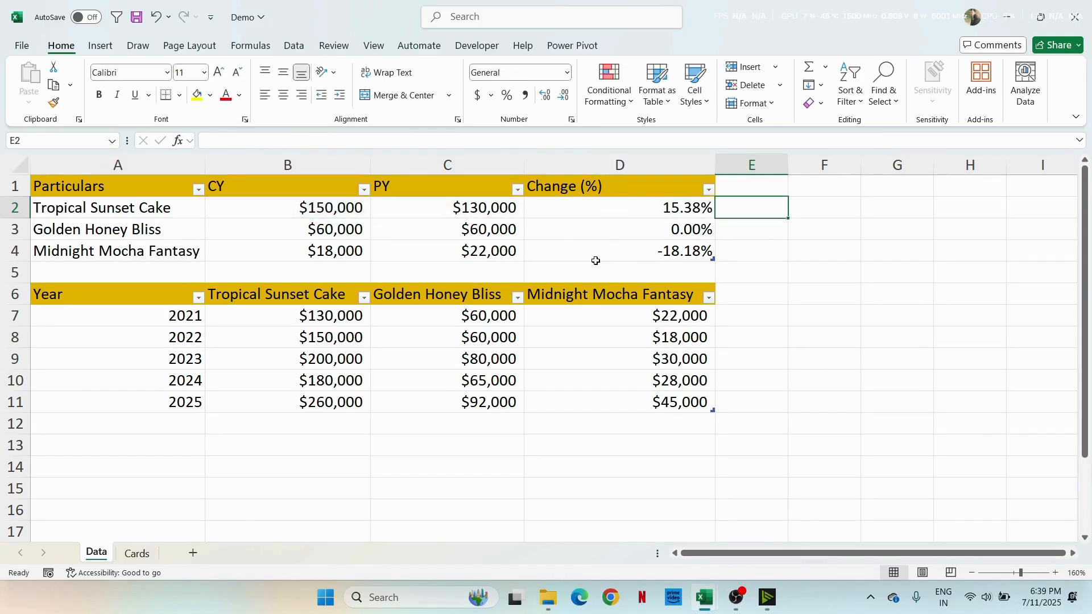
Step: Turn off the gridlines on the Cards sheet
left_click(136, 554)
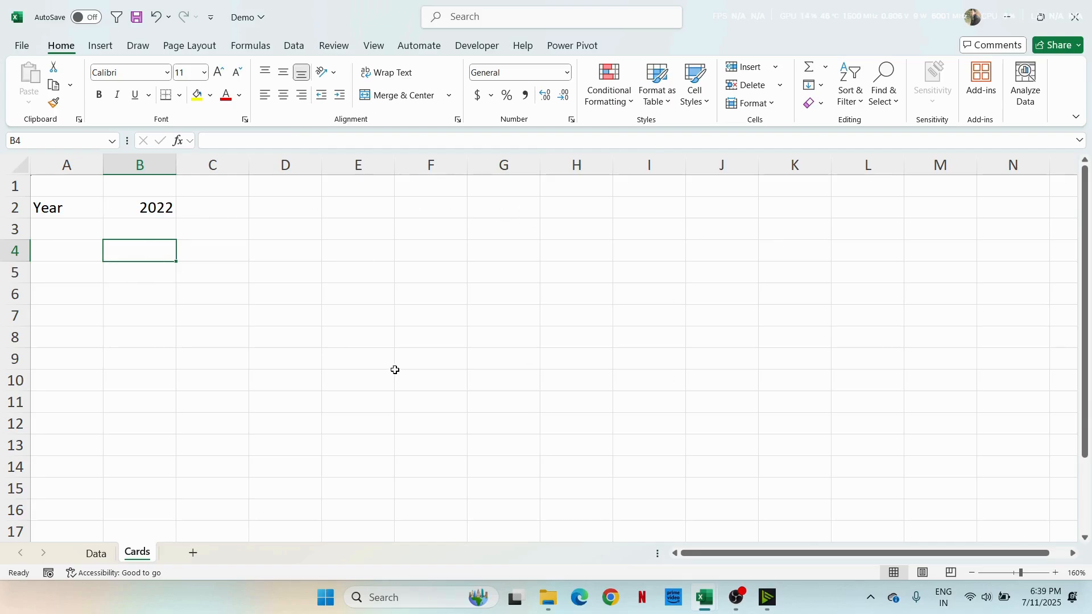
left_click(376, 47)
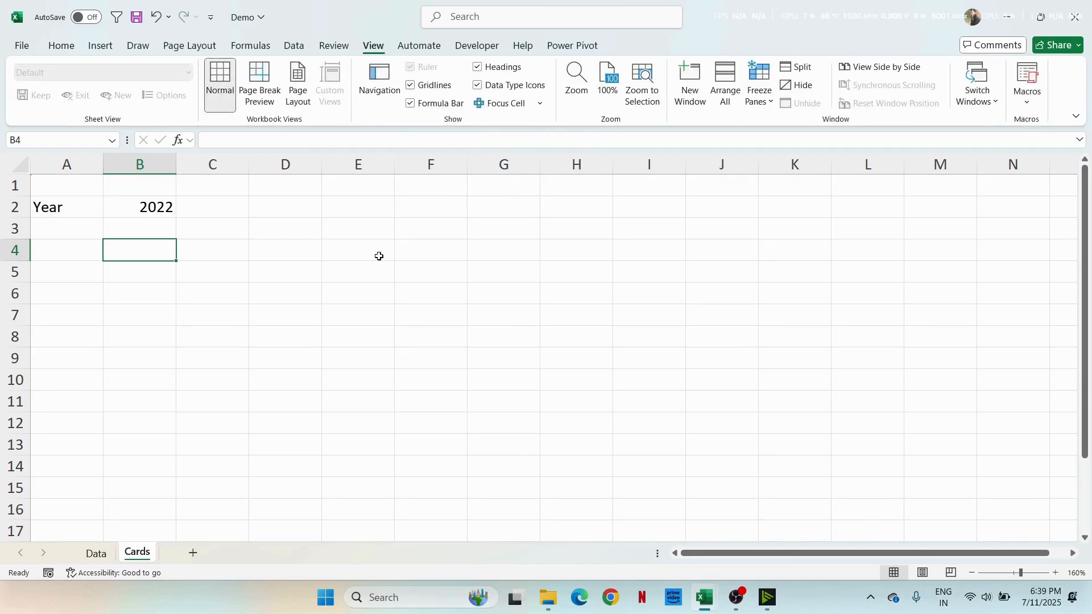
key("alt+w")
key("v")
key("g")
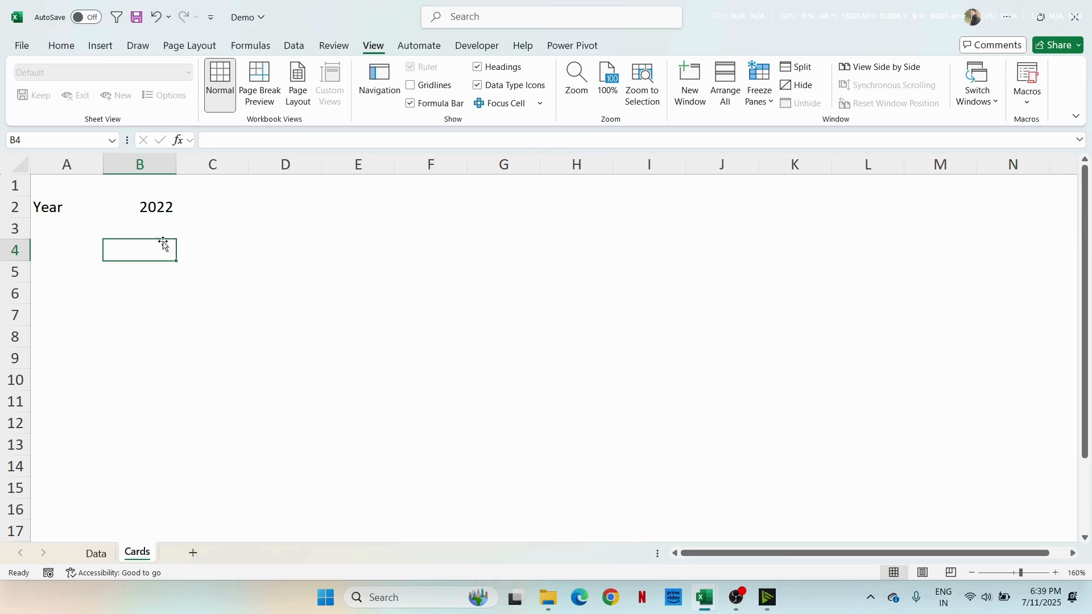
Step: Draw a rounded rectangle about 2.02" wide and 0.95" high below the year selector as the card background
left_click(100, 47)
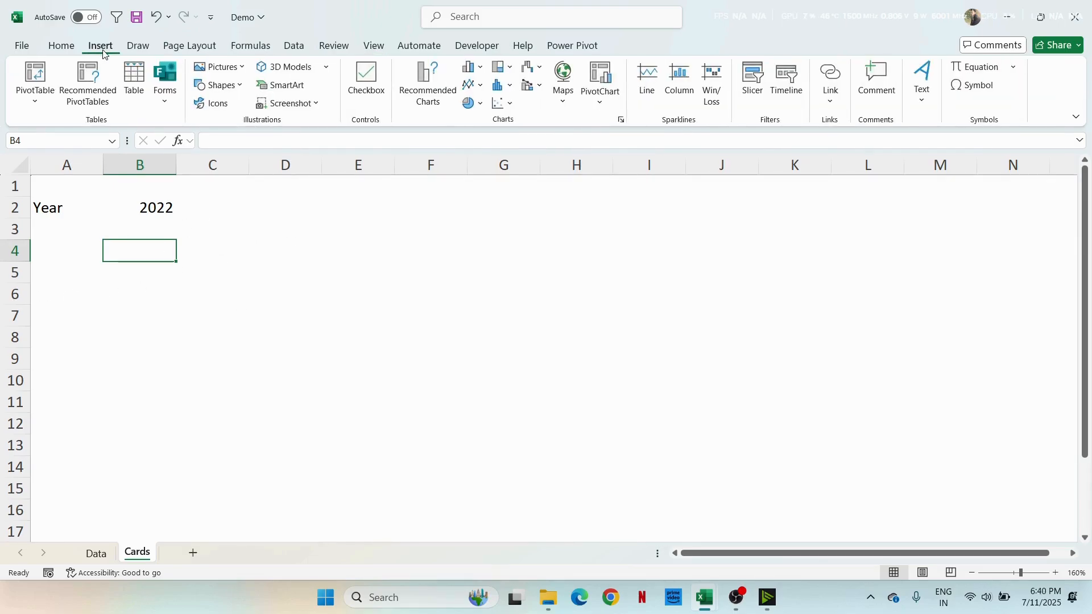
left_click(219, 85)
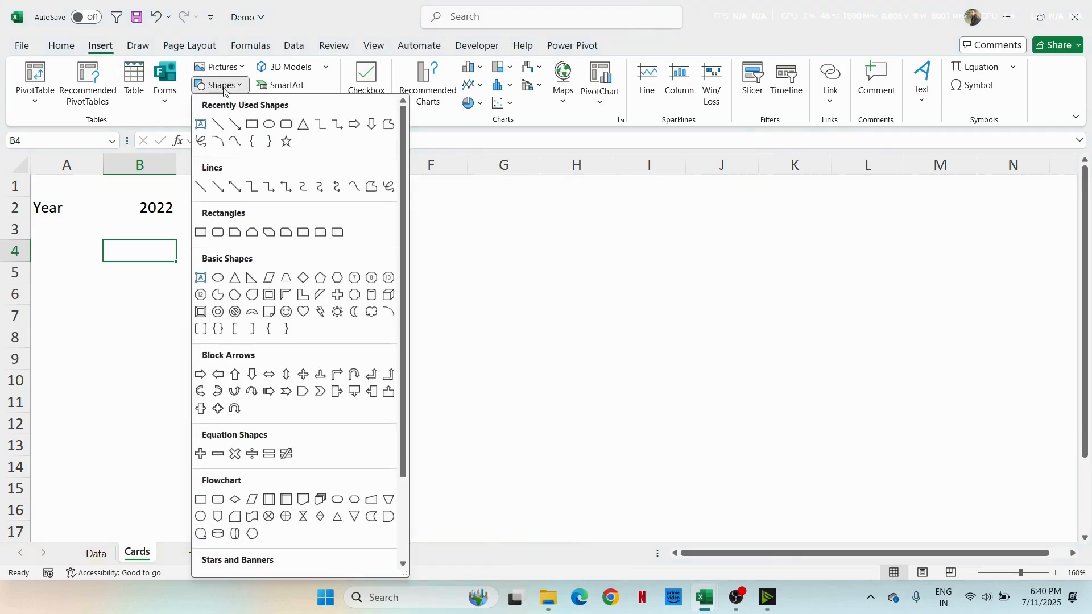
left_click(286, 125)
left_click_drag(146, 241, 366, 345)
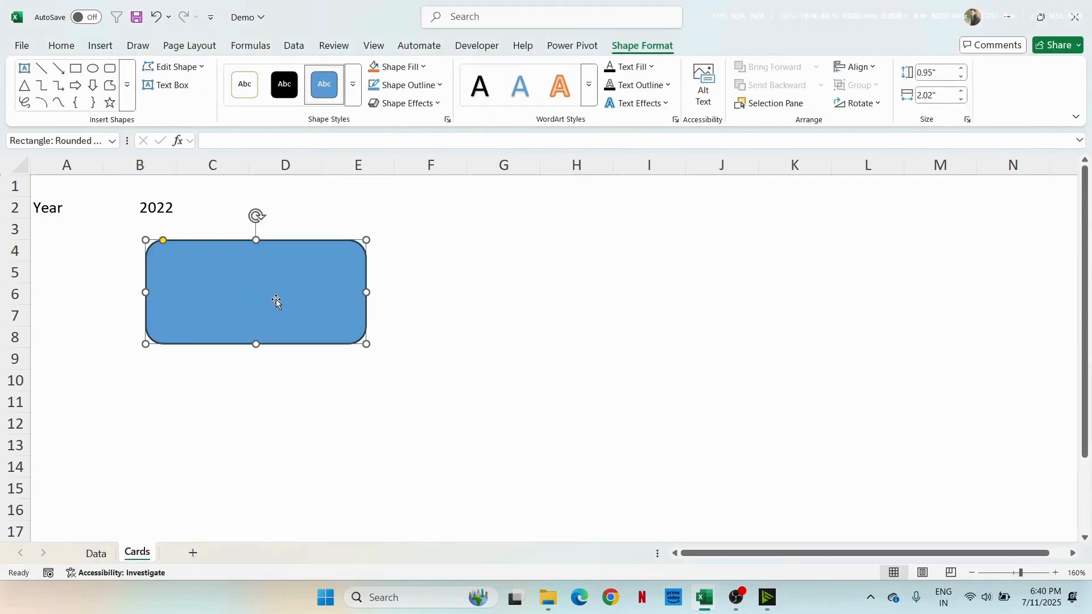
Step: Fill the rounded rectangle with white, give it the lightest grey theme outline, and check how it looks deselected
left_click(396, 67)
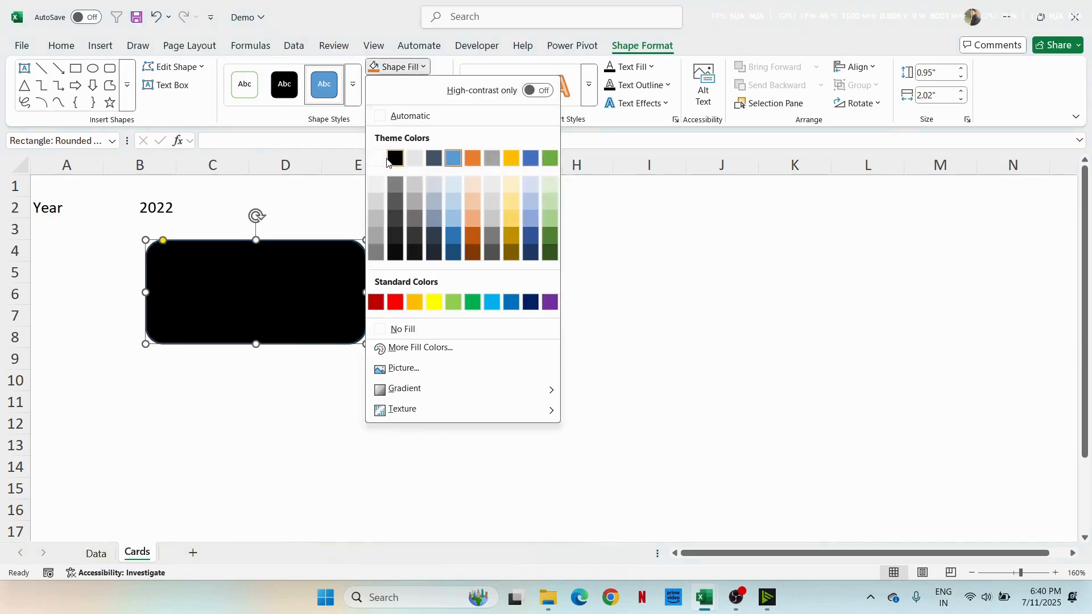
left_click(380, 163)
left_click(395, 85)
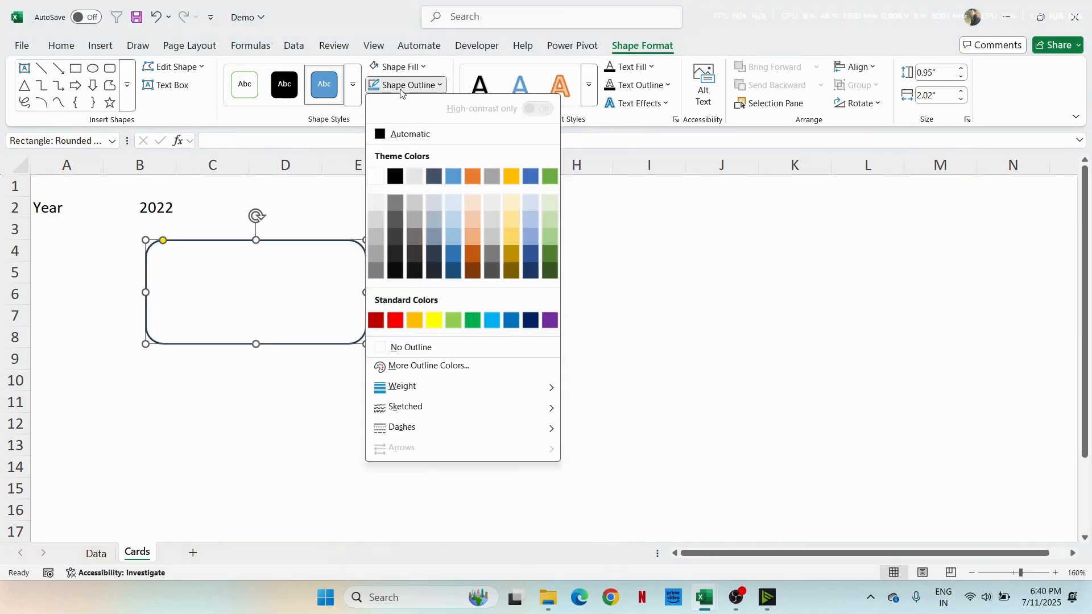
left_click(379, 205)
left_click(420, 285)
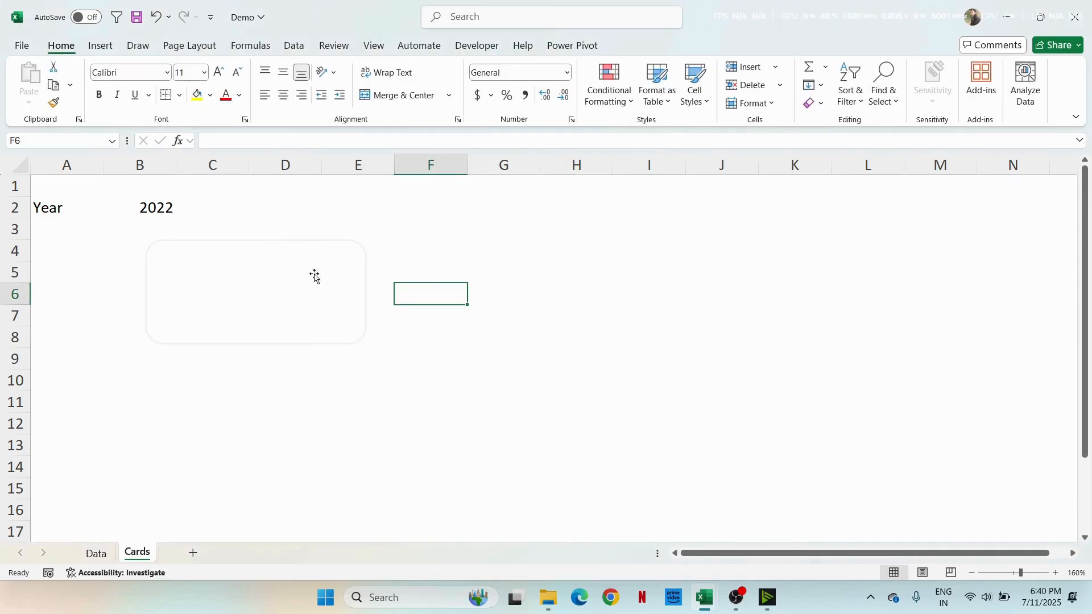
left_click(245, 245)
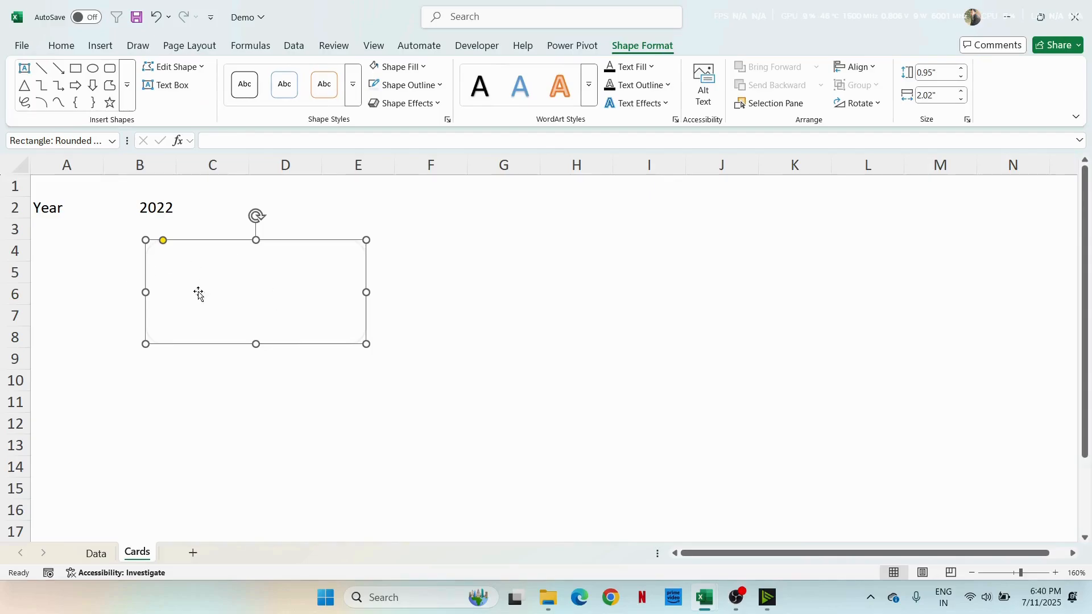
left_click(233, 405)
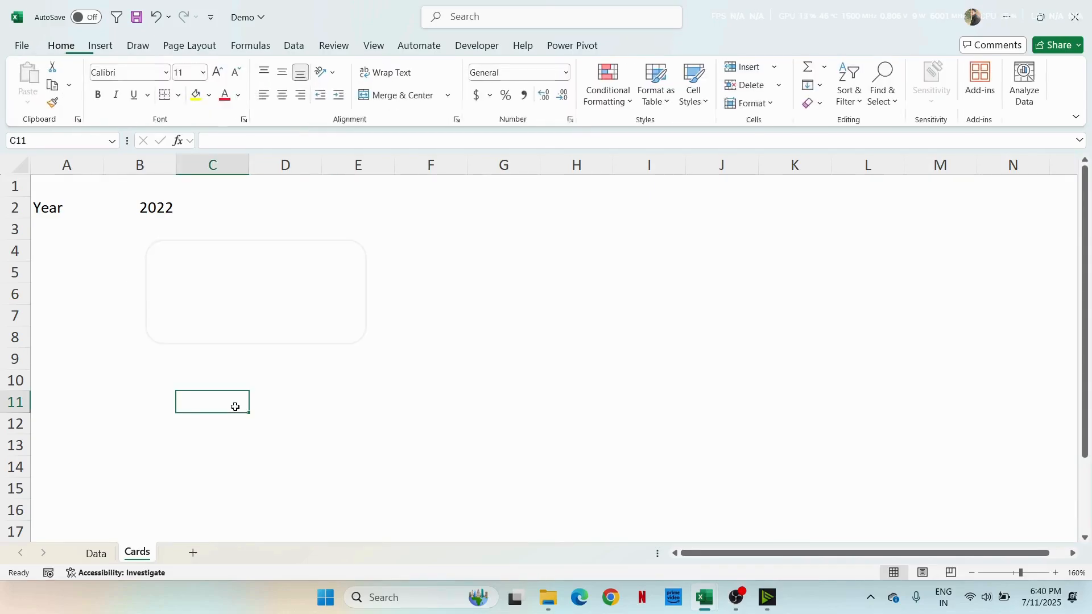
Step: Draw a small text box inside the upper part of the card for its title
left_click(263, 246)
left_click(102, 47)
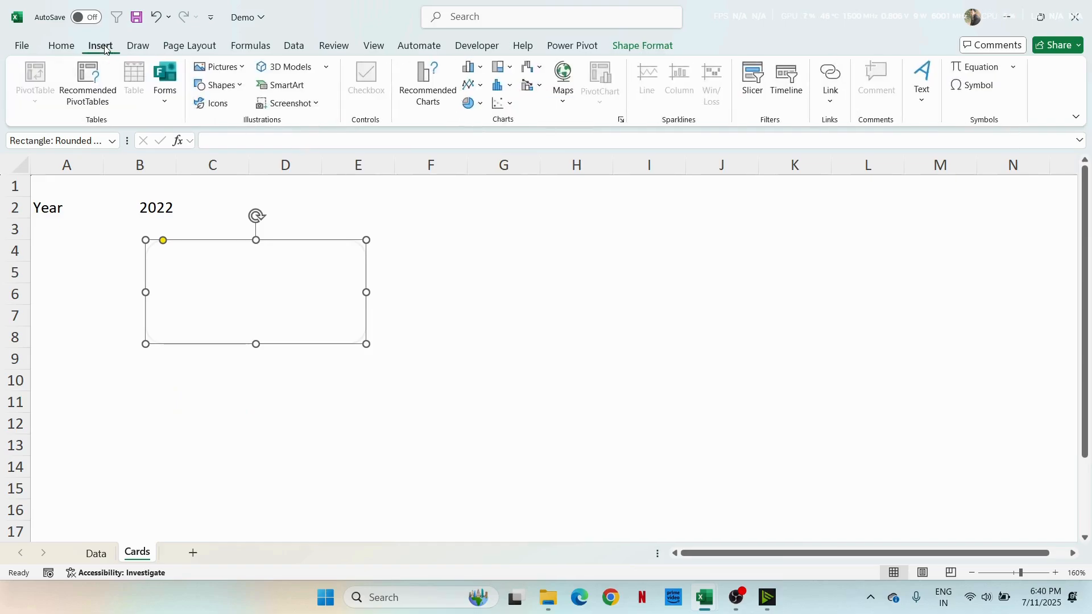
left_click(219, 85)
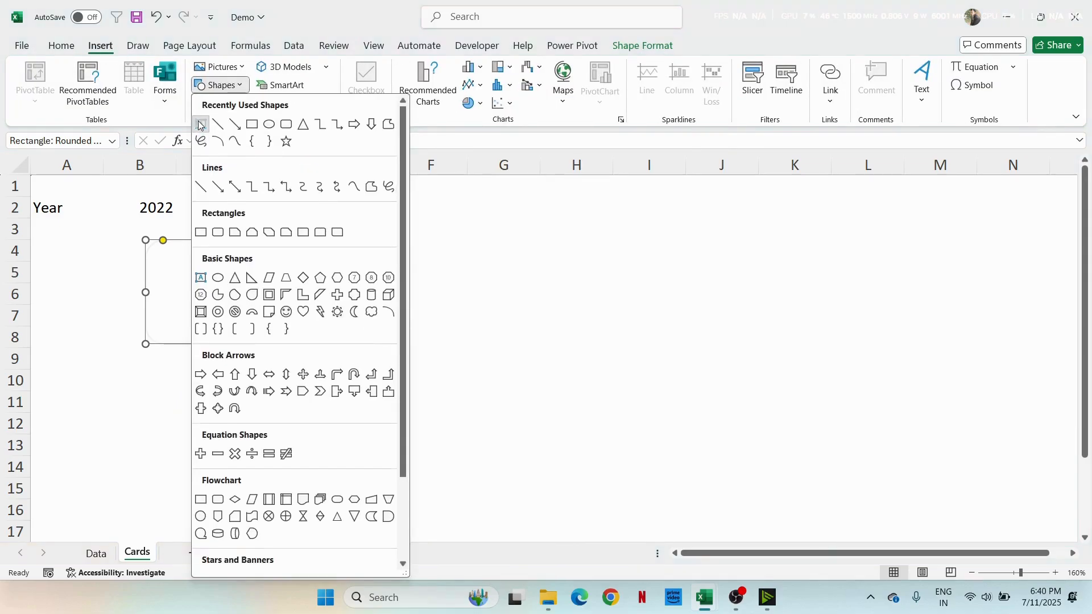
left_click(200, 123)
left_click_drag(159, 253, 245, 278)
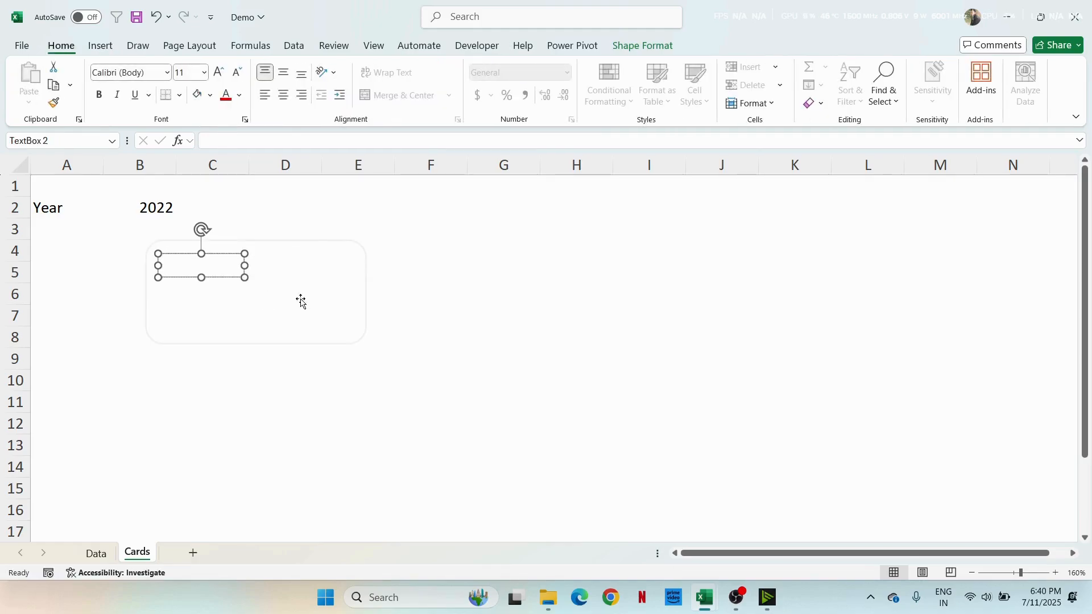
Step: Copy the product name Tropical Sunset Cake from cell A2 of the Data sheet into the card's text box
left_click(96, 555)
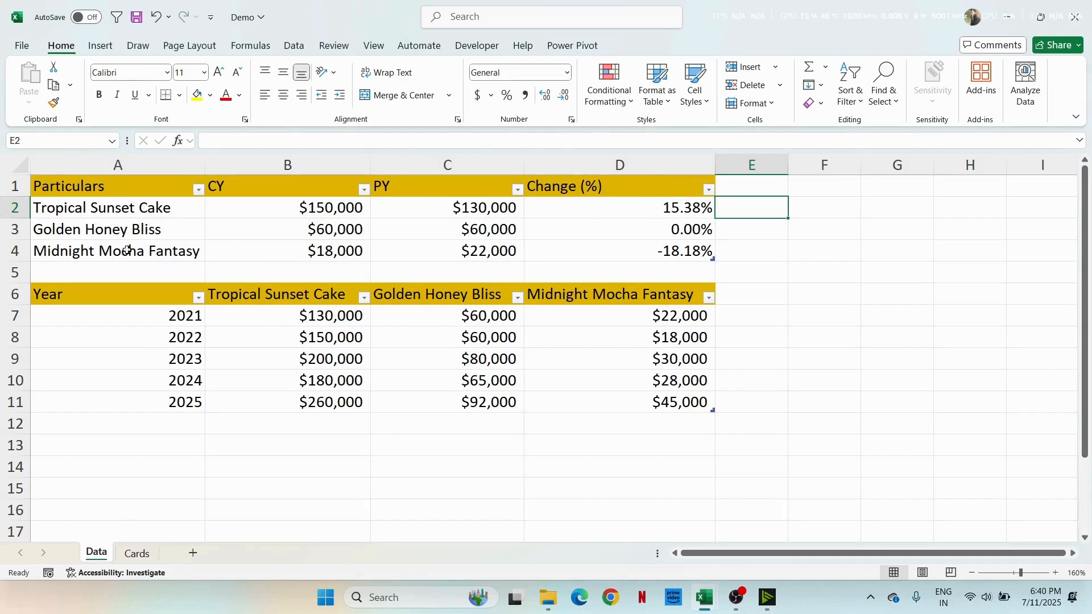
left_click(106, 214)
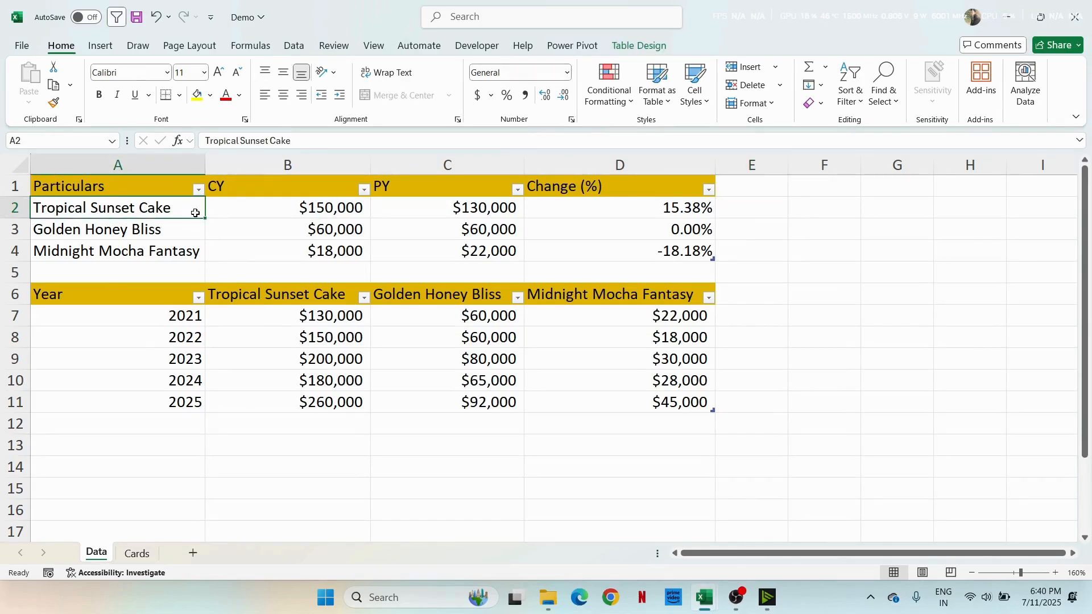
left_click_drag(312, 140, 190, 146)
key("ctrl+c")
key("Escape")
left_click(136, 554)
left_click(202, 273)
key("ctrl+v")
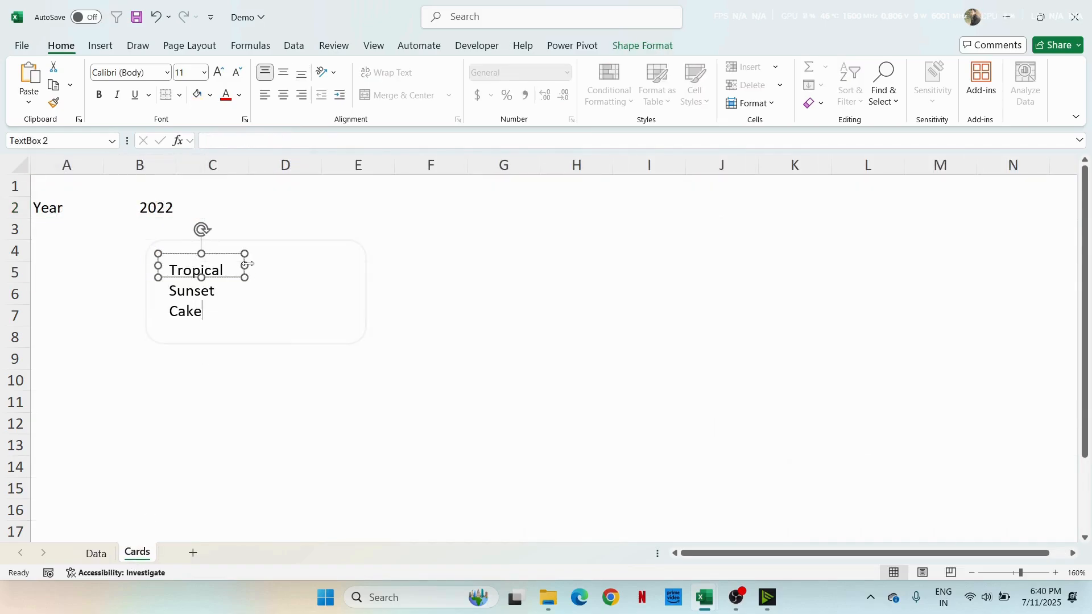
Step: Widen the title text box to fit the name on one line and centre its text horizontally and vertically
left_click_drag(246, 264, 333, 266)
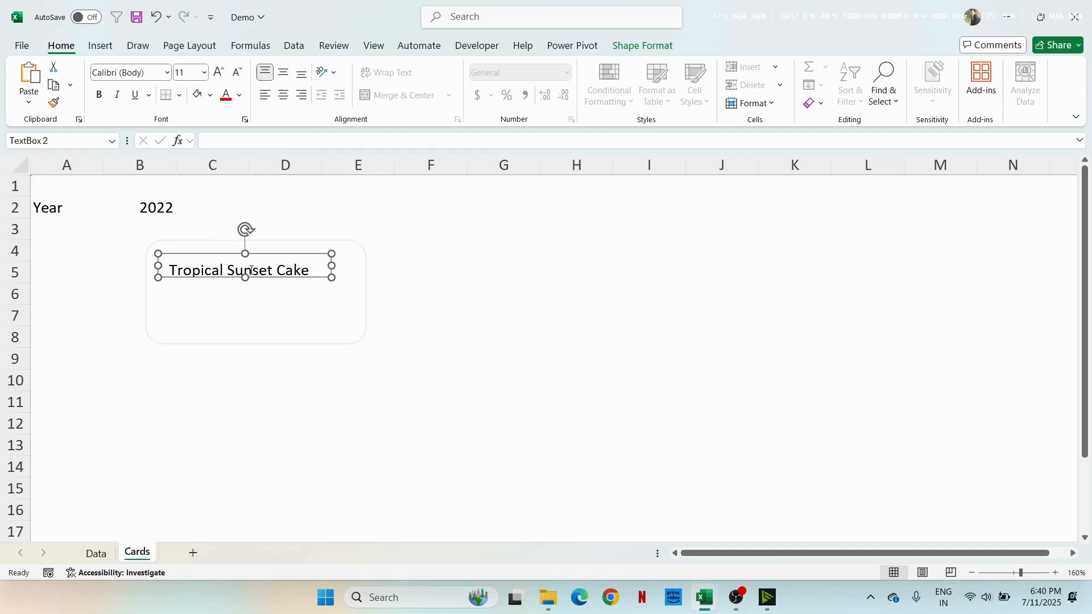
left_click(282, 97)
left_click(282, 79)
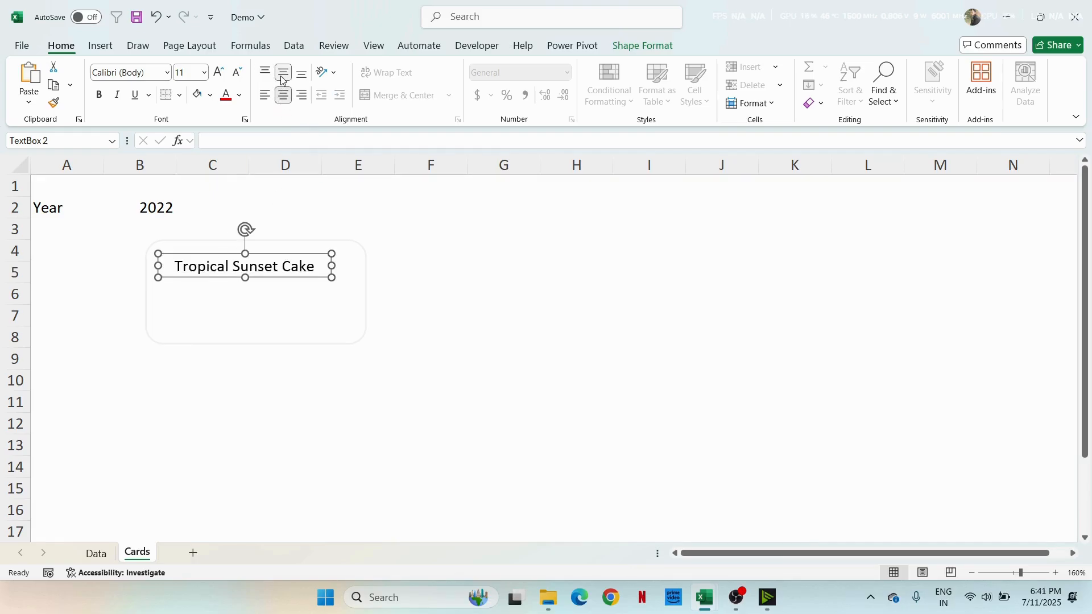
Step: Enlarge the card rectangle to about 2.77" wide and 1.38" high
left_click(308, 333)
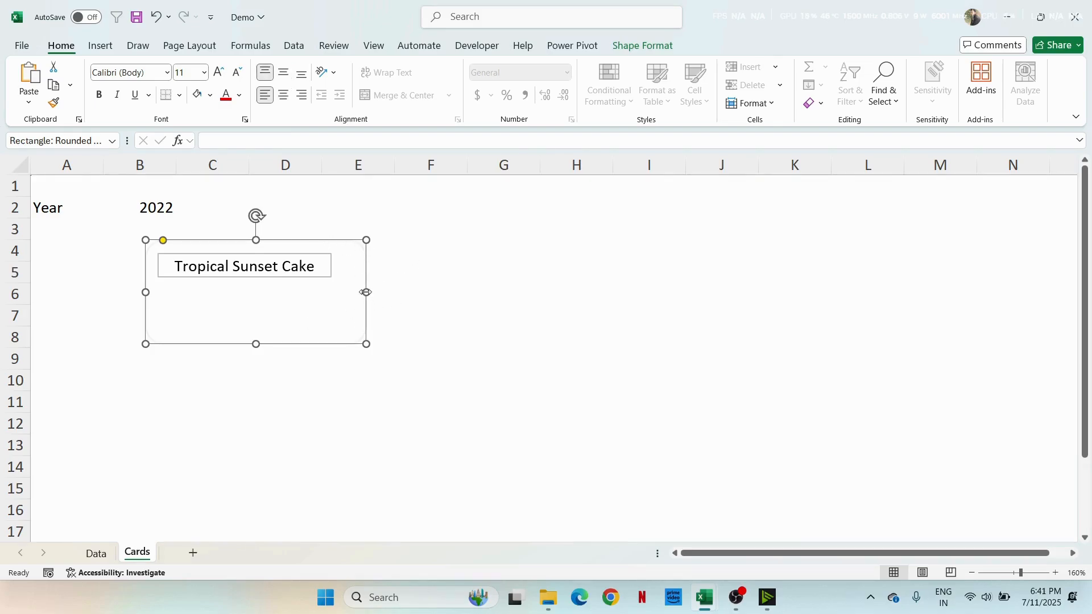
left_click_drag(366, 293, 449, 293)
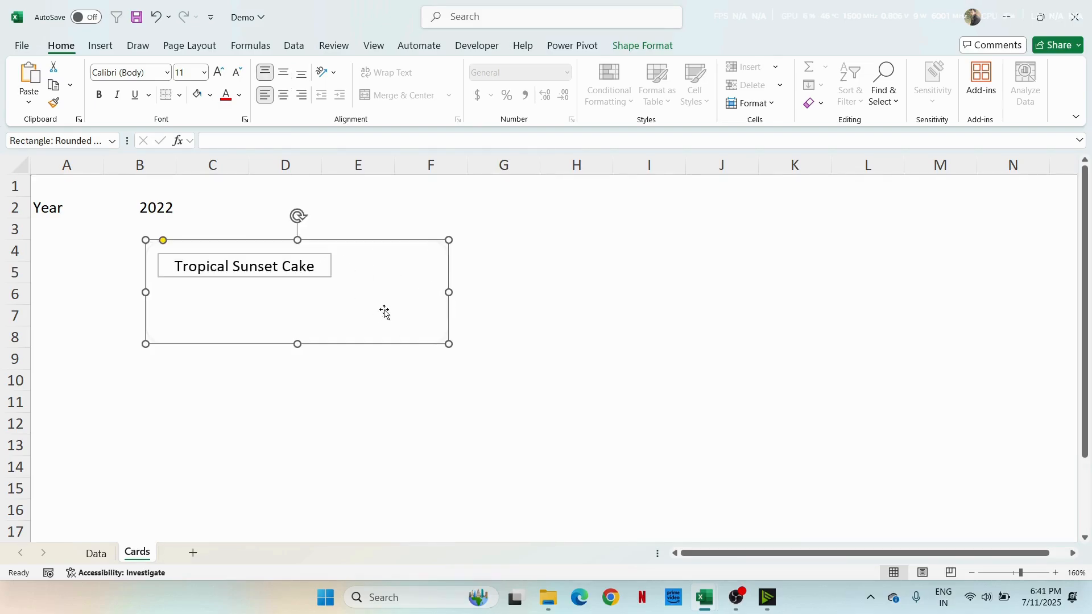
left_click_drag(298, 344, 302, 392)
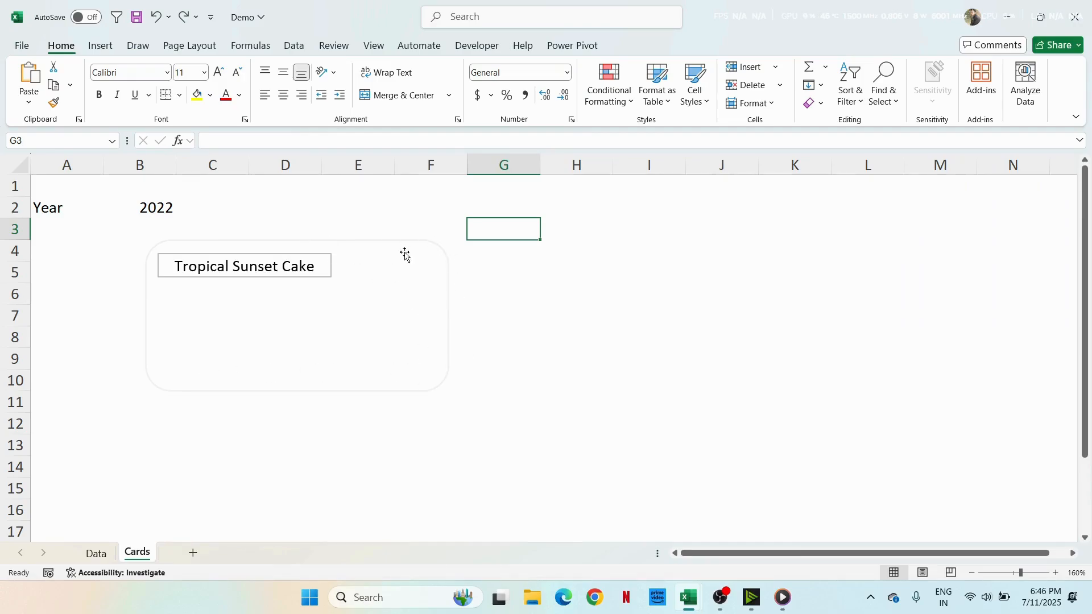
Step: Change the card's shape from a rounded rectangle to Rectangle: Top Corners Rounded
mouse_move(690, 611)
left_click(746, 481)
left_click(376, 259)
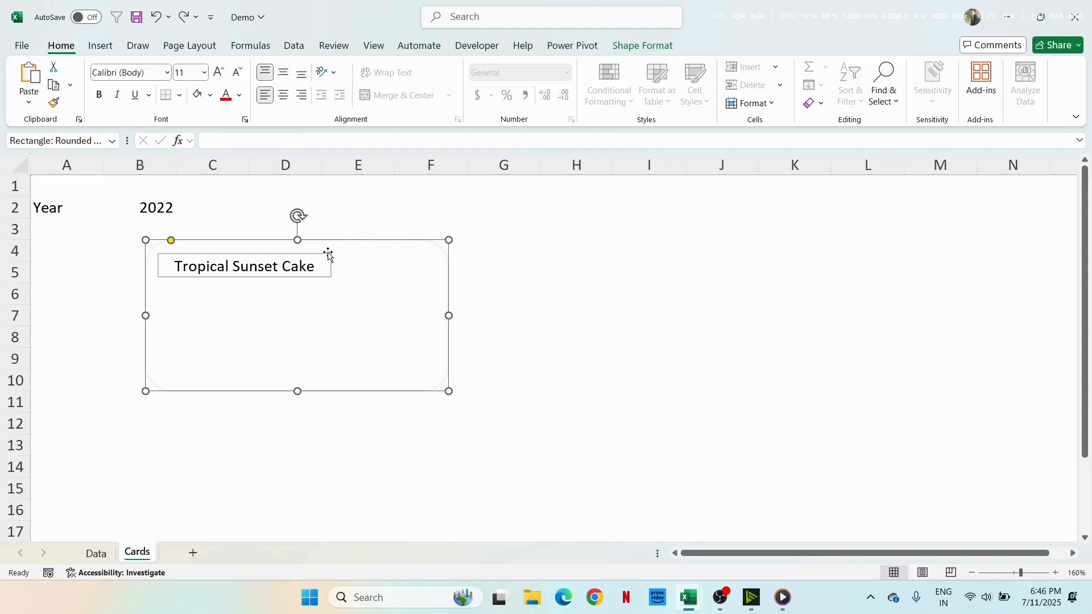
left_click(643, 45)
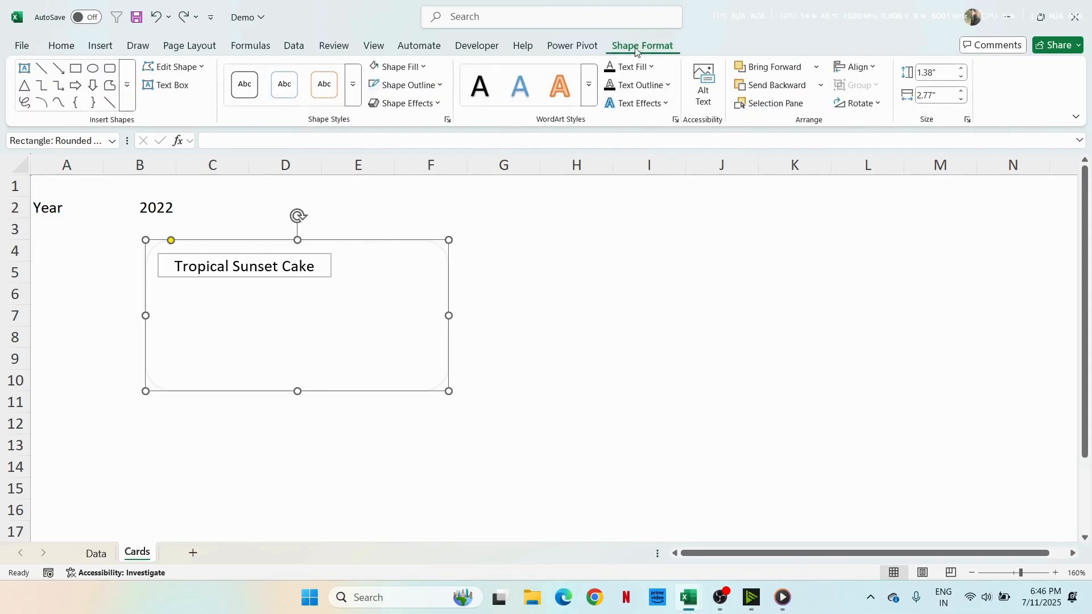
left_click(200, 69)
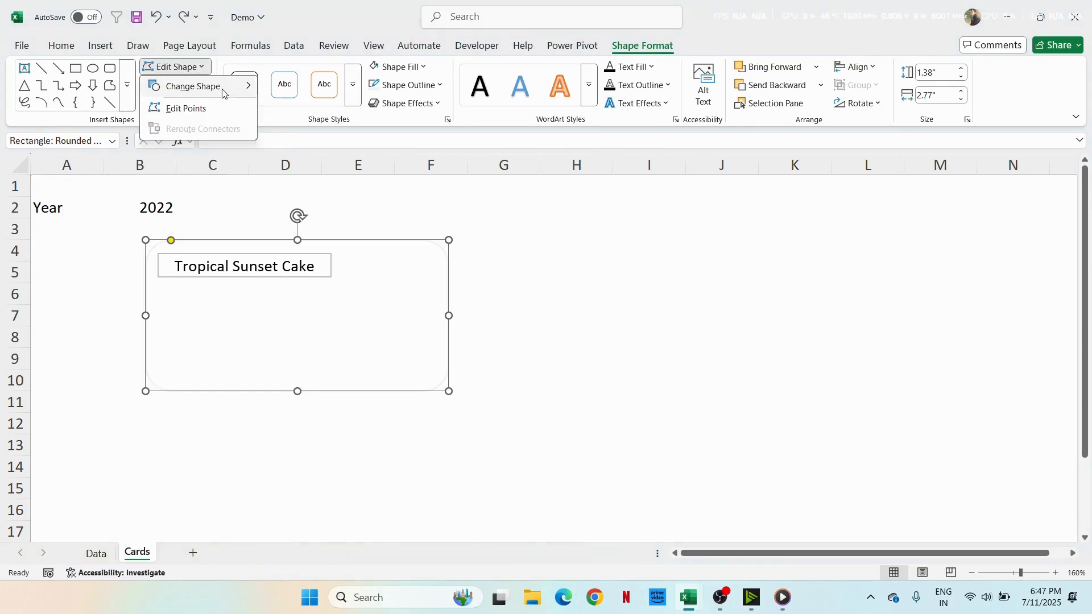
mouse_move(245, 88)
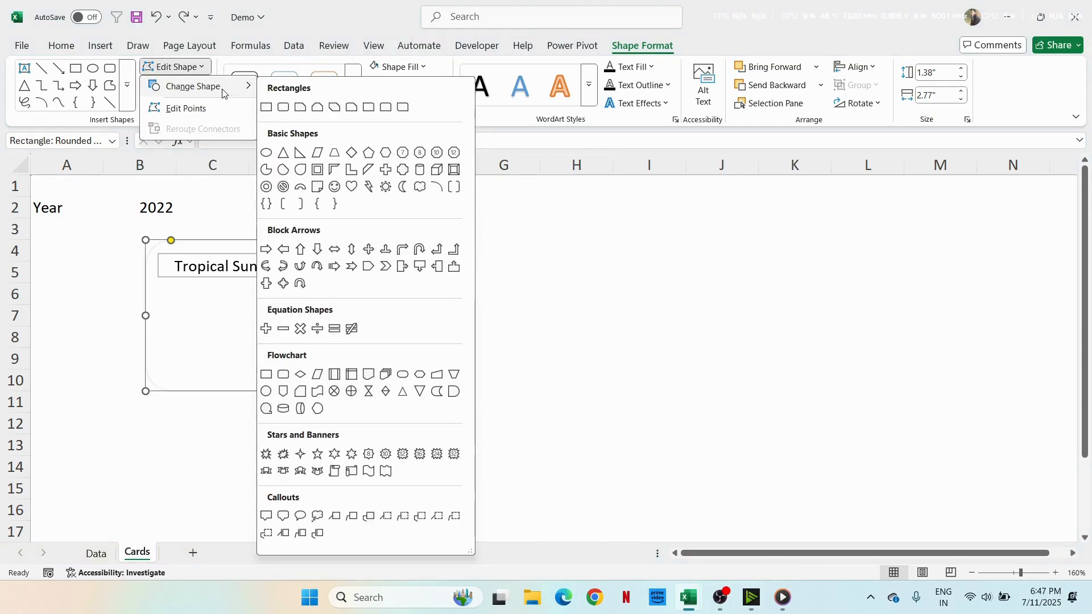
left_click(386, 108)
left_click(531, 314)
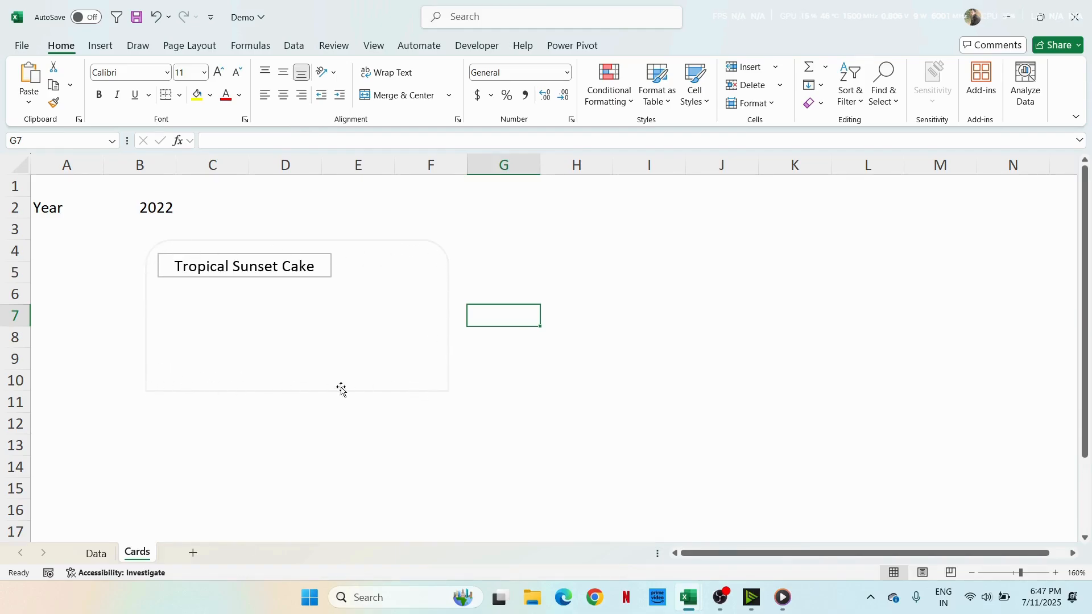
Step: Rotate the card 90° clockwise, resize it to about 3.31" long by 1.4" across, and place it around the title
left_click(364, 244)
left_click_drag(299, 215, 398, 322)
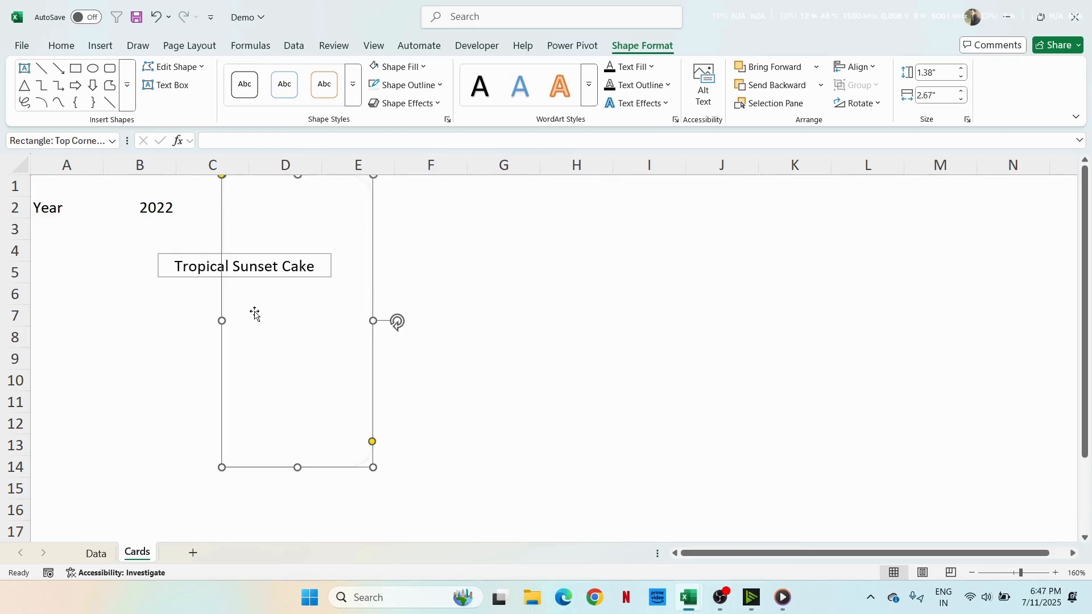
left_click_drag(222, 320, 111, 320)
left_click_drag(241, 467, 259, 324)
left_click_drag(382, 224, 478, 312)
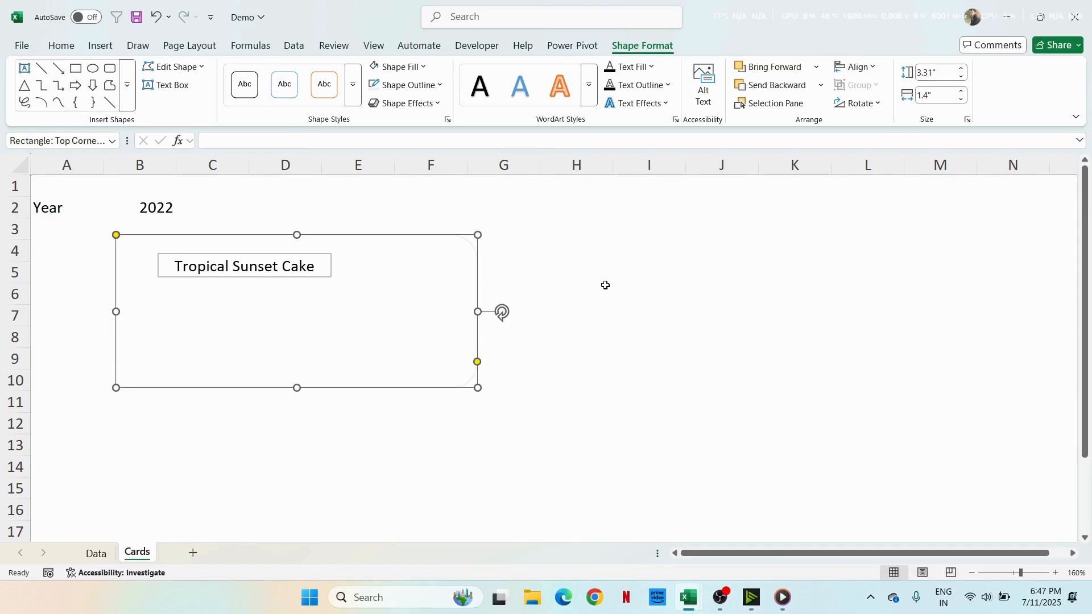
scroll(605, 284, "down", 1)
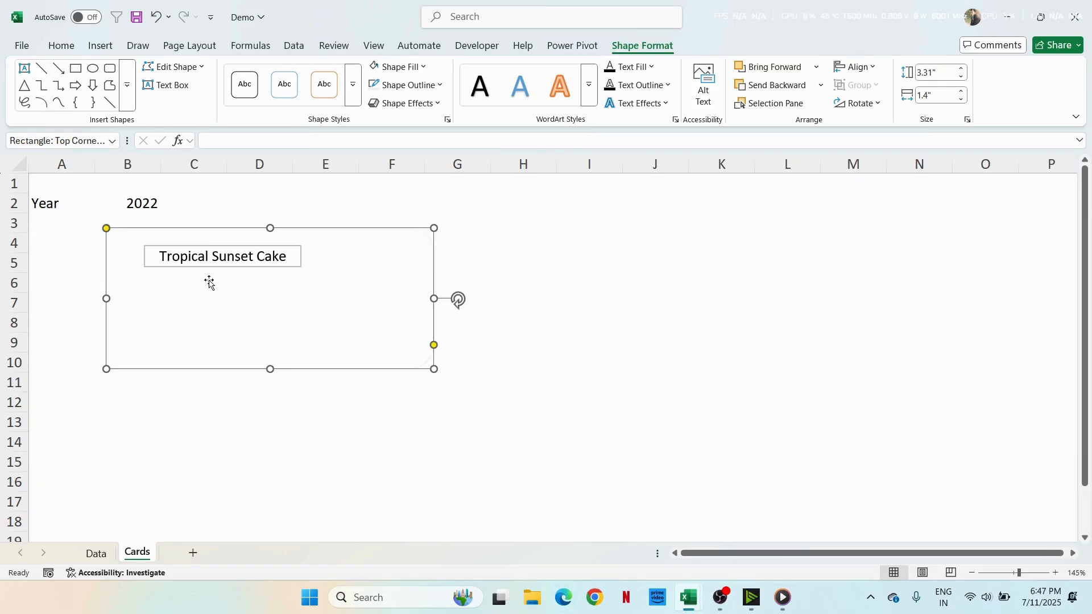
left_click(534, 386)
Step: Switch to the finished Cards workbook and examine the font and cell link of the Tropical Sunset Cake card's amount text box
key("alt+Tab")
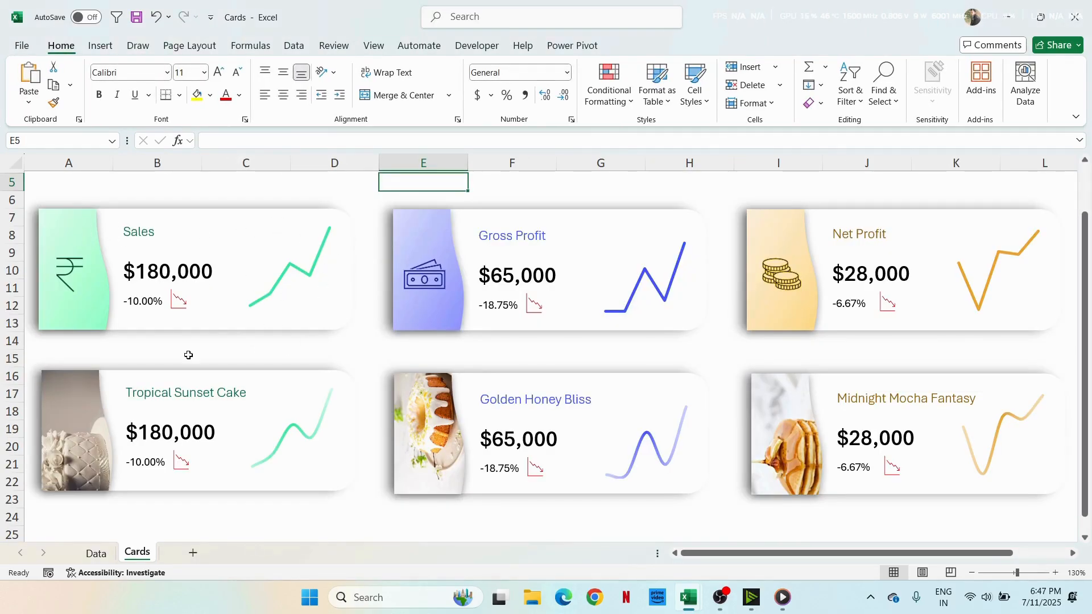
key("alt+Tab")
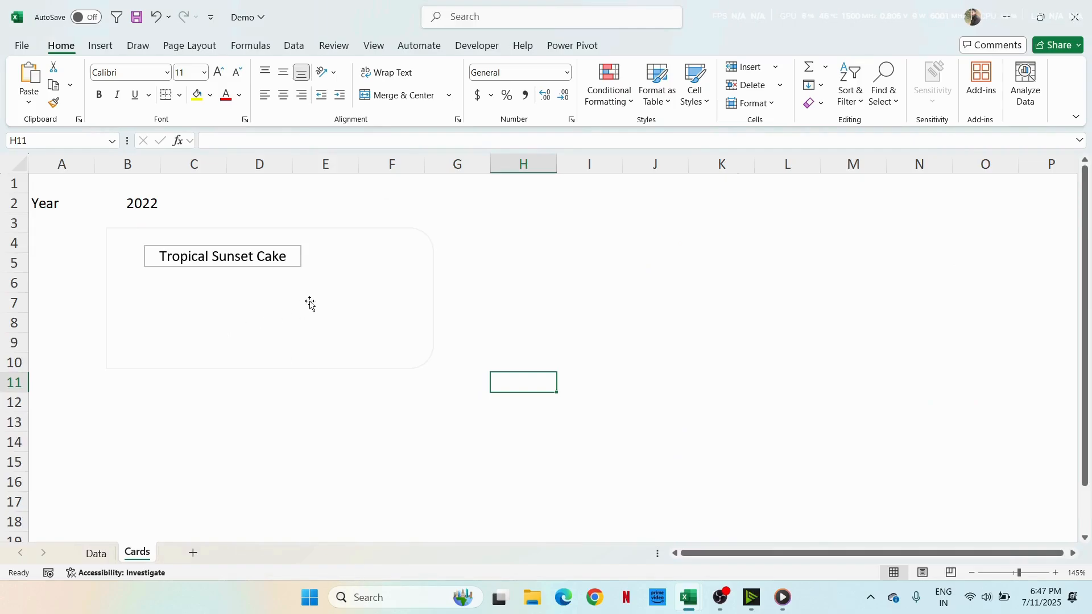
left_click(229, 254)
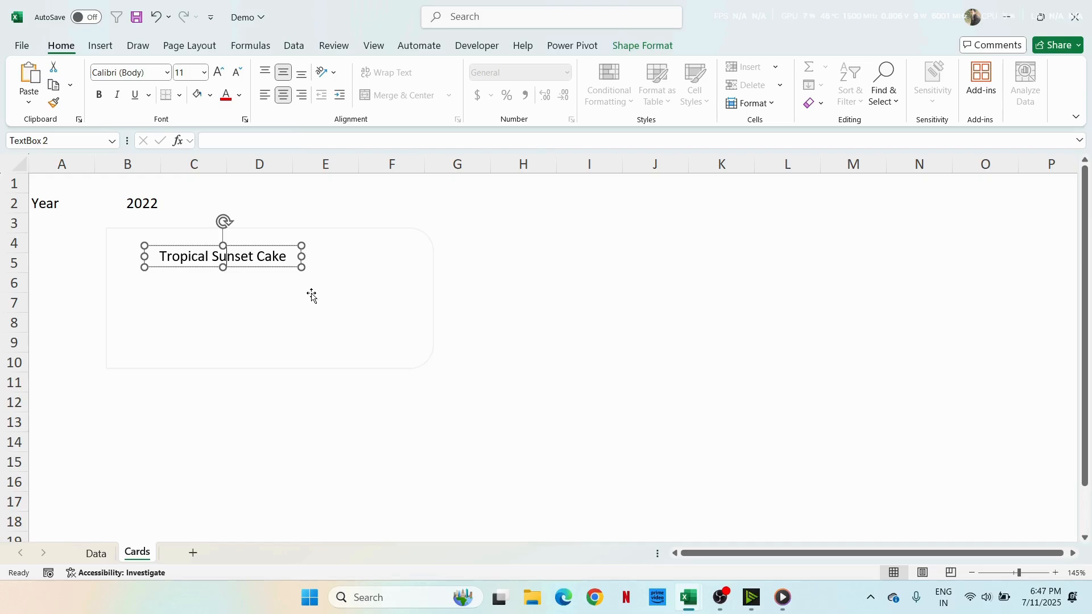
key("alt+Tab")
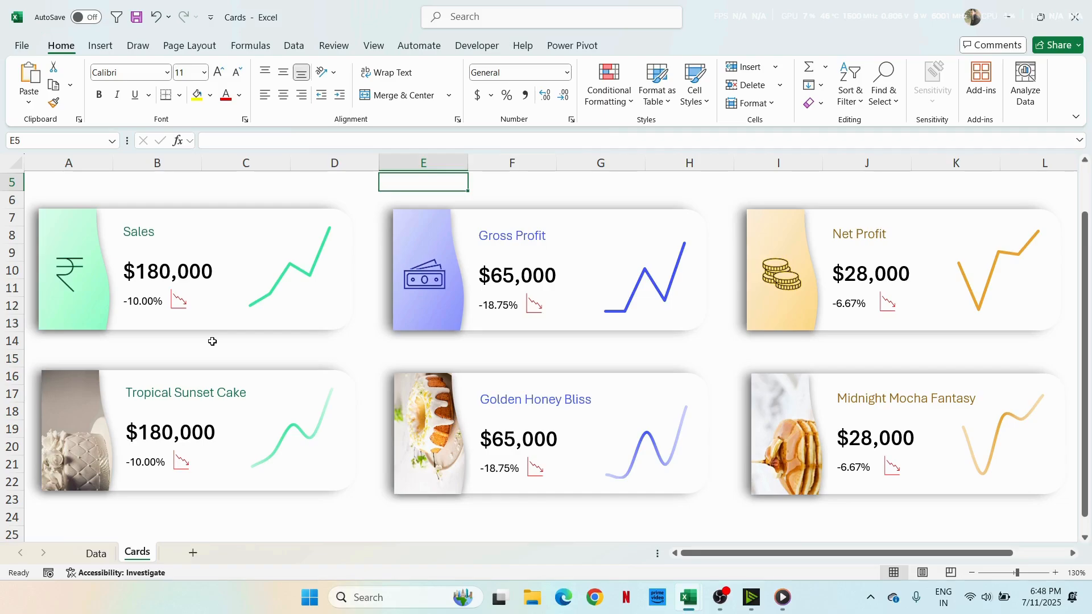
left_click(168, 431)
left_click(160, 436)
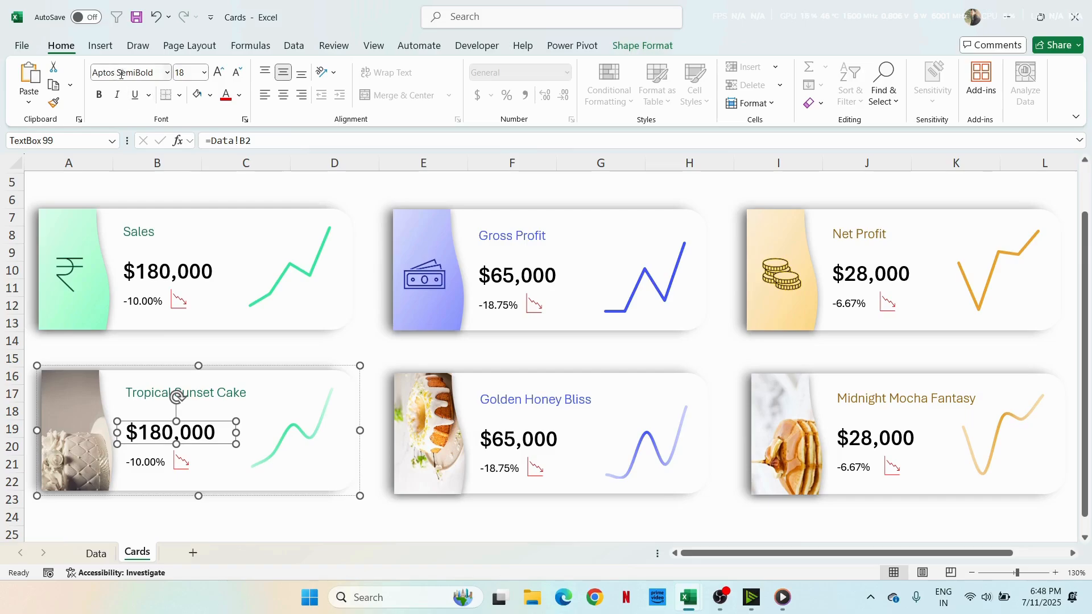
Step: Set the font of the Tropical Sunset Cake title in the Demo workbook to Aptos Light
left_click(167, 72)
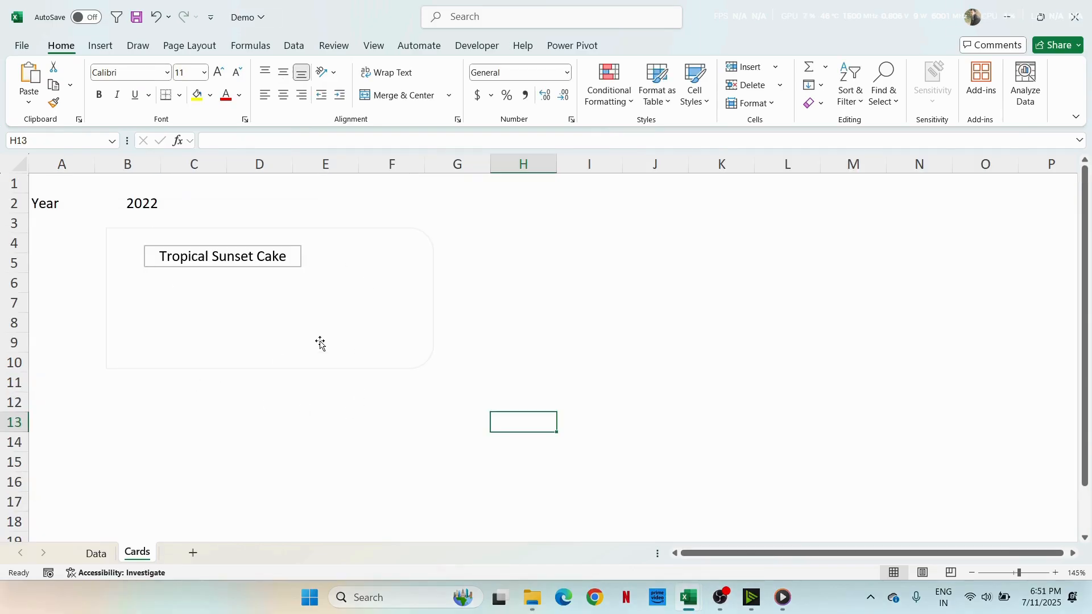
left_click(237, 260)
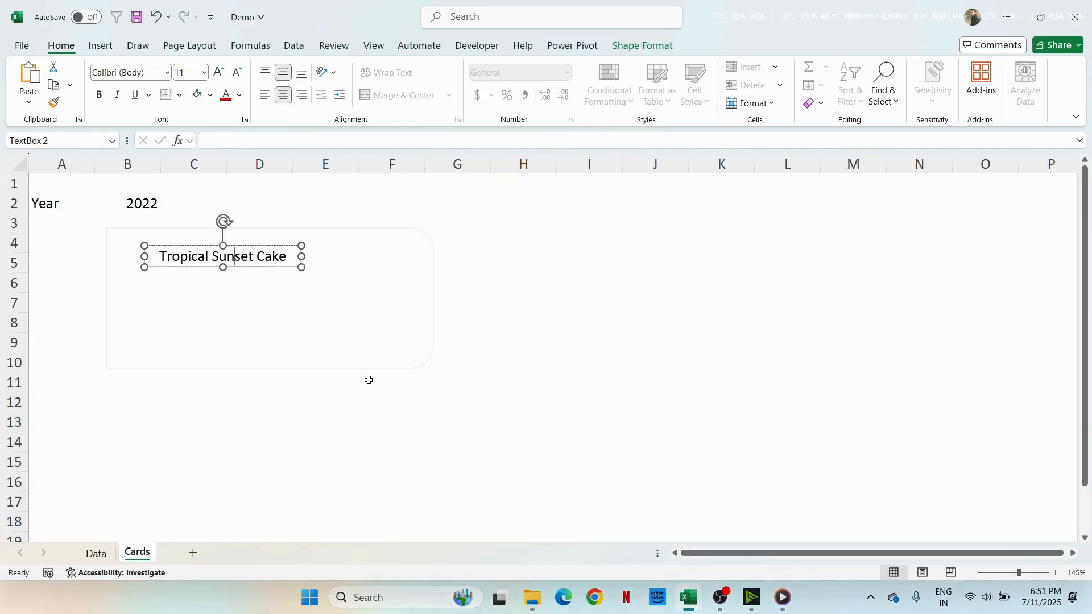
key("ctrl+a")
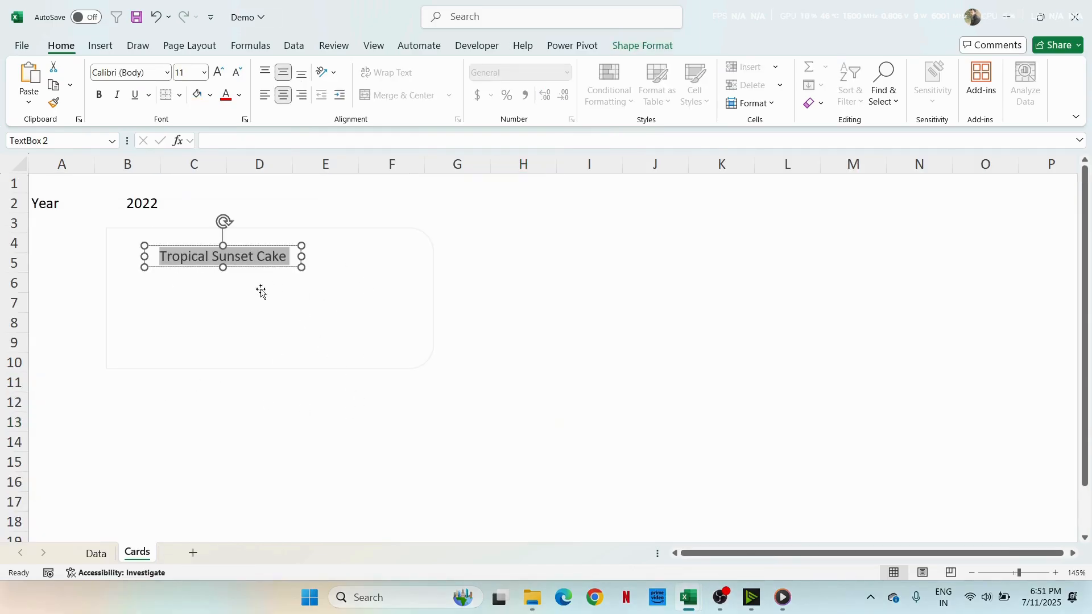
left_click(169, 72)
scroll(164, 273, "down", 10)
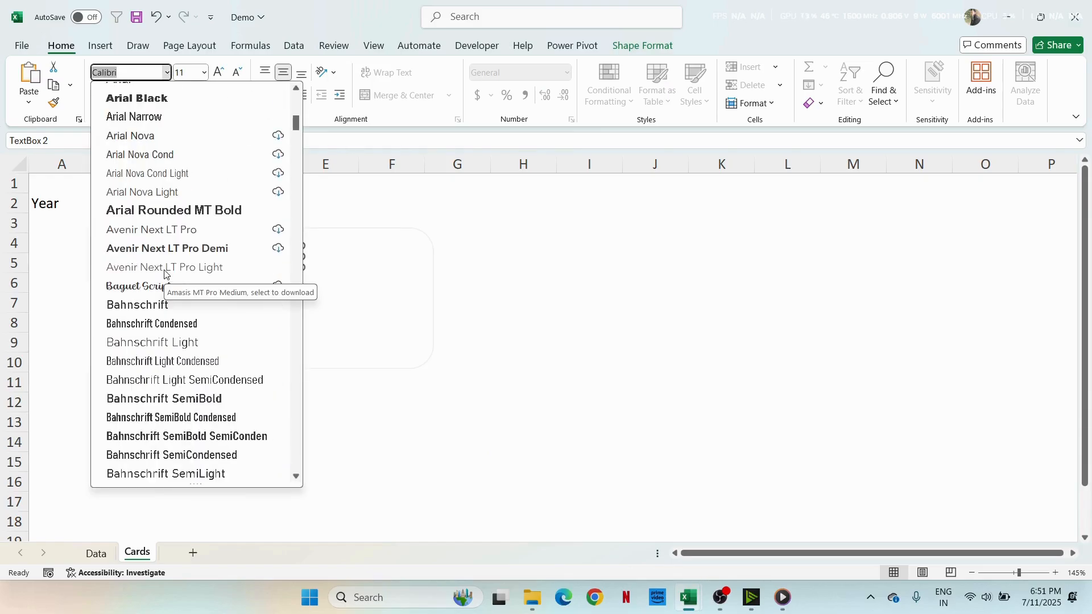
scroll(165, 274, "up", 5)
scroll(165, 275, "up", 1)
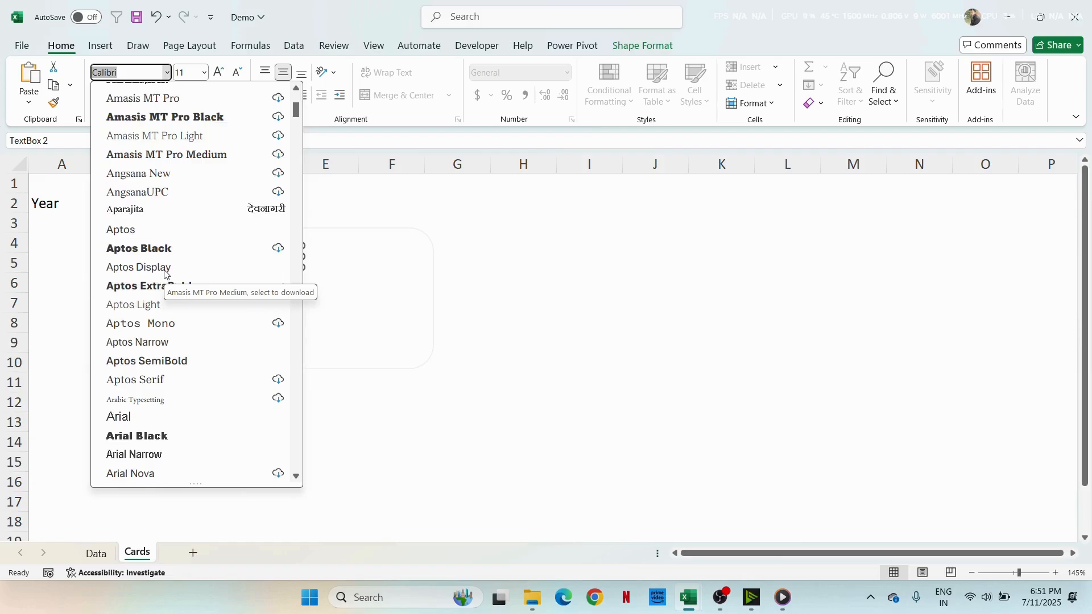
left_click(139, 306)
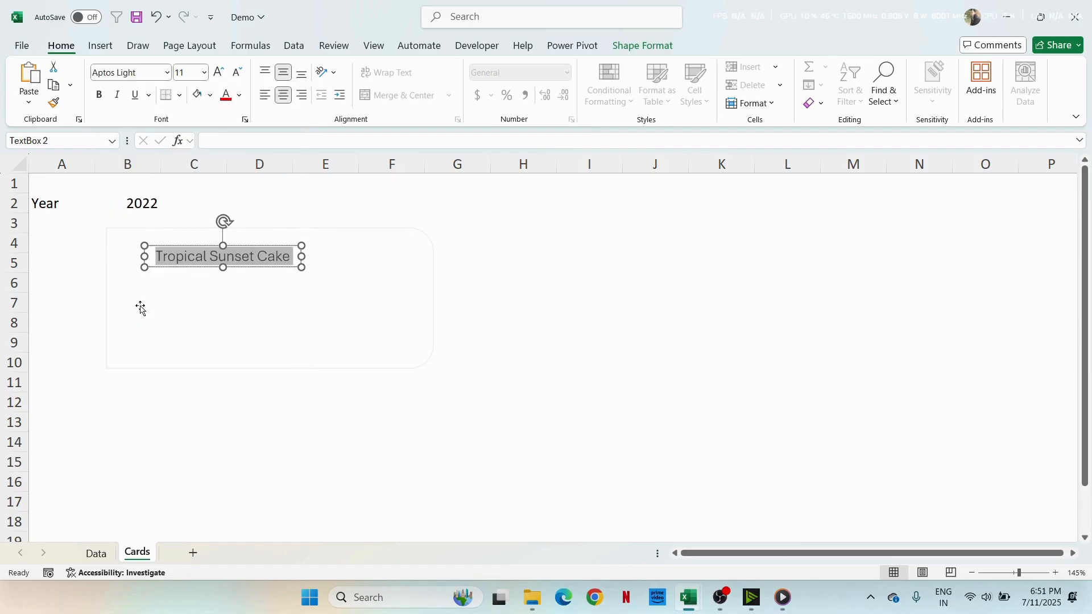
Step: Switch to the finished Cards workbook, check the font and size of the Tropical Sunset Cake title, and return to Demo
left_click(282, 431)
key("alt+Tab")
key("alt+Tab")
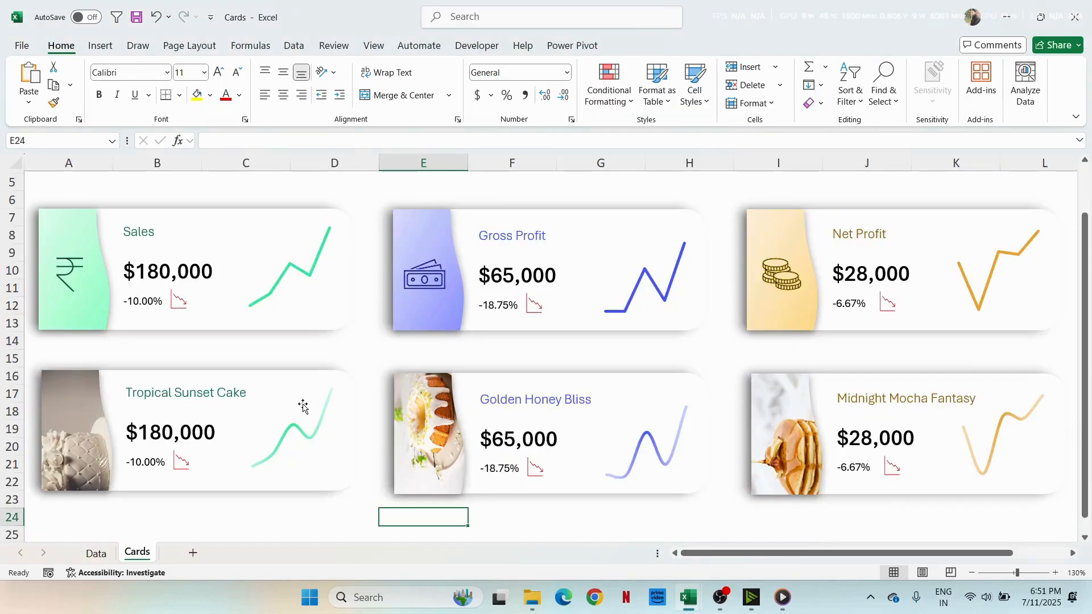
left_click(192, 395)
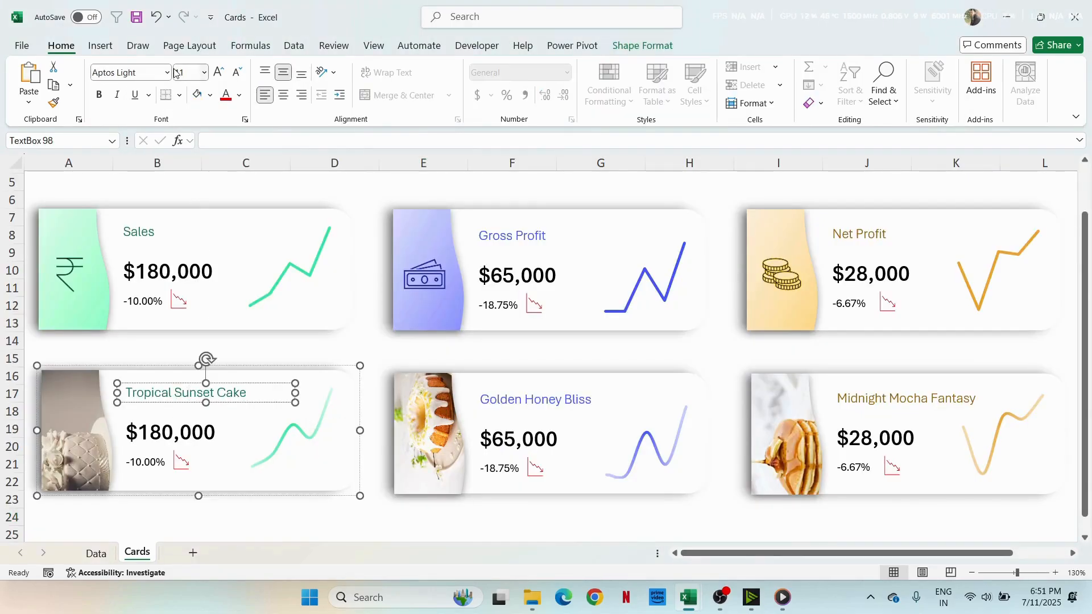
key("alt+Tab")
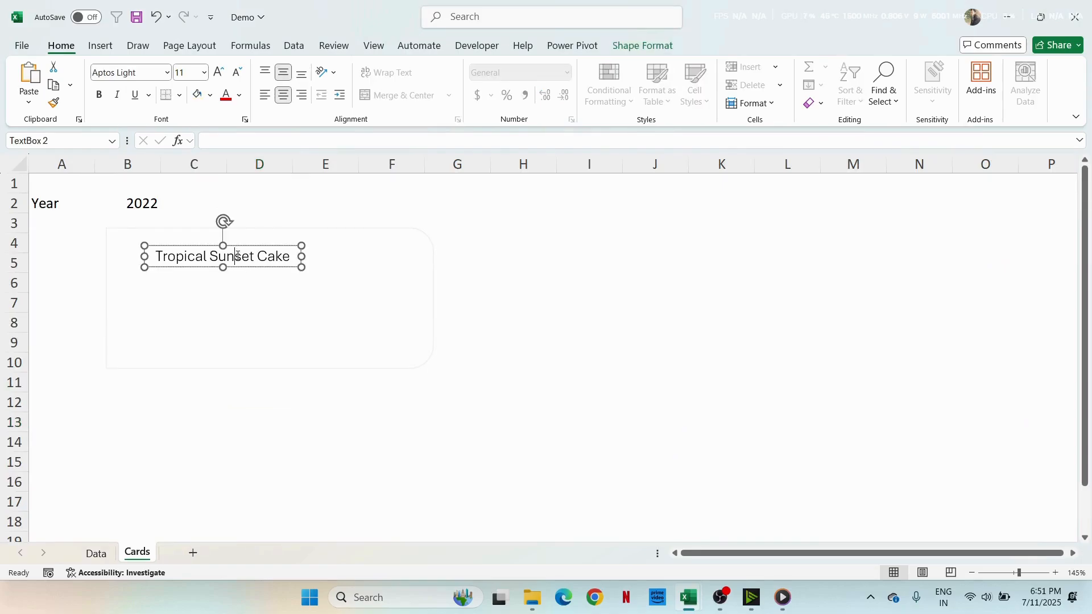
left_click(521, 303)
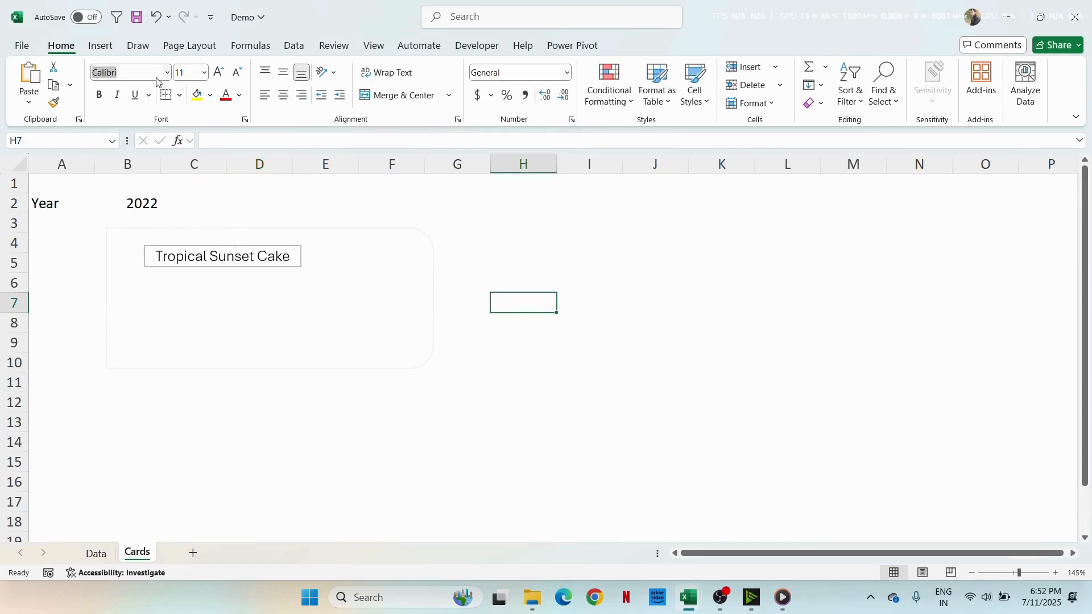
Step: Draw a text box below the Tropical Sunset Cake title, slightly wider than the title's box
left_click(110, 53)
left_click(217, 85)
left_click(200, 124)
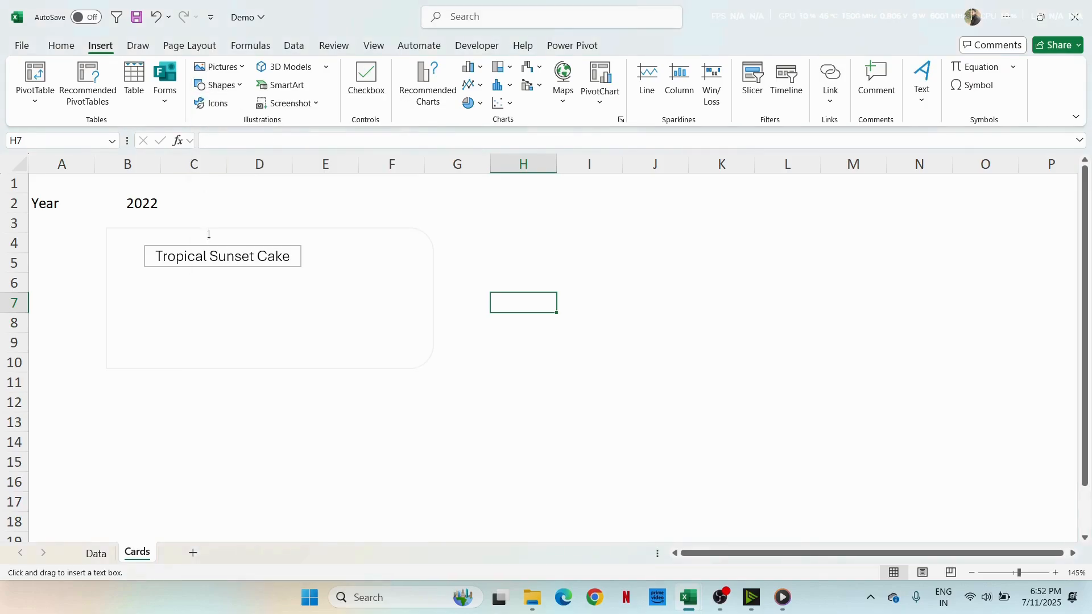
left_click_drag(143, 281, 310, 313)
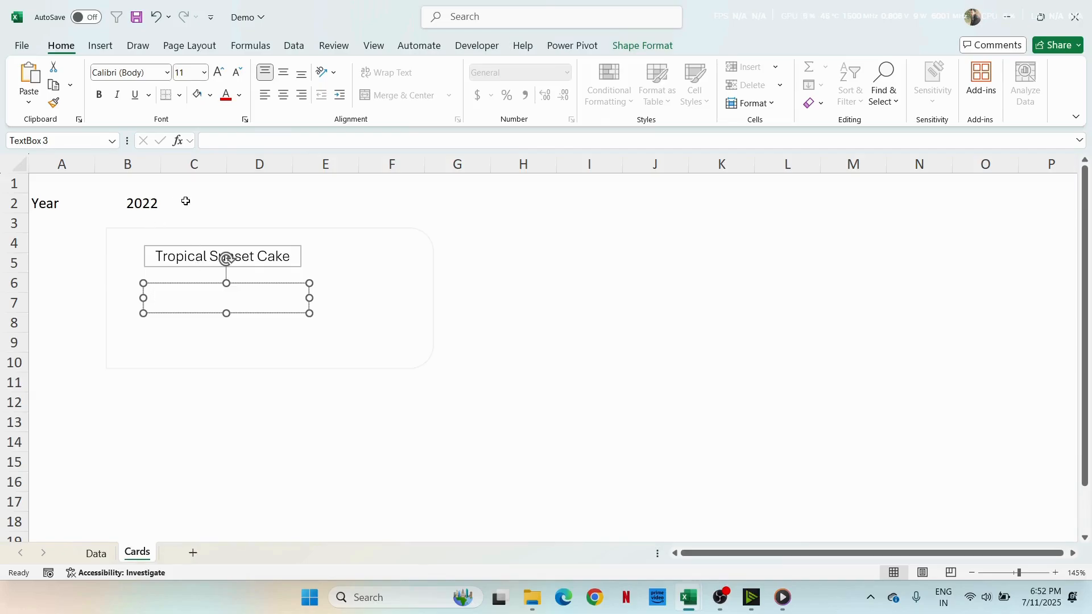
Step: Review the CY values on the Data sheet and link the new text box to the Tropical Sunset Cake amount with =Data!B2
left_click(97, 553)
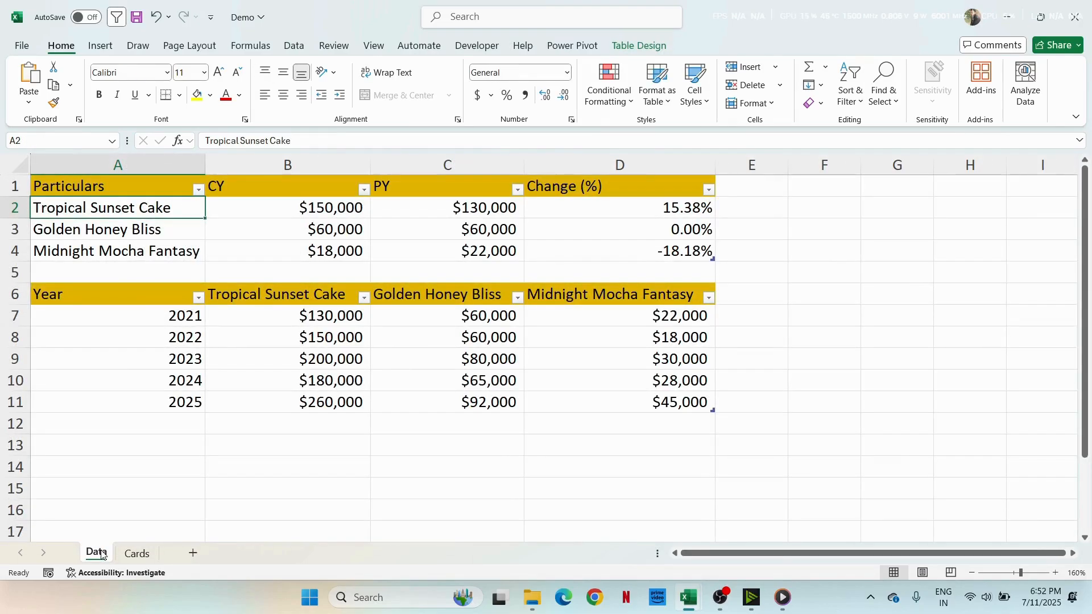
left_click_drag(305, 207, 305, 256)
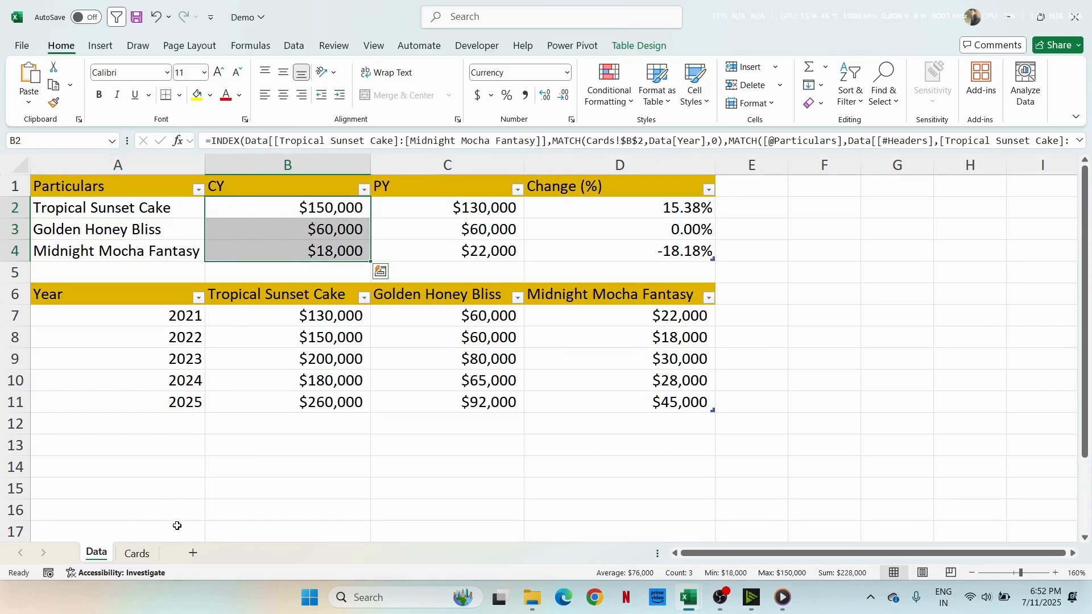
left_click(137, 553)
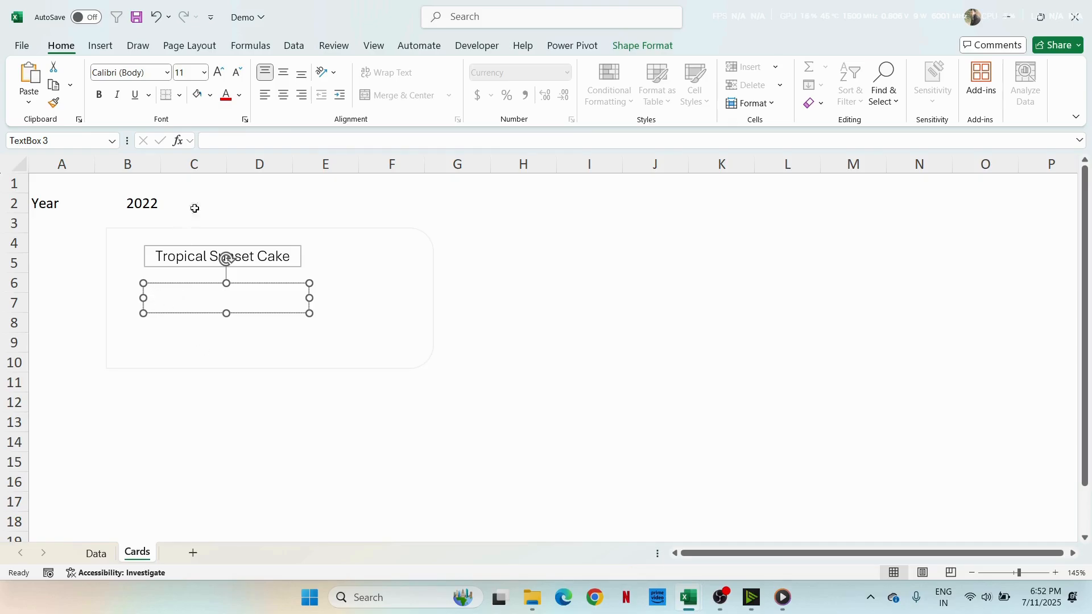
left_click(210, 140)
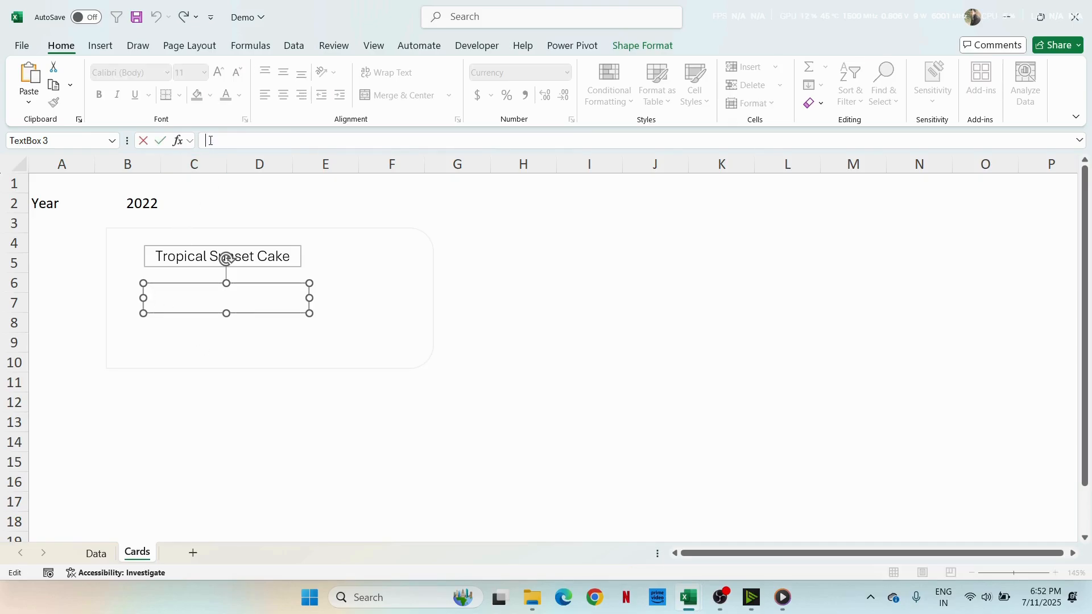
type("=")
left_click(96, 553)
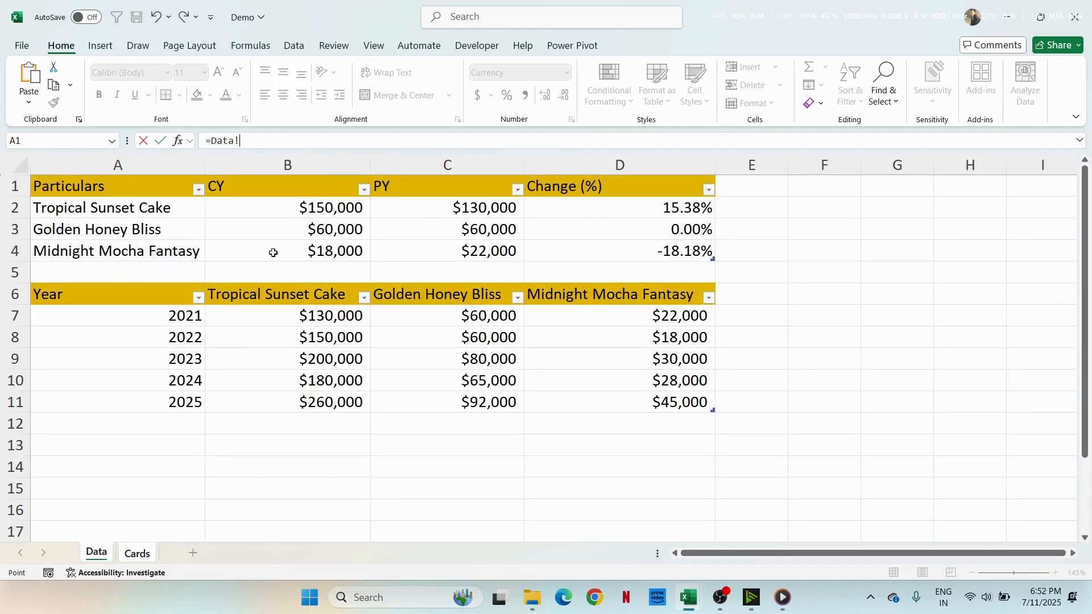
left_click(287, 208)
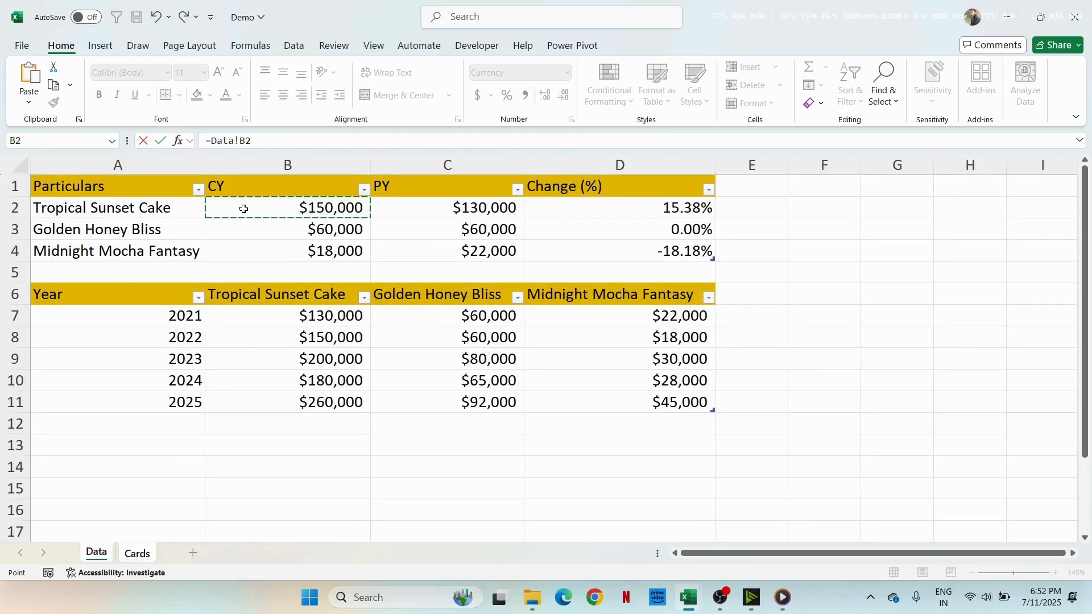
key("Return")
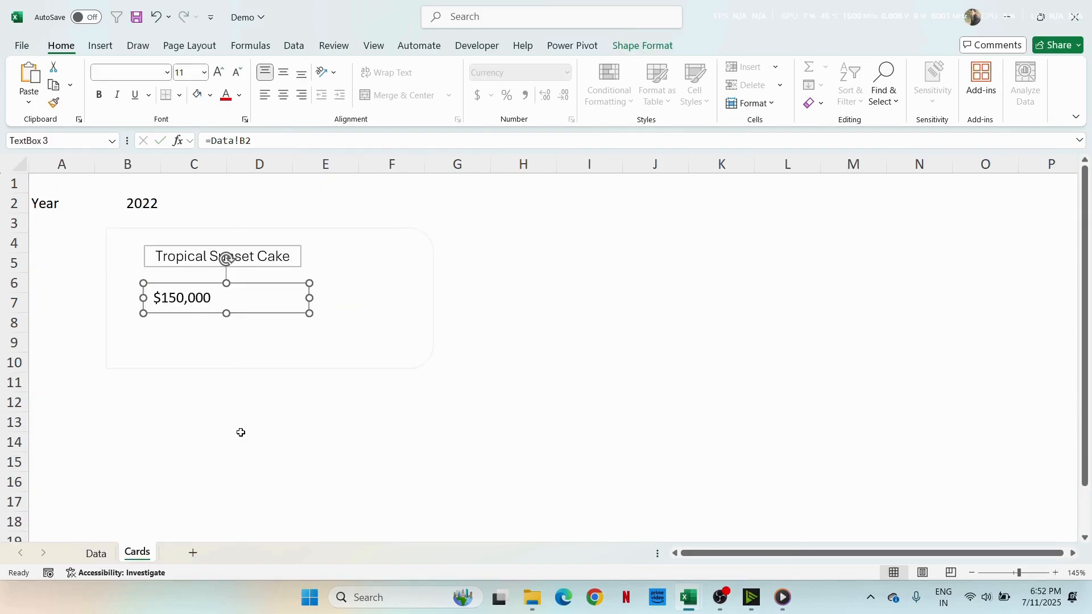
Step: Set the year selector in cell B2 to 2023 to test the linked amount
left_click(139, 205)
left_click(167, 207)
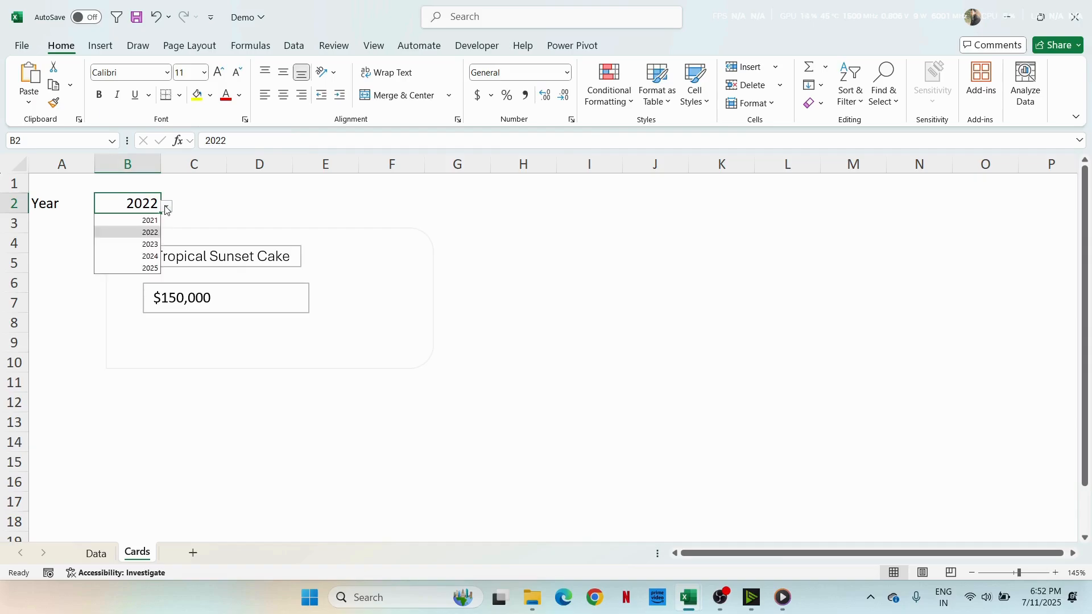
left_click(149, 247)
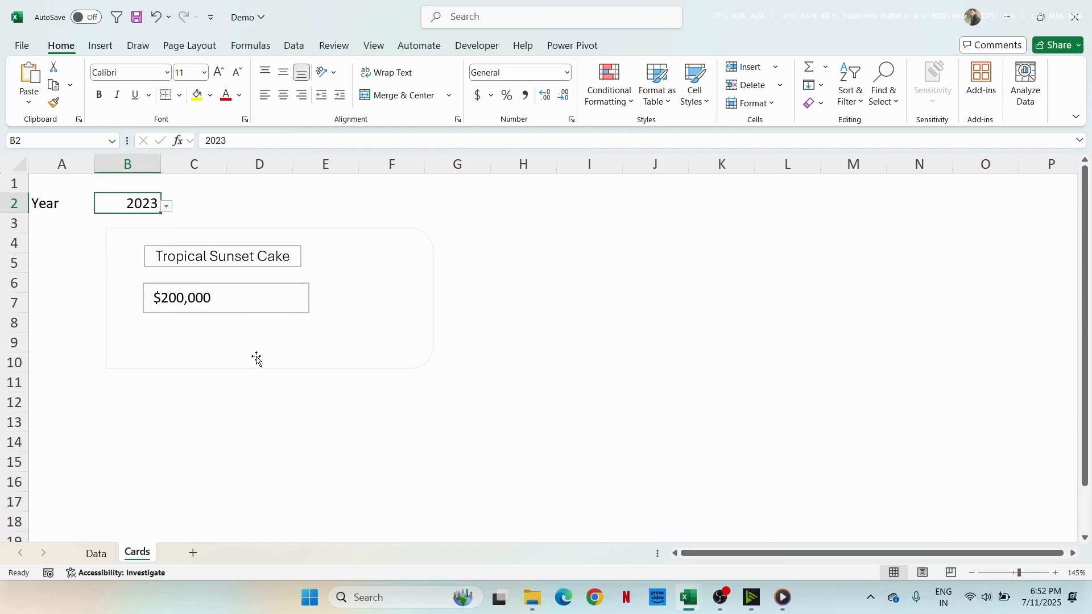
Step: Format the amount text as Aptos SemiBold, size 18, and centre it horizontally and vertically in its box
left_click(228, 290)
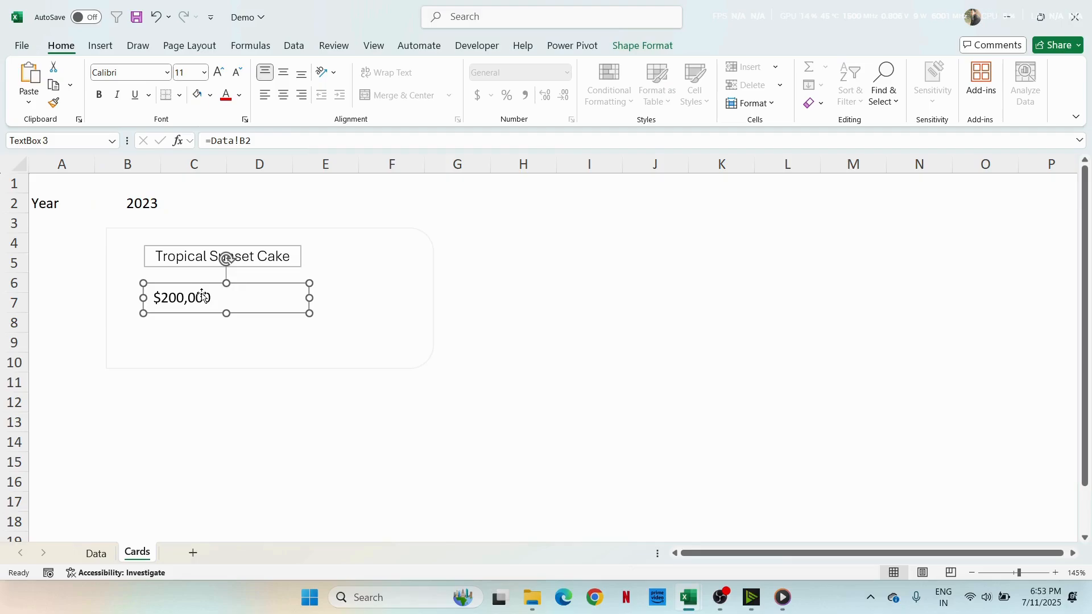
left_click(167, 73)
scroll(180, 182, "up", 13)
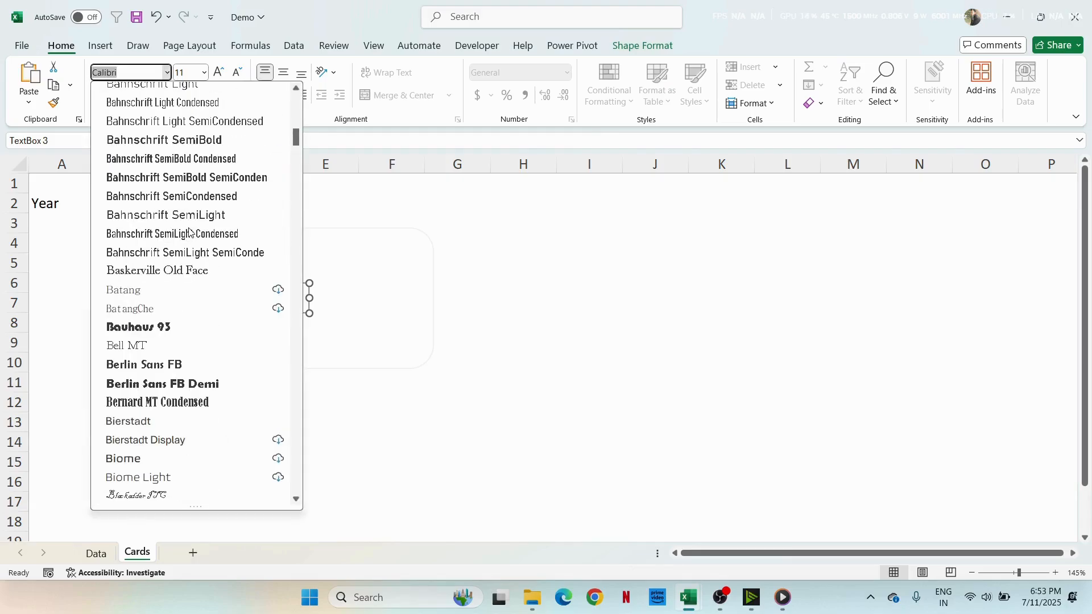
left_click(180, 215)
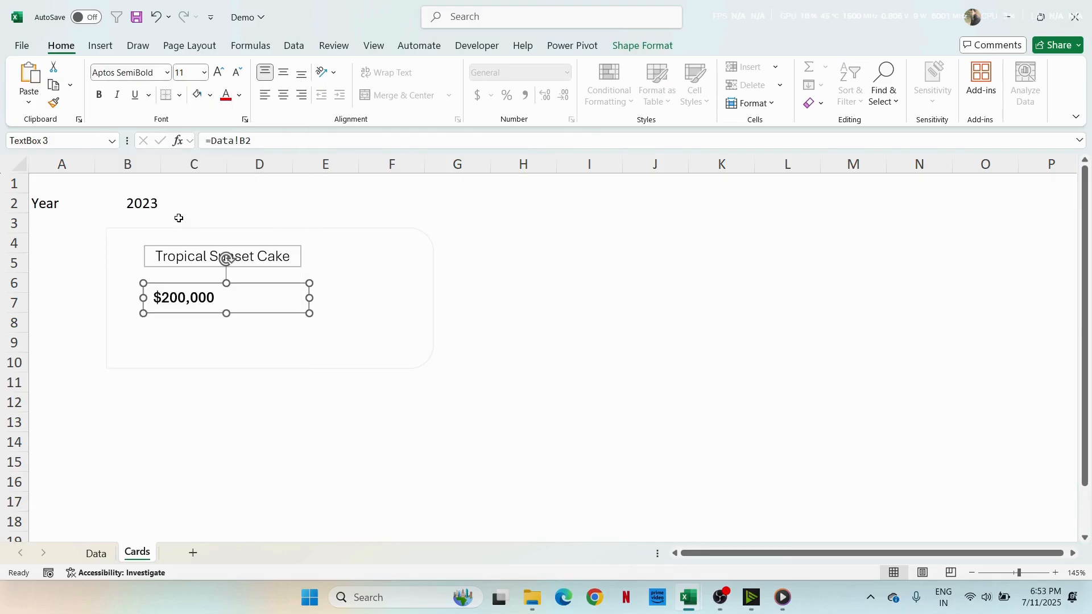
left_click(218, 72)
left_click(218, 72)
left_click(218, 72)
left_click(218, 72)
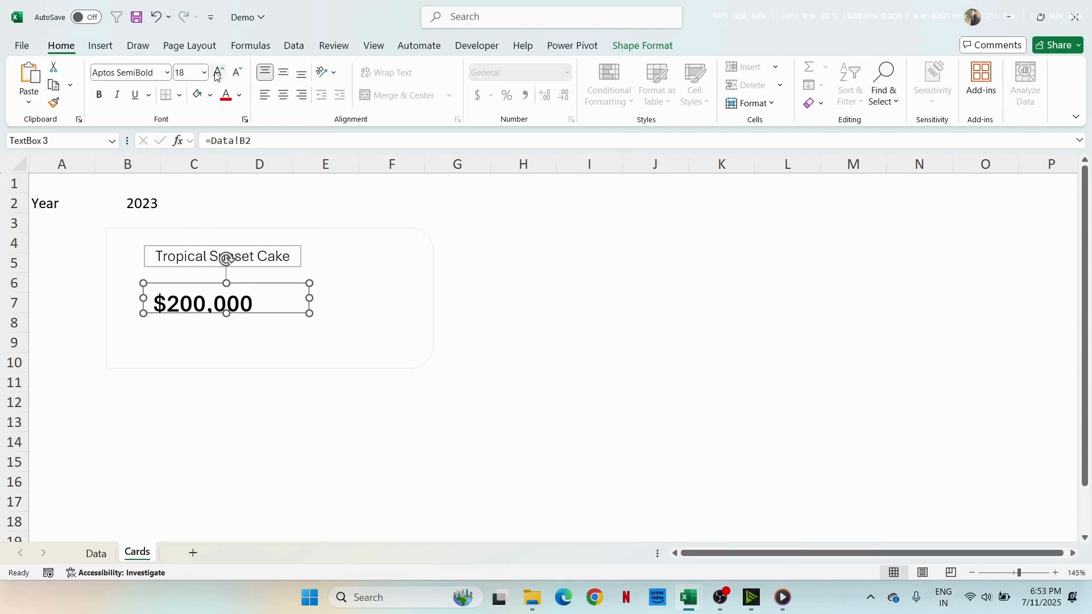
left_click(282, 95)
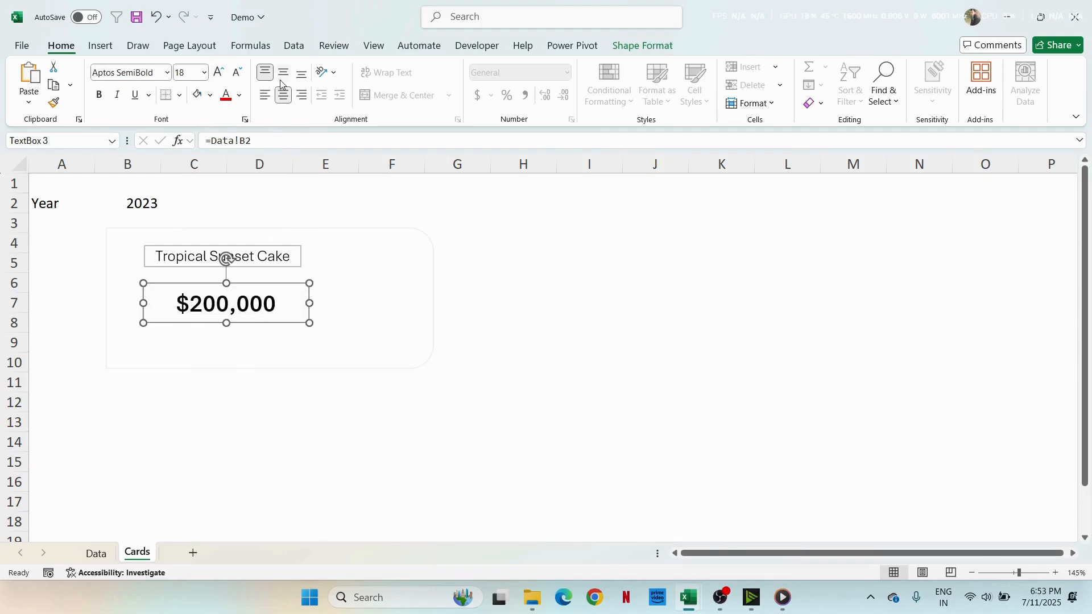
left_click(282, 73)
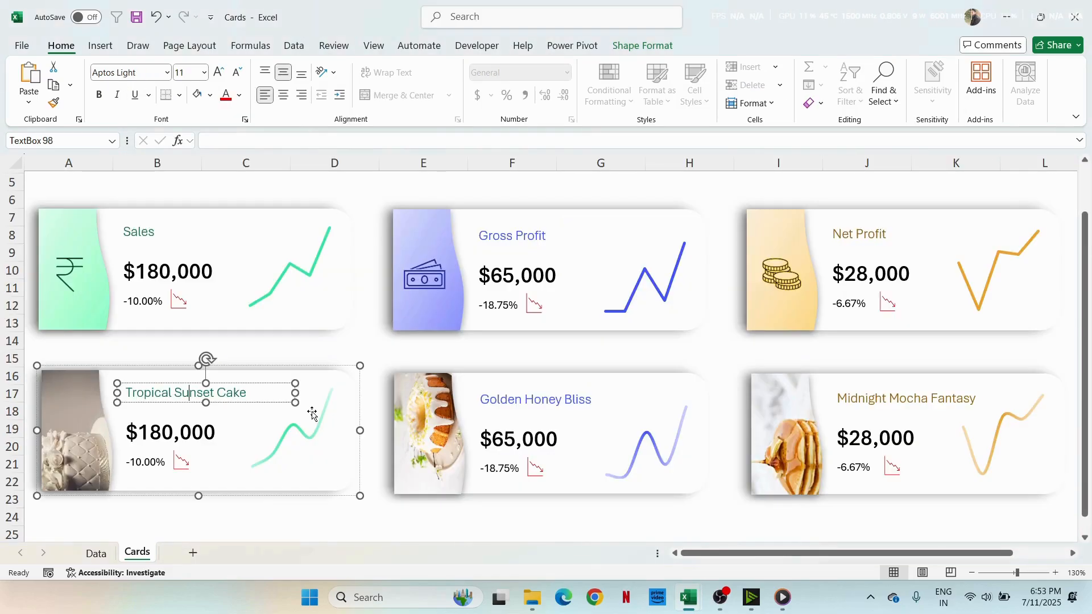
Step: Check the amount in the finished Cards workbook, and left-align both the amount and the title text on the Demo card
left_click(256, 510)
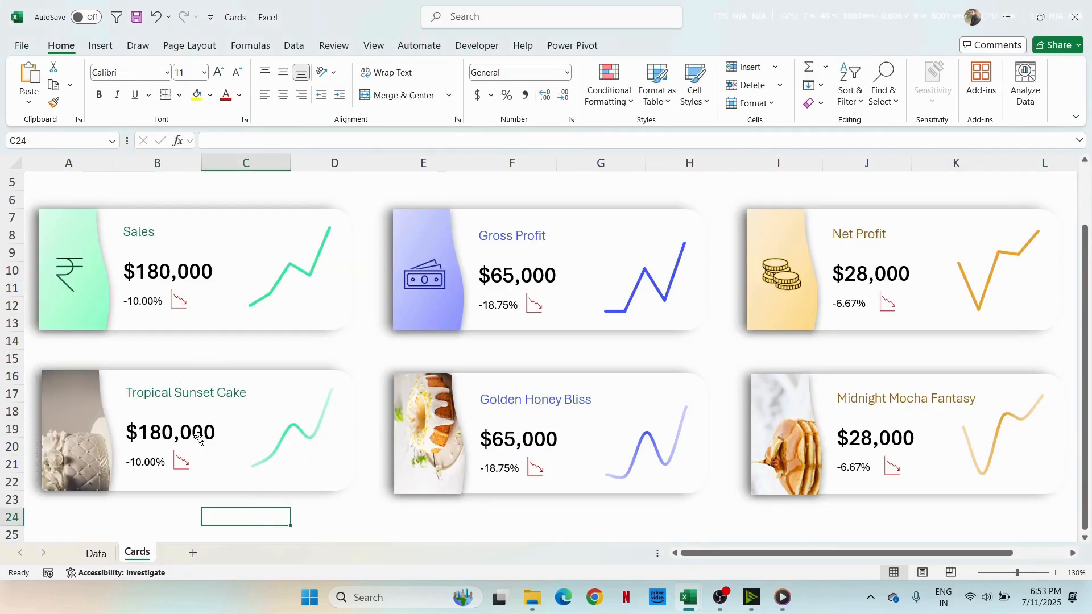
left_click(170, 433)
left_click(170, 432)
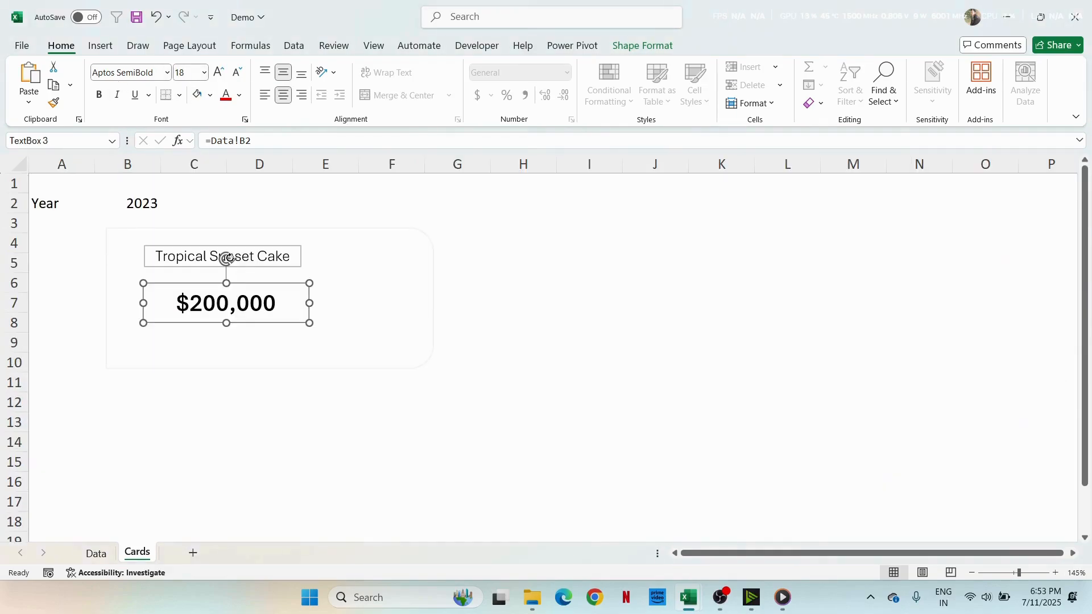
left_click(267, 99)
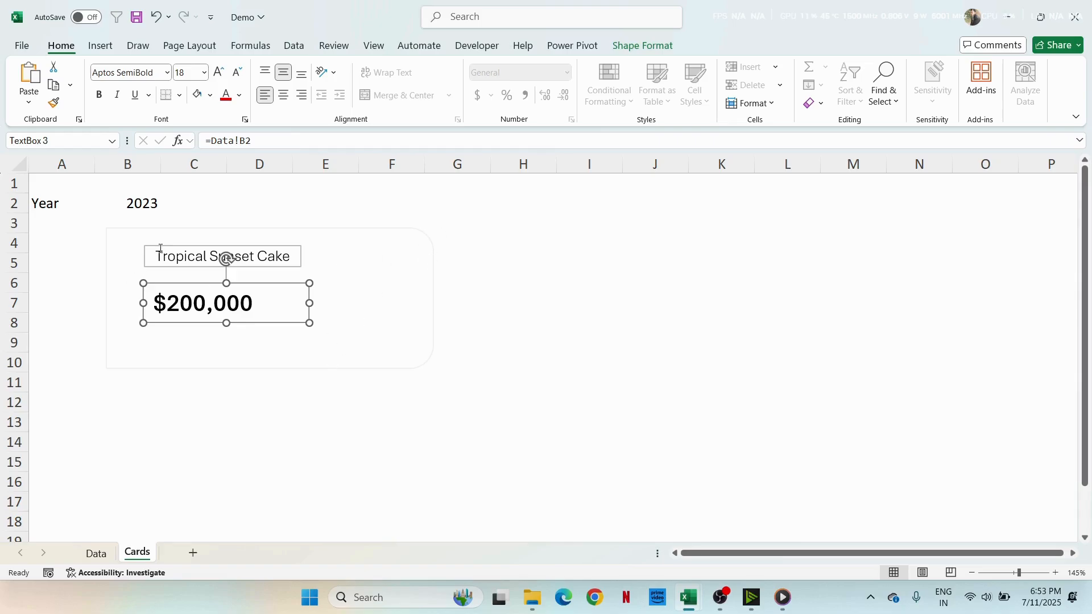
left_click(224, 256)
left_click(264, 97)
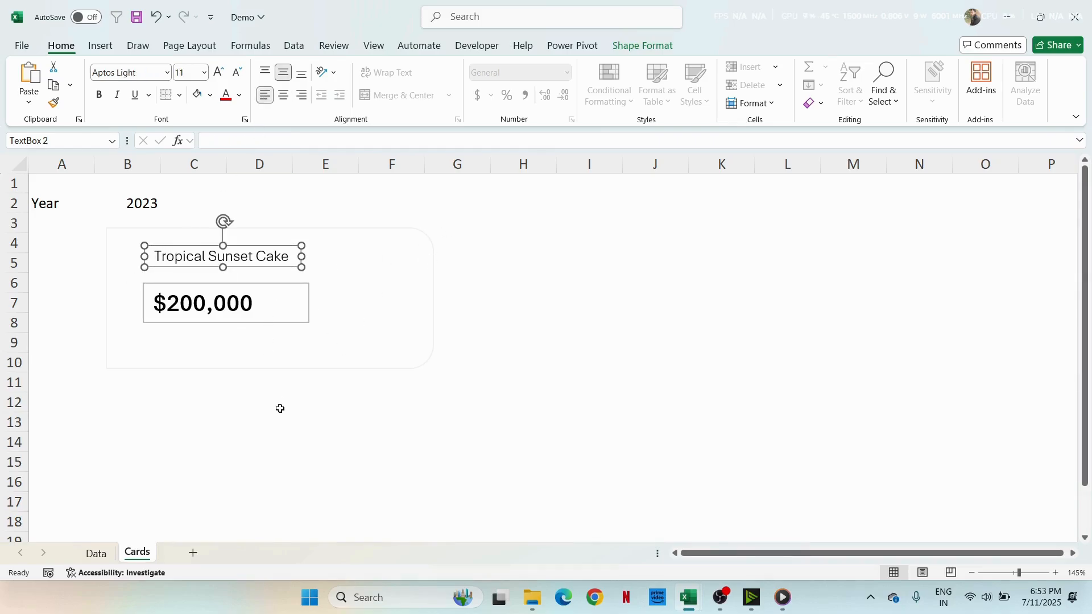
Step: Draw a small third text box below the amount inside the card
left_click(96, 553)
left_click(137, 554)
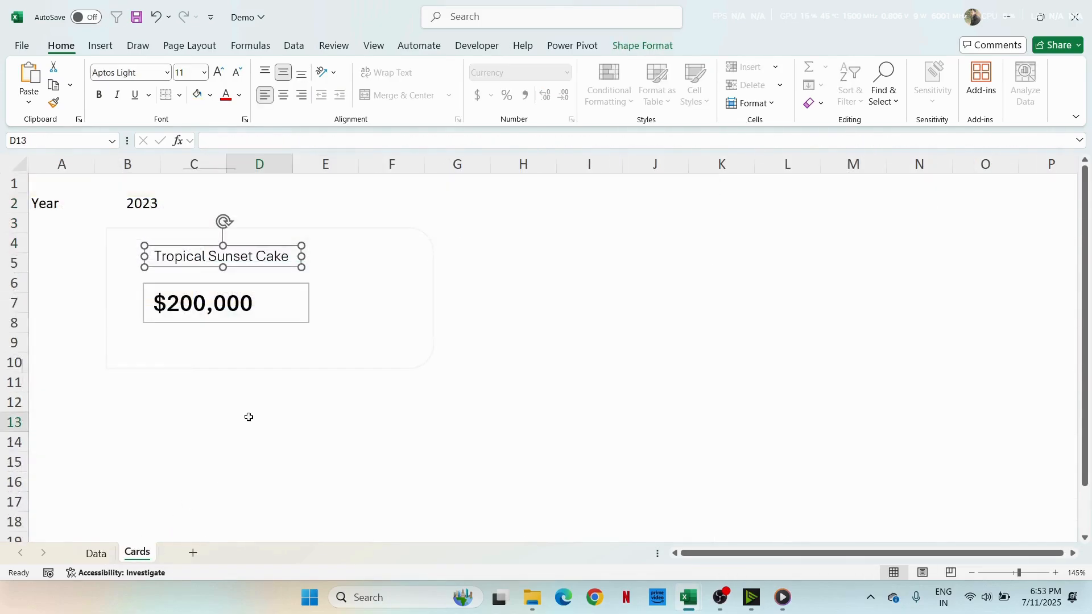
left_click(251, 421)
left_click(100, 45)
left_click(221, 84)
left_click(200, 124)
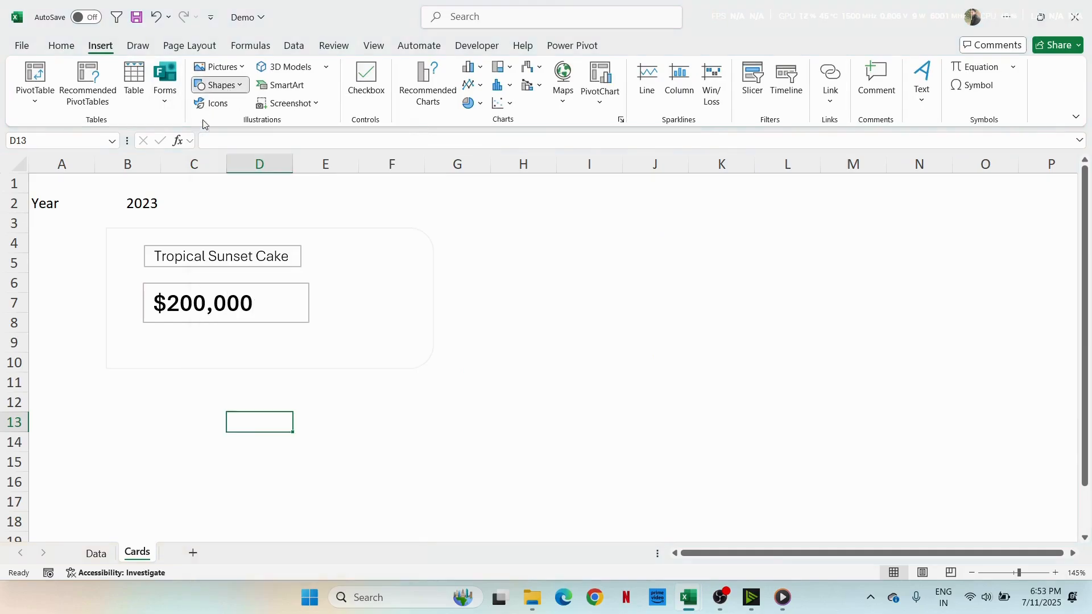
left_click_drag(143, 334, 199, 362)
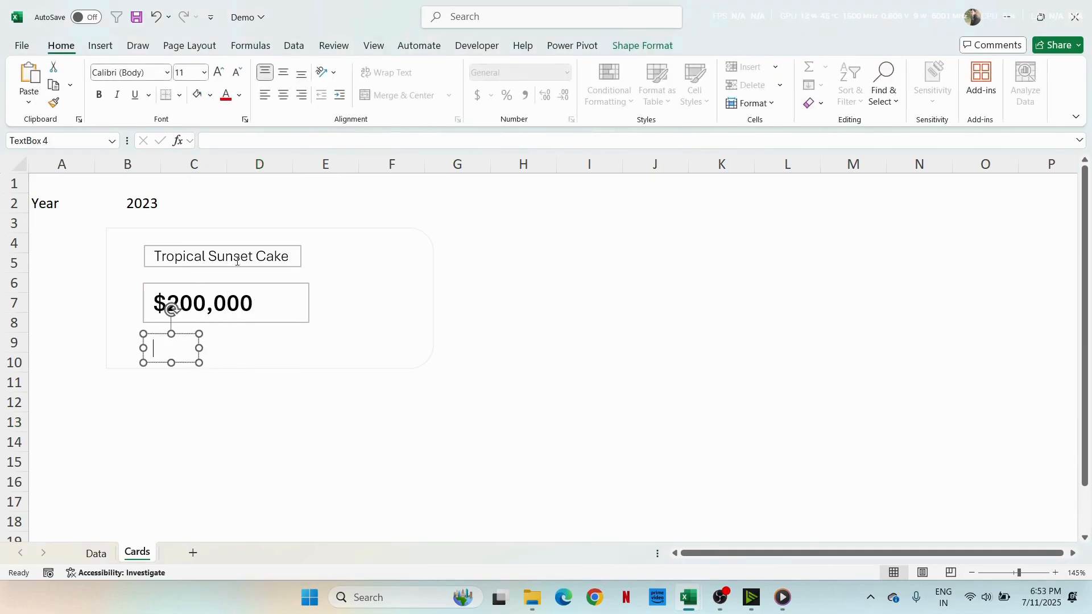
Step: Link the third text box to cell D2 on the Data sheet and widen it to fit the whole percentage
left_click(217, 142)
type("=")
left_click(96, 553)
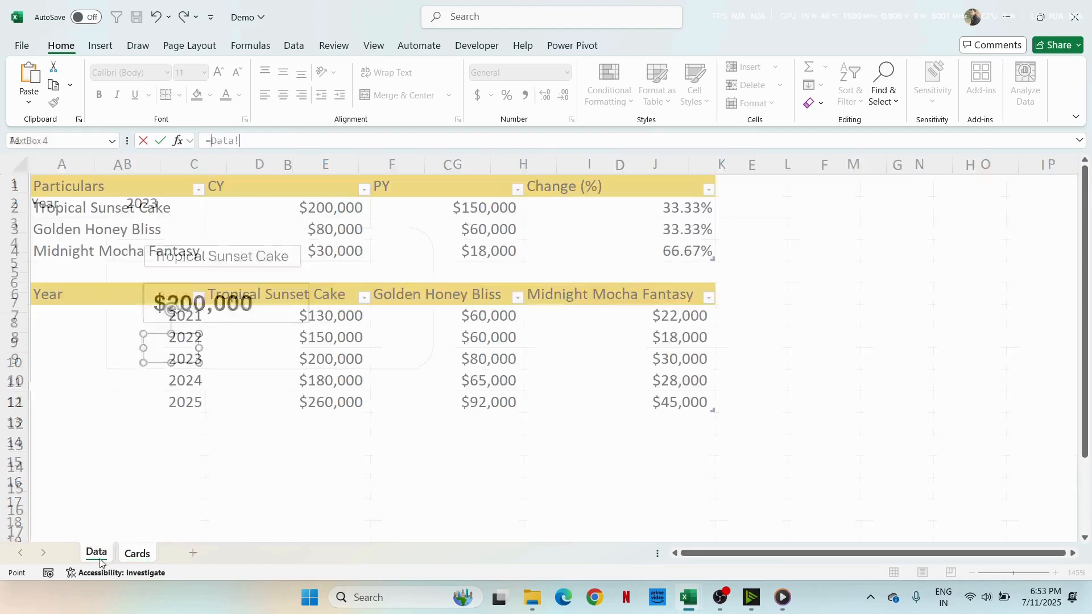
left_click(539, 200)
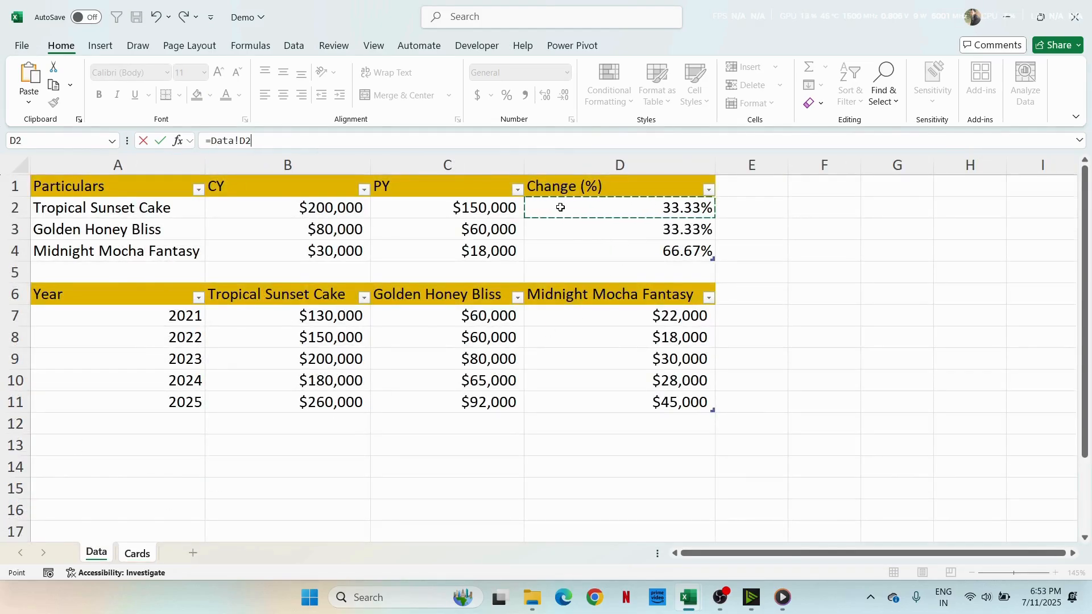
key("Return")
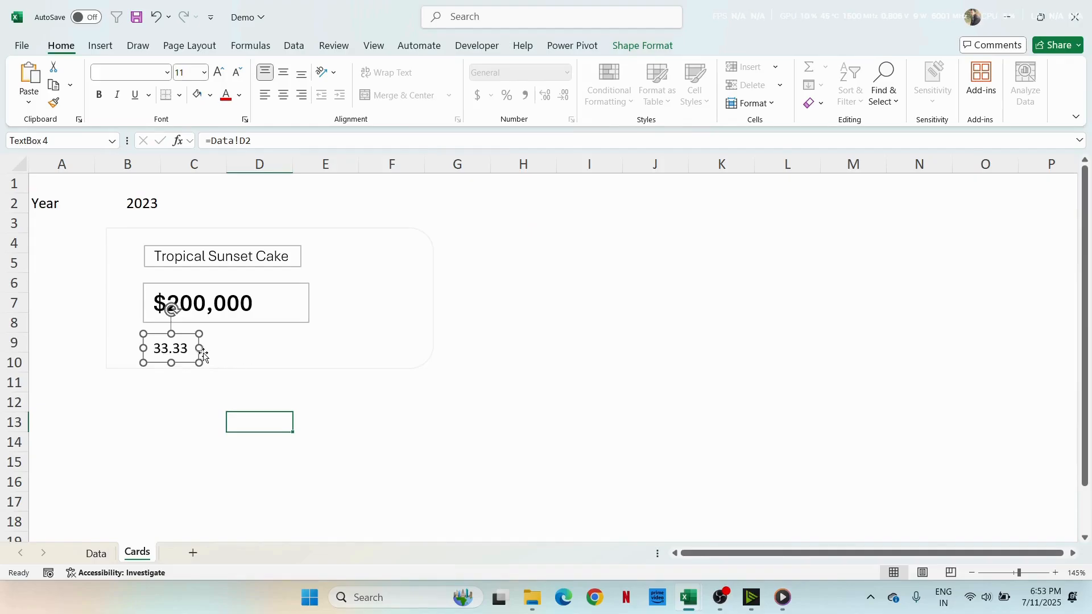
left_click_drag(200, 348, 213, 348)
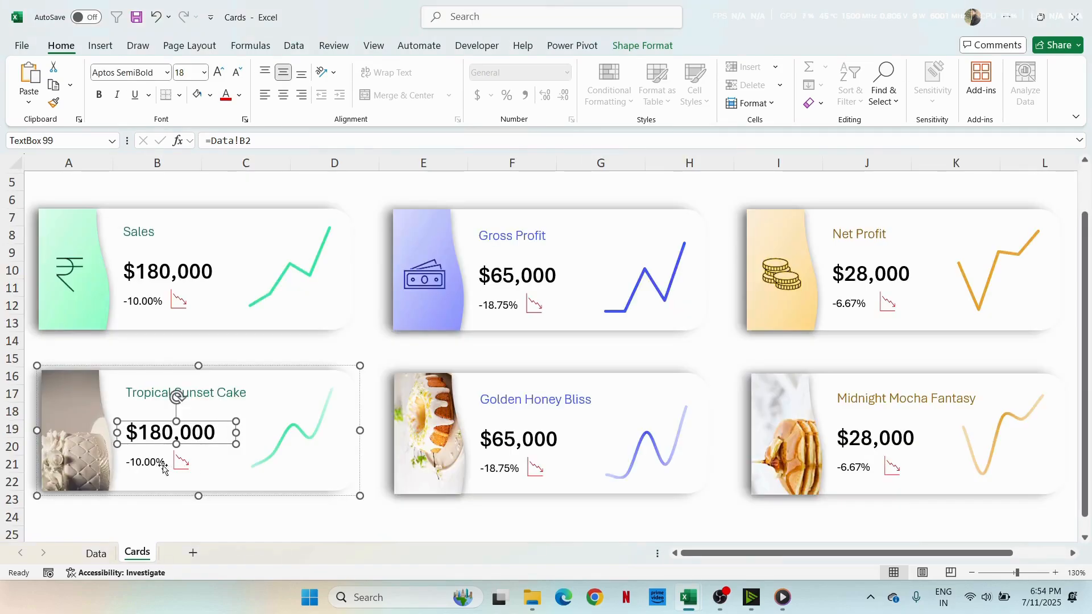
Step: Check the percentage's font in the finished Cards workbook, and format the Demo card's percentage text as Aptos Display, size 9
left_click(145, 466)
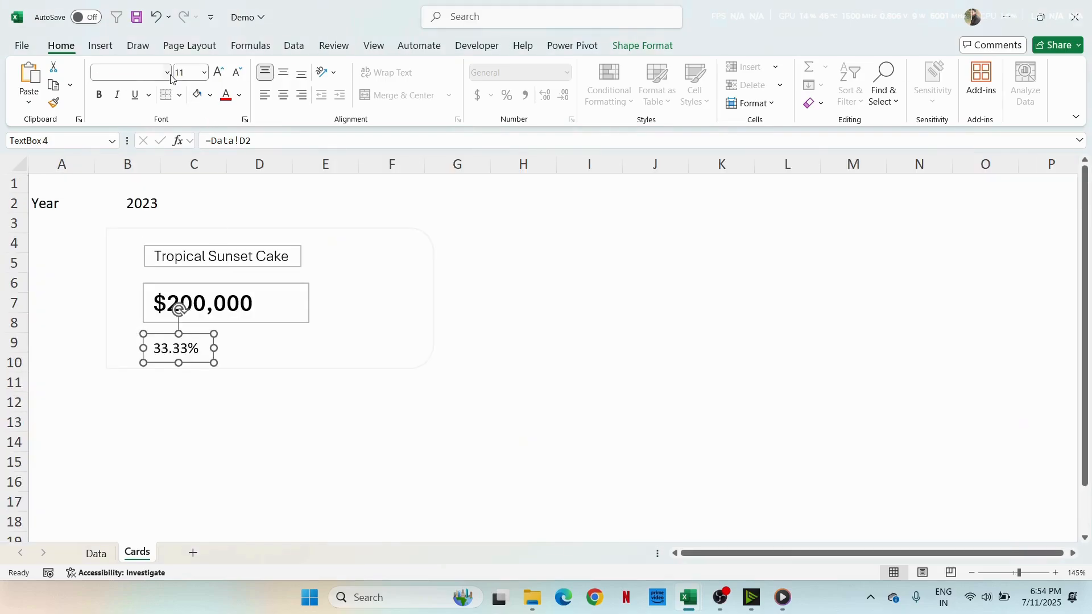
left_click(167, 73)
scroll(175, 305, "down", 5)
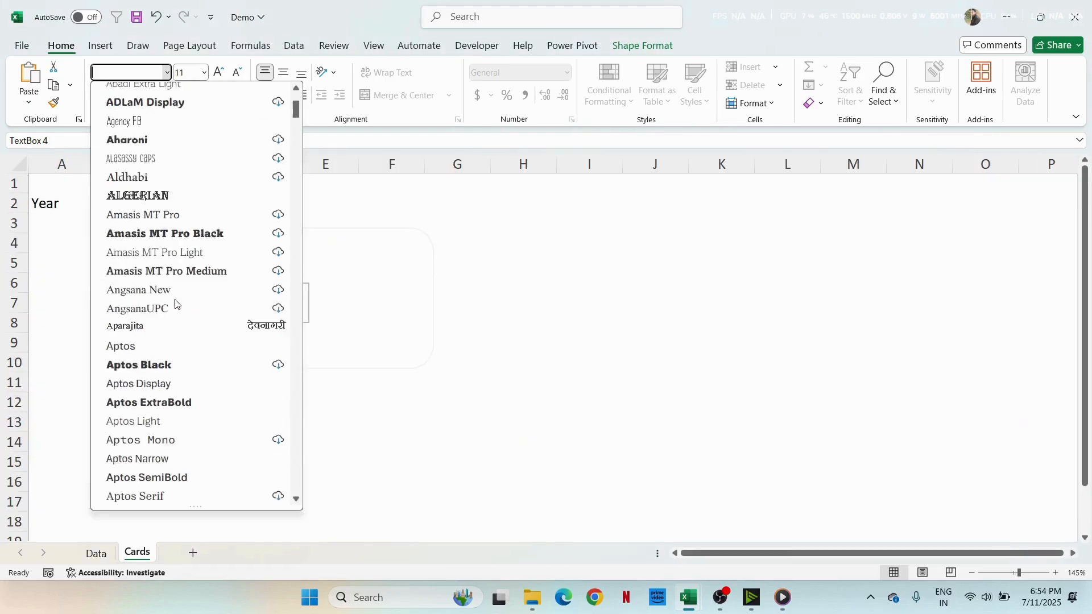
scroll(173, 302, "down", 5)
left_click(162, 104)
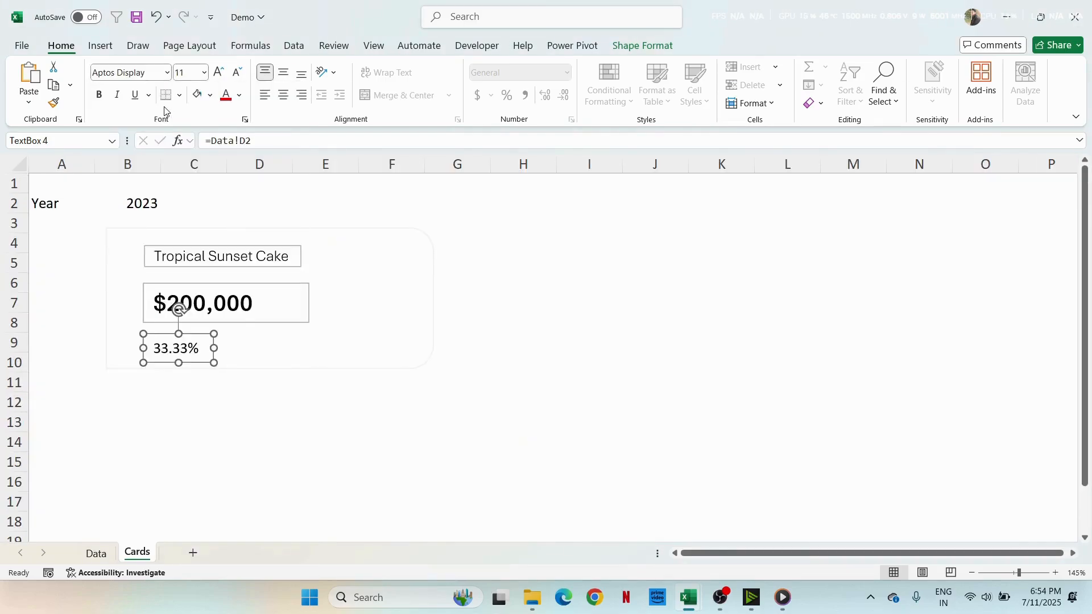
left_click(235, 79)
left_click(235, 78)
left_click(234, 79)
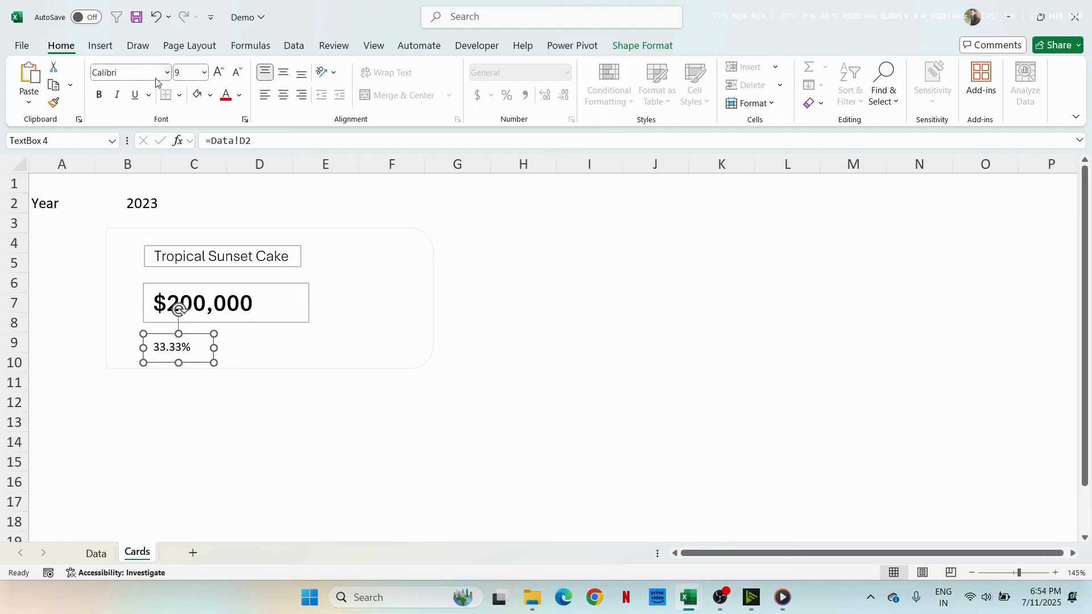
left_click(167, 72)
scroll(193, 267, "up", 15)
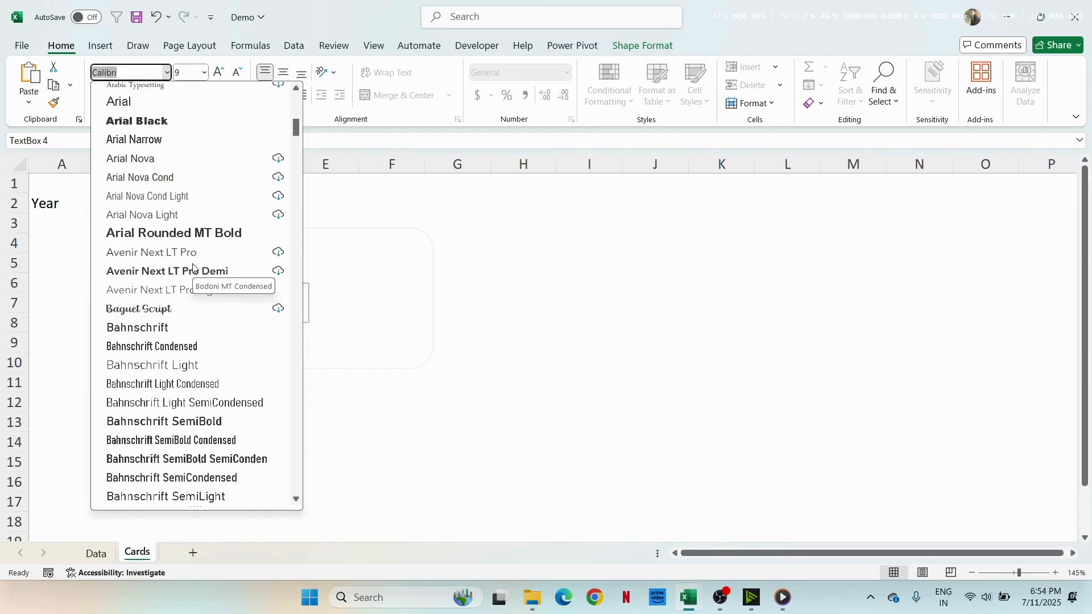
left_click(166, 177)
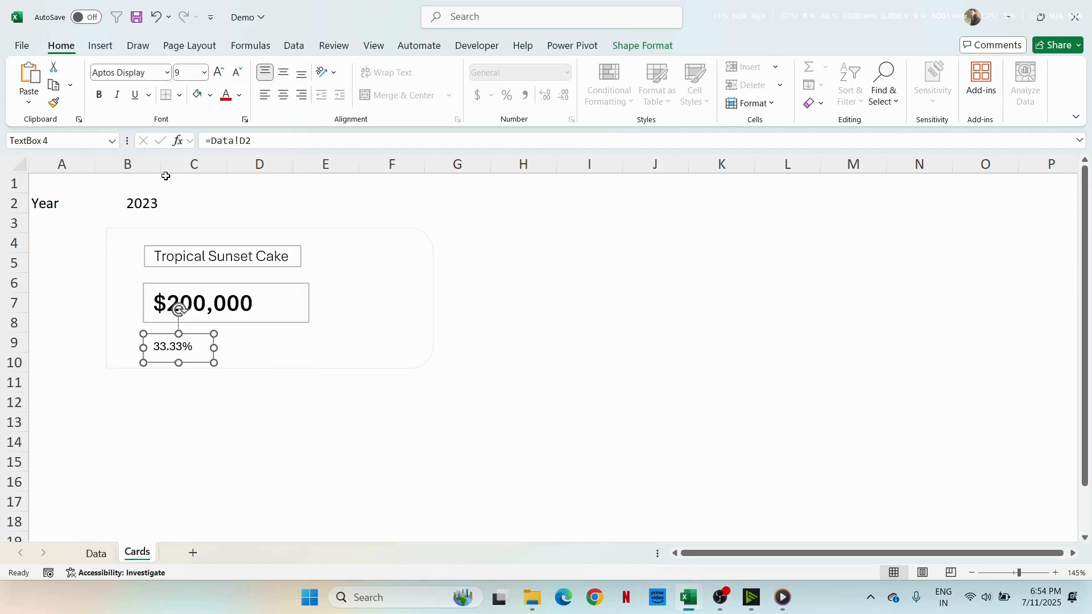
left_click(274, 428)
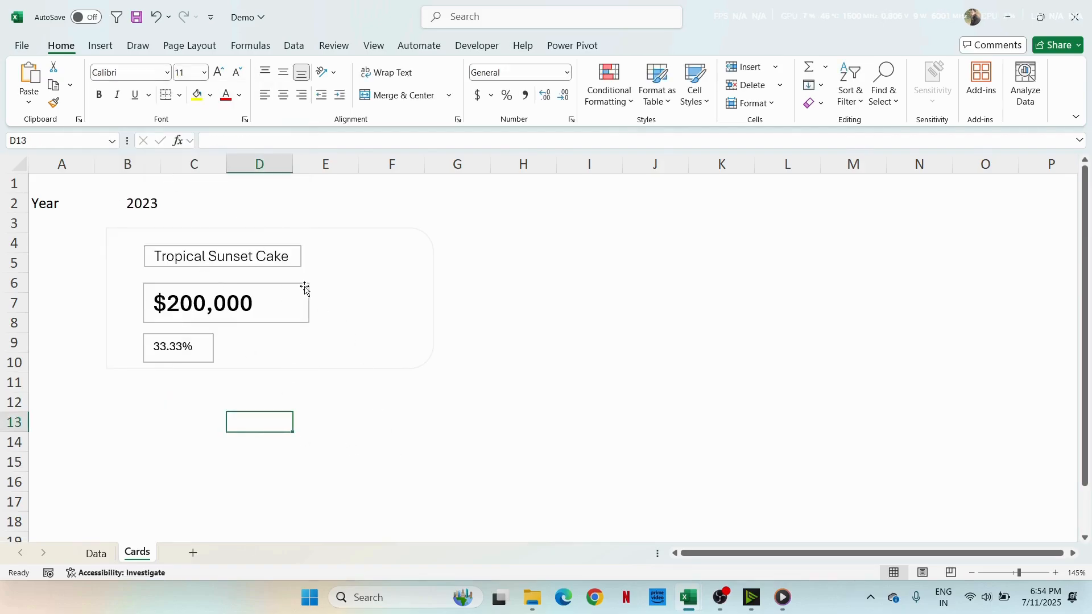
Step: Remove the outline from the title, amount and percentage text boxes together
left_click(294, 248)
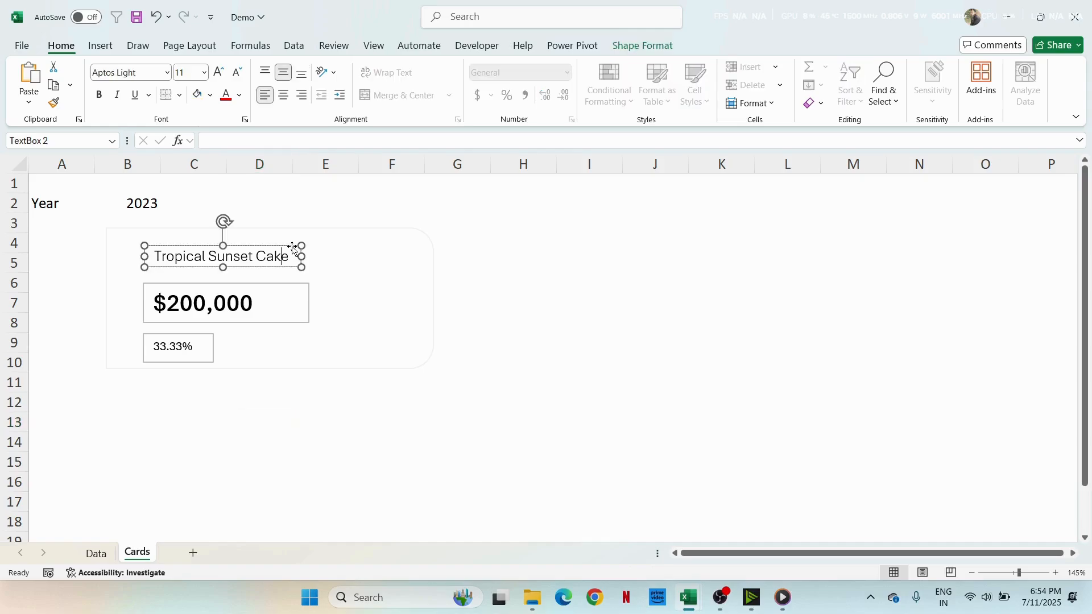
left_click(288, 284, "shift")
left_click(194, 338, "shift")
left_click(641, 47)
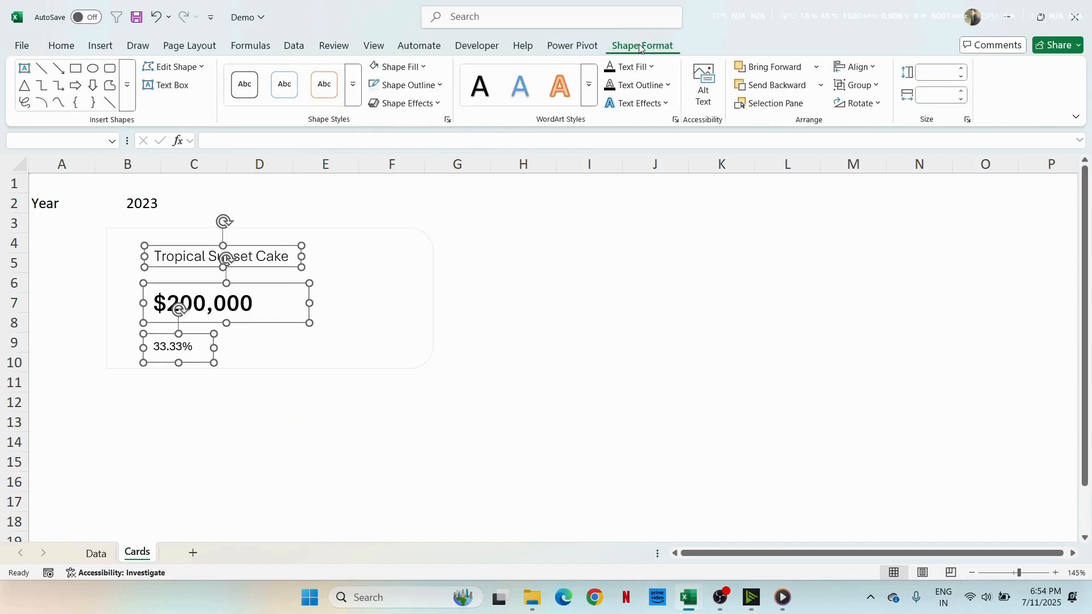
left_click(408, 85)
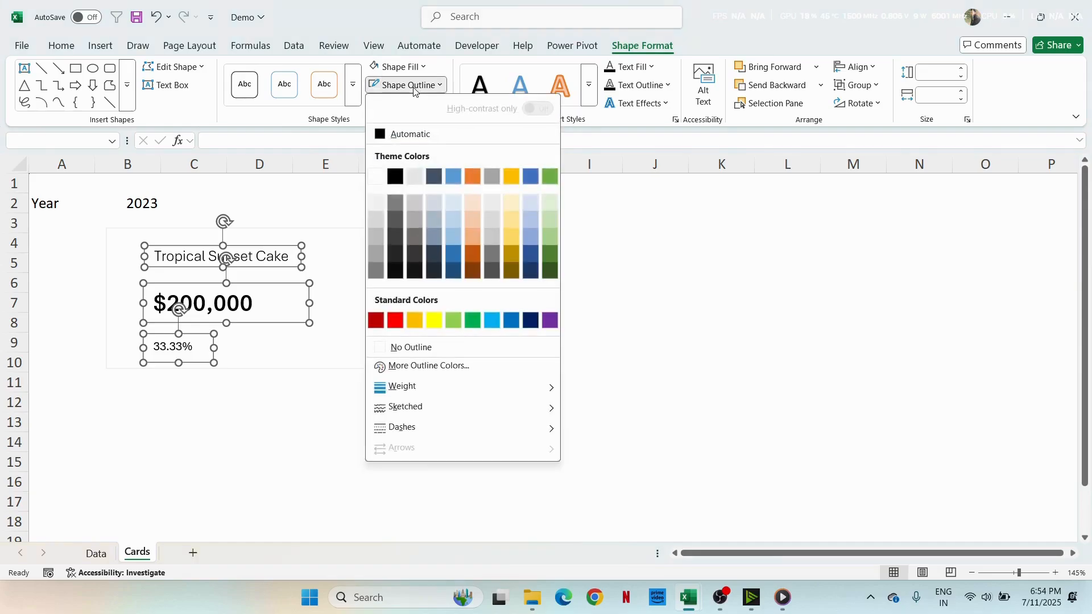
left_click(411, 348)
left_click(282, 446)
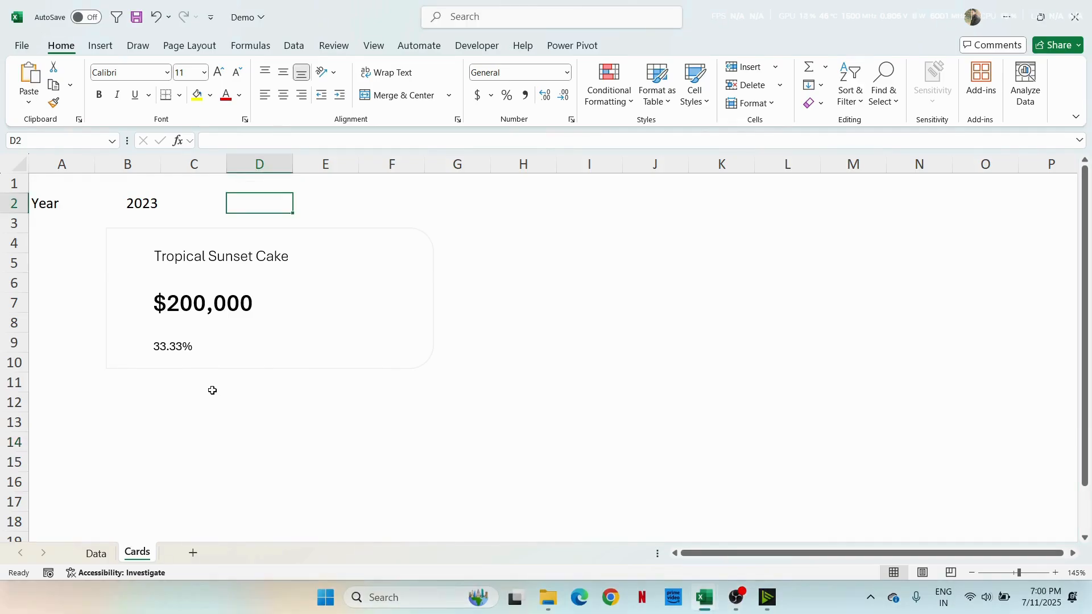
Step: Set the year selector in cell B2 to 2021 and check the card's percentage text box
left_click(140, 202)
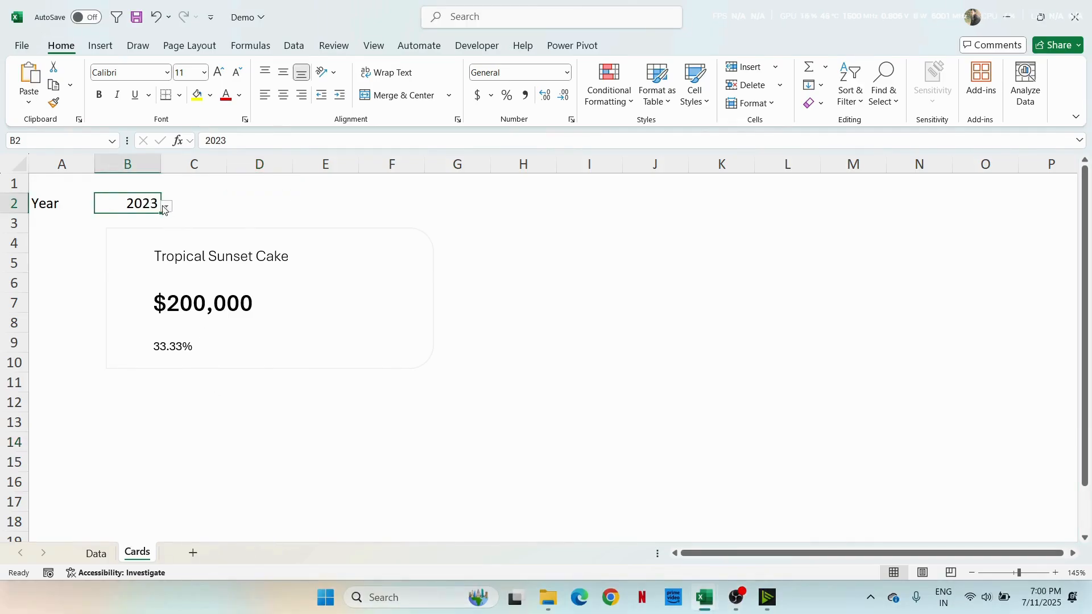
left_click(165, 208)
left_click(150, 221)
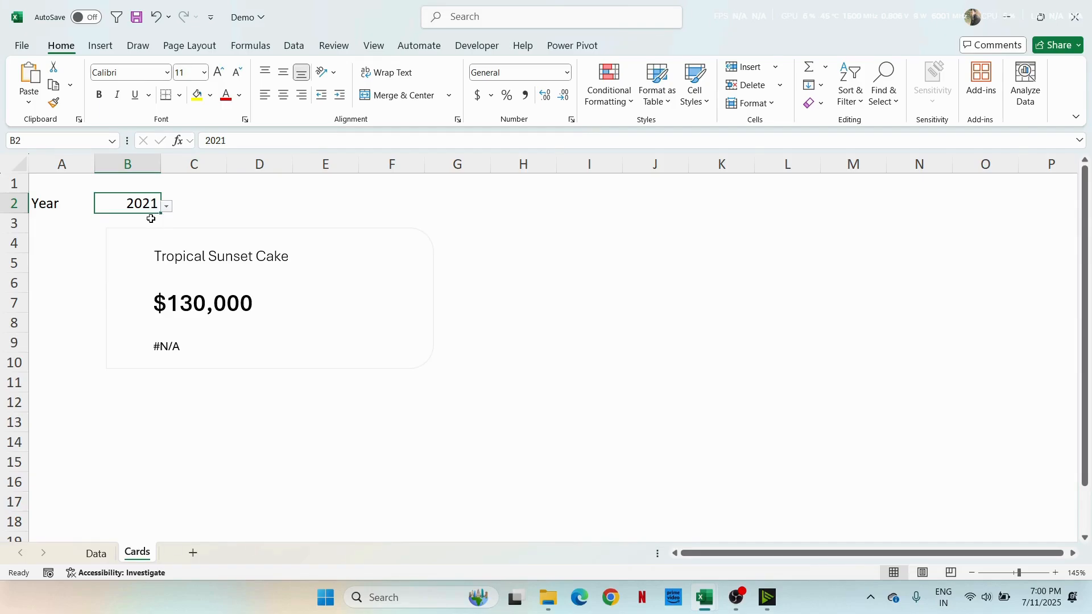
left_click(169, 351)
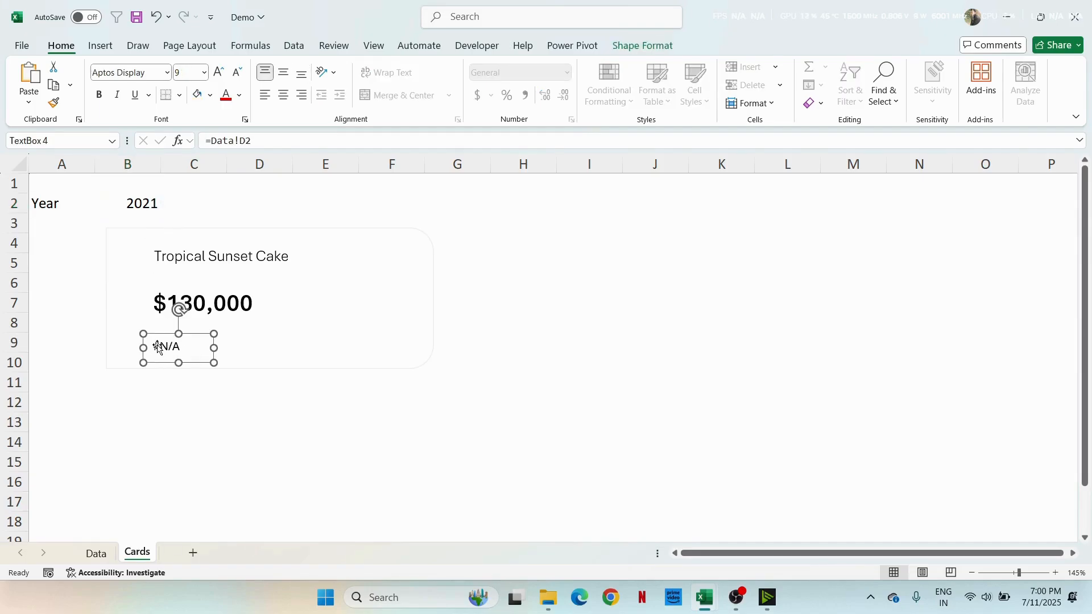
left_click(96, 554)
left_click(181, 326)
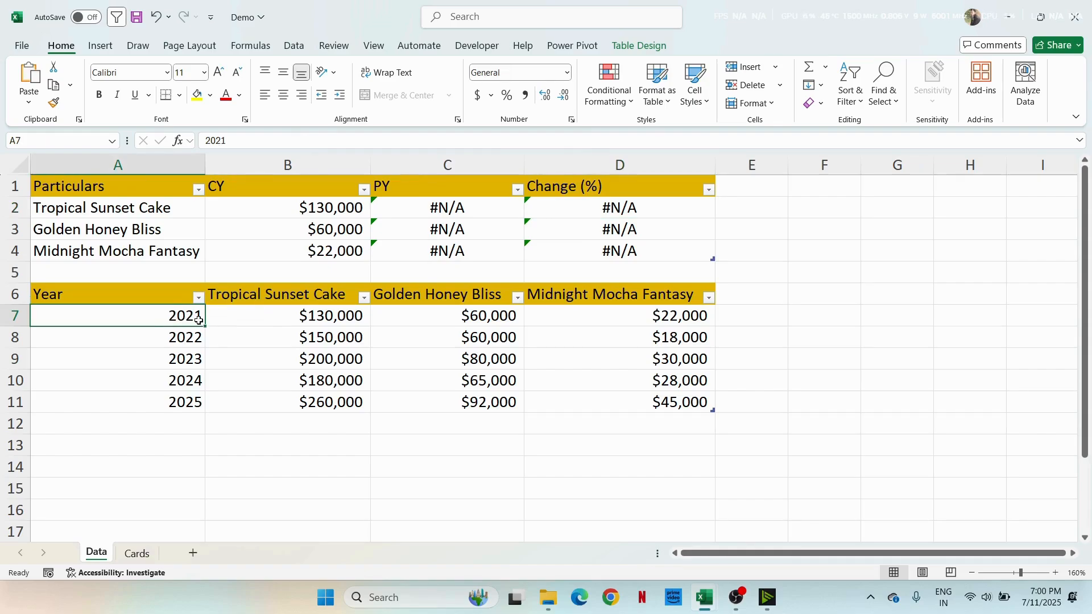
left_click(573, 216)
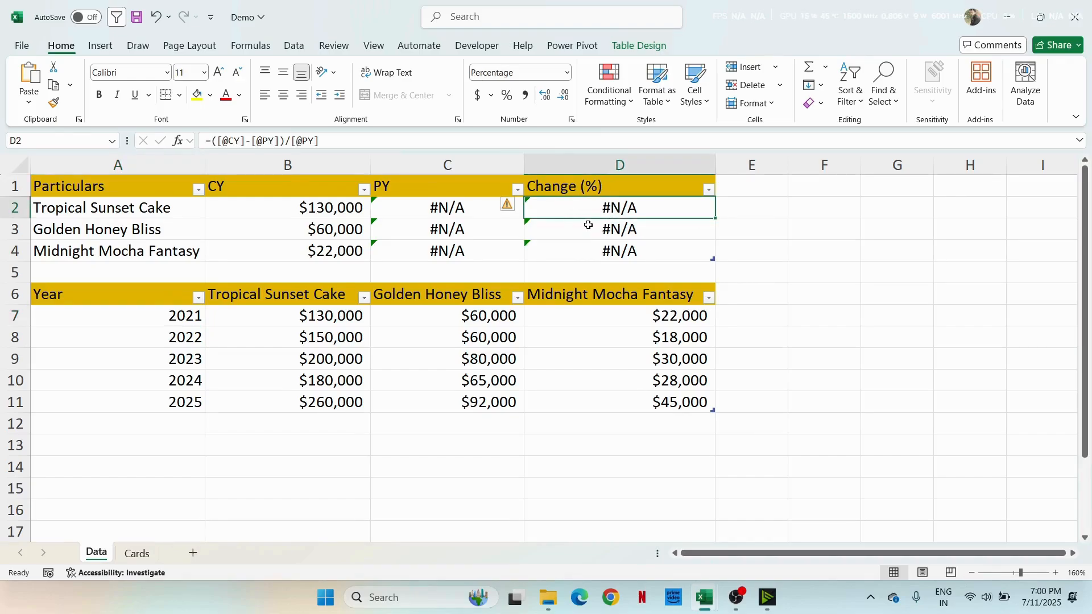
key("F2")
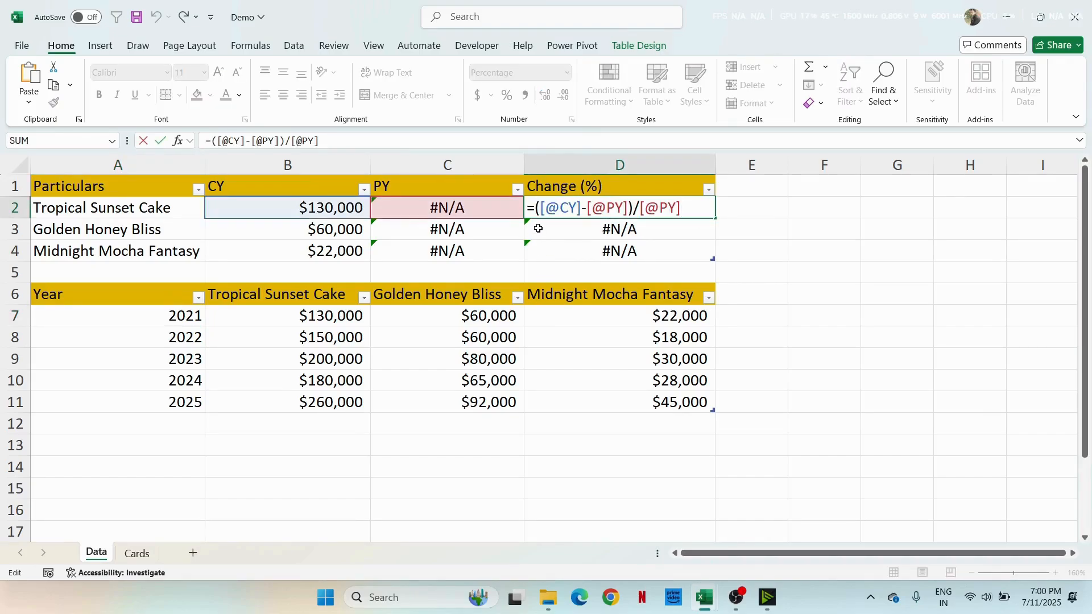
left_click(535, 211)
type("IFERROR")
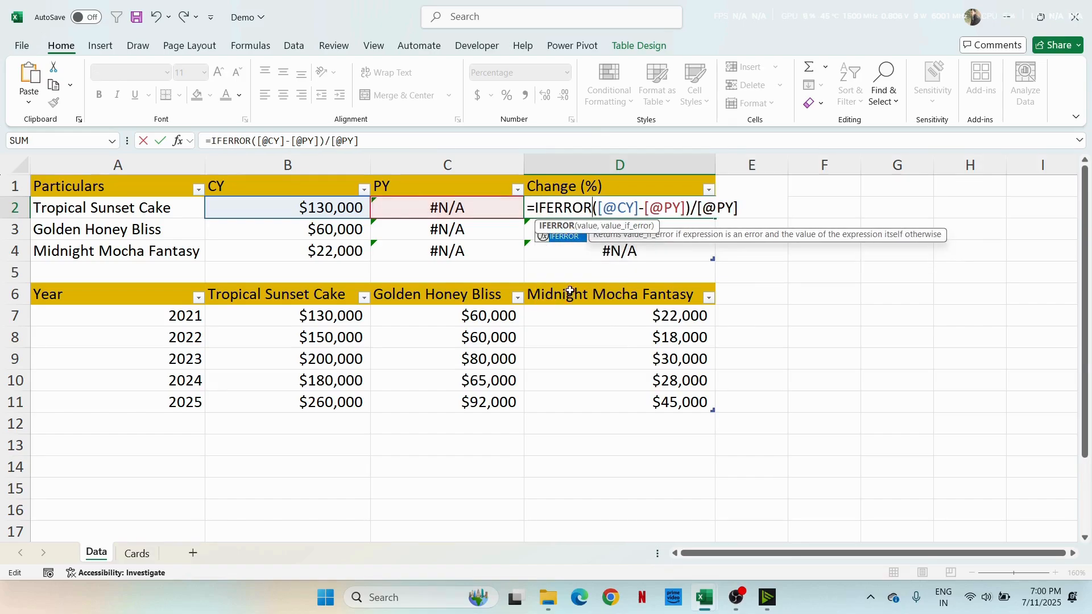
type("(")
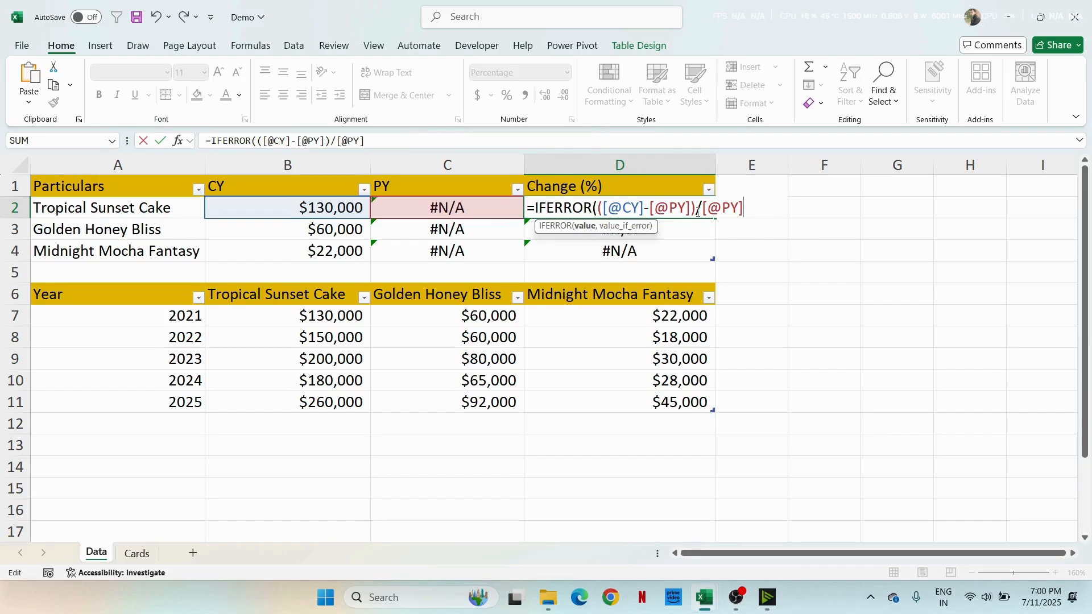
type(",0)")
key("Return")
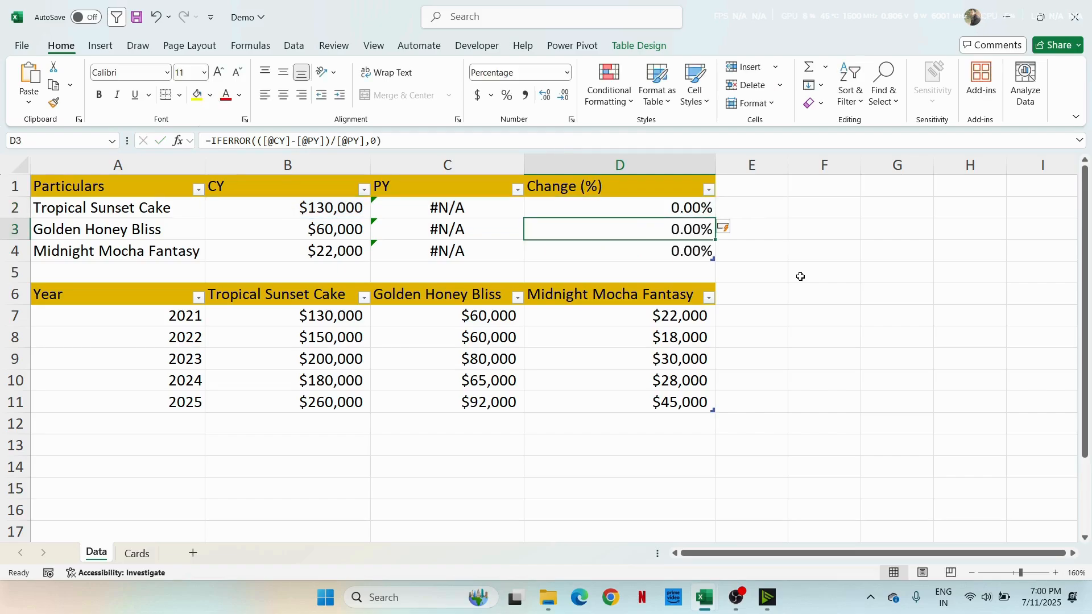
Step: Check the percentage on the Demo card and compare the card with its trend line in the finished Cards workbook
left_click(136, 553)
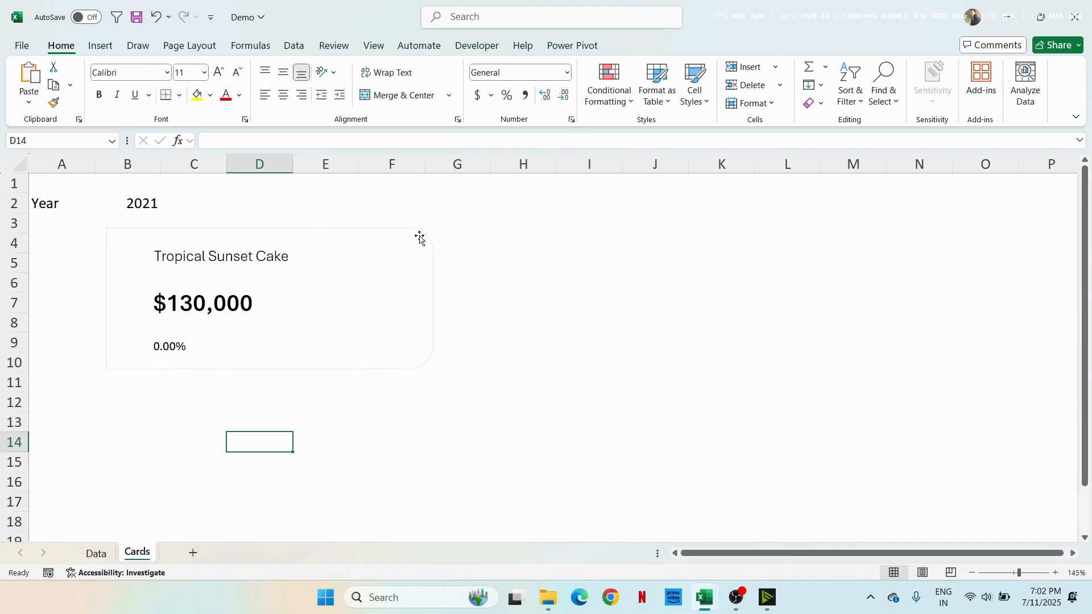
left_click(780, 541)
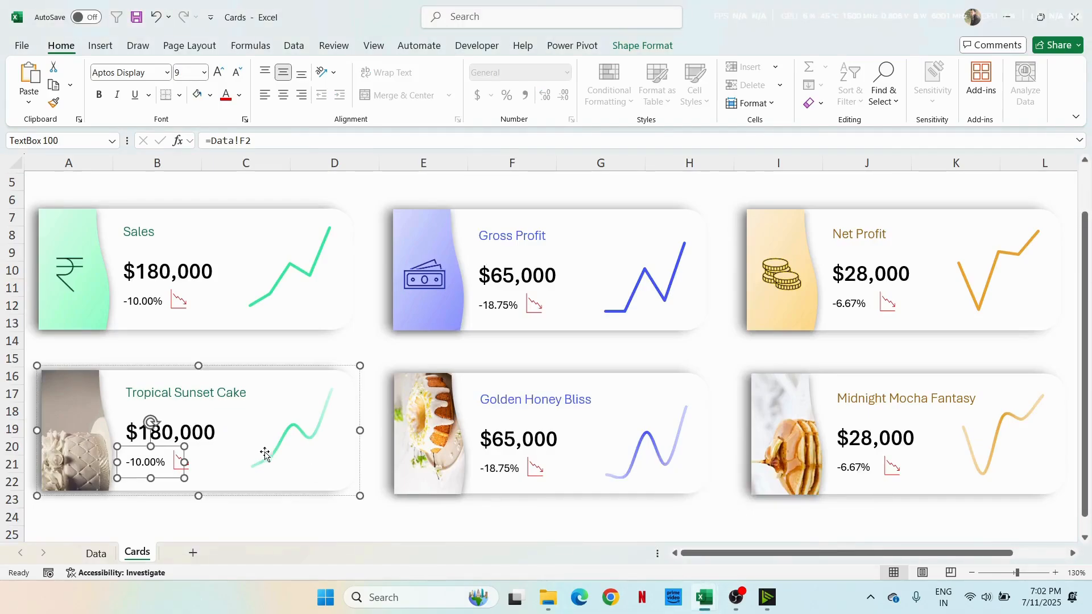
key("alt+Tab")
Step: Insert a 2-D line chart from the Year and Tropical Sunset Cake data in A6:B11, and move it clear of those columns
left_click(106, 553)
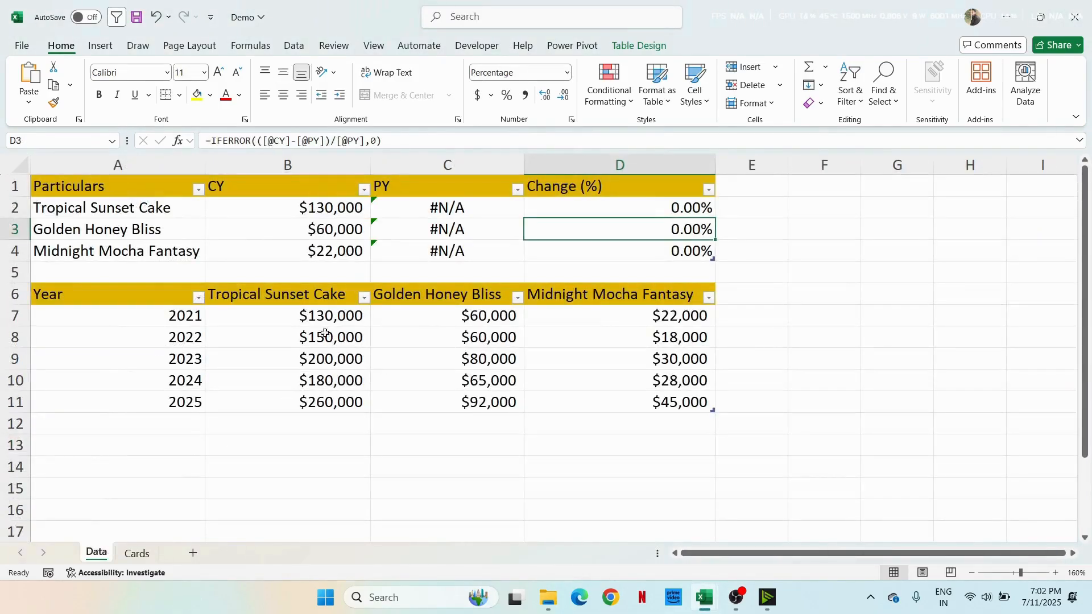
left_click(305, 317)
key("ctrl+shift+Down")
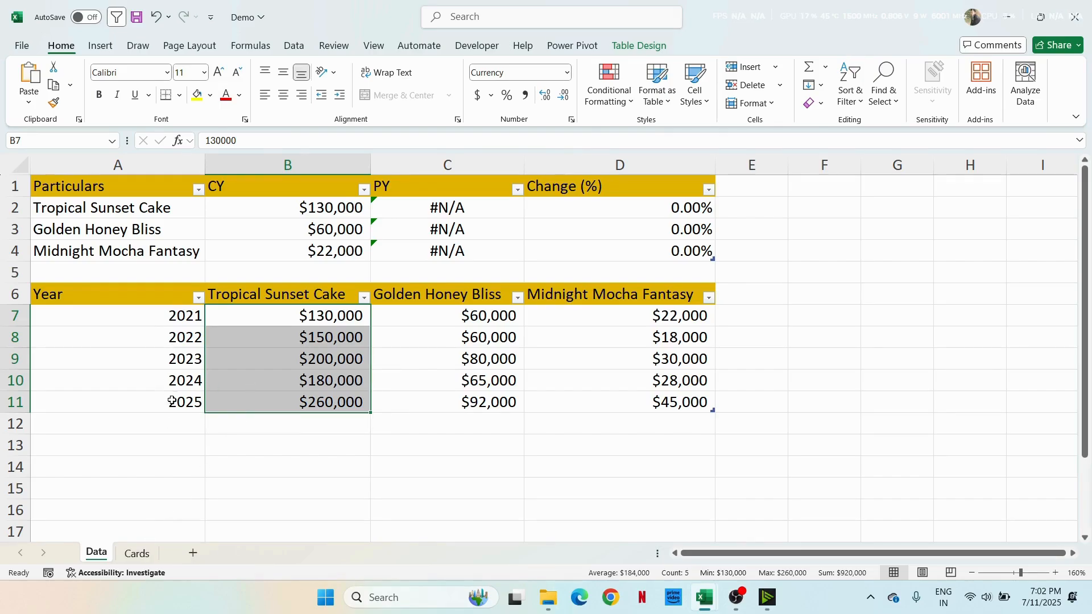
left_click_drag(144, 293, 290, 404)
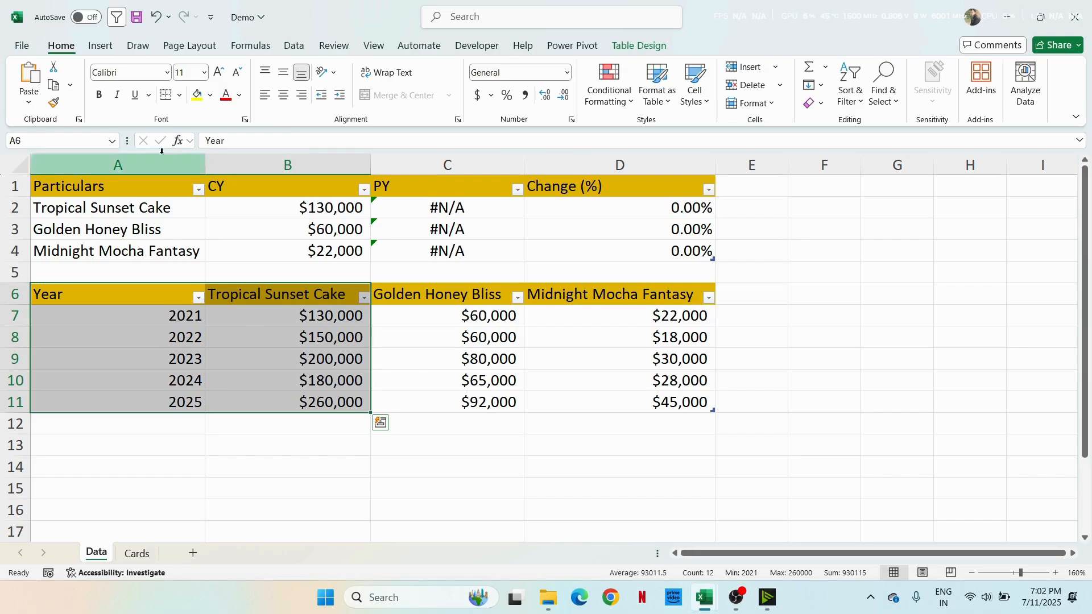
left_click(97, 50)
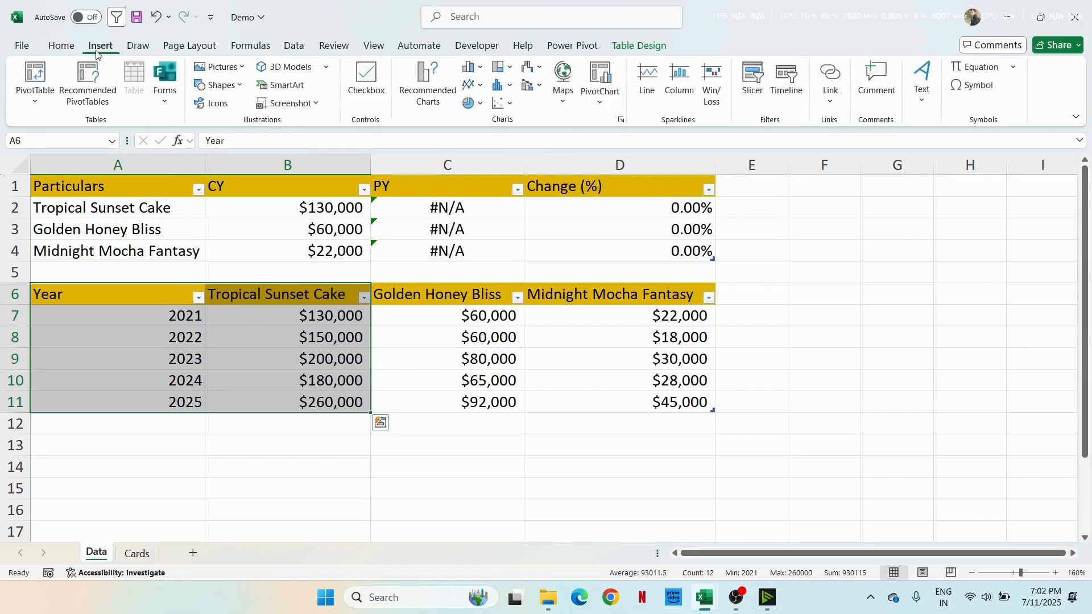
left_click(473, 85)
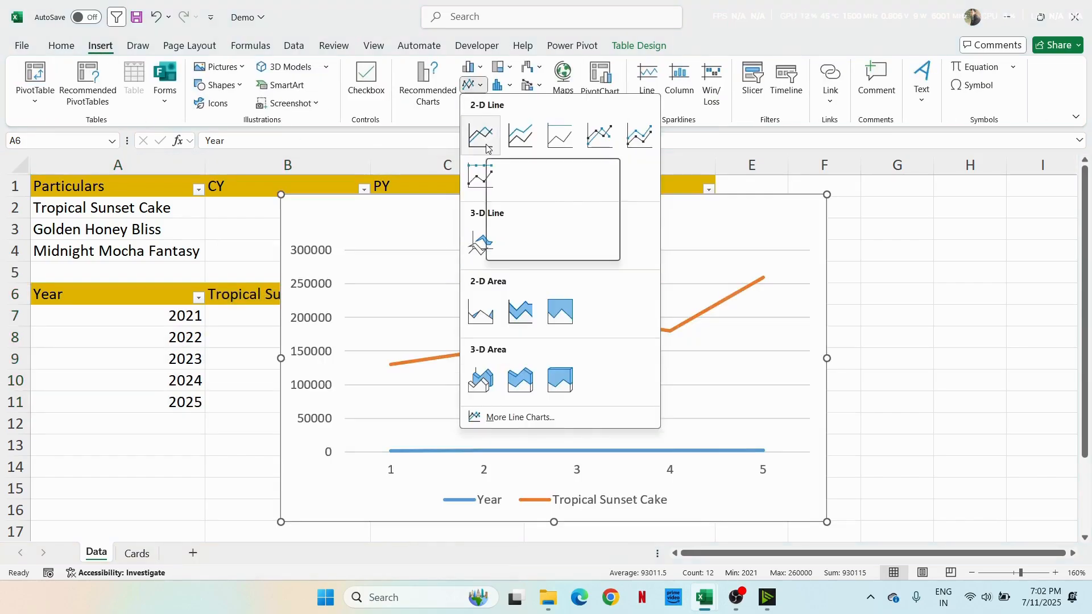
left_click(484, 143)
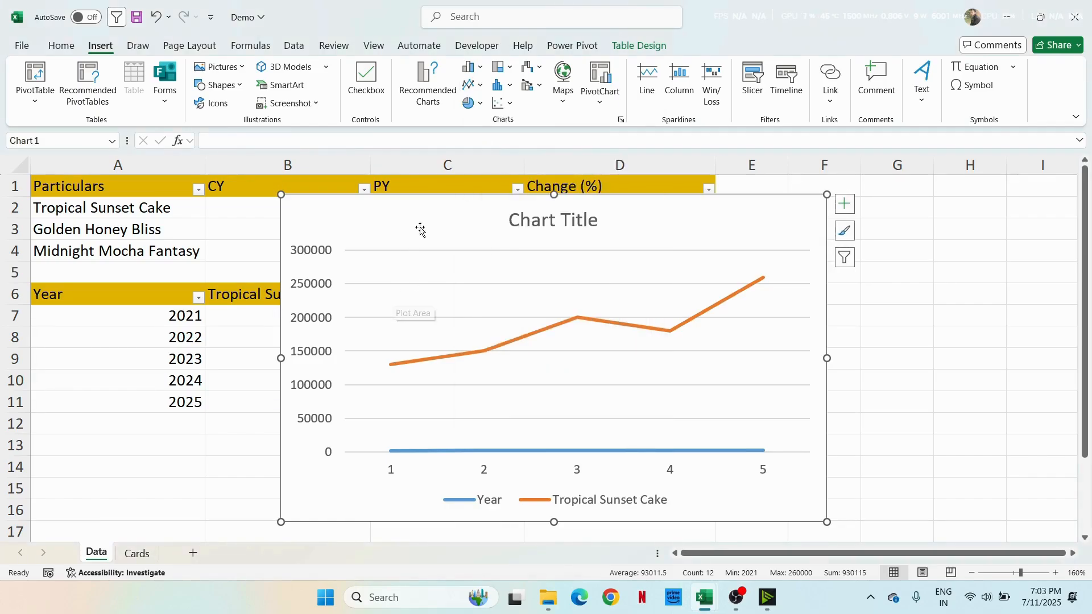
left_click_drag(419, 227, 567, 218)
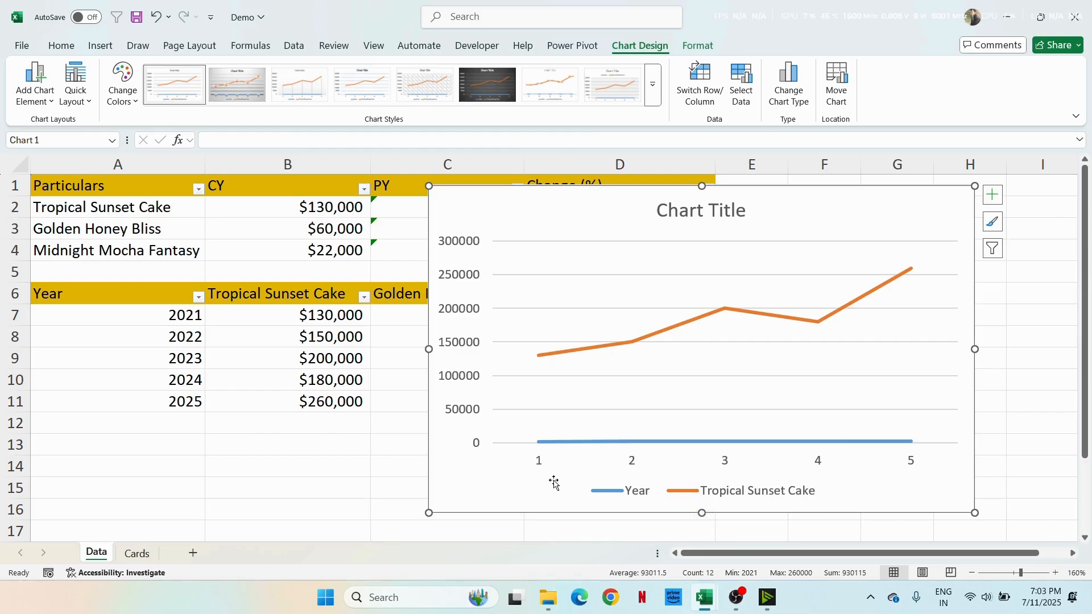
Step: Open the line chart's data source on the Data sheet and exclude the Year series from the plot
left_click_drag(170, 317, 170, 397)
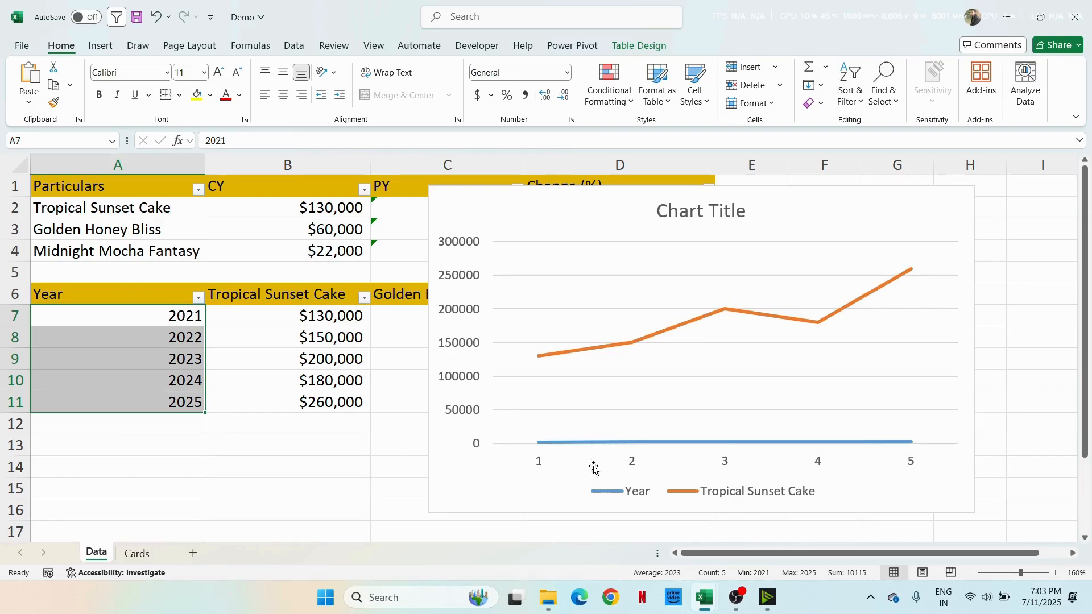
left_click(544, 489)
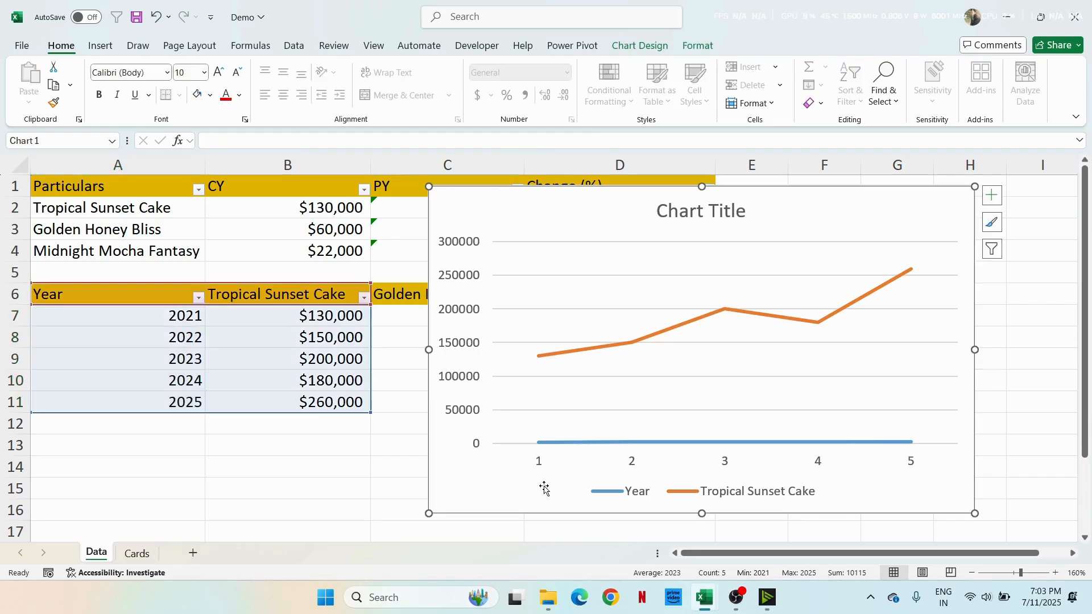
left_click(640, 45)
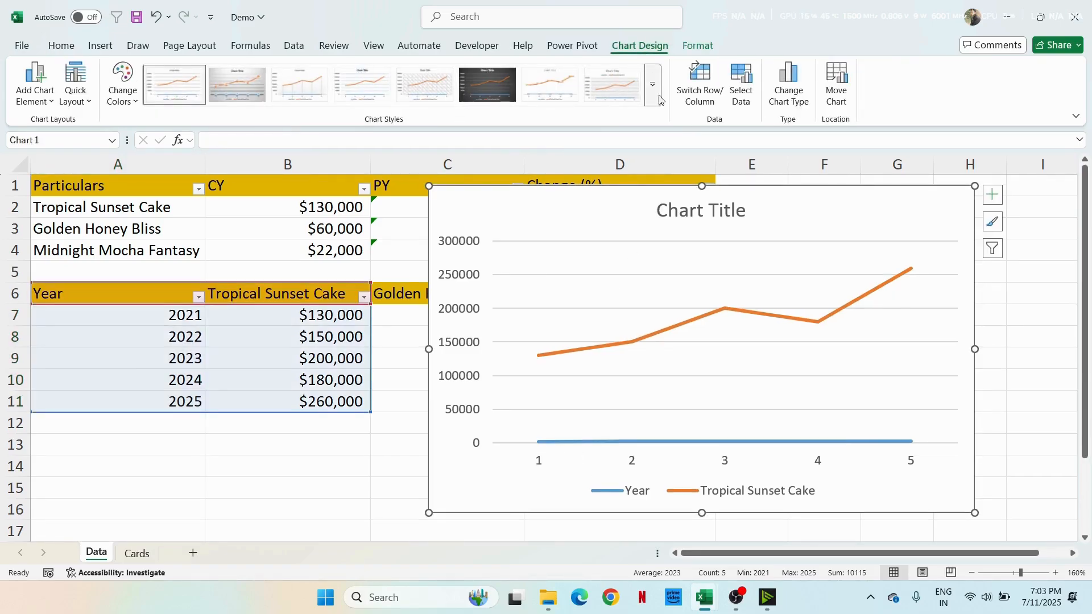
left_click(741, 86)
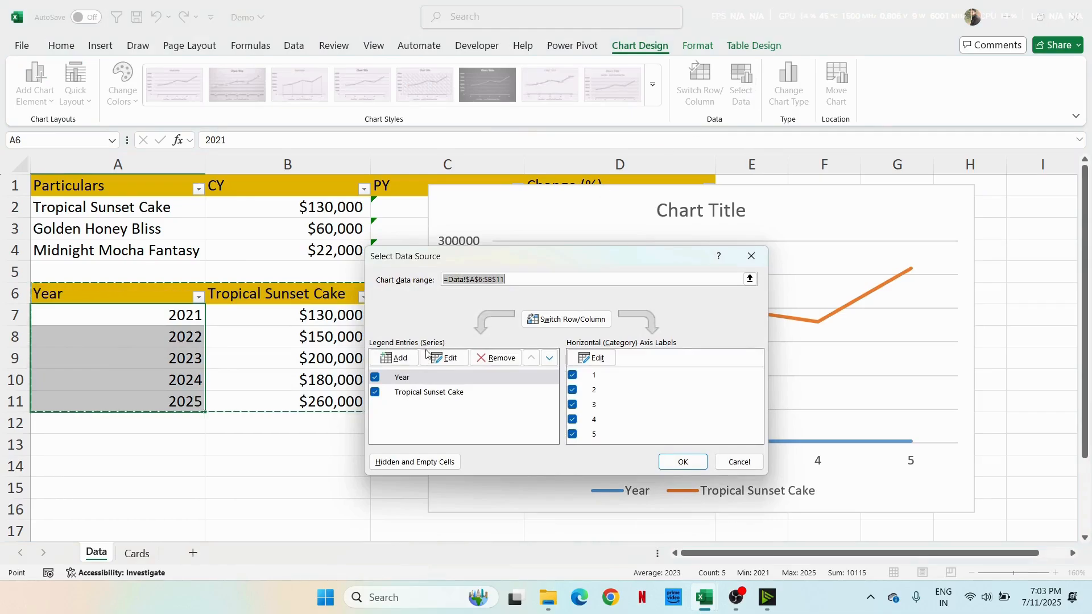
left_click(375, 377)
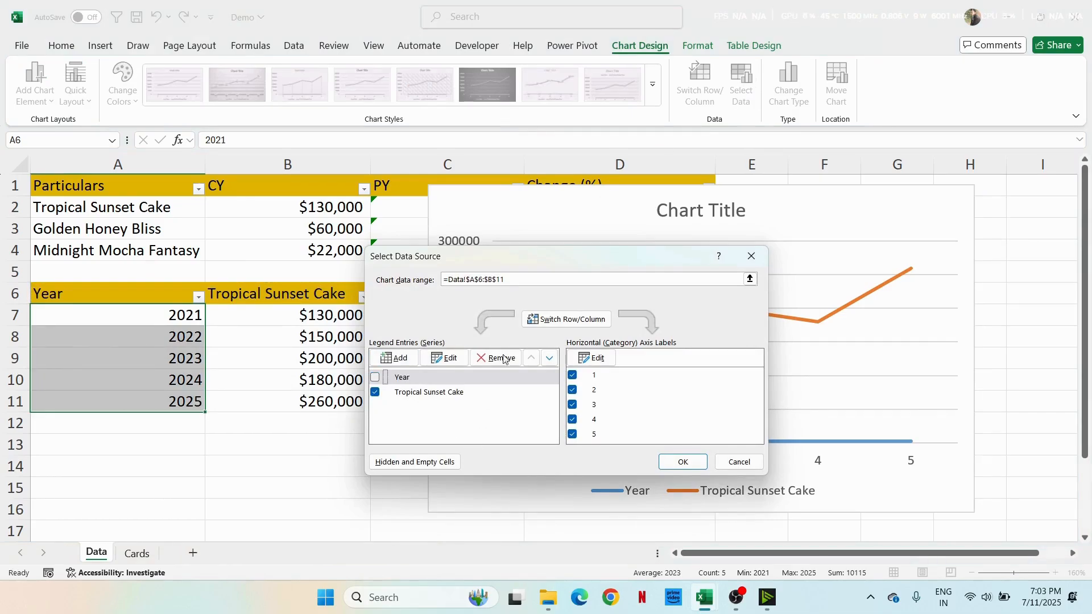
Step: Set the chart's horizontal axis labels to the years in Data!$A$7:$A$11 and apply the data source changes
left_click_drag(490, 262, 465, 72)
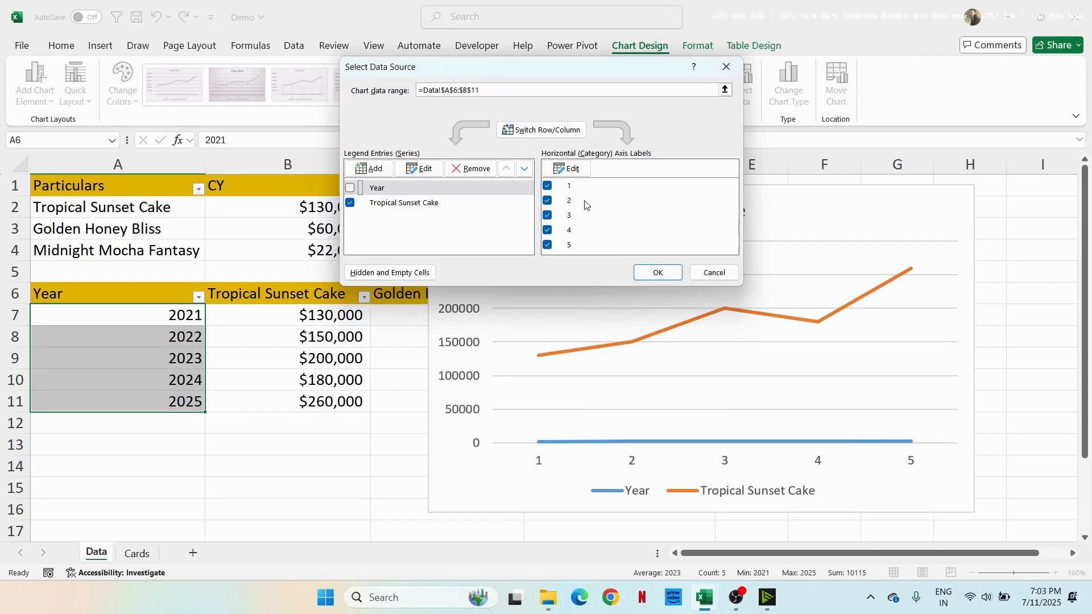
left_click(571, 170)
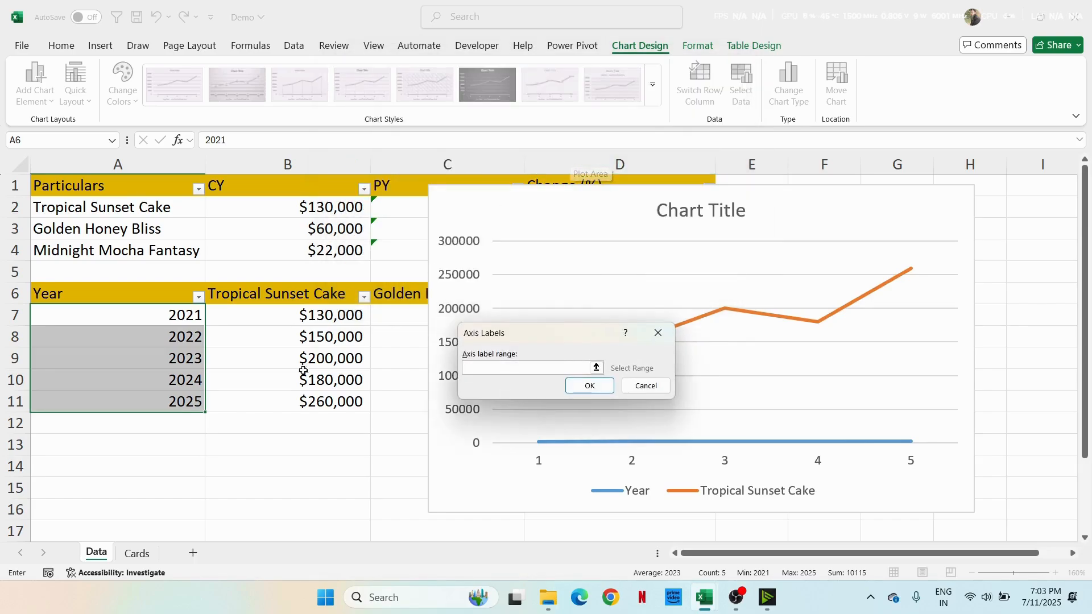
left_click_drag(172, 314, 169, 401)
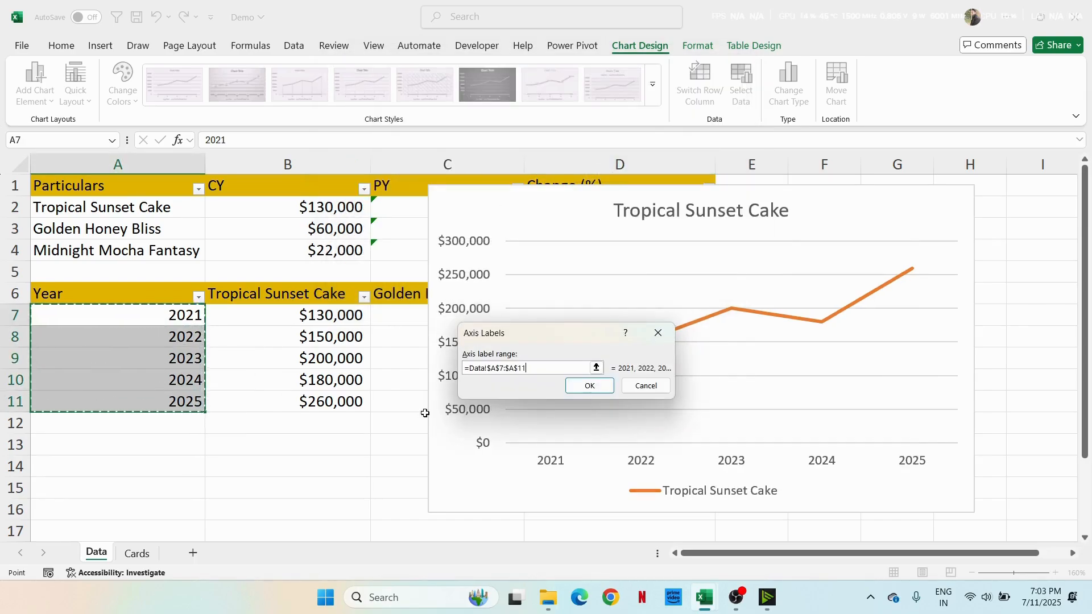
left_click(608, 388)
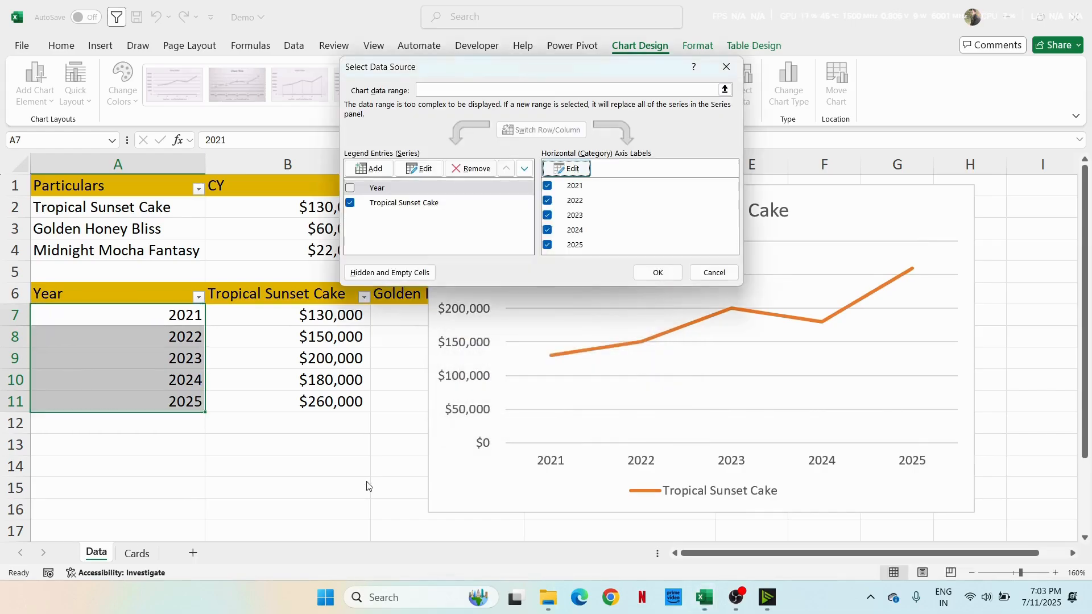
left_click(655, 270)
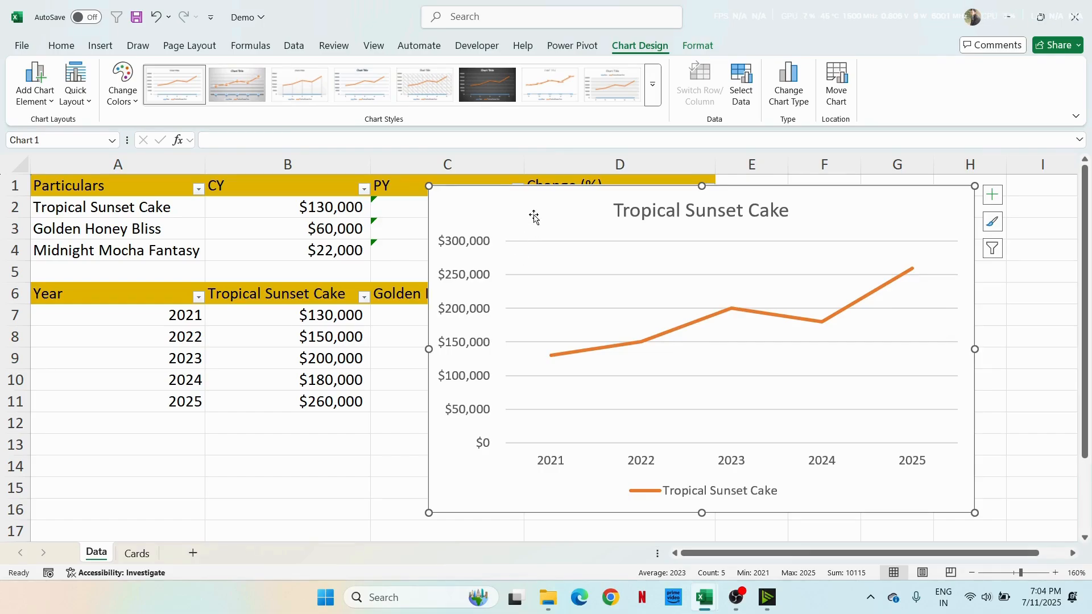
Step: Move the chart from the Data sheet to the Cards sheet and place it beside the Tropical Sunset Cake card
key("ctrl+x")
left_click(138, 553)
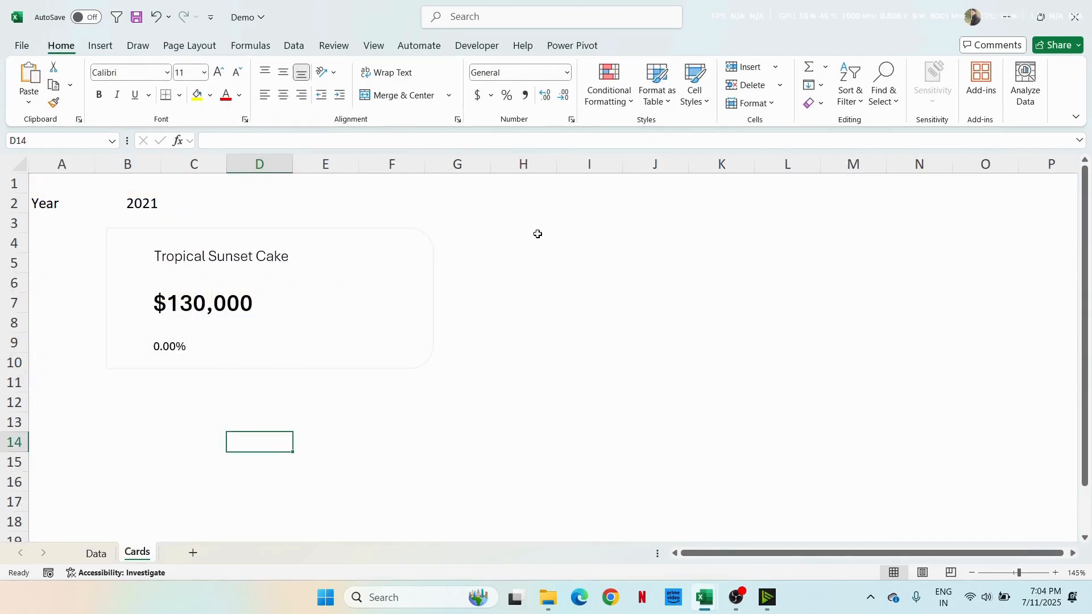
left_click(519, 228)
key("ctrl+v")
left_click_drag(592, 234, 567, 194)
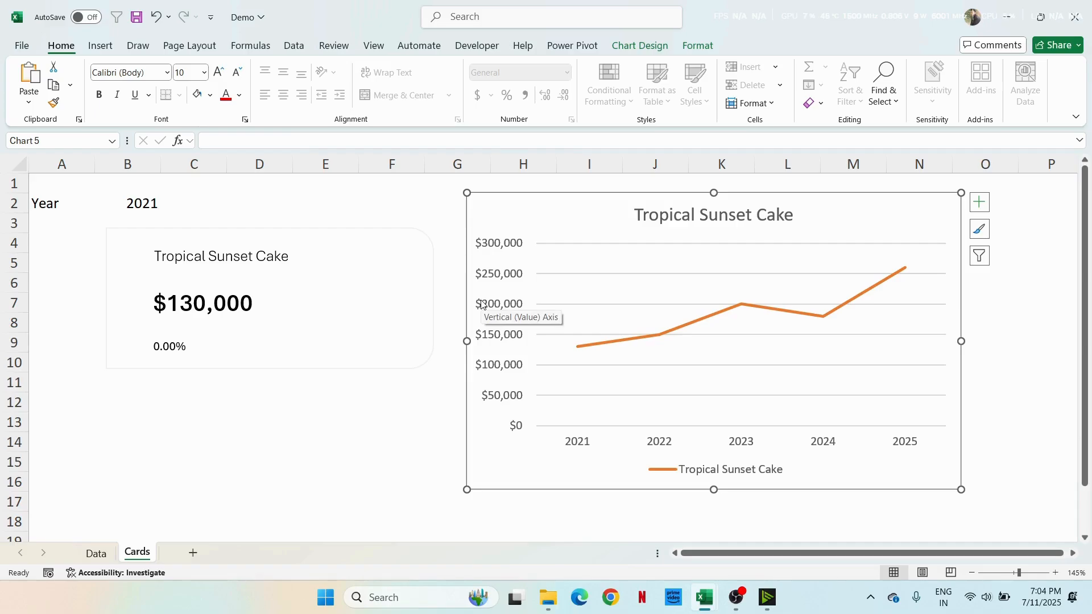
Step: Delete the gridlines, legend and title from the chart on the Cards sheet
left_click(621, 244)
left_click(651, 274)
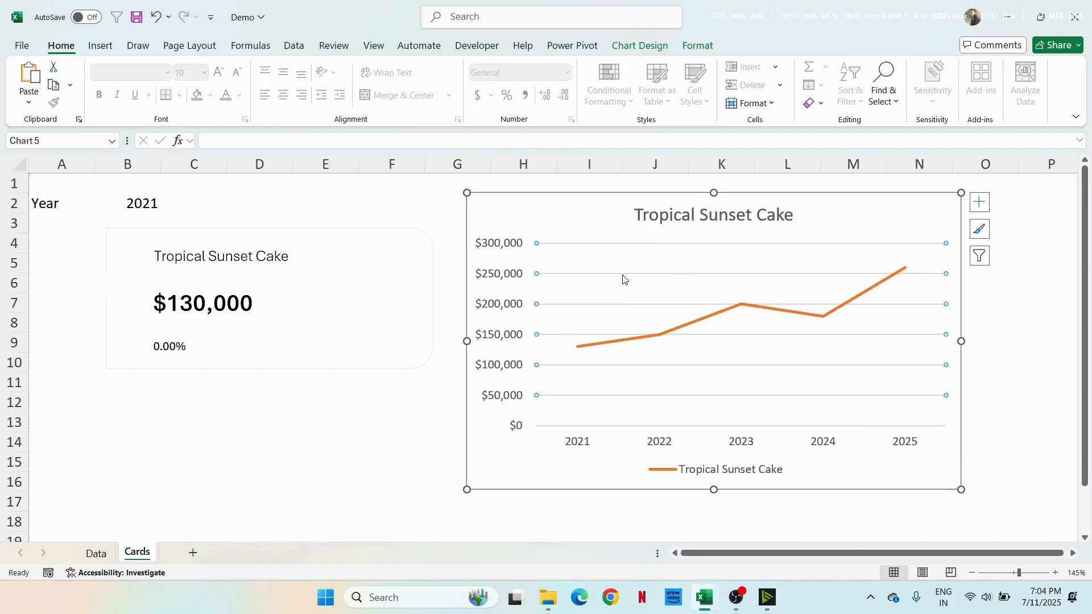
key("Delete")
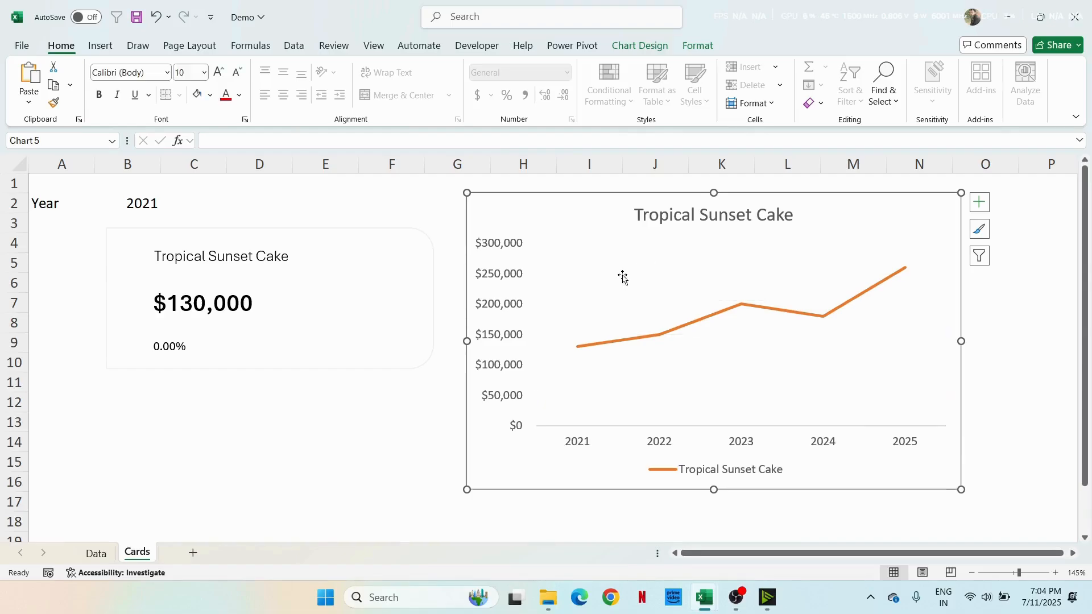
left_click(695, 474)
key("Delete")
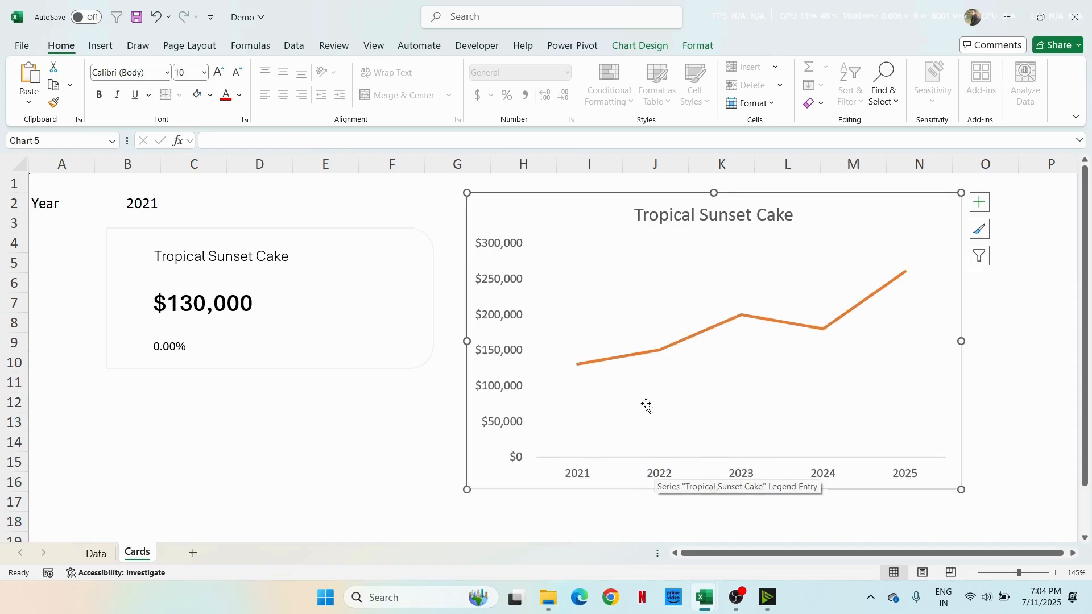
left_click(657, 221)
key("Delete")
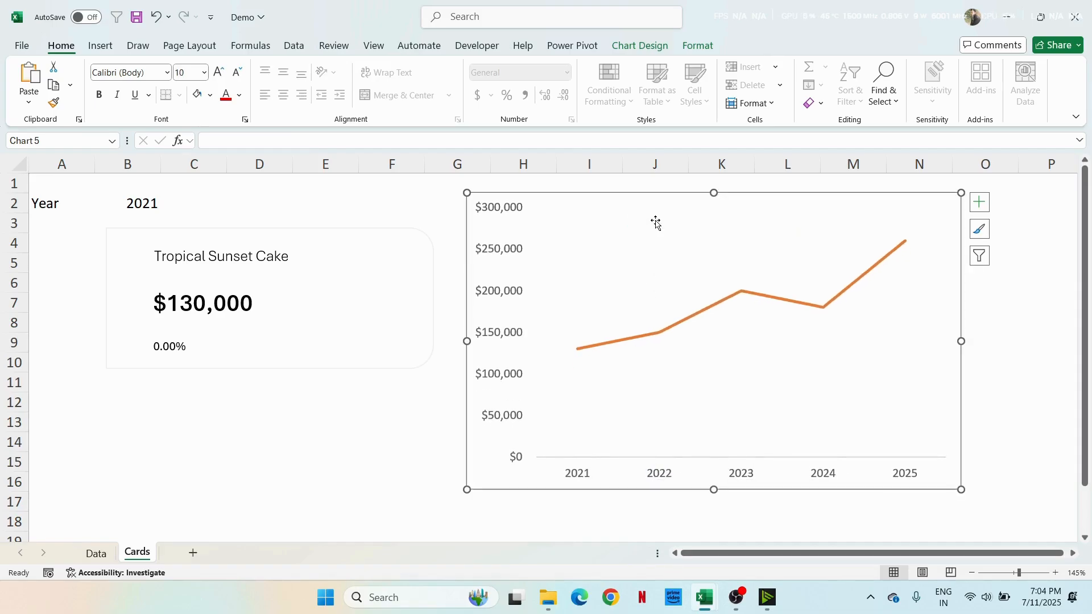
Step: Check the lowest Tropical Sunset Cake amount on the Data sheet and set the chart's vertical axis minimum to 130000
left_click(498, 253)
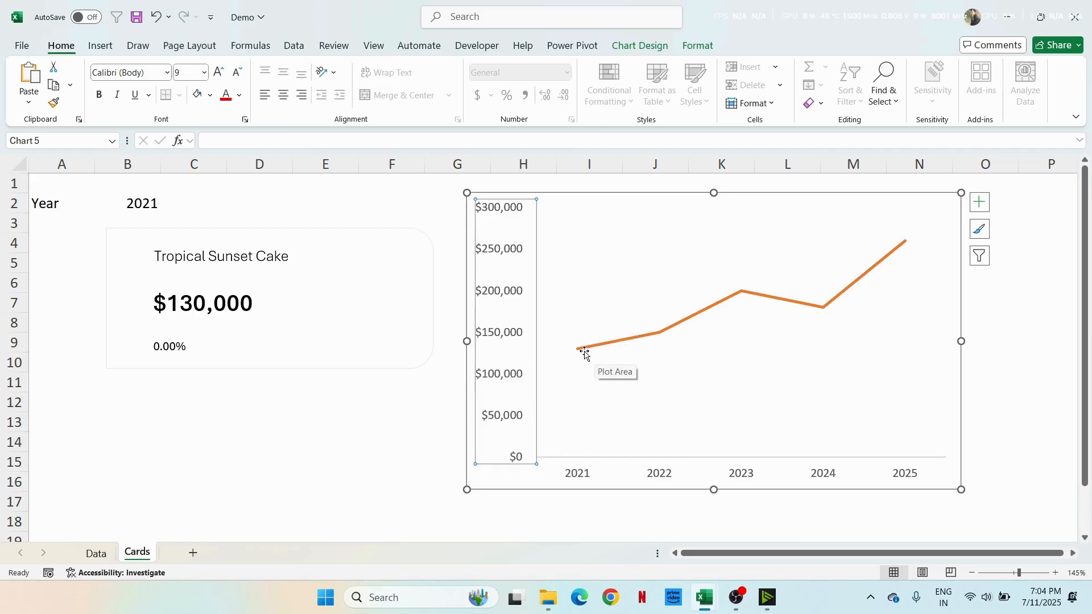
mouse_move(583, 355)
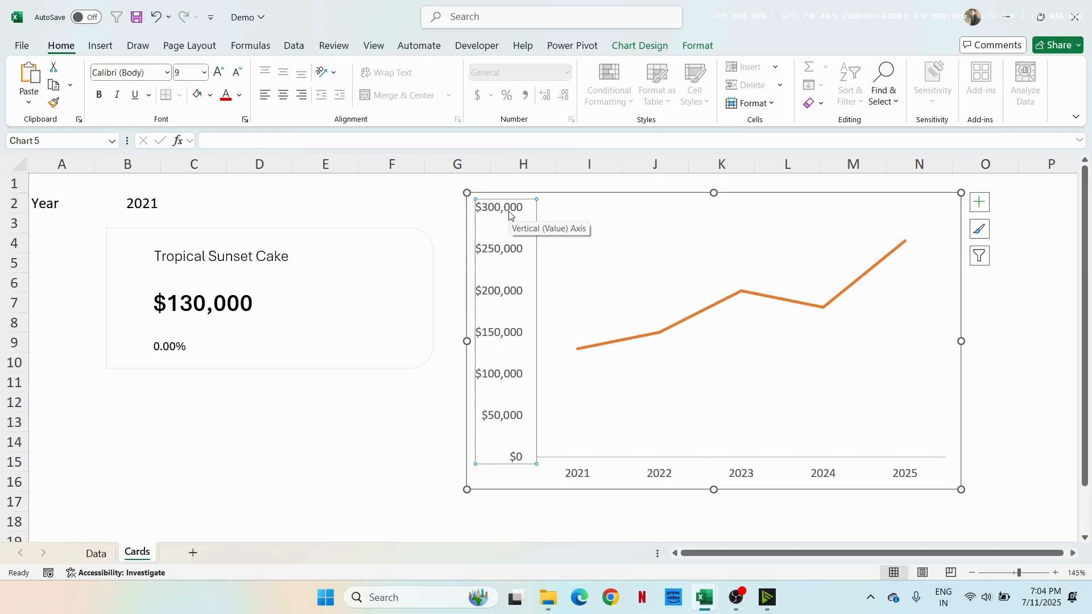
key("ctrl+Page_Up")
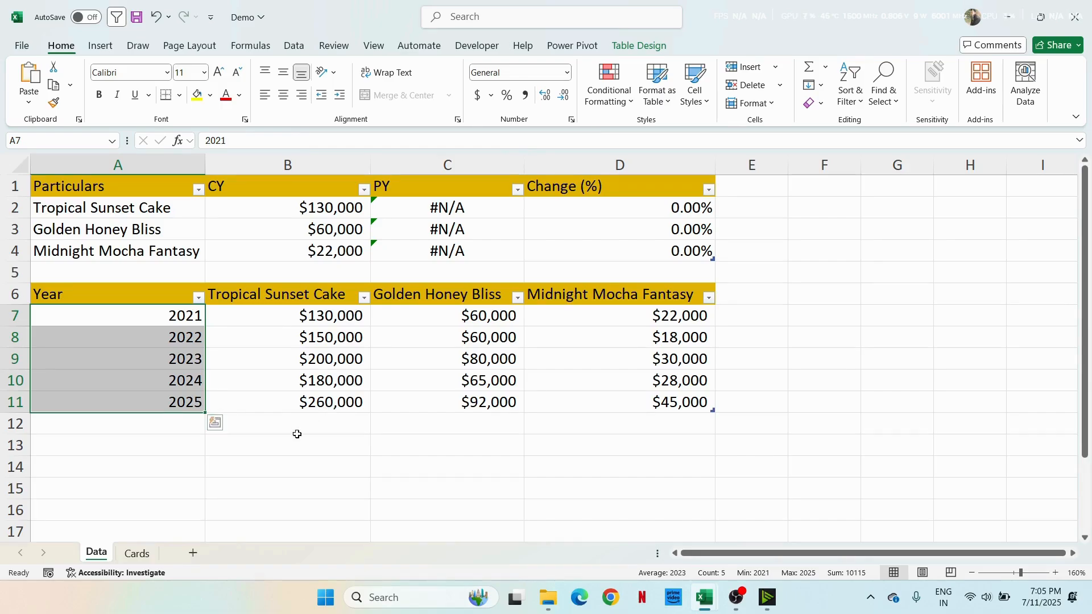
key("ctrl+Page_Down")
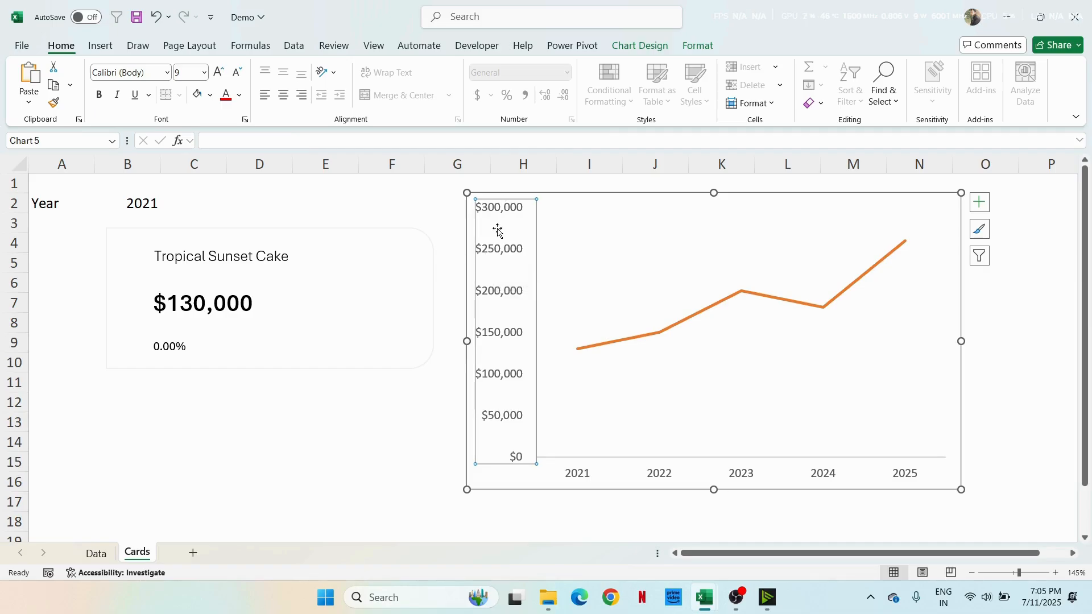
double_click(507, 283)
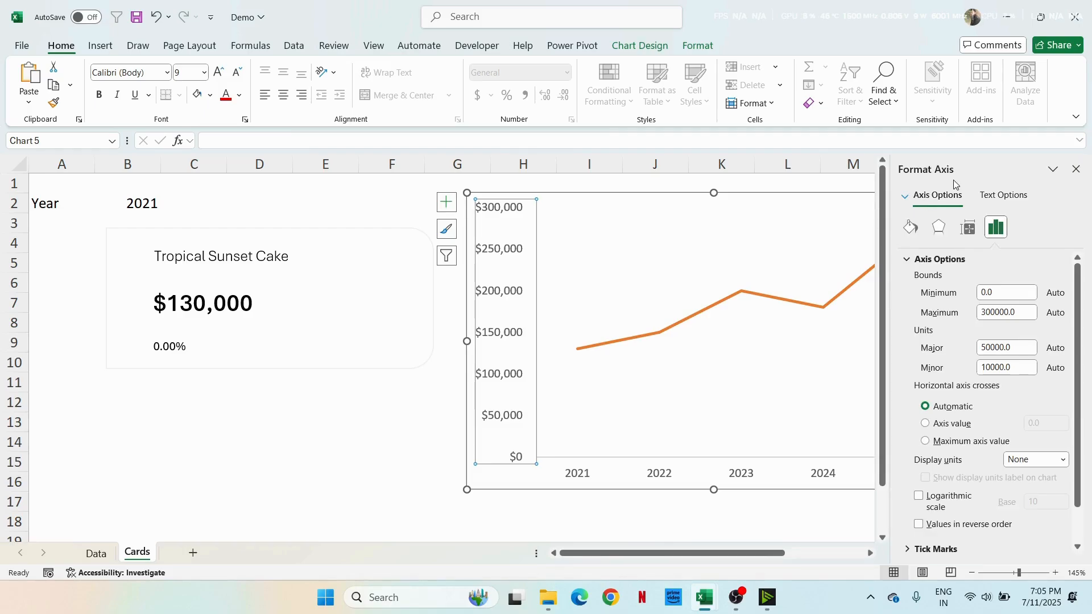
left_click(1007, 294)
type("13")
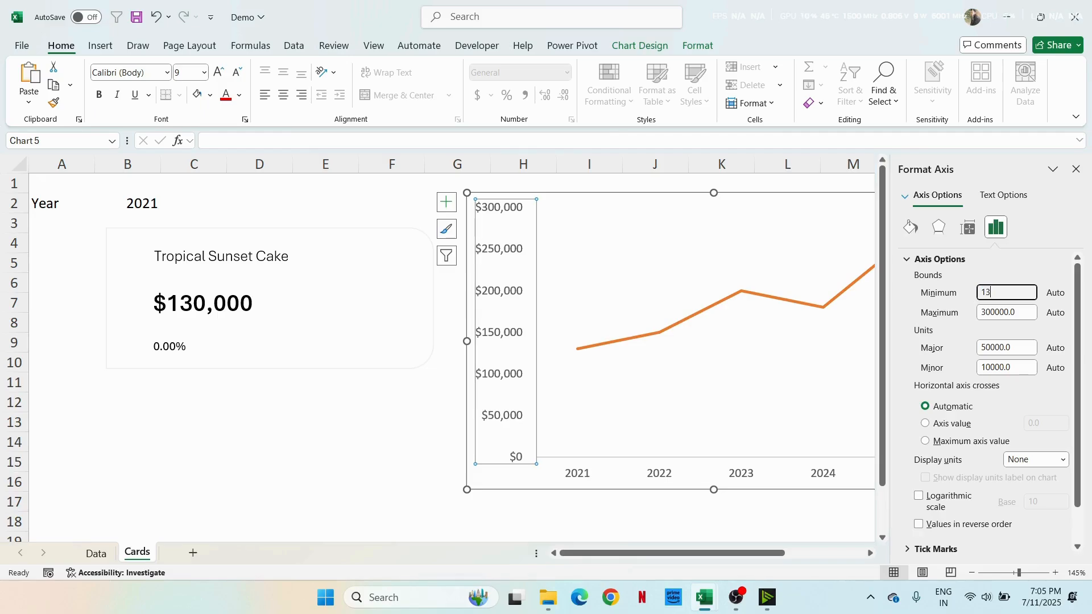
type("0000")
left_click(1035, 313)
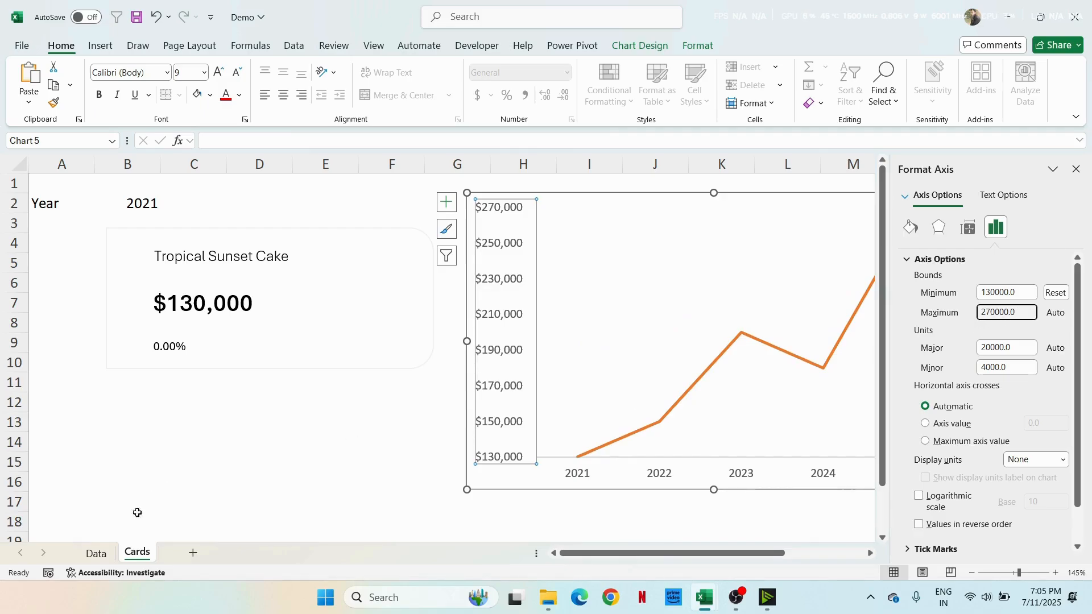
Step: Check the highest Tropical Sunset Cake amount on the Data sheet and set the vertical axis maximum to 260000
left_click(96, 552)
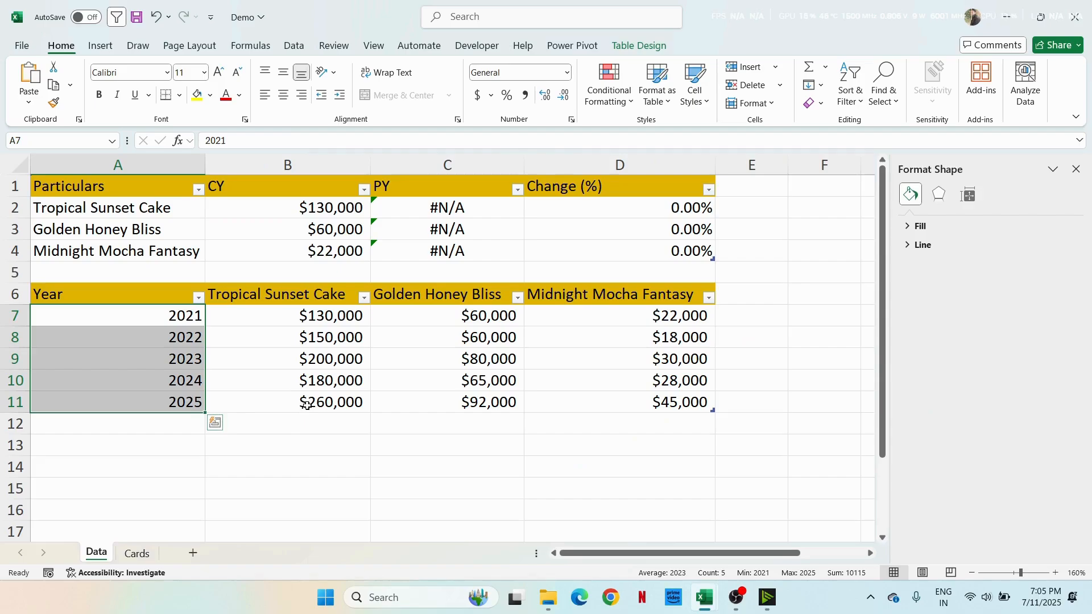
left_click(137, 554)
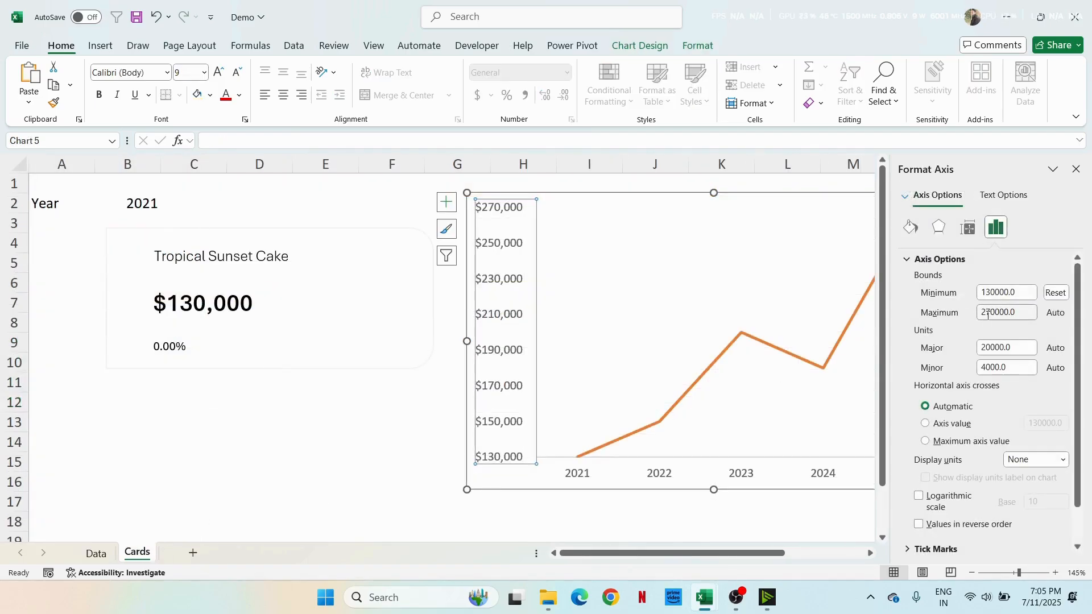
type("6")
key("Return")
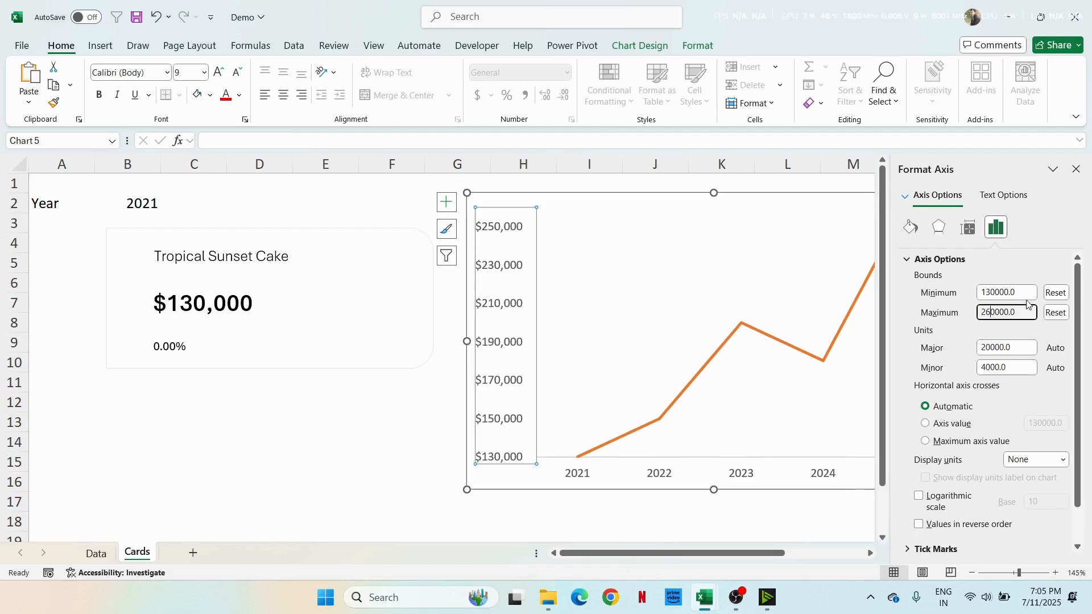
left_click(1076, 168)
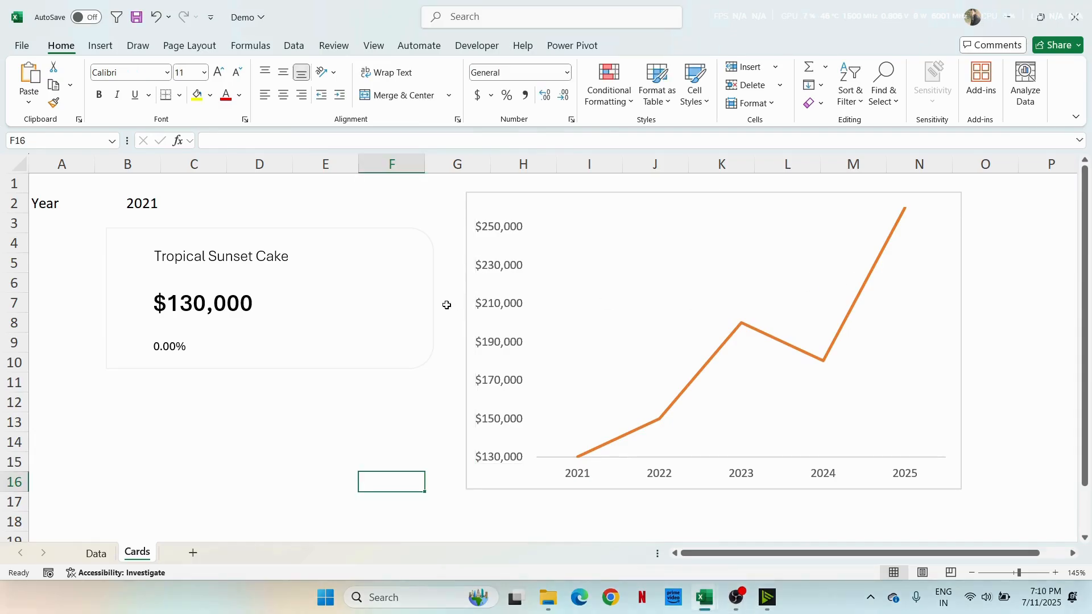
Step: Delete the chart's vertical and horizontal axes so that only the trend line remains
left_click(502, 272)
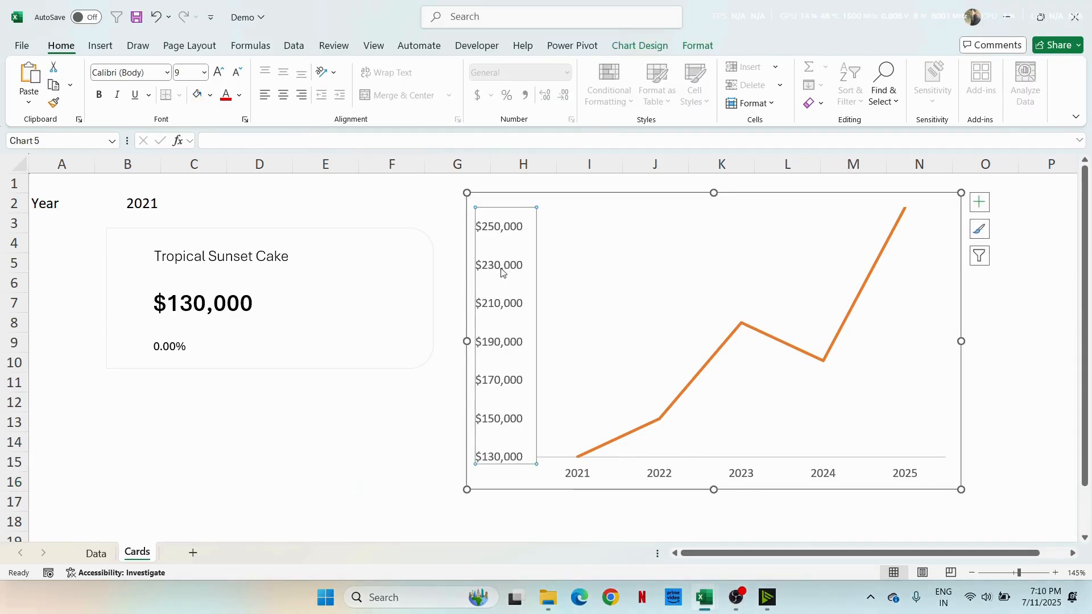
key("Delete")
left_click(620, 483)
key("Delete")
Step: Stretch the plot area on all sides to fill the whole chart area
left_click(738, 269)
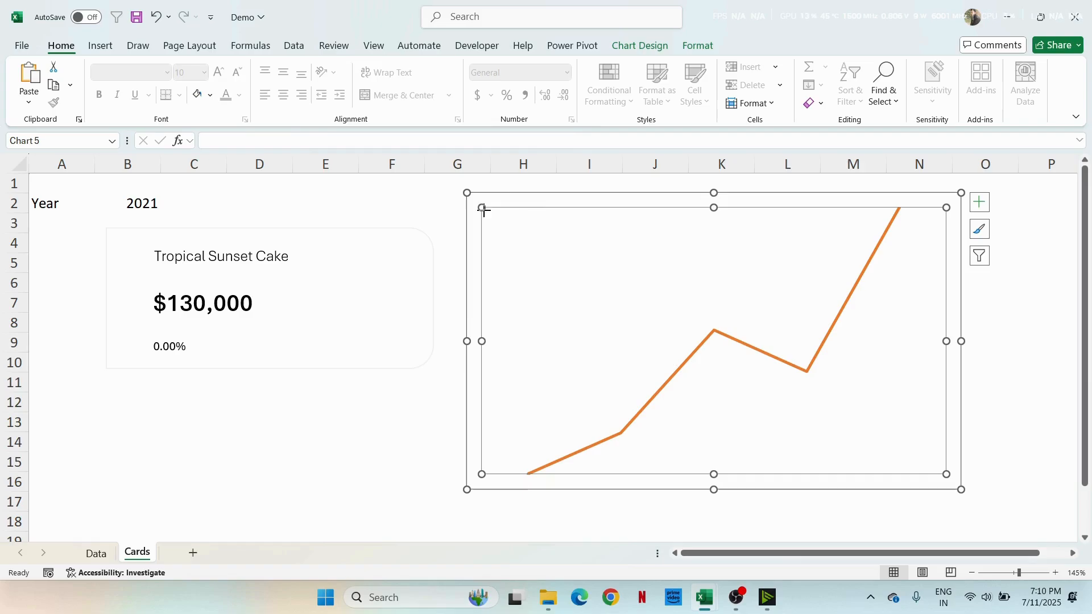
left_click_drag(482, 208, 467, 199)
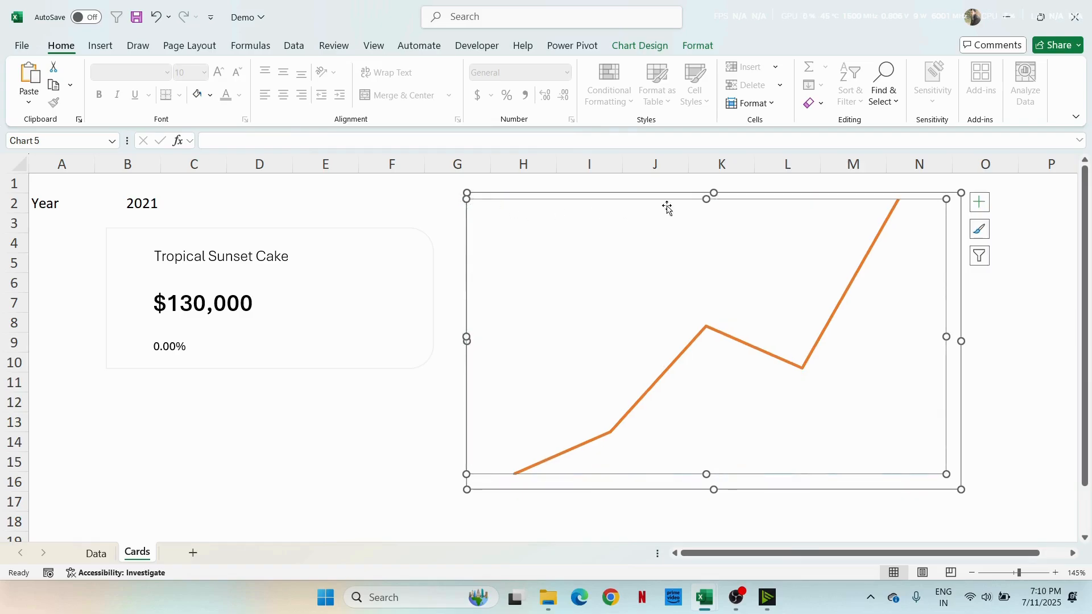
left_click_drag(947, 199, 959, 193)
left_click_drag(958, 474, 962, 477)
left_click_drag(716, 477, 715, 489)
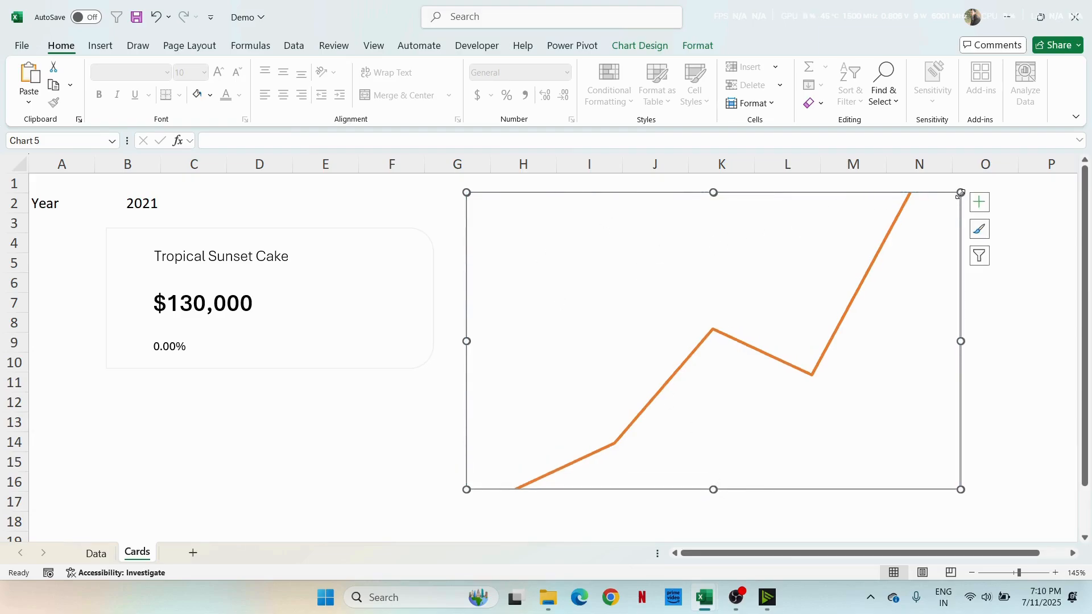
Step: Shrink the chart to about 0.89" high by 1.16" wide and place it inside the card, beside the amount
left_click_drag(961, 192, 909, 235)
key("ctrl+z")
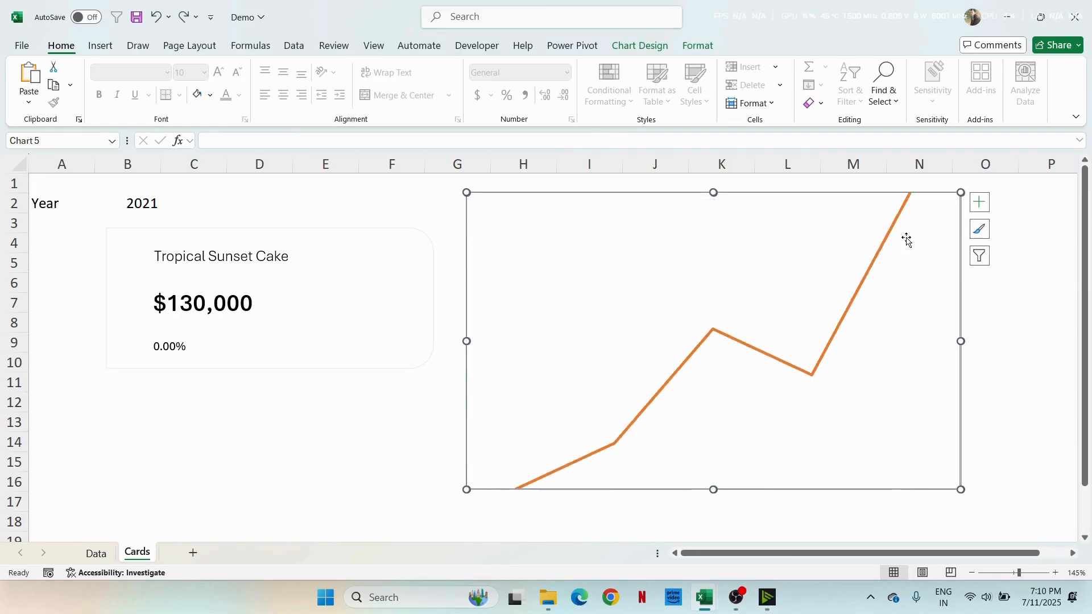
left_click(1027, 220)
left_click(960, 194)
left_click_drag(961, 193, 396, 260)
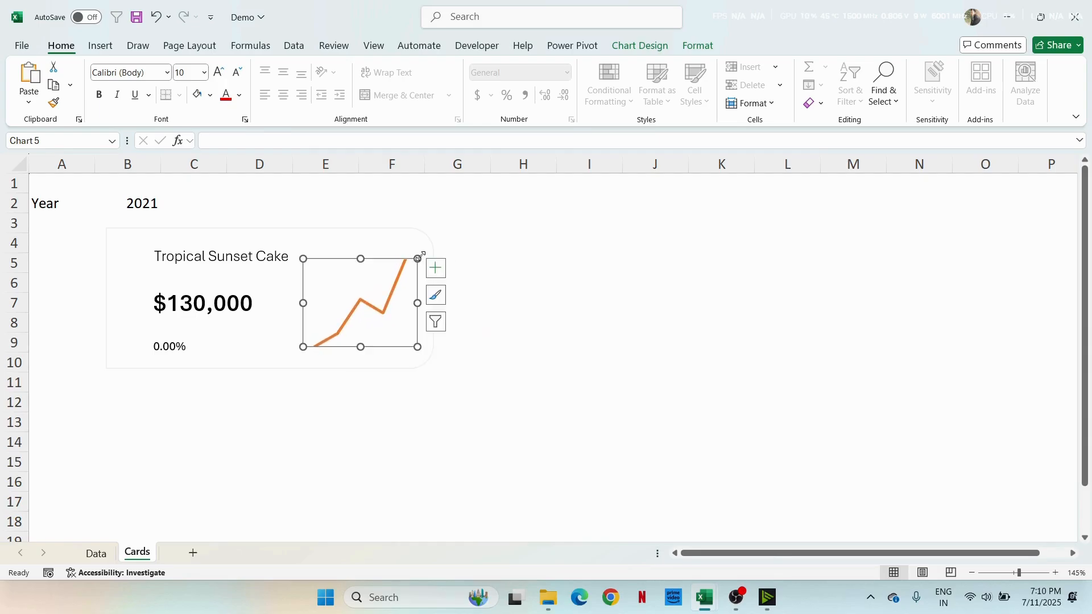
Step: Remove the outline from the trend line chart on the card
left_click(695, 47)
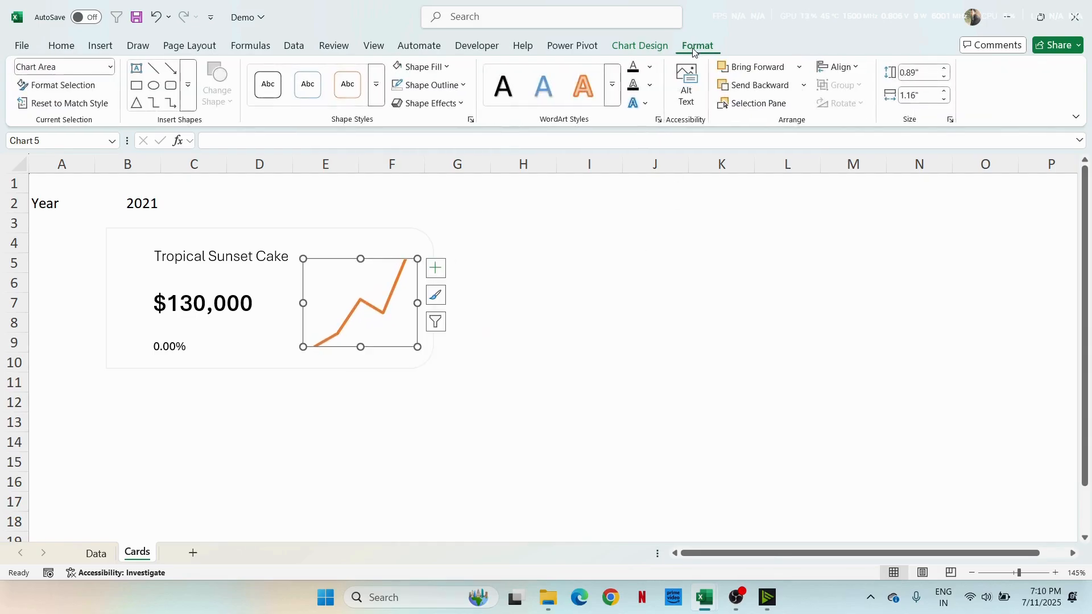
left_click(427, 84)
left_click(448, 347)
left_click(560, 357)
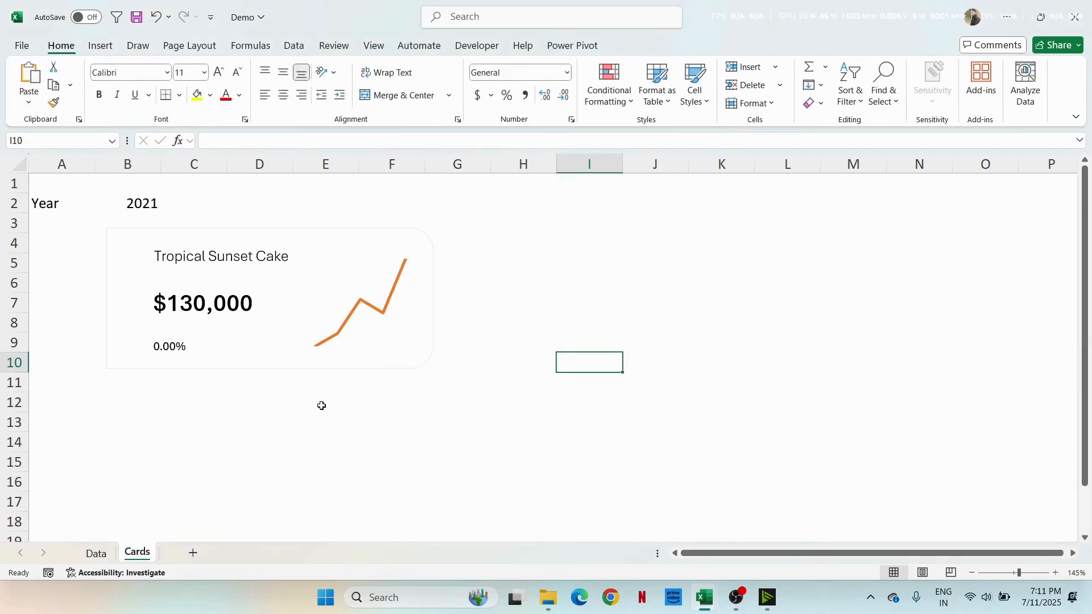
Step: Turn on the smoothed line option for the trend line series on the Tropical Sunset Cake card
left_click(361, 302)
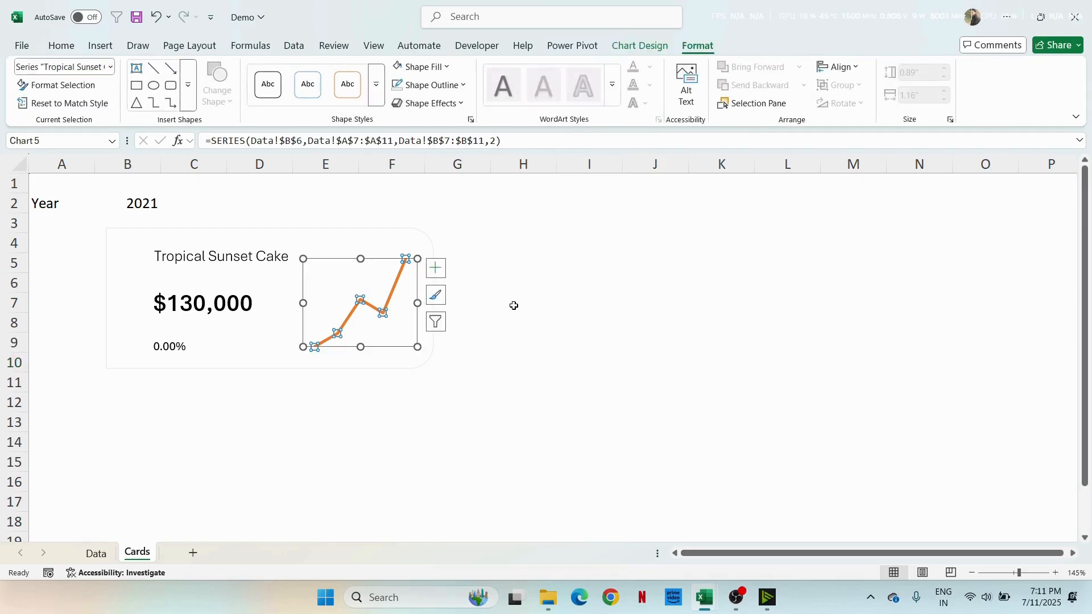
left_click(513, 326)
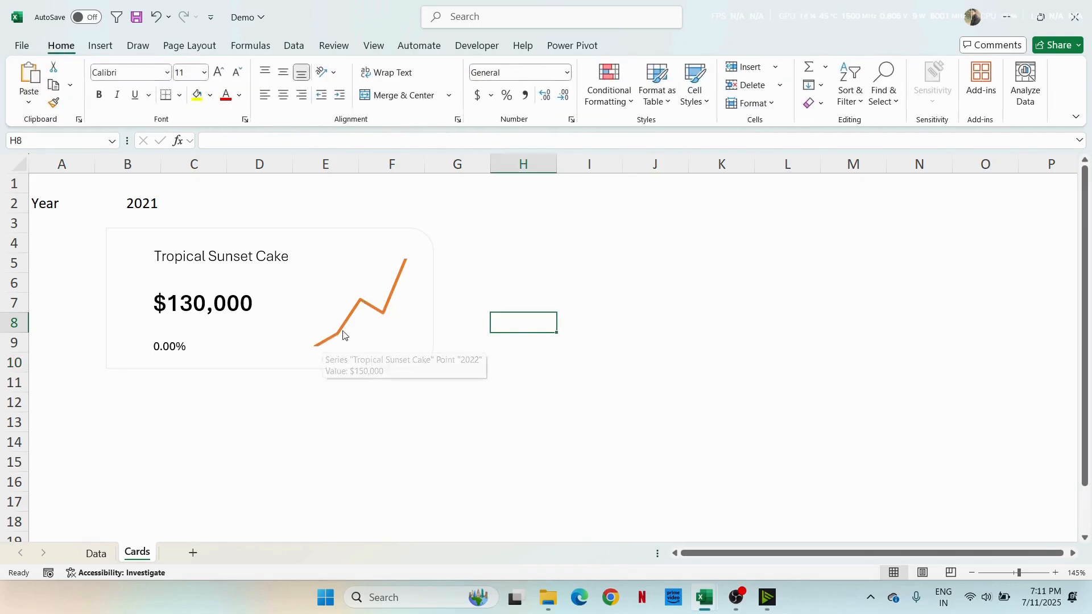
left_click(384, 318)
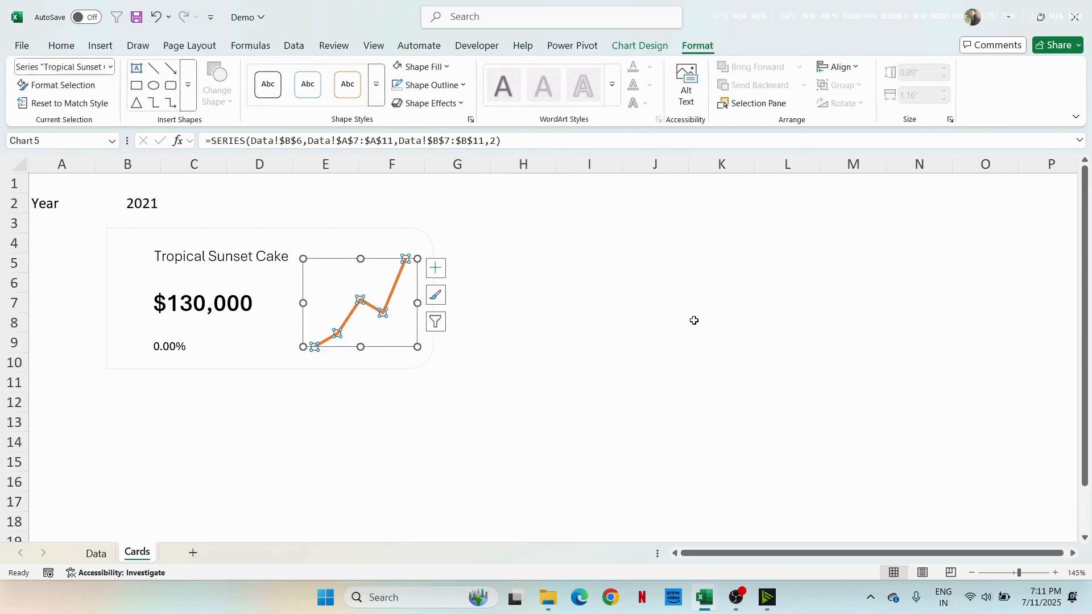
left_click(436, 268)
key("Escape")
key("ctrl+1")
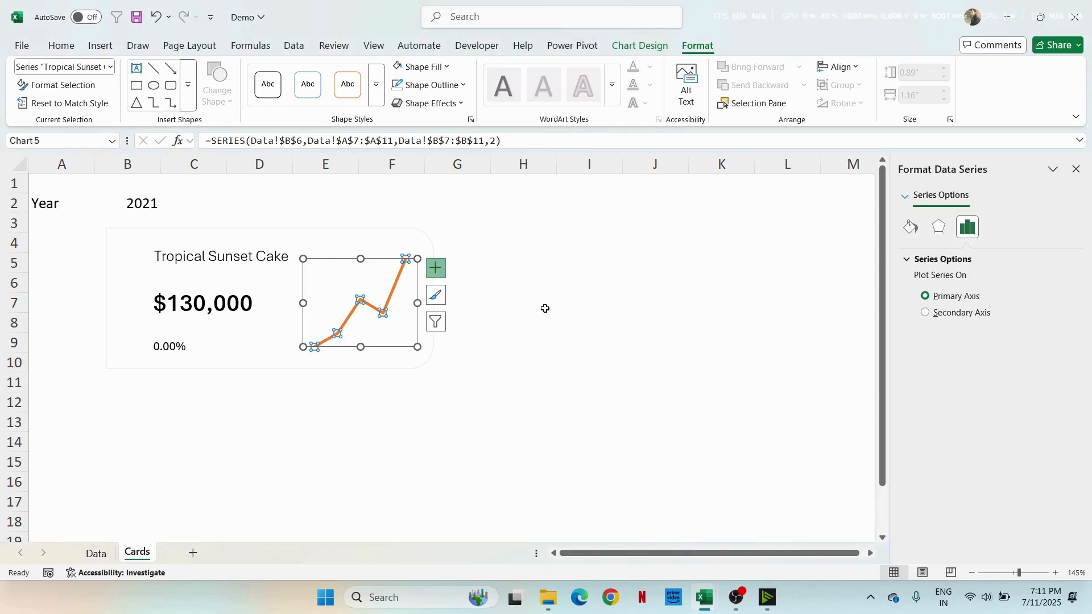
left_click(910, 227)
scroll(905, 327, "down", 3)
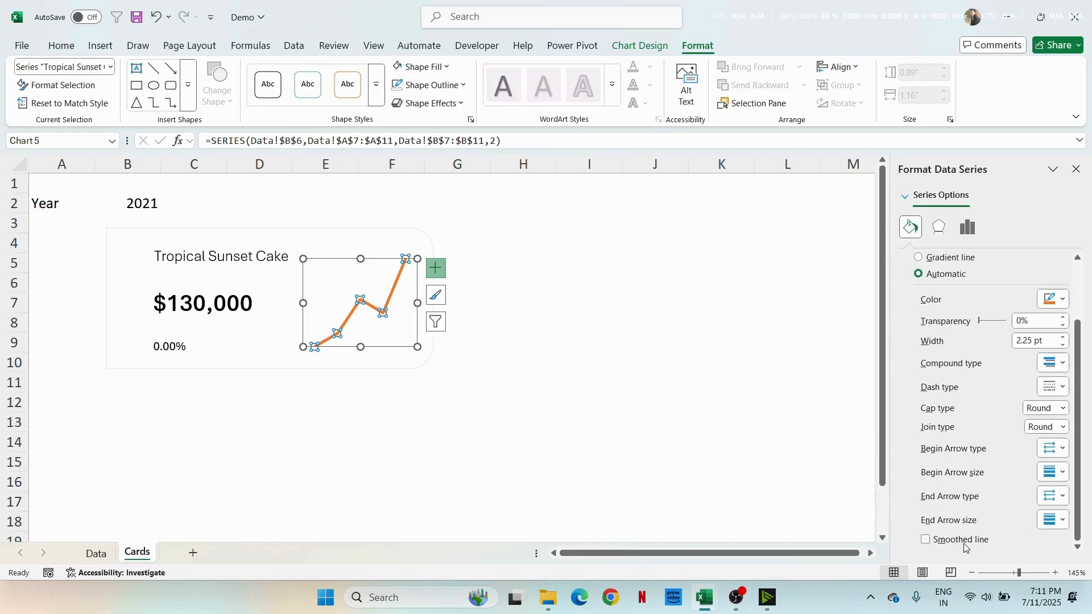
left_click(927, 541)
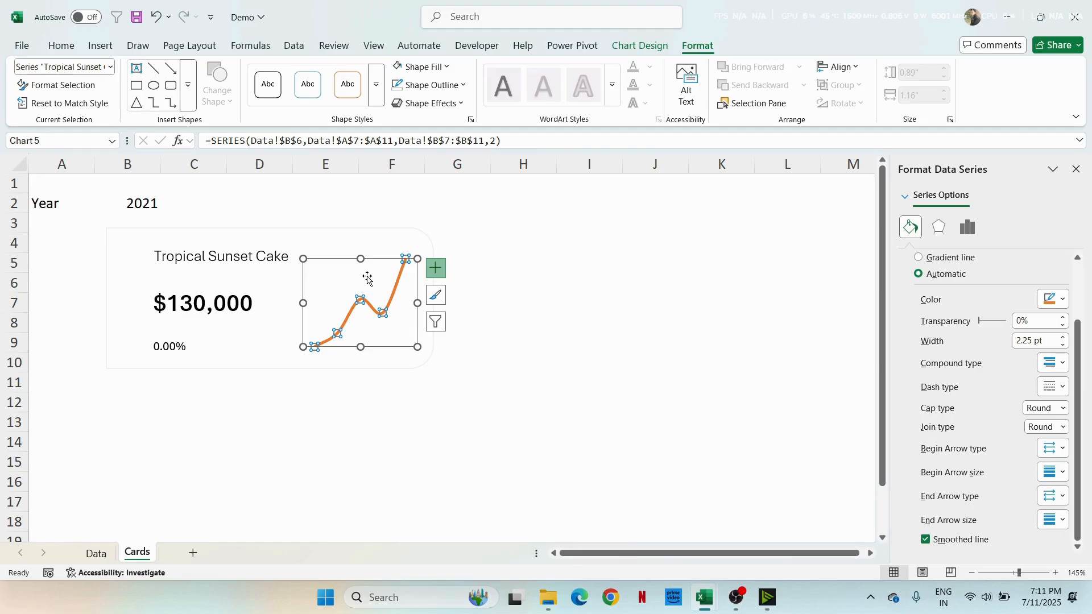
left_click(508, 454)
Step: Open the trend line series' line formatting and check the finished trend line styles in the Cards workbook
left_click(379, 313)
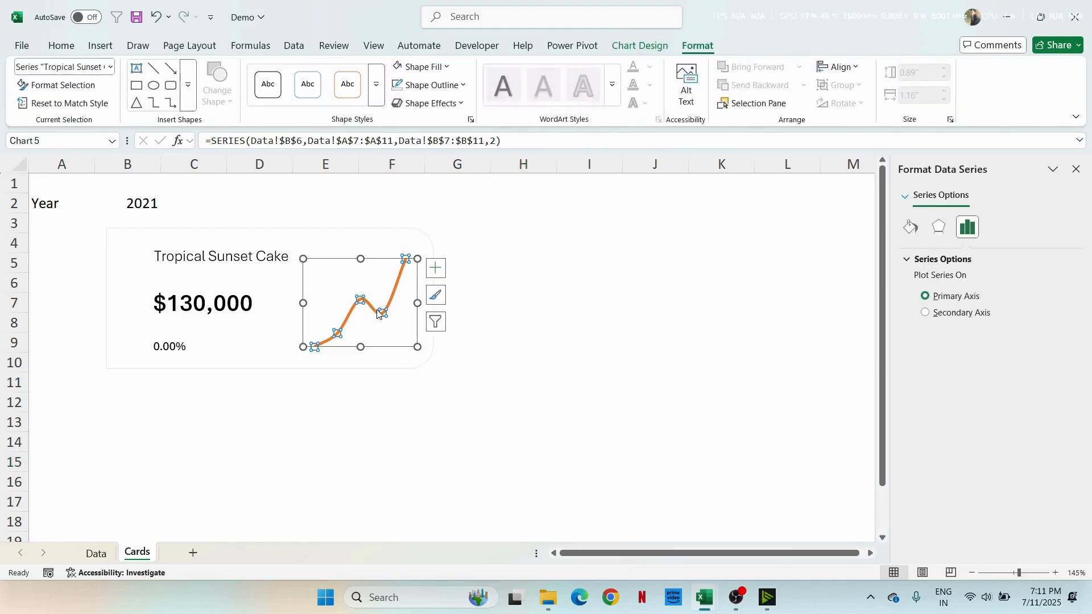
left_click(911, 227)
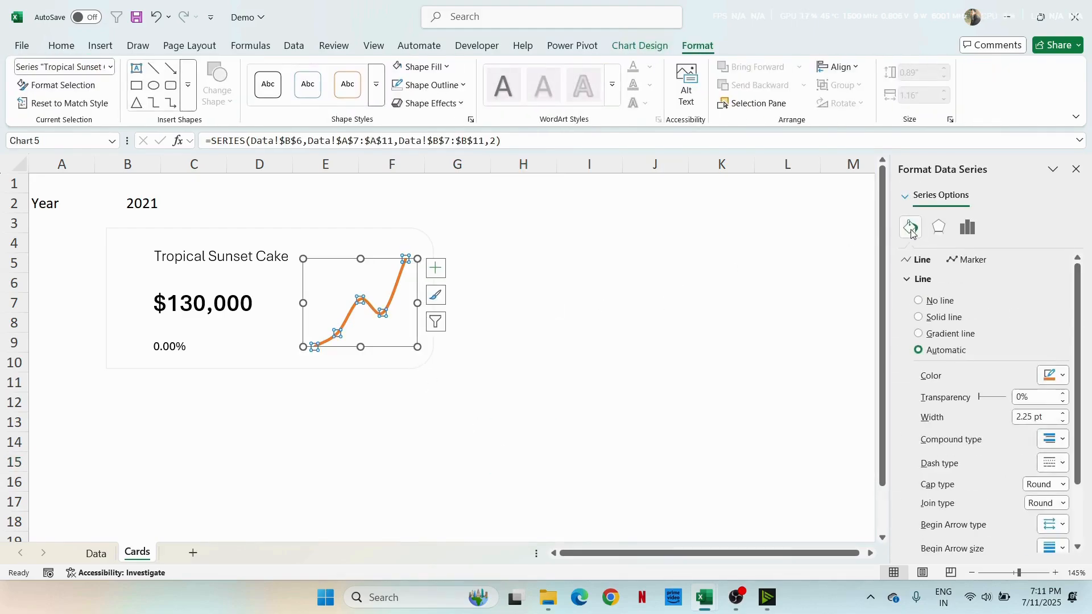
key("alt+Tab")
key("alt+Tab")
key("alt+Tab")
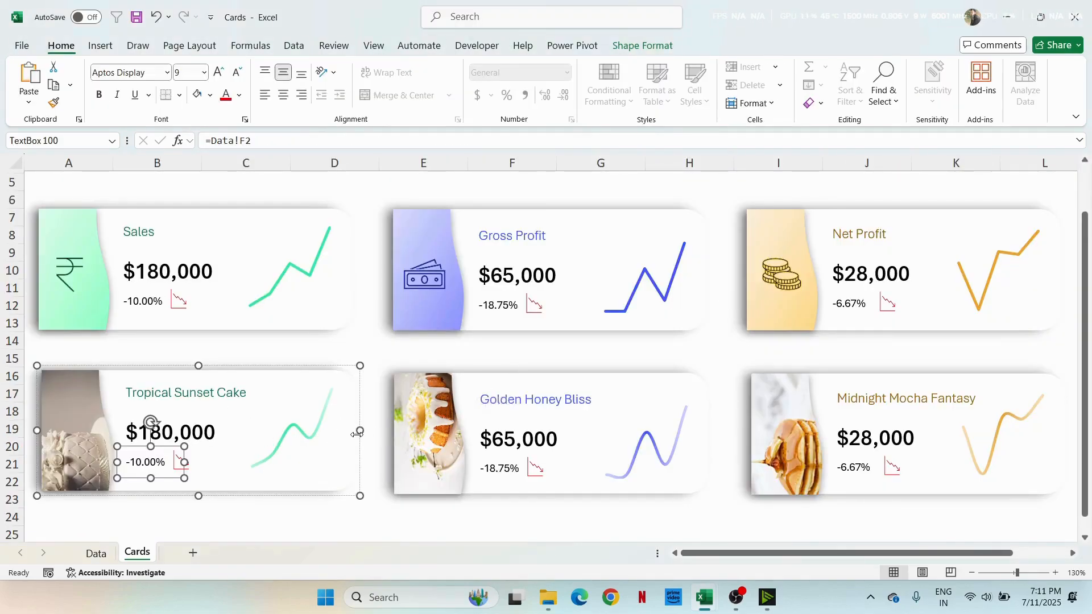
key("alt+Tab")
left_click(1055, 379)
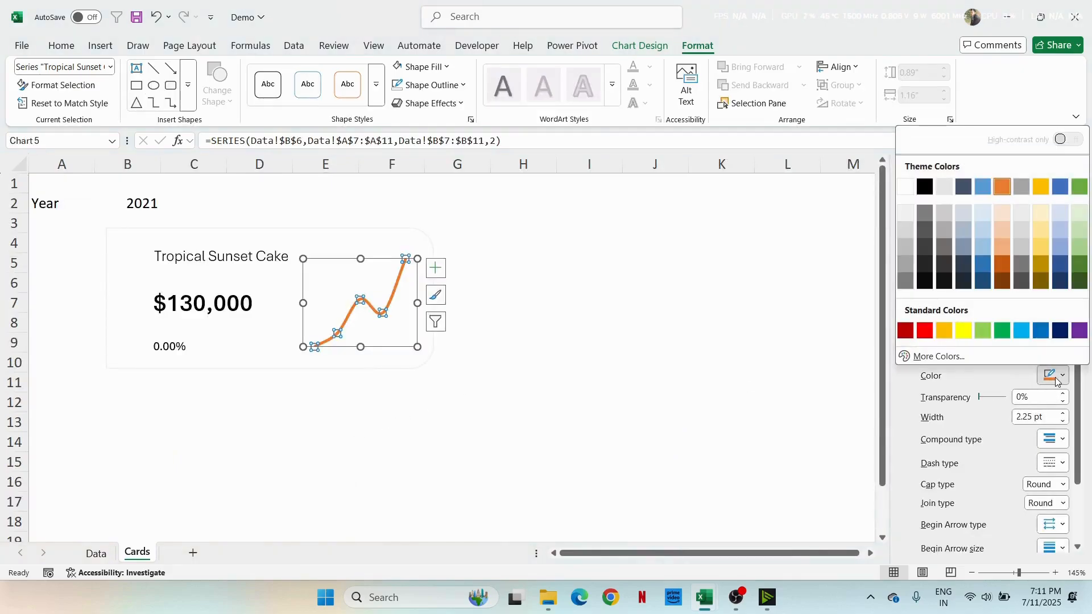
left_click(939, 387)
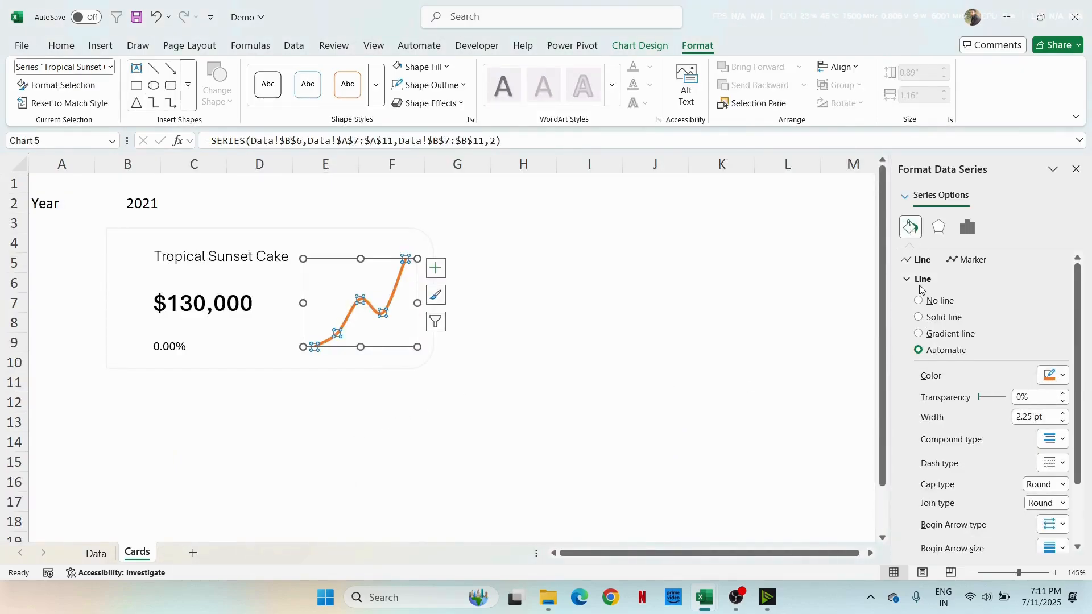
left_click(1053, 379)
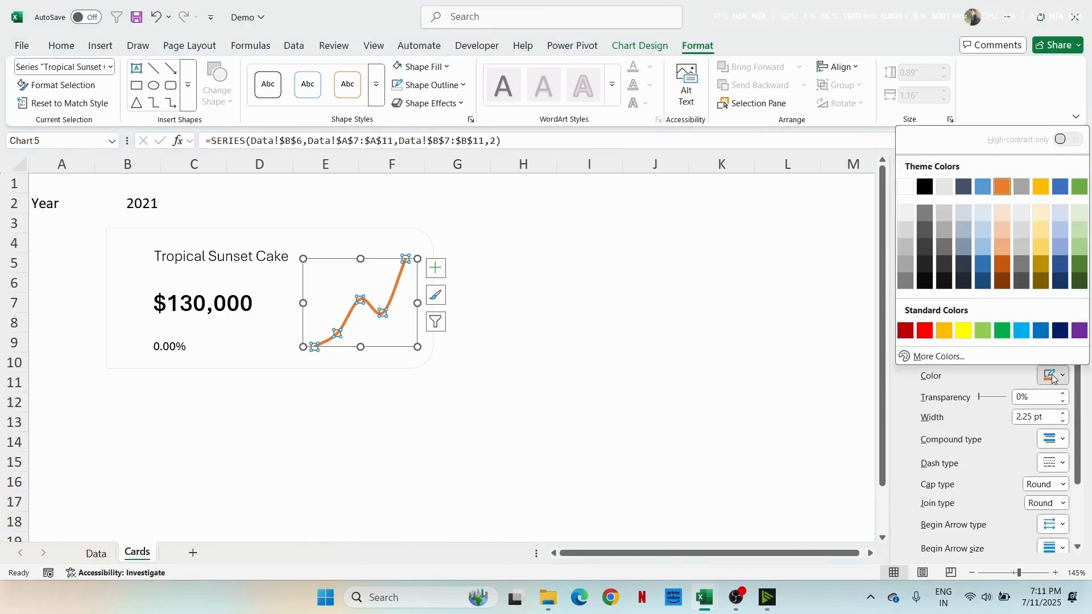
left_click(997, 362)
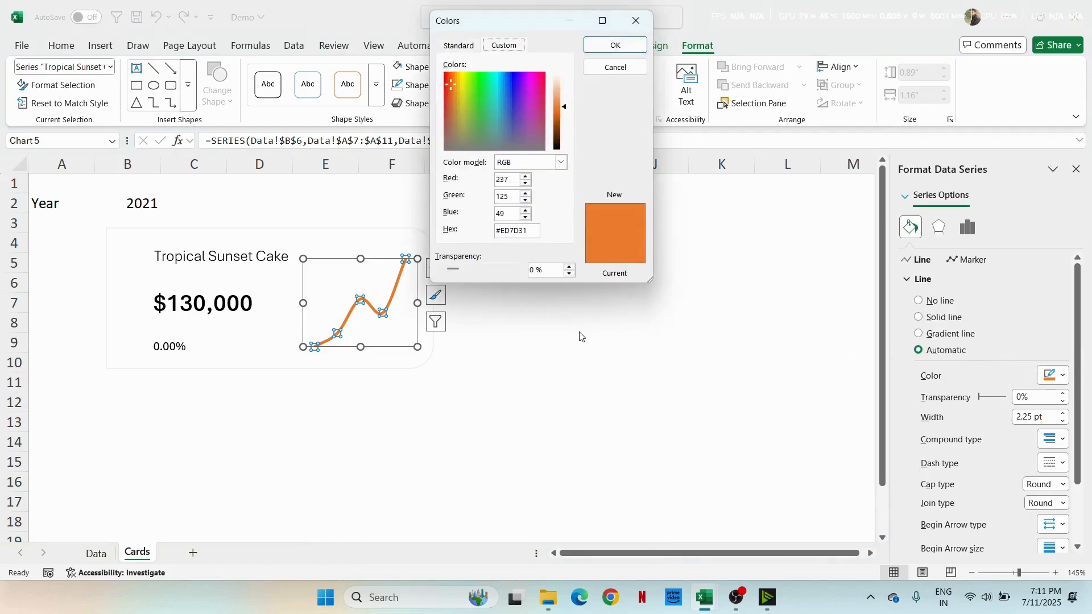
left_click(616, 67)
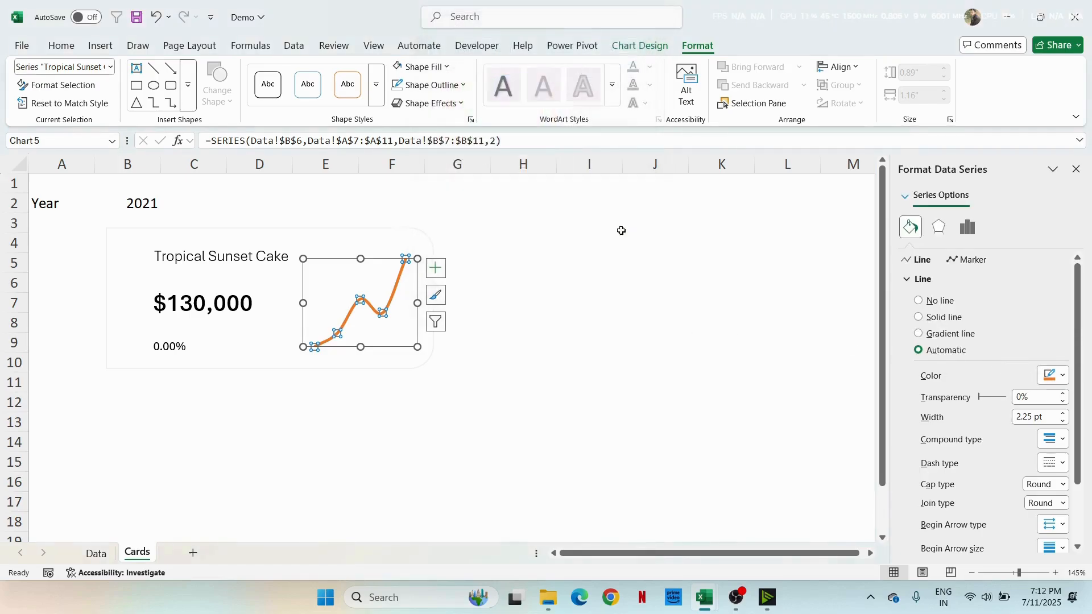
Step: Switch to the Cards workbook and copy the hex colour #3CE6A2 of the Tropical Sunset Cake trend line's middle gradient stop
key("alt+Tab")
double_click(291, 431)
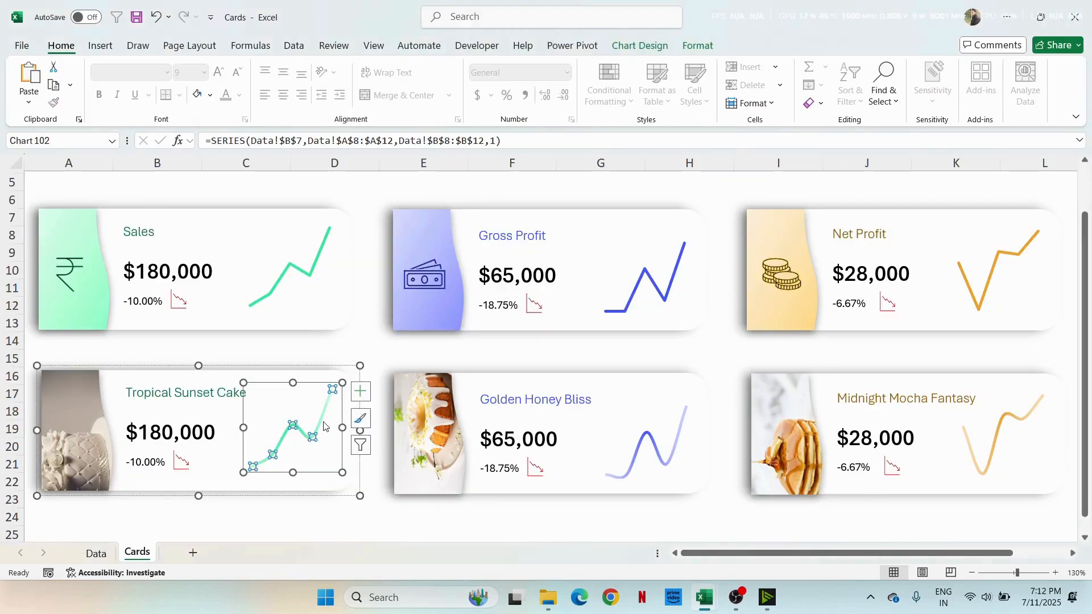
left_click(911, 228)
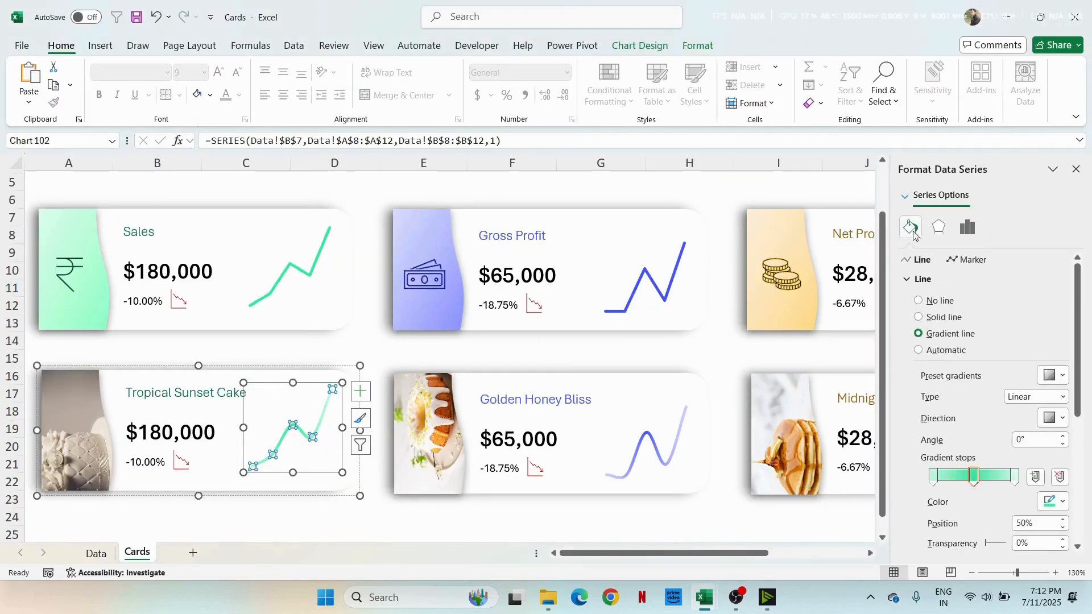
left_click(1054, 502)
left_click(936, 484)
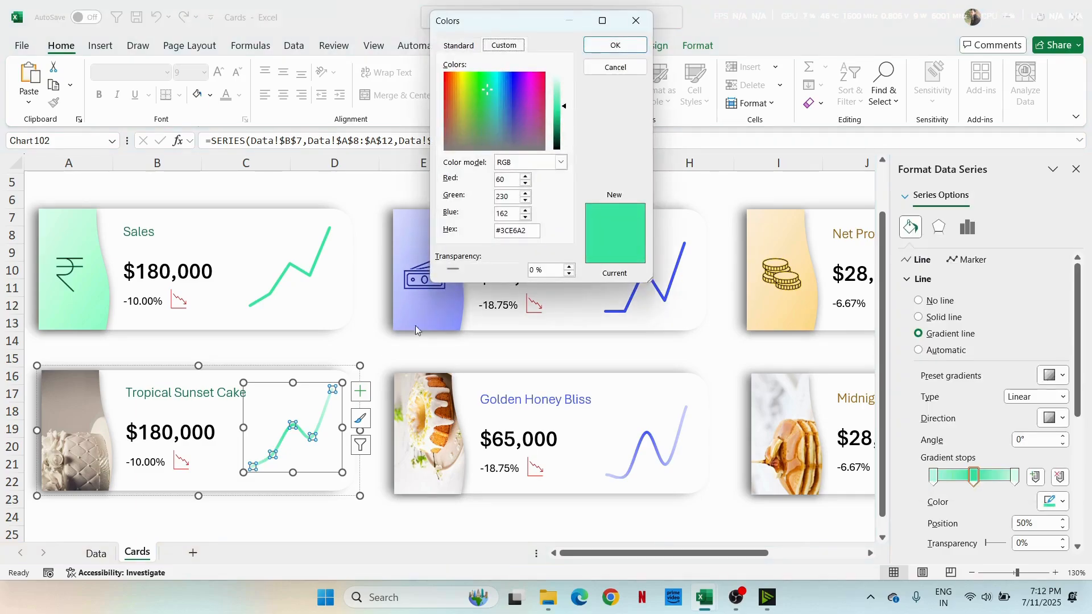
double_click(535, 231)
Step: Return to the Demo workbook, apply a gradient line to the trend line series, and remove its two inner gradient stops
key("alt+Tab")
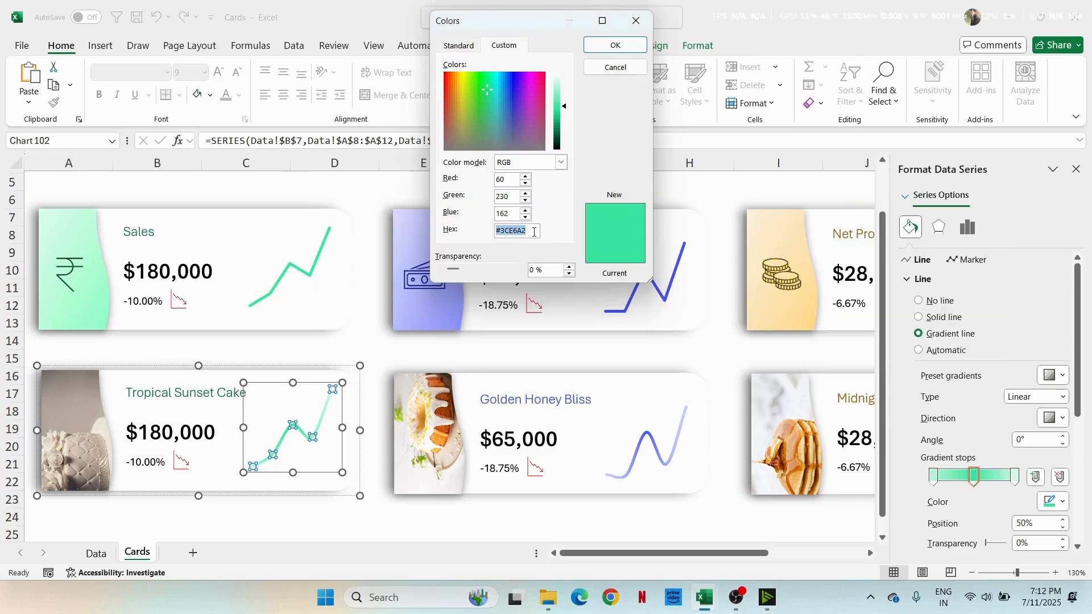
key("alt+Tab")
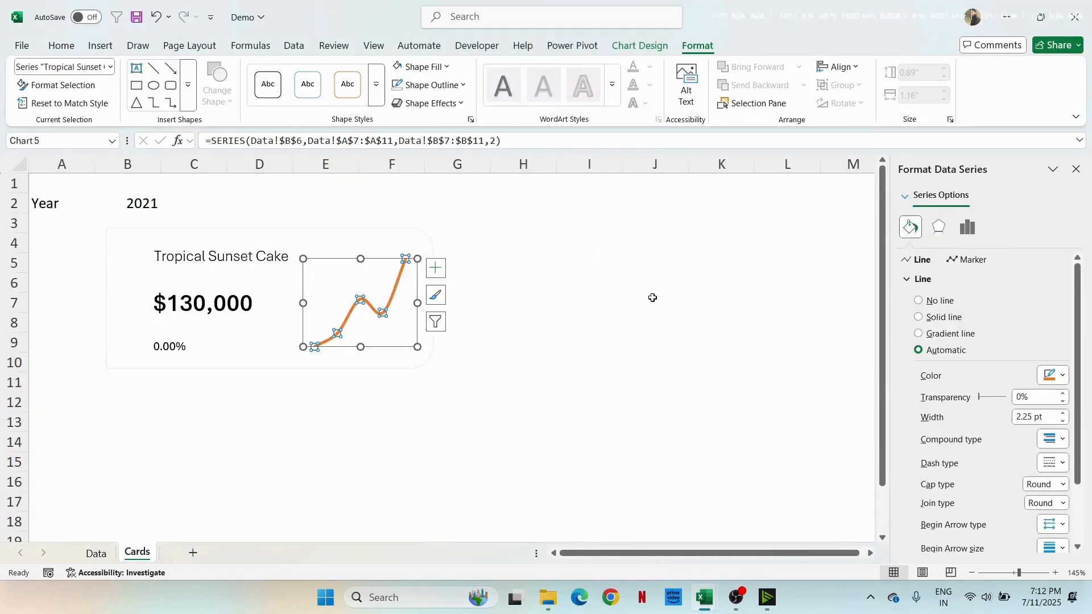
left_click(949, 334)
left_click(993, 481)
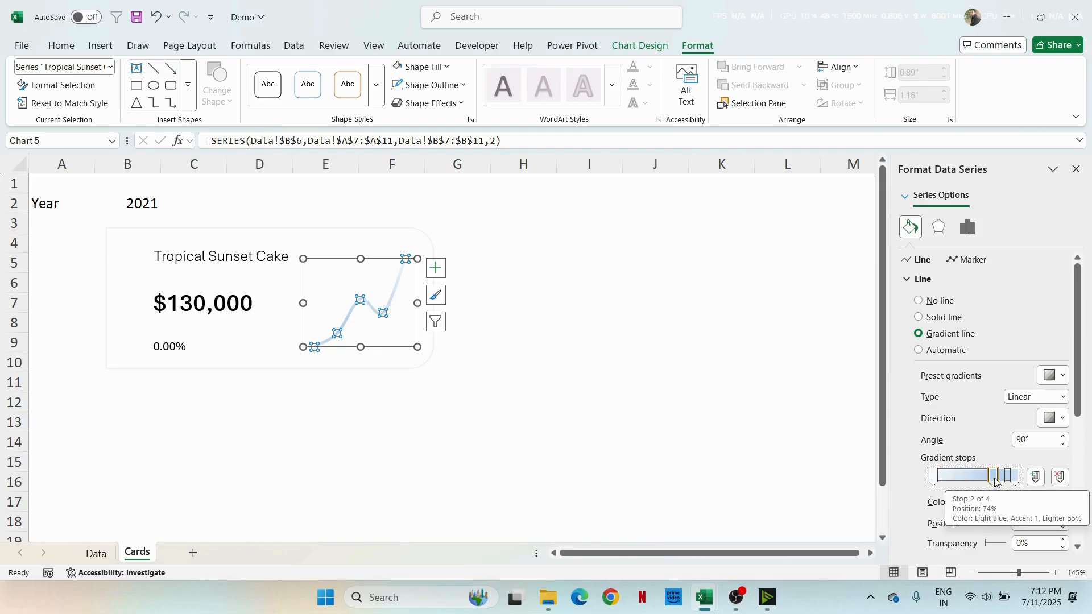
left_click(1060, 477)
left_click(1061, 477)
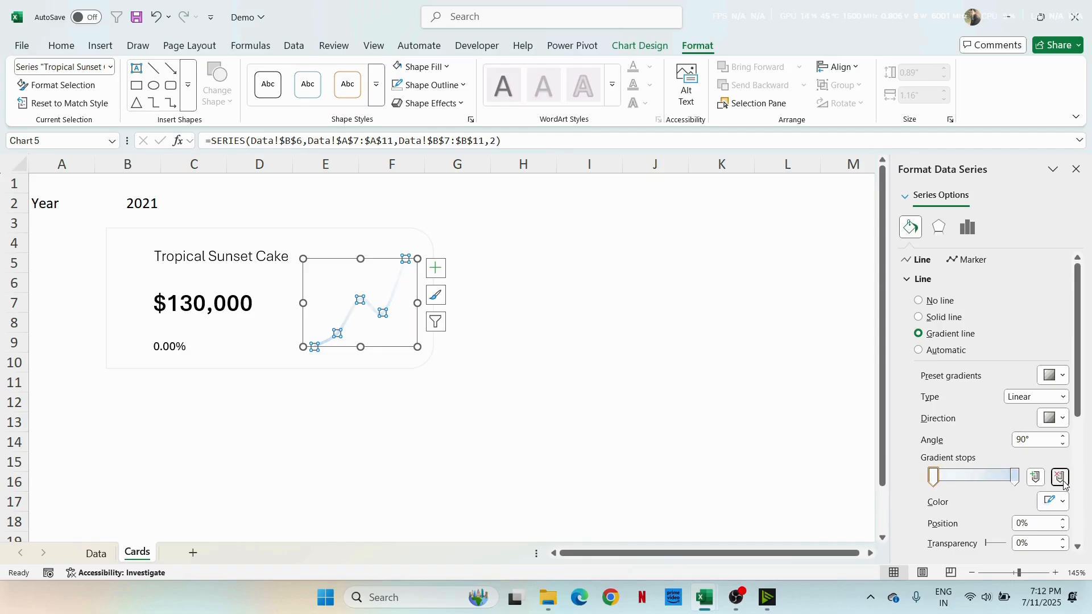
Step: Add a gradient stop between the two end stops of the trend line's gradient and set its position to 50%
left_click(981, 478)
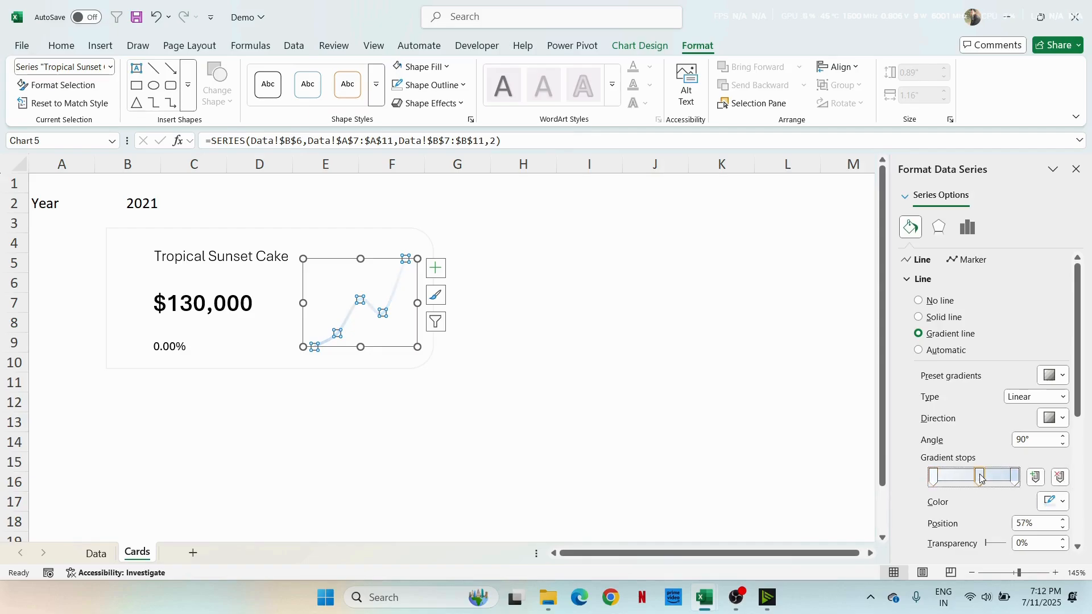
left_click(1063, 527)
left_click(1063, 527)
left_click(1064, 527)
left_click(1064, 528)
left_click(1063, 527)
left_click(1063, 527)
left_click(1064, 527)
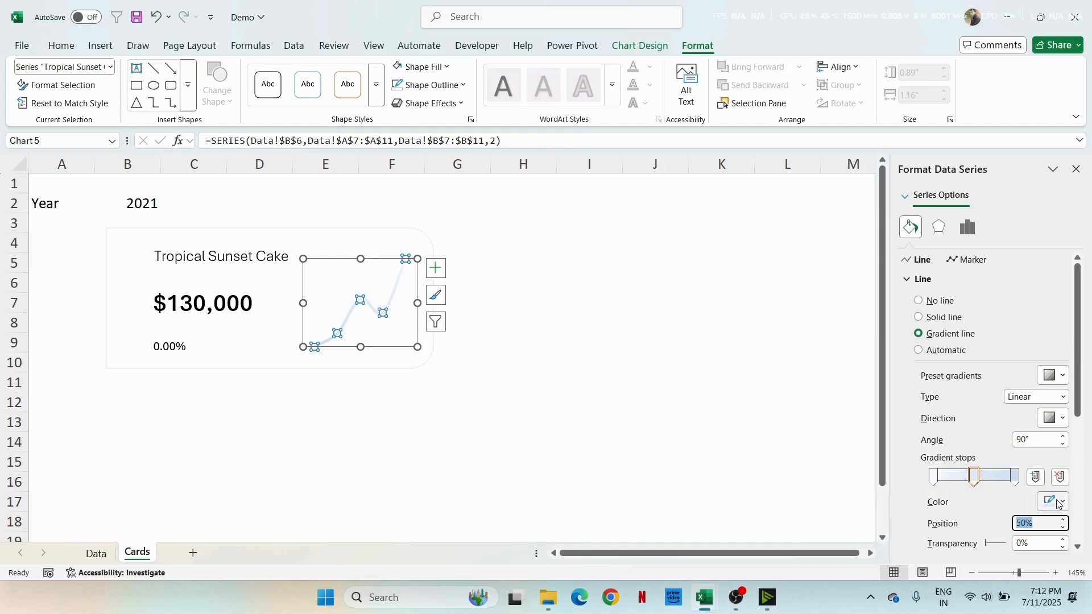
Step: Set the colour of the trend line's middle gradient stop to hex #3CE6A2
left_click(1056, 502)
left_click(939, 483)
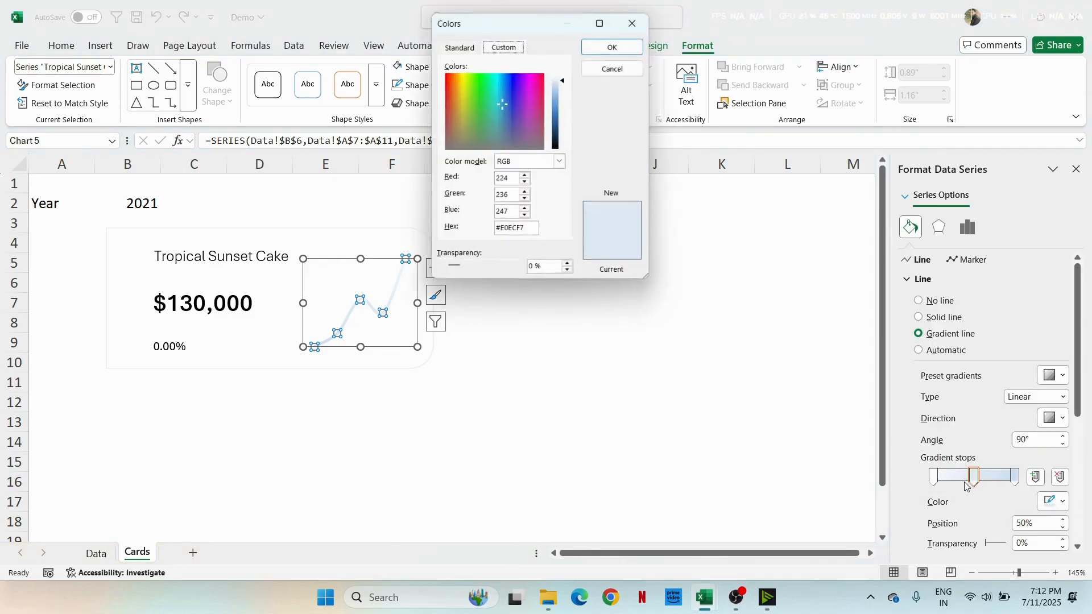
key("ctrl+a")
type("#3CE6A2")
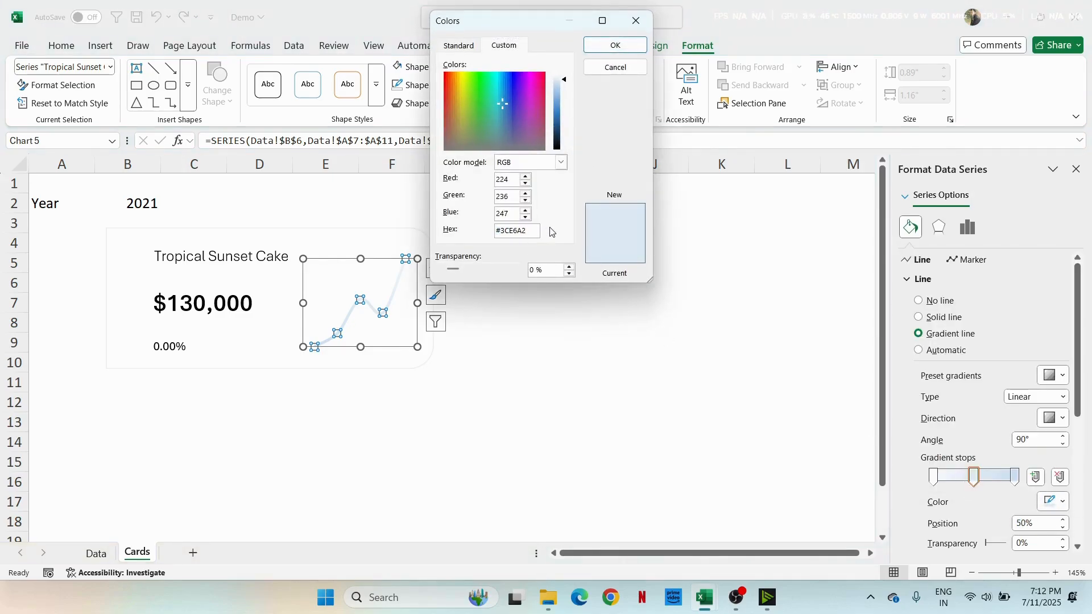
left_click(594, 47)
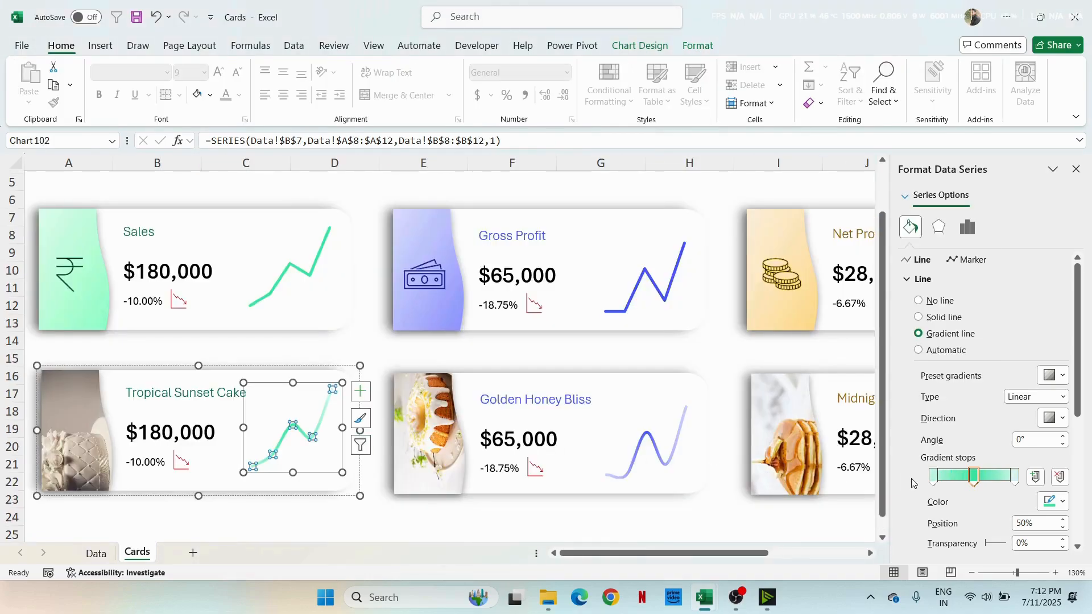
Step: Copy the hex colour of the first gradient stop on the Tropical Sunset Cake trend line in the Cards workbook
left_click(933, 478)
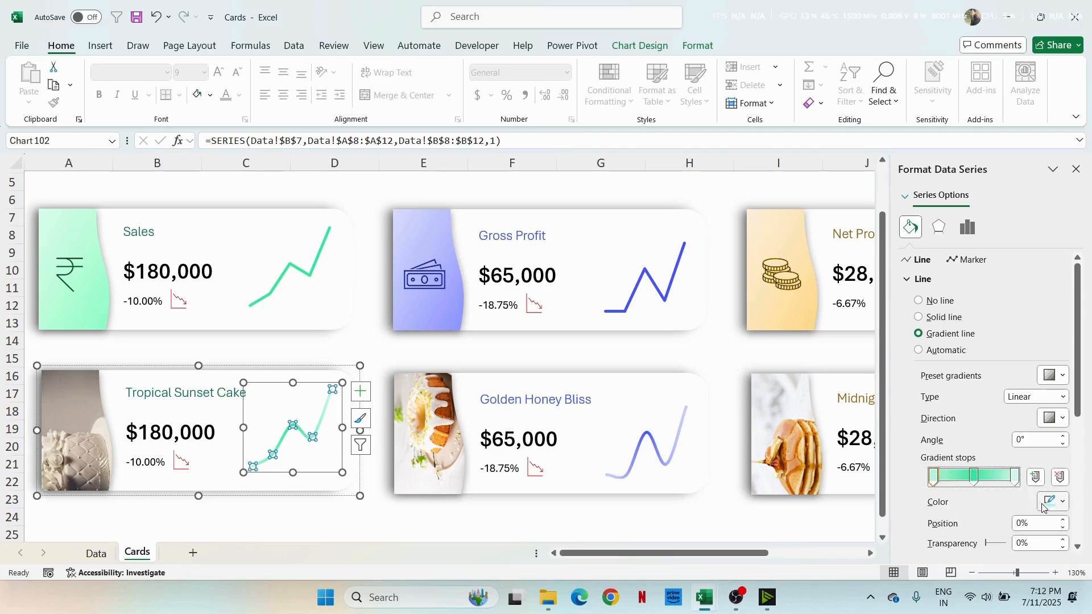
left_click(1054, 501)
left_click(951, 485)
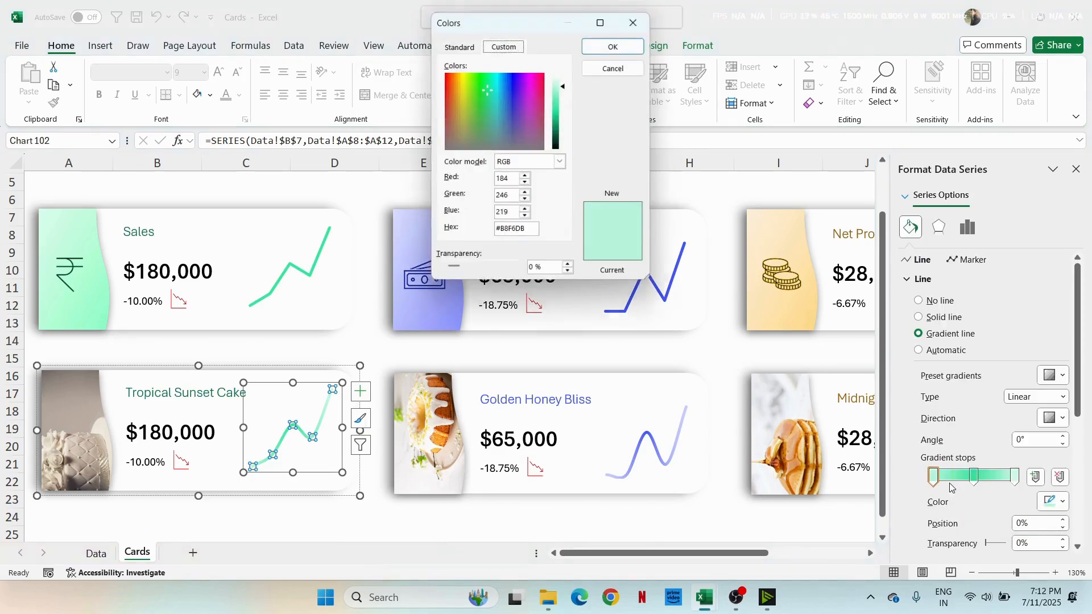
double_click(530, 232)
key("ctrl+c")
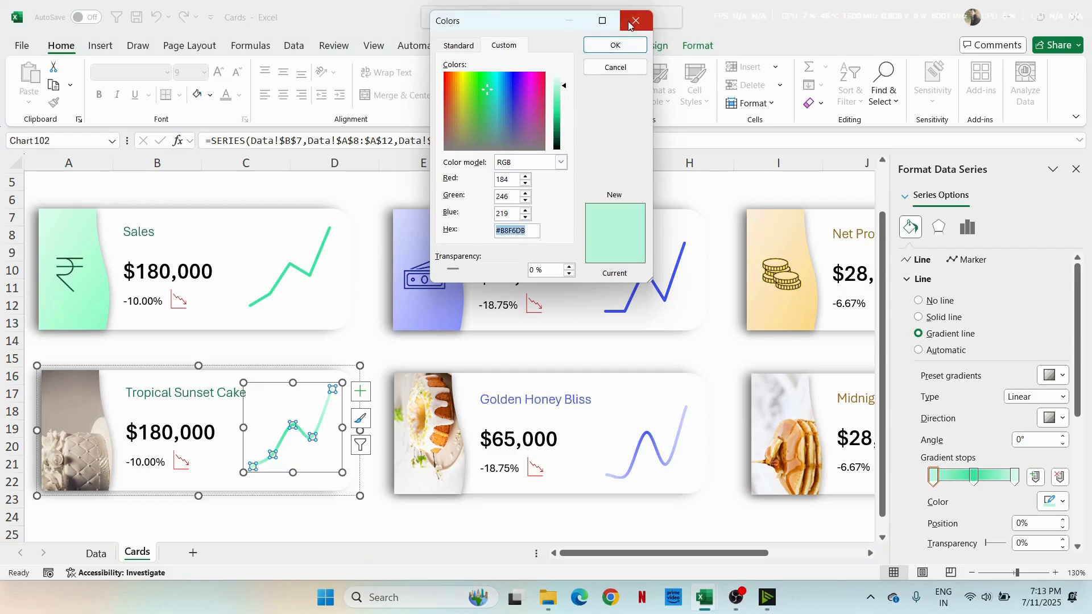
left_click(636, 20)
Step: In the Demo workbook, set the first gradient stop of the card's trend line to #B8F6DB
key("alt+Tab")
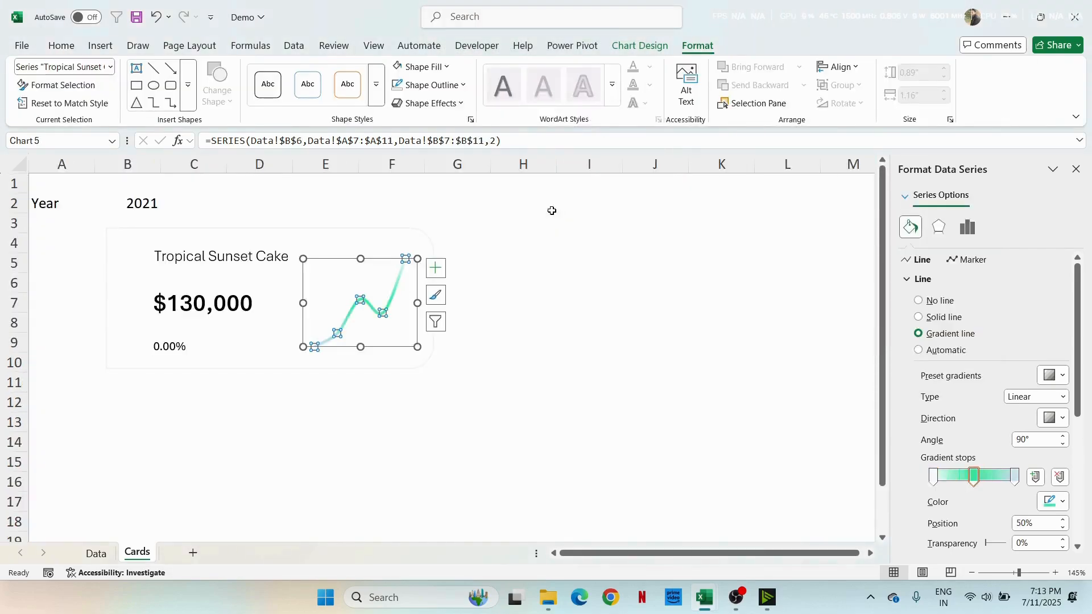
left_click(933, 476)
left_click(1053, 502)
left_click(944, 482)
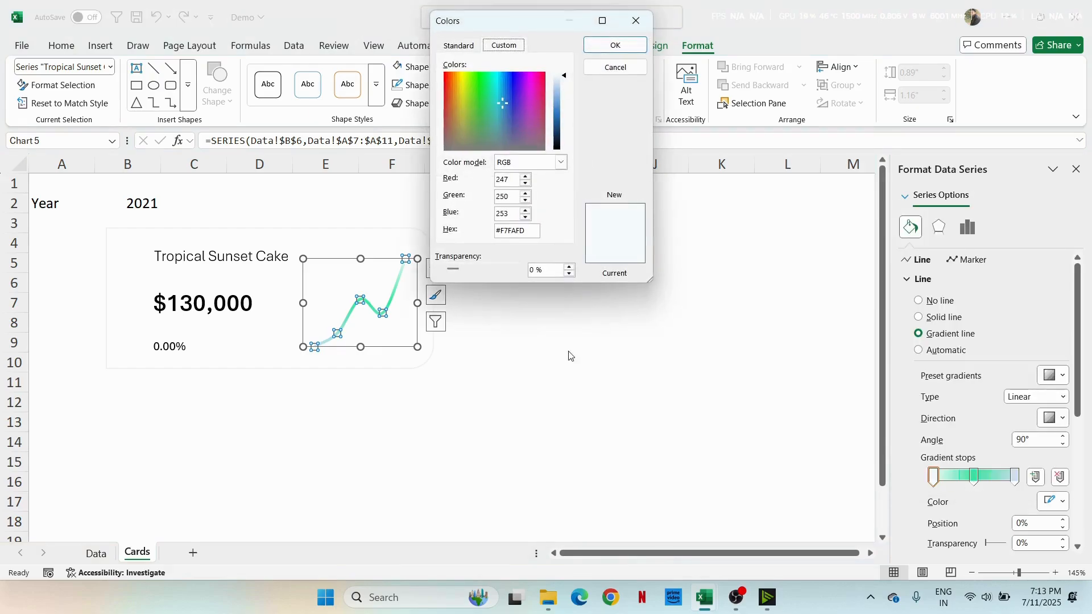
double_click(526, 231)
key("ctrl+v")
left_click(615, 45)
Step: Apply the same light green to the trend line's gradient stop at 100%
left_click(1015, 477)
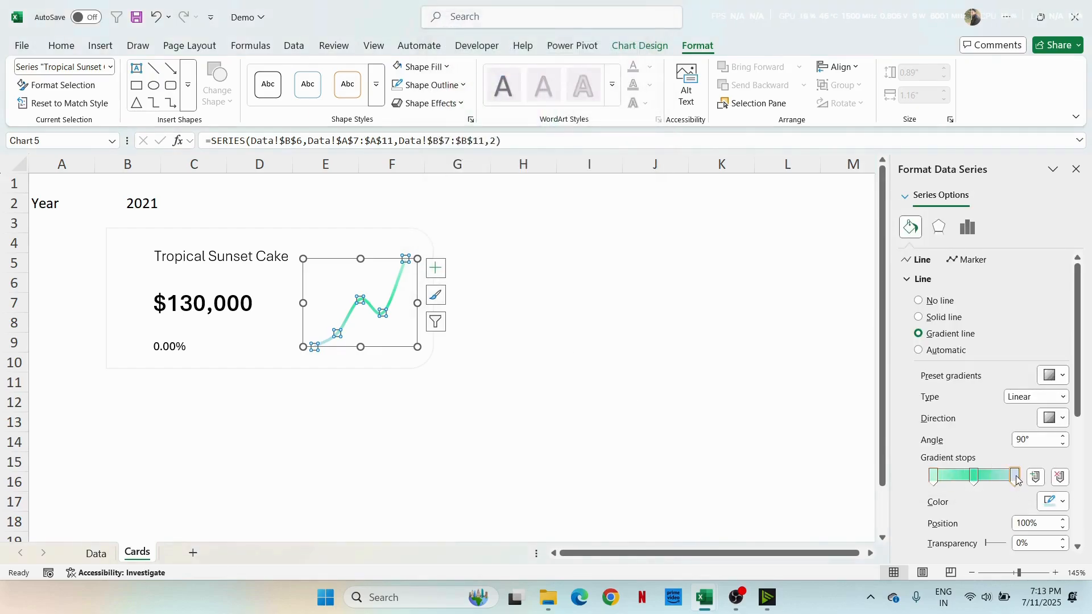
left_click(1062, 501)
left_click(910, 462)
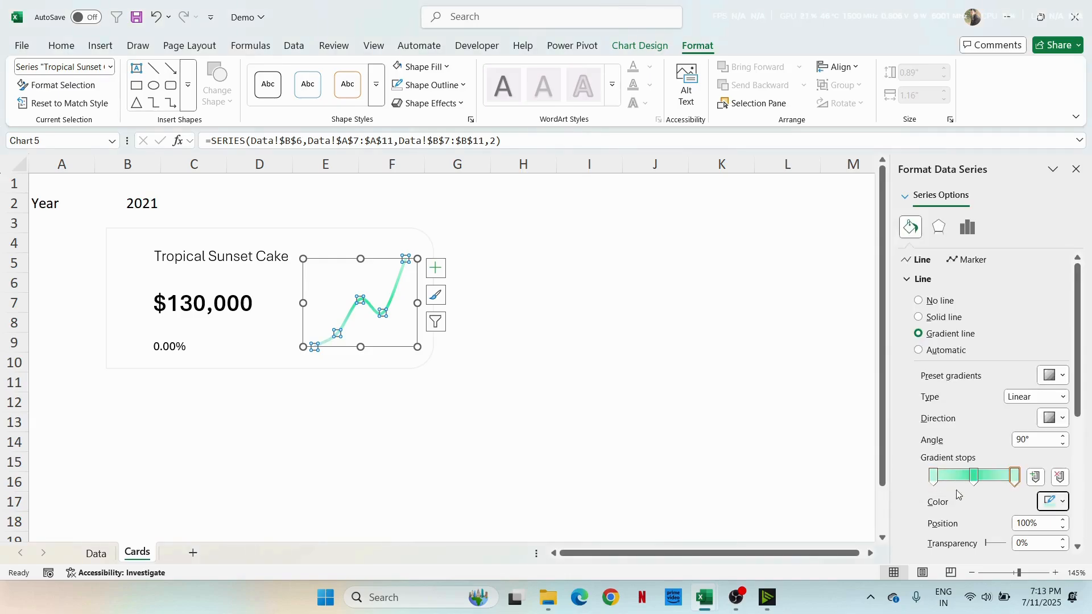
Step: Change the trend line's linear gradient to a horizontal direction and deselect the chart
left_click(1055, 424)
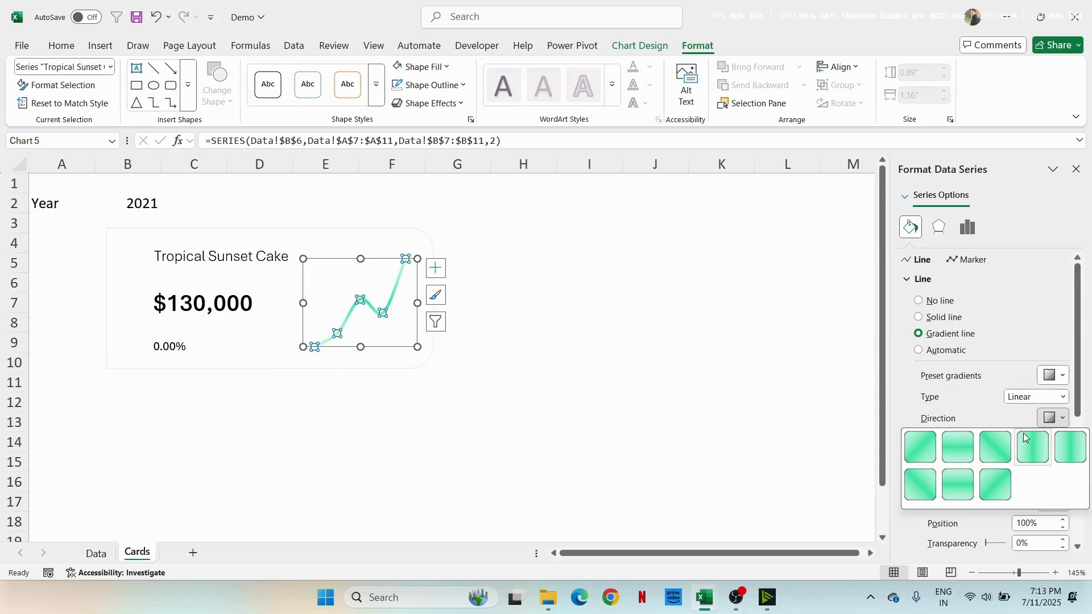
left_click(1031, 450)
left_click(565, 390)
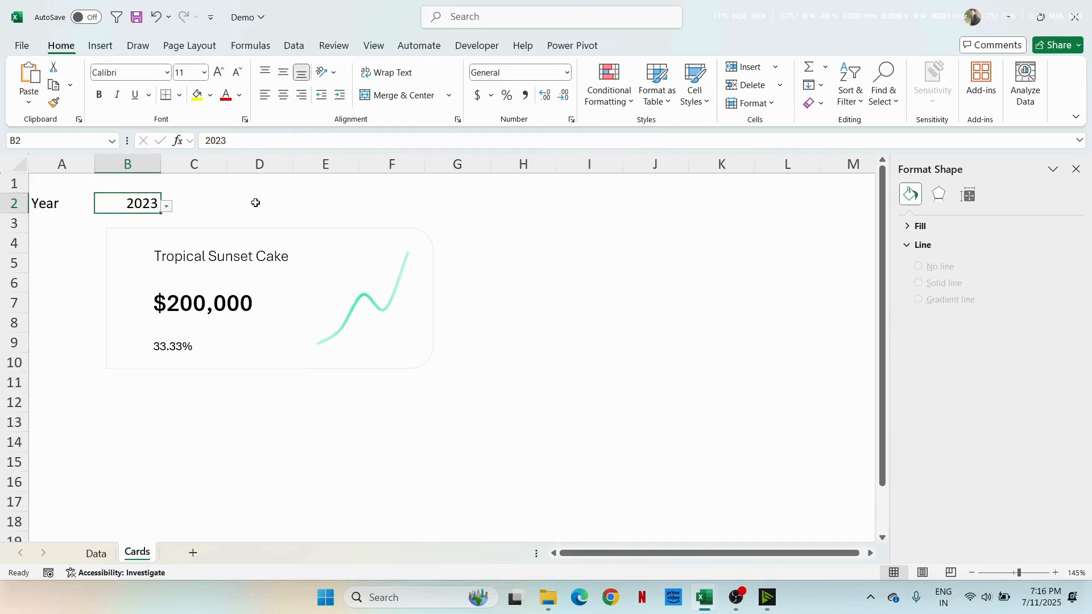
Step: Switch to the Cards workbook and set the year in A3 to 2022 to check the cards' change icons
left_click(255, 203)
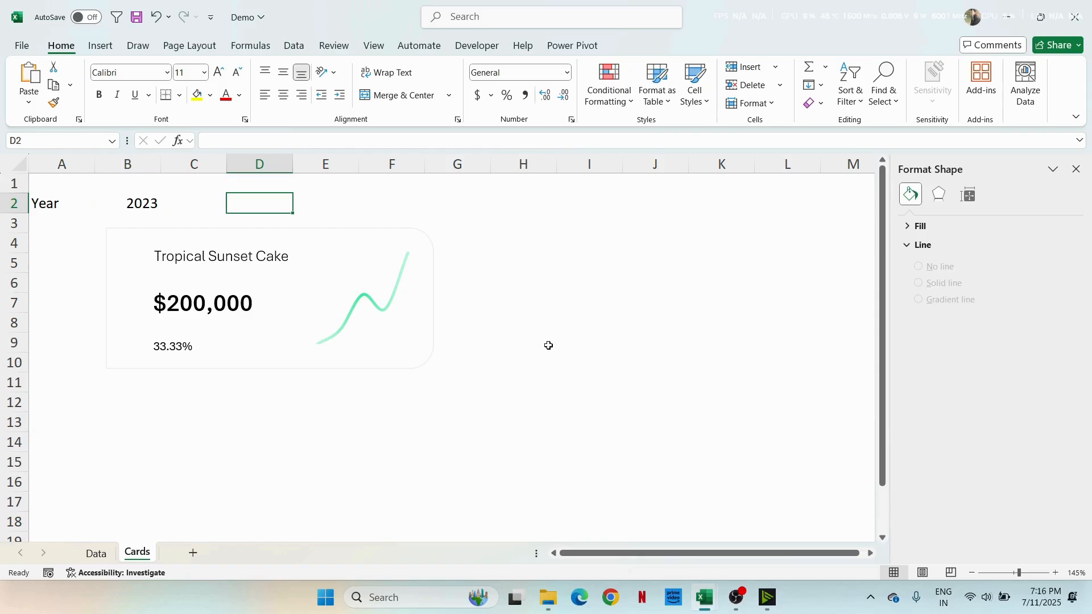
key("alt+Tab")
key("Tab")
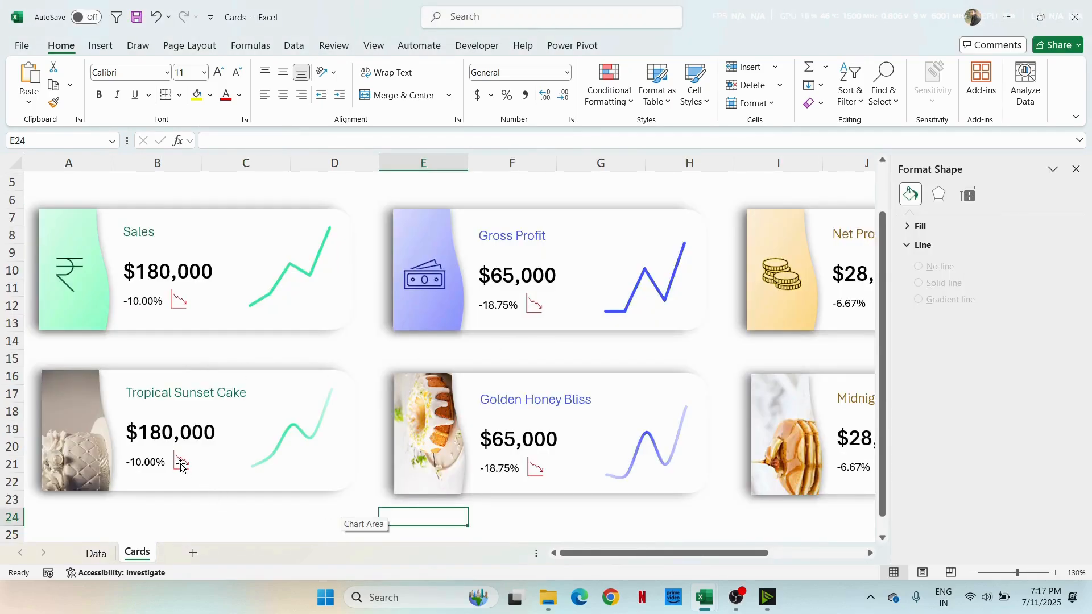
scroll(246, 362, "up", 1)
scroll(246, 362, "up", 1)
left_click(104, 216)
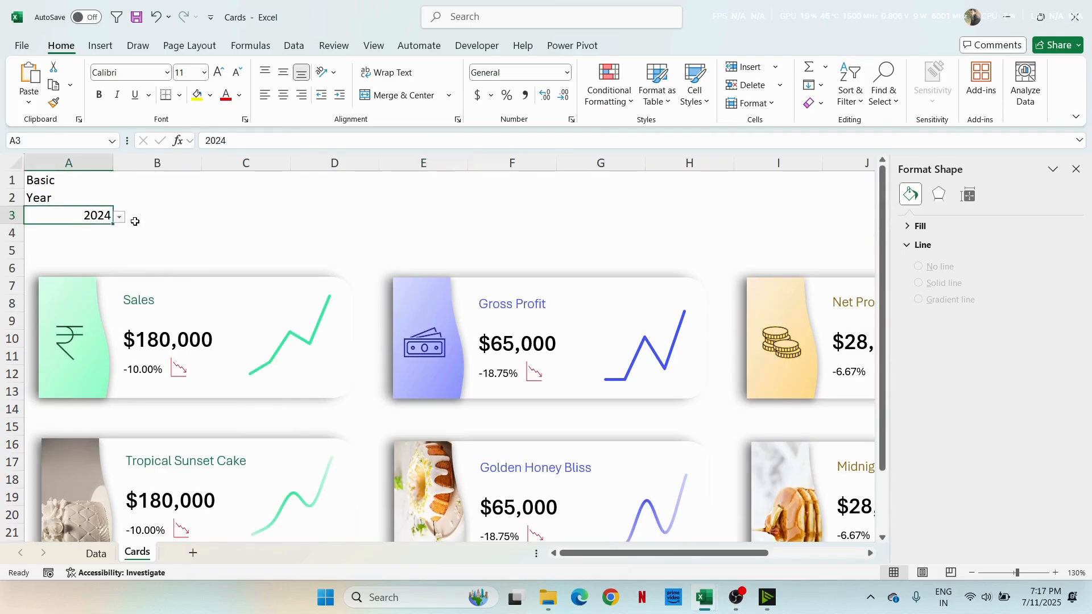
left_click(119, 217)
left_click(110, 243)
scroll(136, 246, "down", 1)
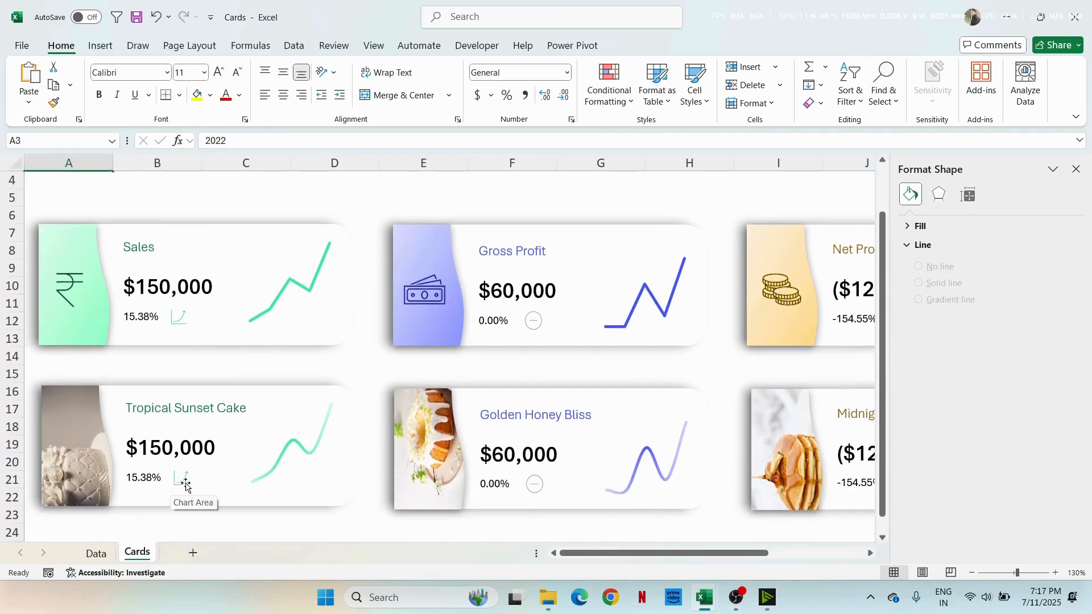
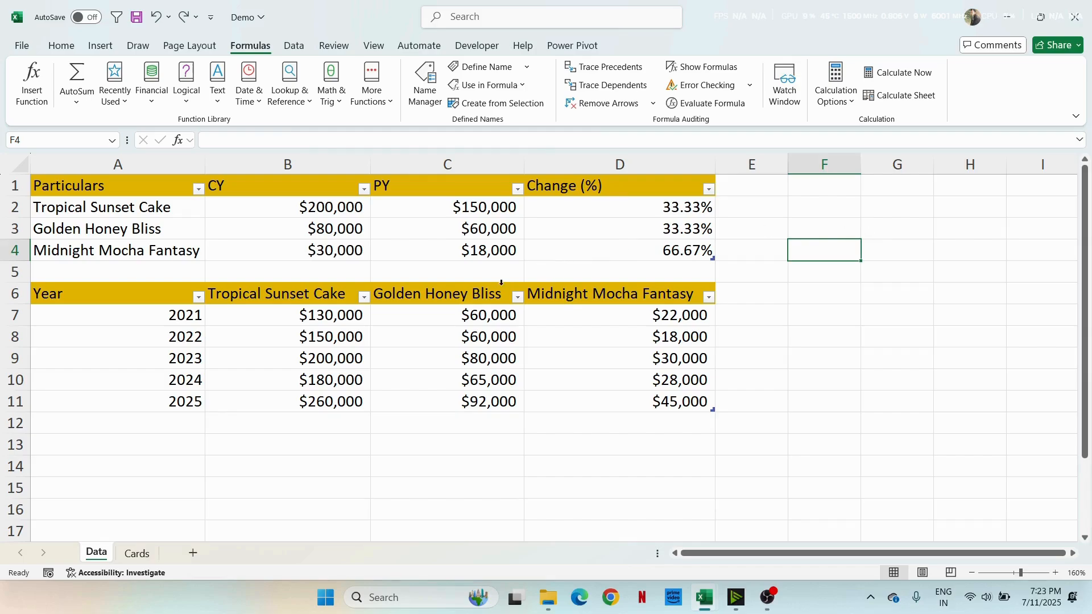
Step: Increase the height of rows 2 to 4 on the Demo workbook's Data sheet
left_click_drag(17, 218, 17, 318)
left_click_drag(11, 364, 14, 424)
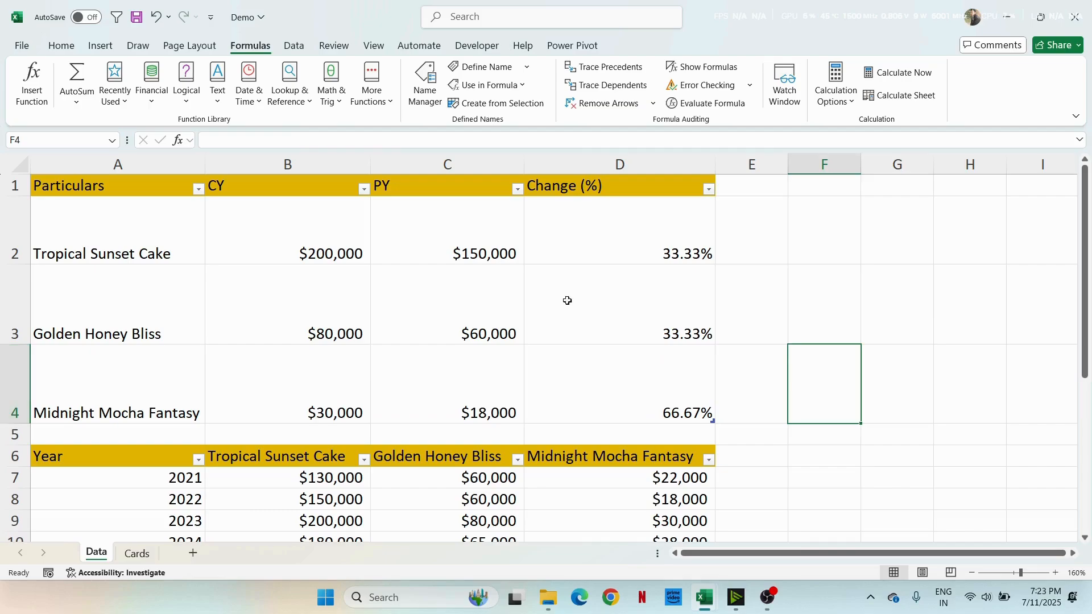
Step: Search the stock icons for "increase" and insert the thin rising-curve chart icon at cell G2
left_click(893, 238)
left_click(100, 45)
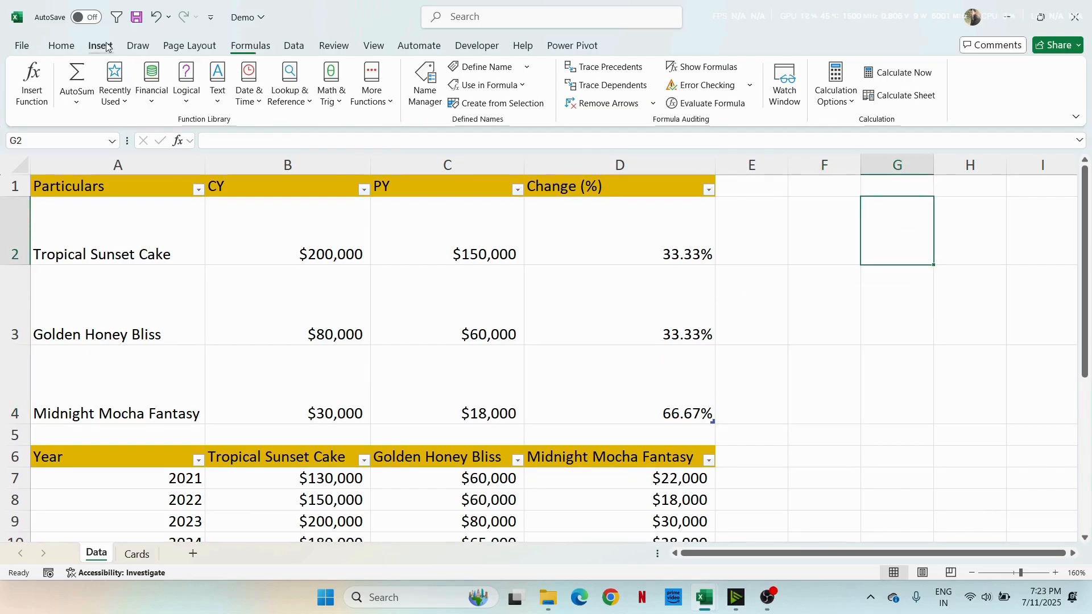
left_click(215, 103)
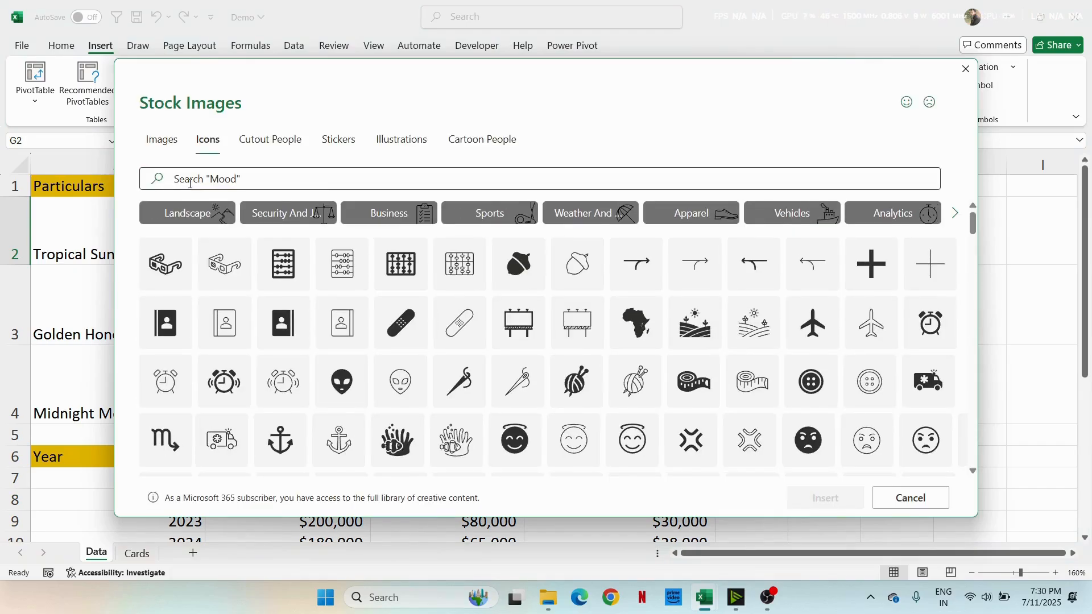
left_click(279, 180)
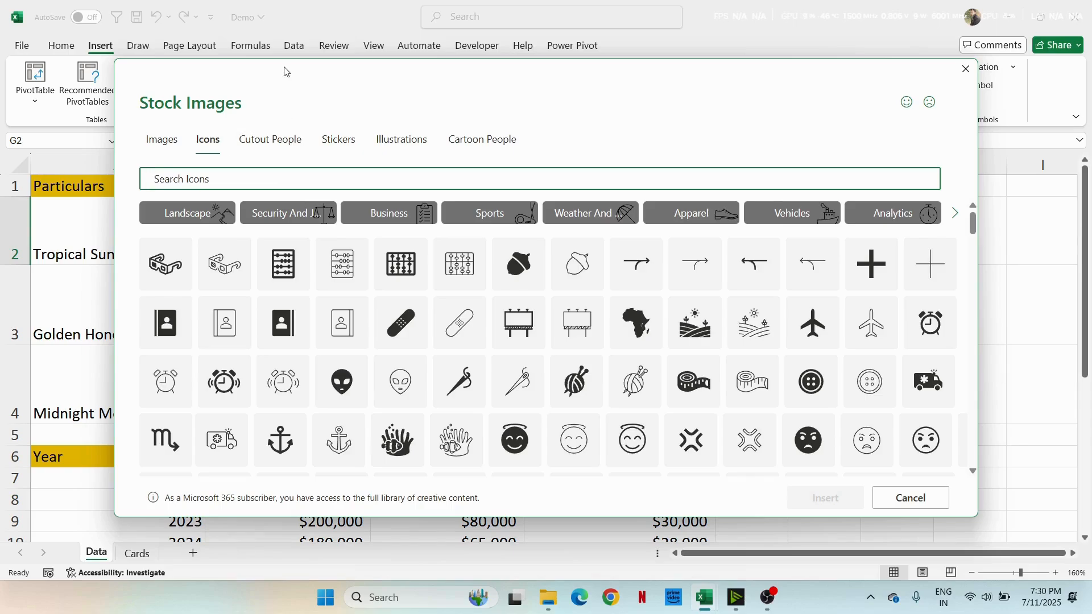
left_click_drag(284, 71, 273, 423)
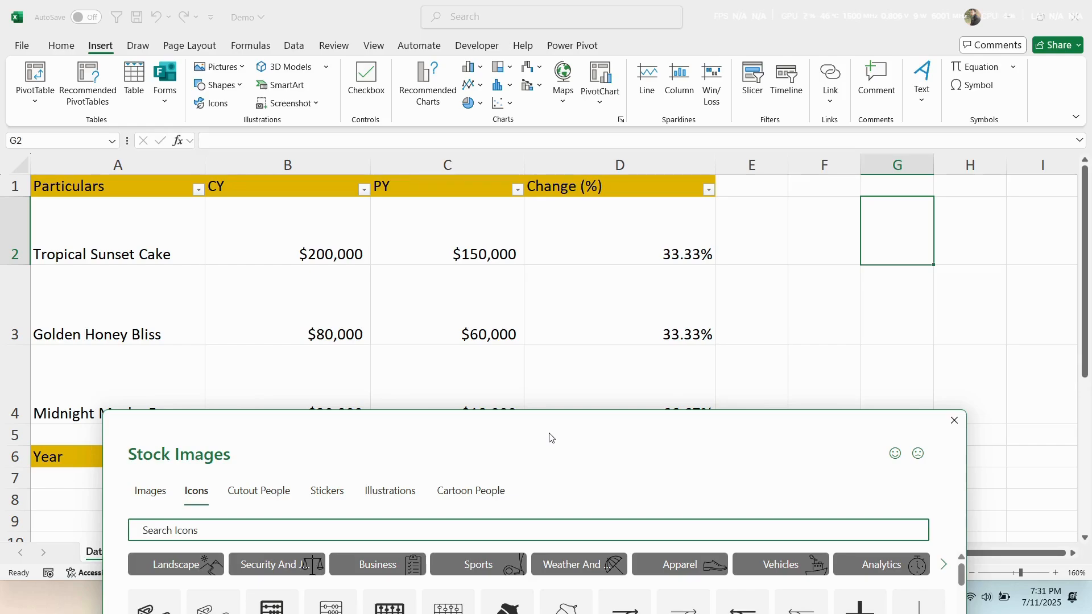
left_click_drag(547, 414, 548, 67)
left_click(283, 181)
type("increase")
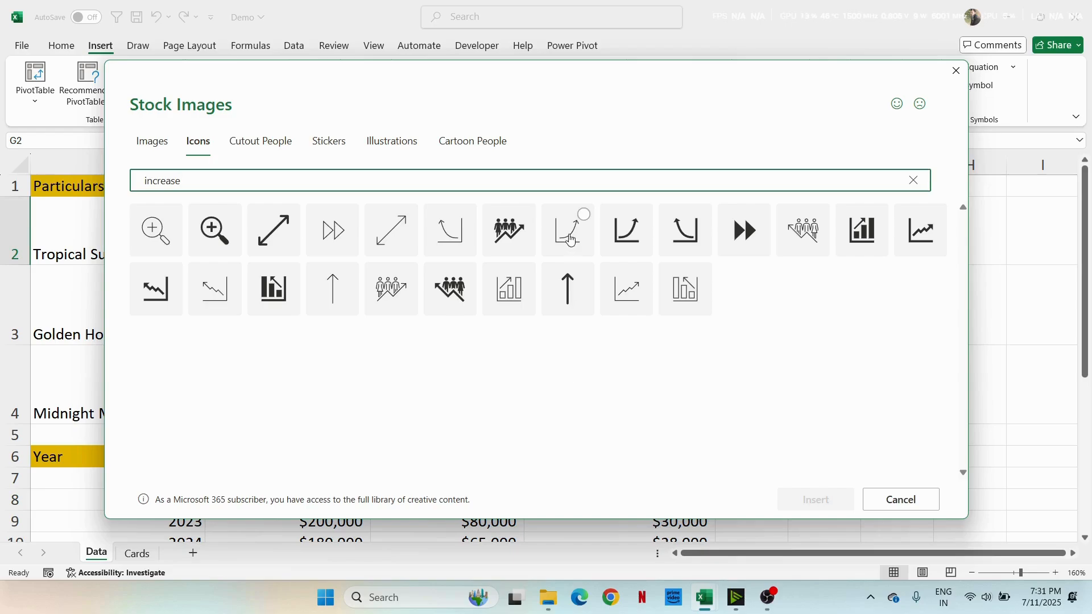
left_click(569, 238)
left_click(815, 500)
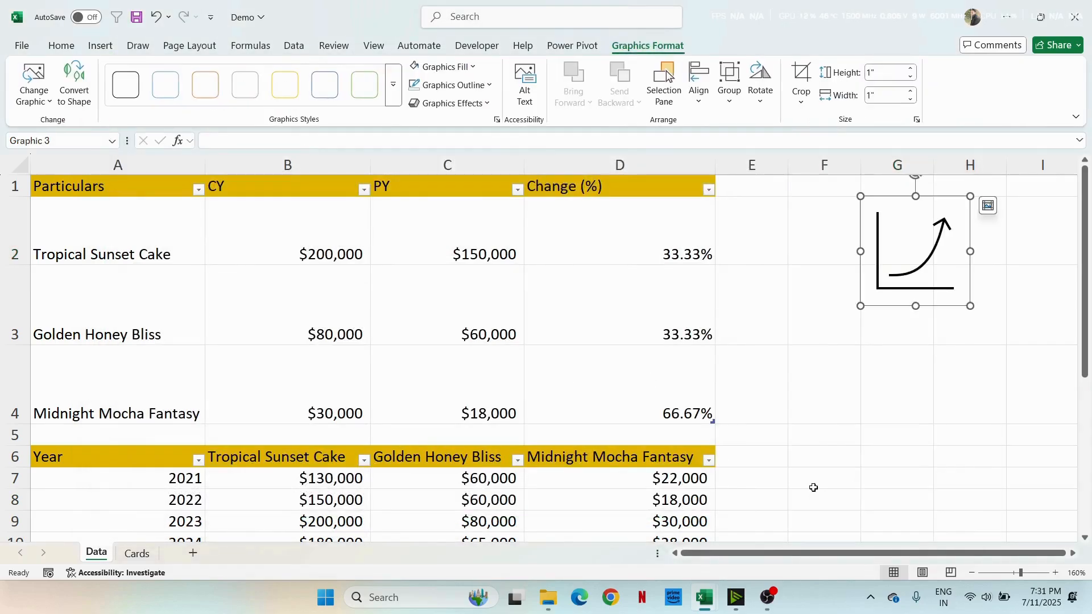
Step: Shrink the rising-curve icon to 0.5" by 0.5" so it sits inside cell G2
left_click_drag(971, 308, 901, 259)
left_click_drag(861, 196, 869, 204)
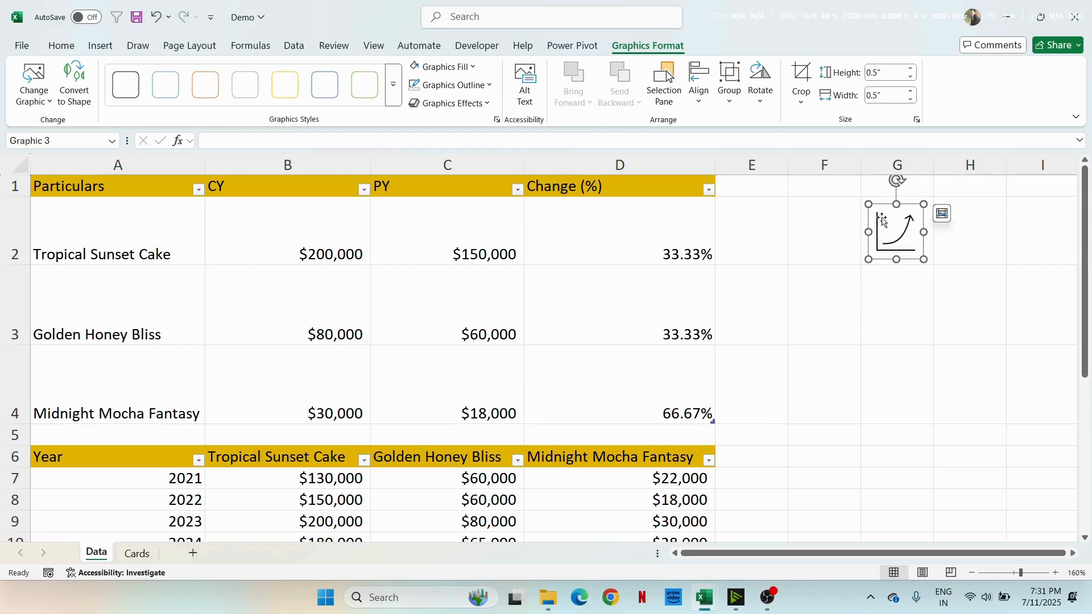
key("Escape")
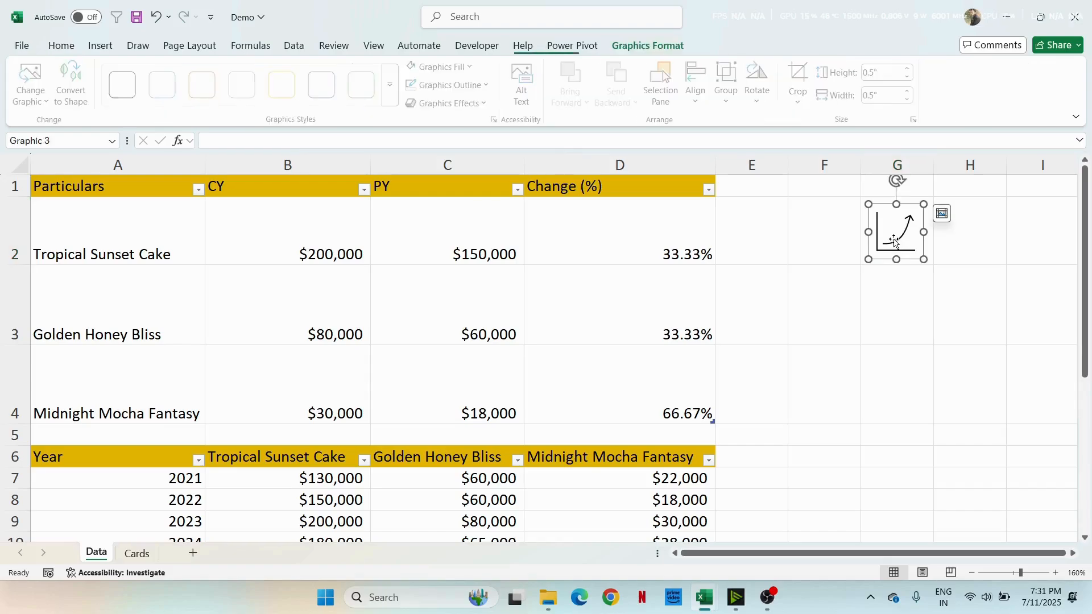
left_click(895, 239)
Step: Search the stock icons for "decrease" and insert the thin falling zigzag chart icon at cell G3
left_click(884, 316)
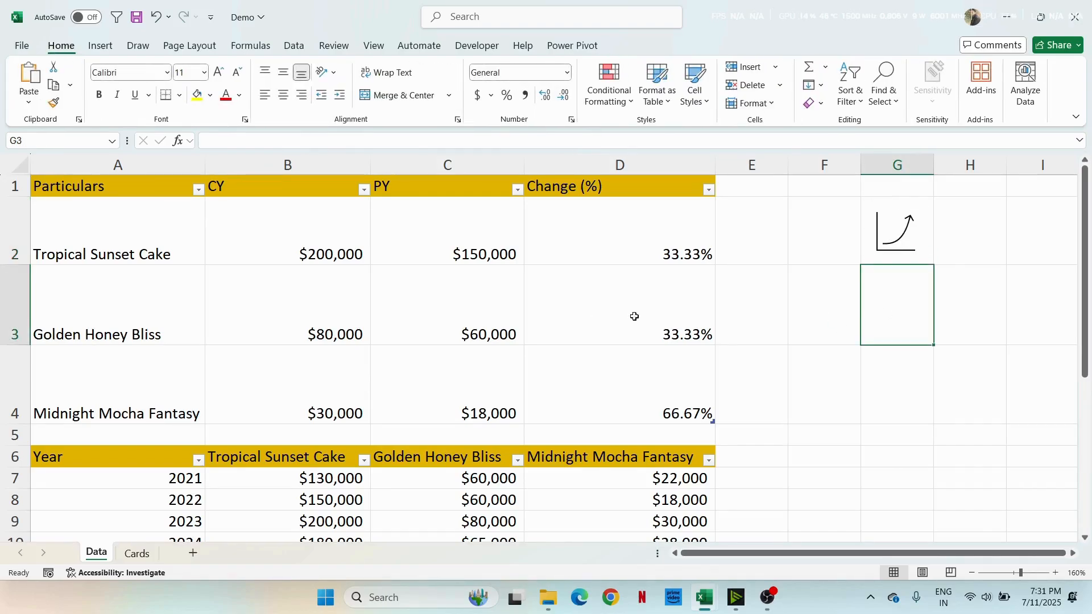
left_click(100, 46)
left_click(221, 103)
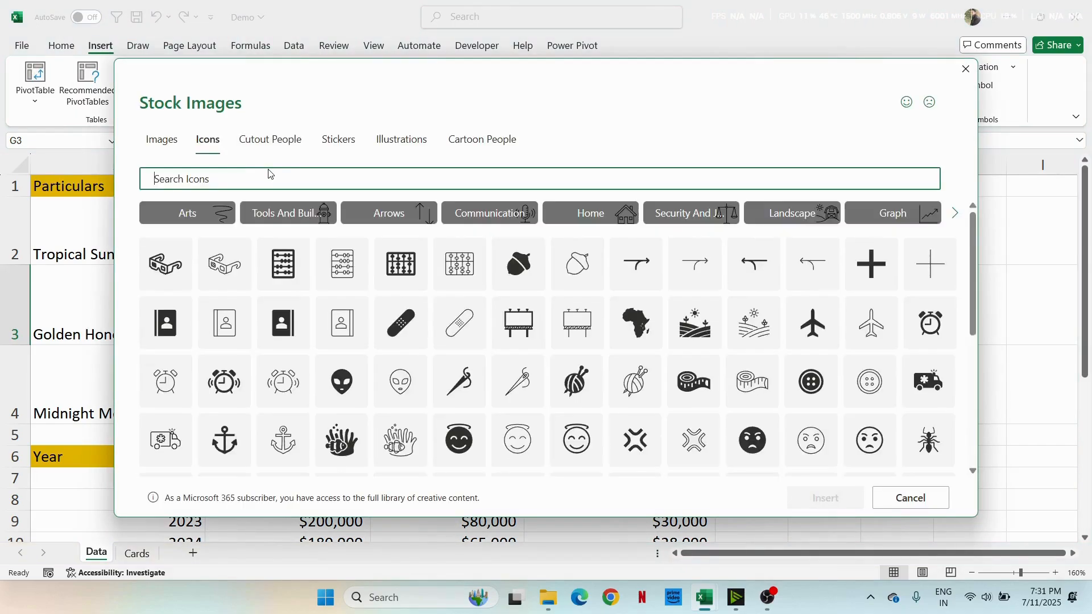
left_click(268, 174)
type("decrease")
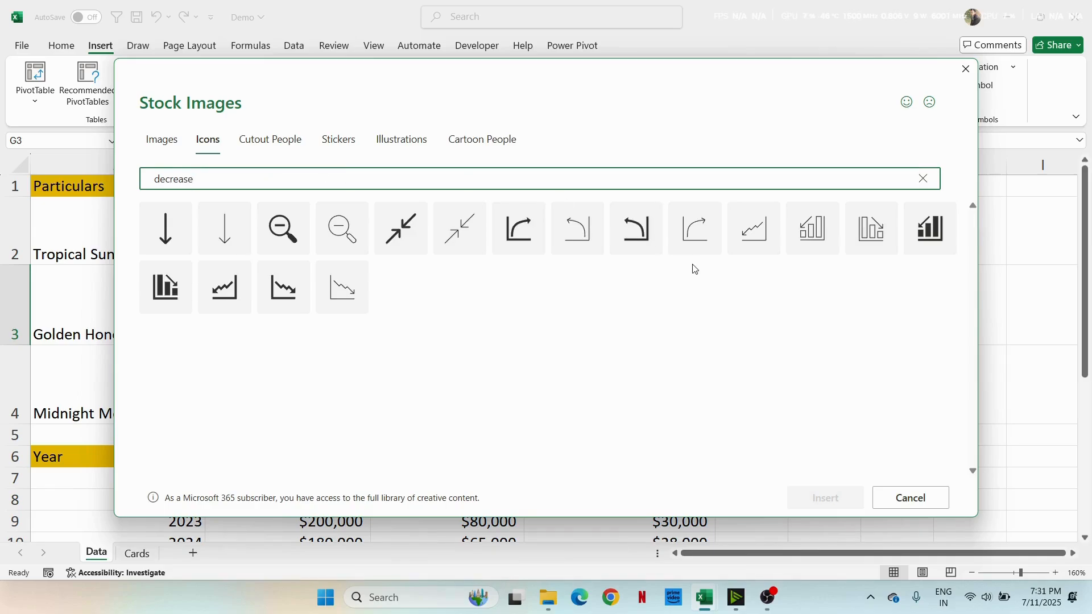
left_click(342, 287)
left_click(825, 498)
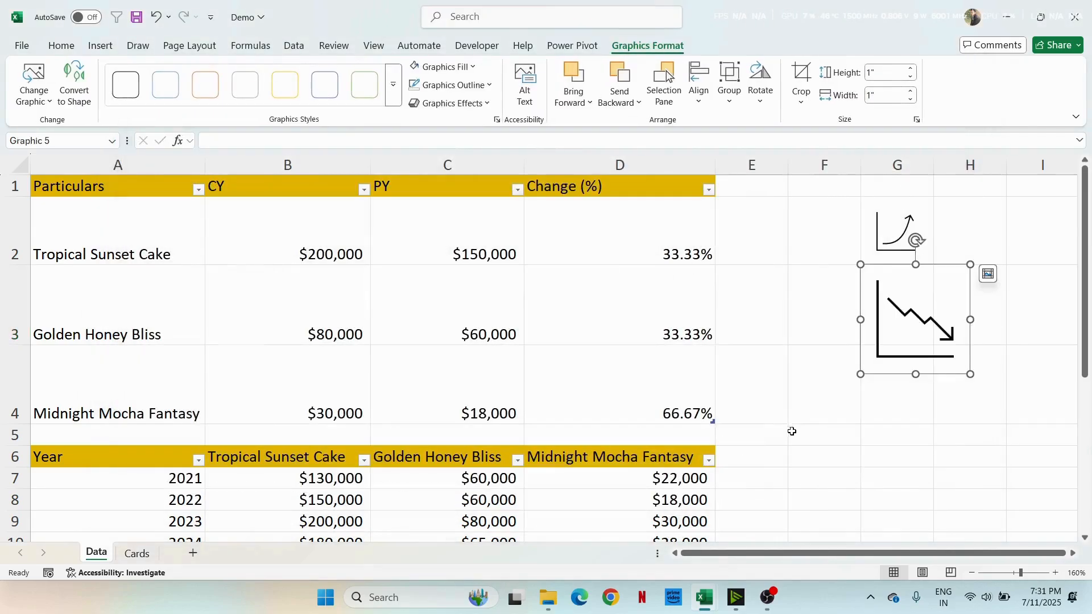
Step: Shrink the falling chart icon to 0.56" by 0.56" so it sits inside cell G3
left_click_drag(971, 375, 931, 336)
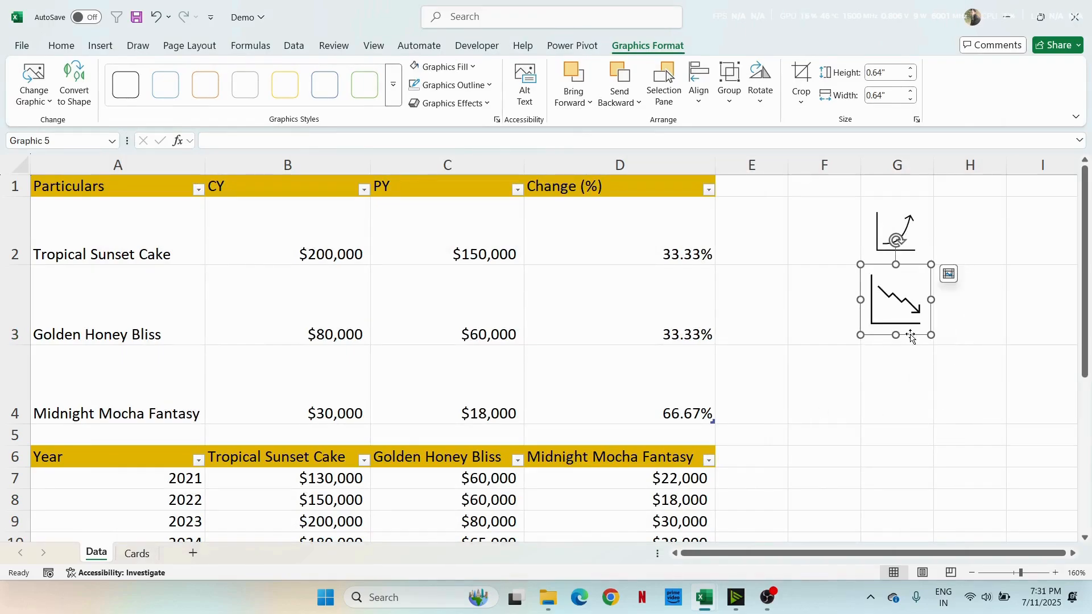
left_click_drag(862, 266, 909, 276)
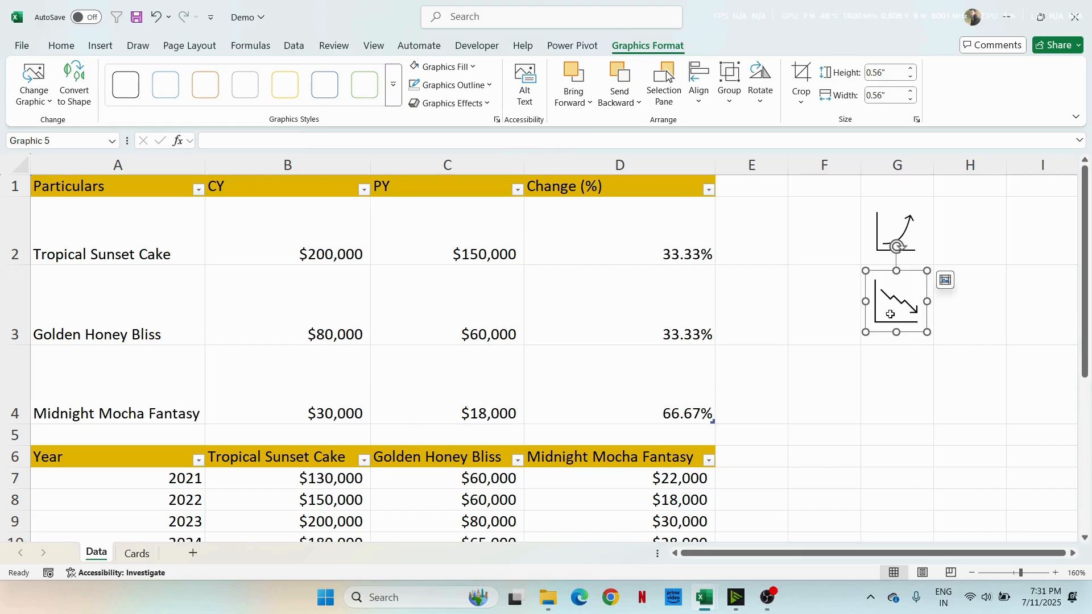
Step: Search the stock icons for "sign" and insert the outlined circle with a minus sign at cell G4
left_click(902, 385)
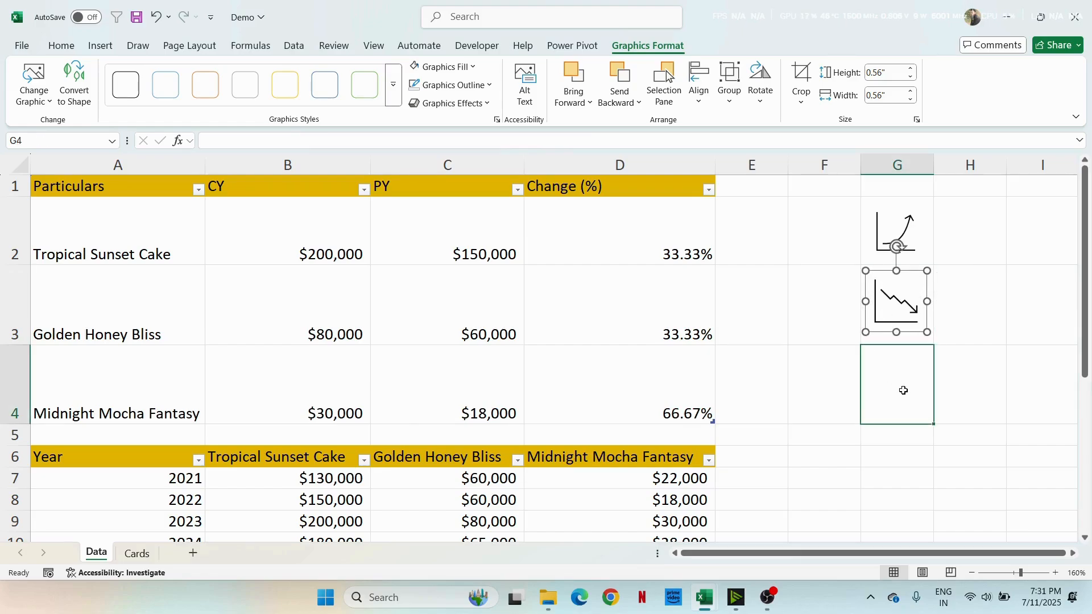
left_click(100, 46)
left_click(210, 104)
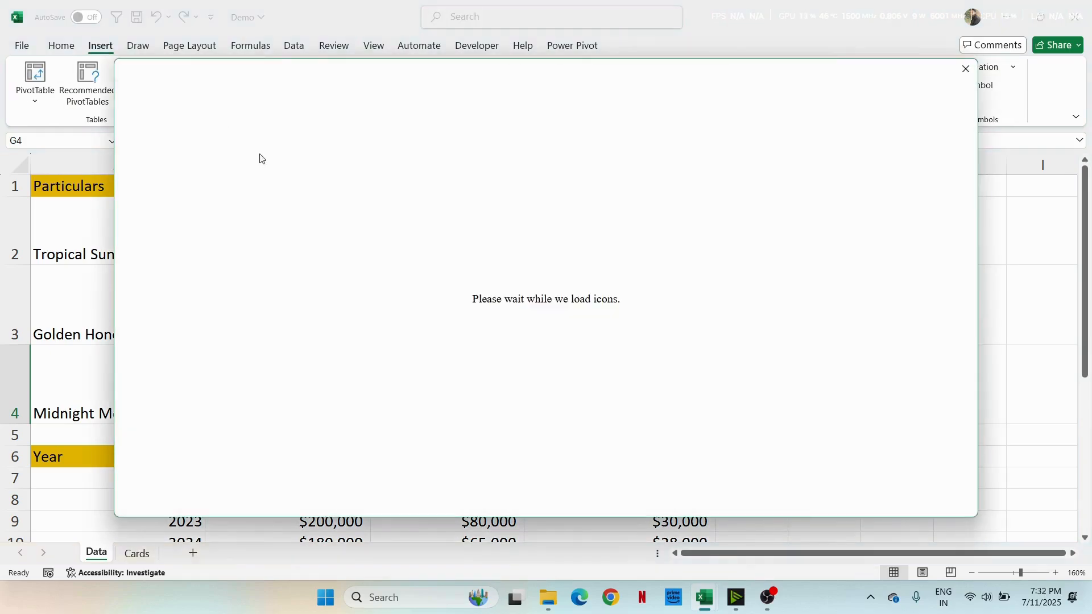
type("si")
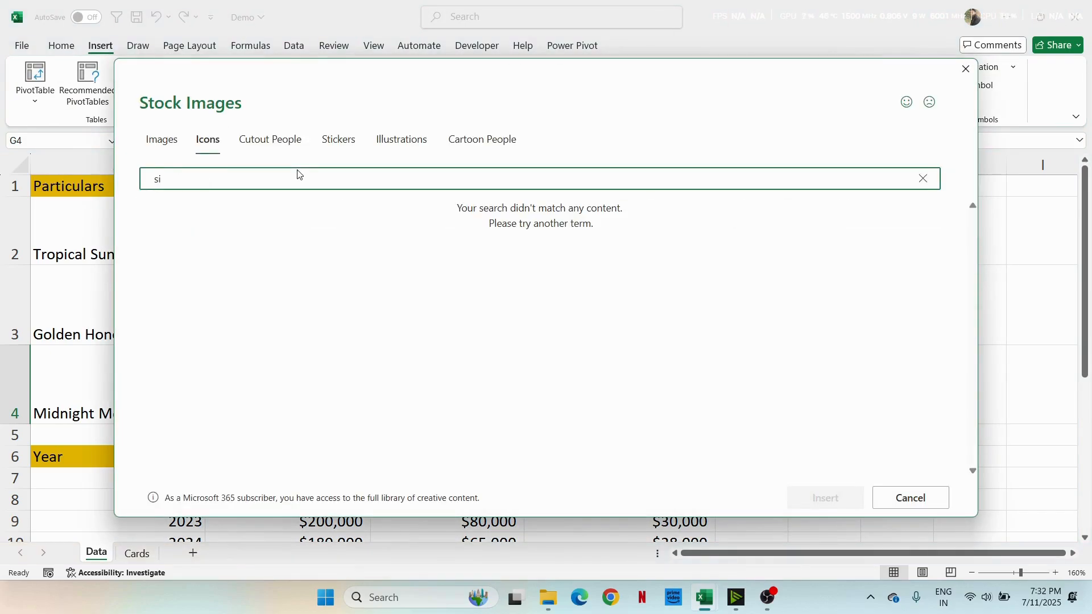
type("ign")
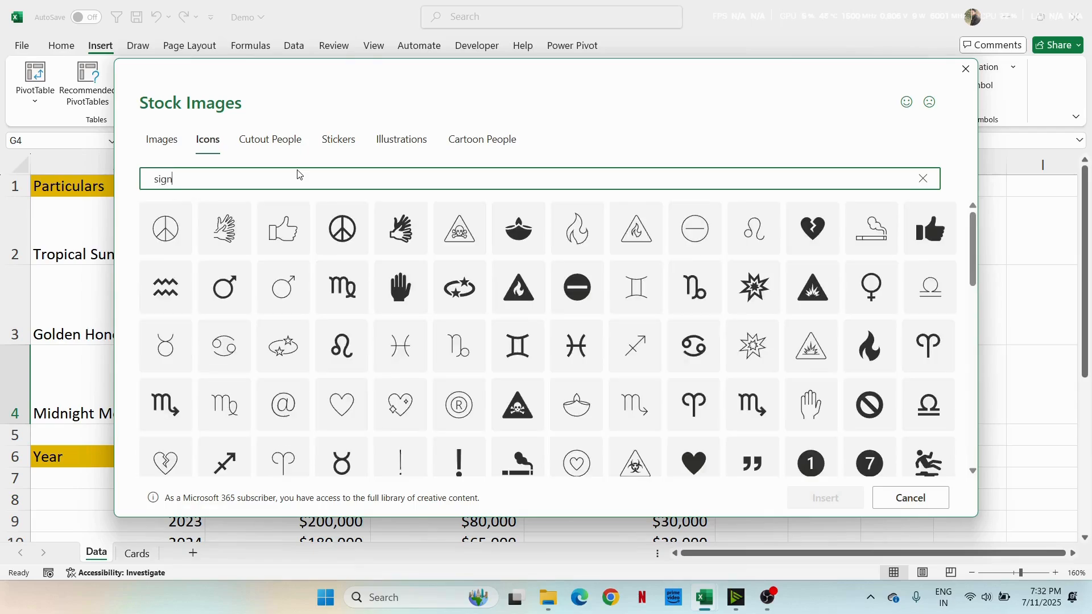
scroll(471, 336, "down", 3)
scroll(470, 336, "down", 5)
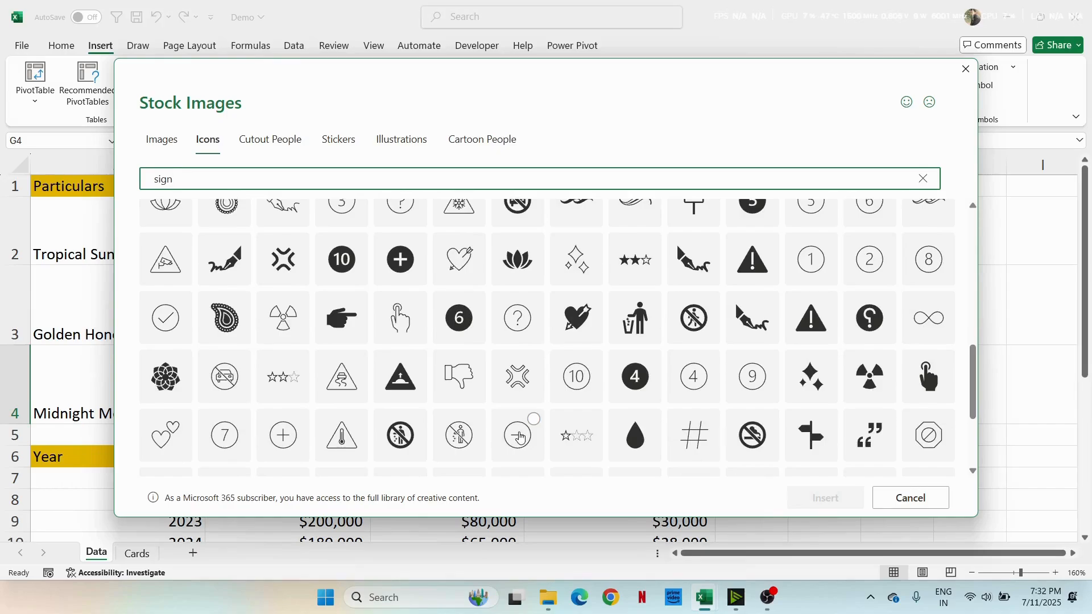
left_click(517, 443)
left_click(837, 510)
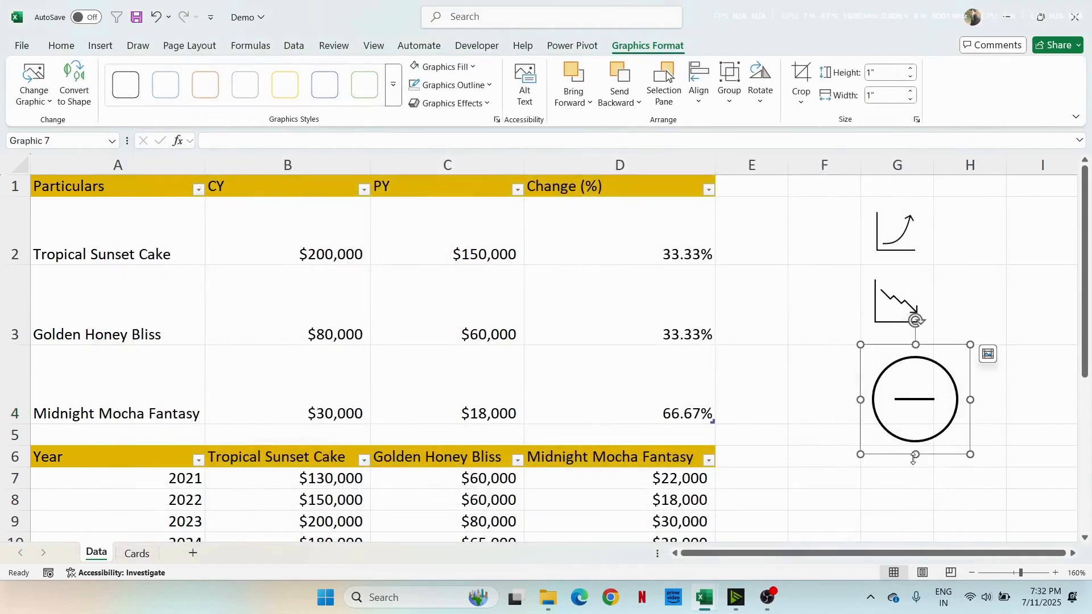
Step: Shrink the minus-sign circle icon to 0.61" by 0.61" and position it inside cell G4
left_click_drag(931, 428, 926, 411)
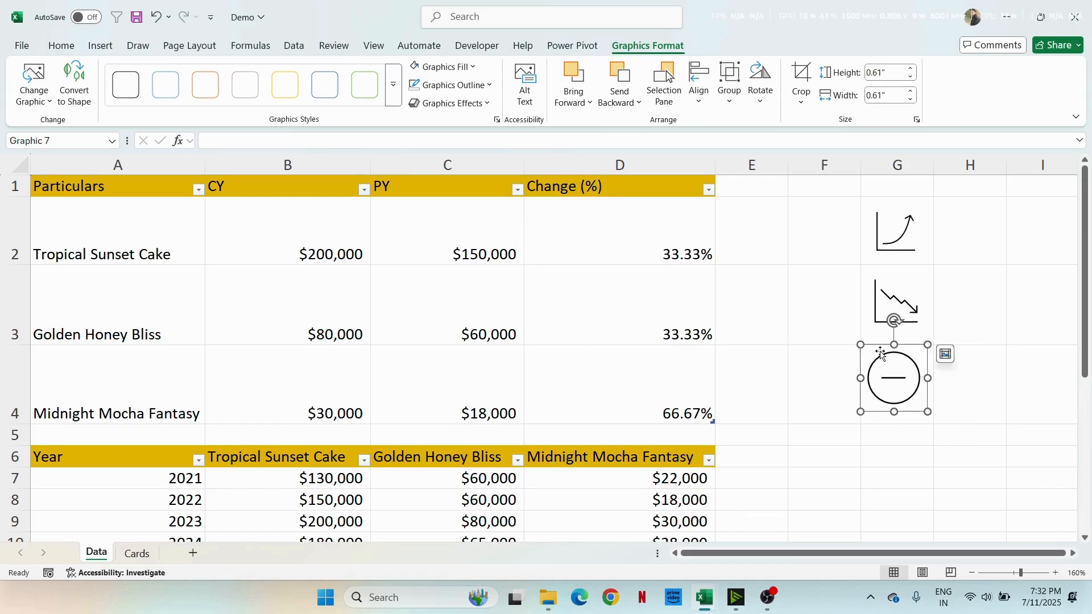
left_click_drag(883, 348, 884, 355)
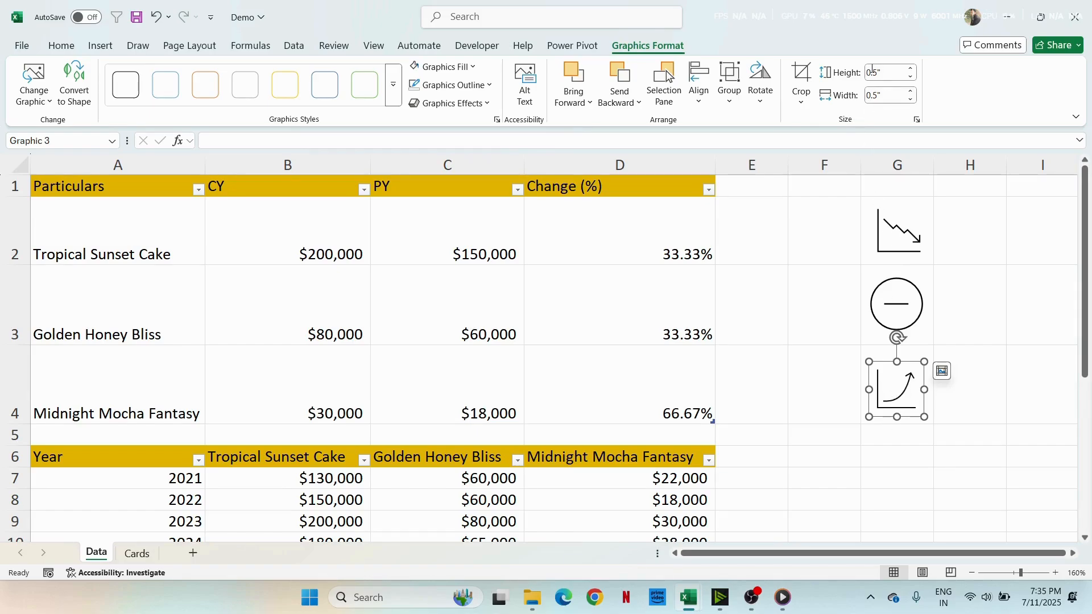
Step: Set the minus-sign circle icon's height to 0.5" and center it within cell G3
left_click(903, 281)
left_click(896, 72)
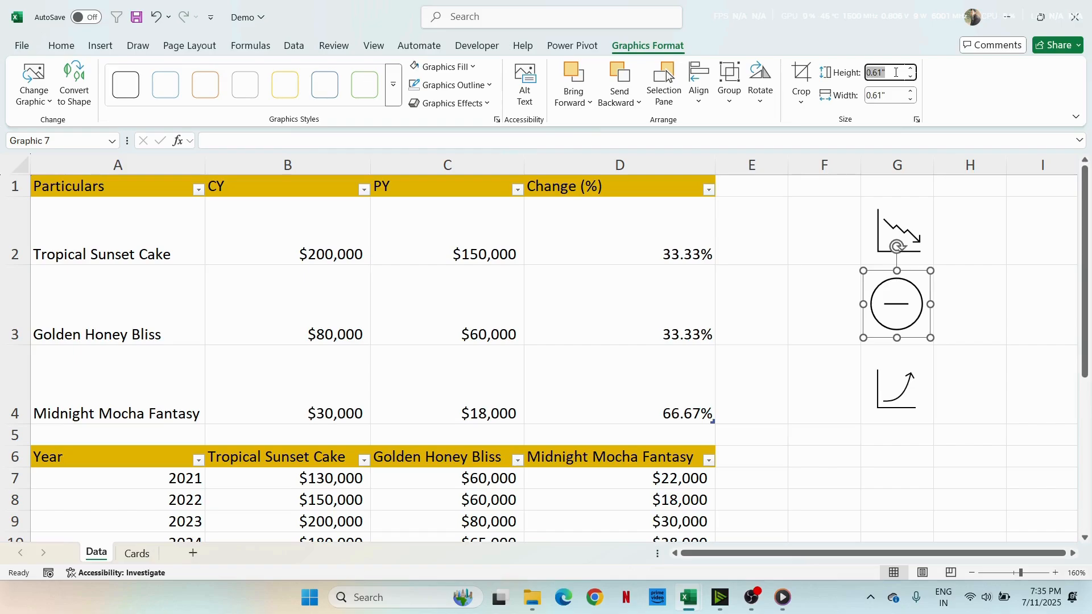
type("0.5")
key("Return")
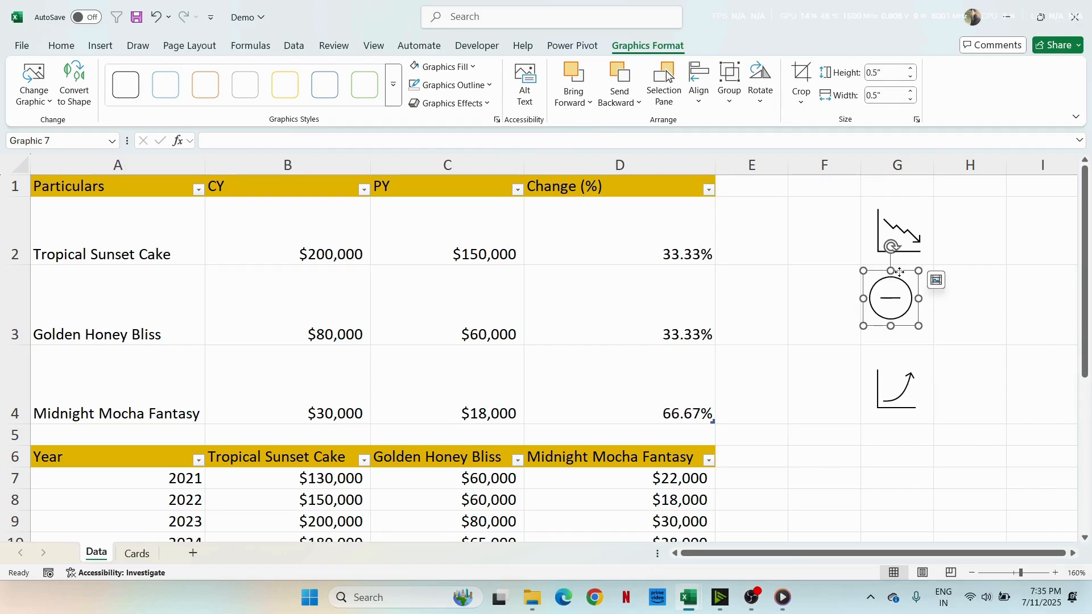
left_click_drag(899, 276, 906, 280)
Step: Set the height of the falling chart icon in cell G2 to 0.5"
left_click(899, 225)
left_click(885, 72)
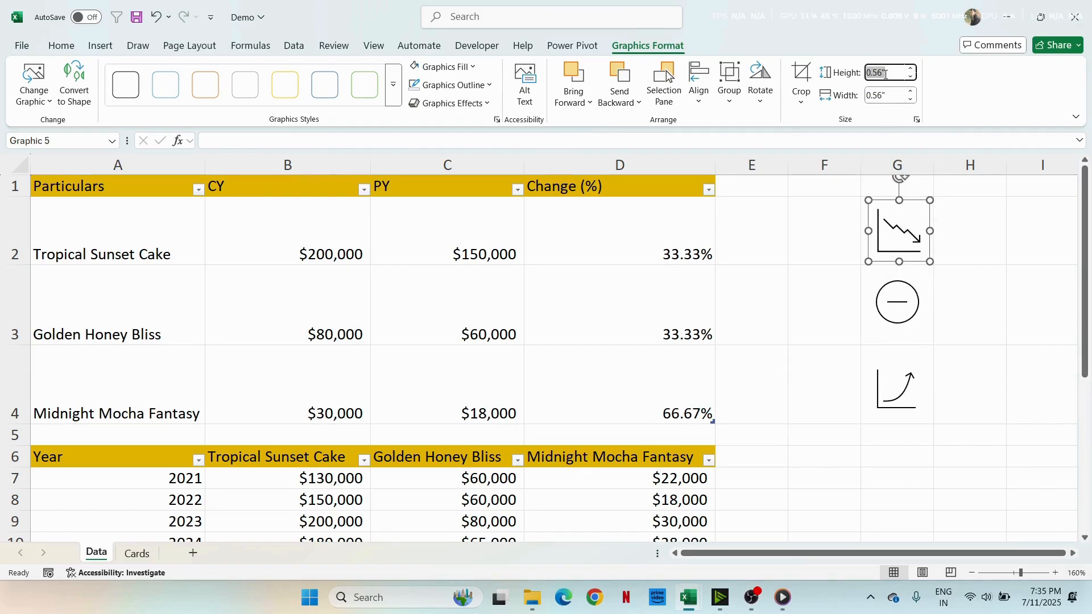
type("0.5")
key("Return")
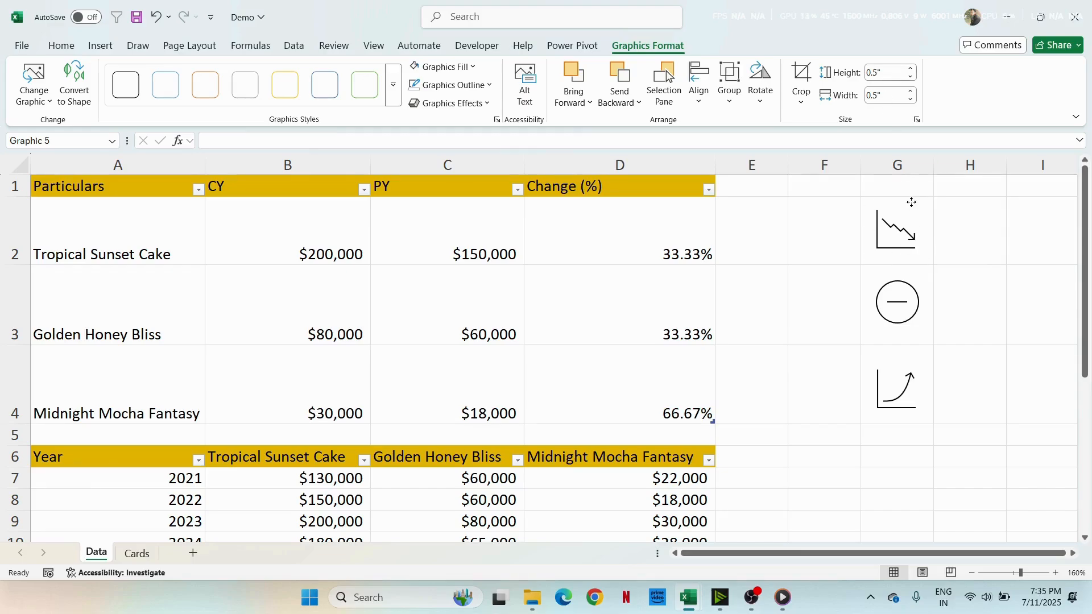
Step: Label the icons in cells H2, H3 and H4 as Down, No_change and Up
left_click(973, 250)
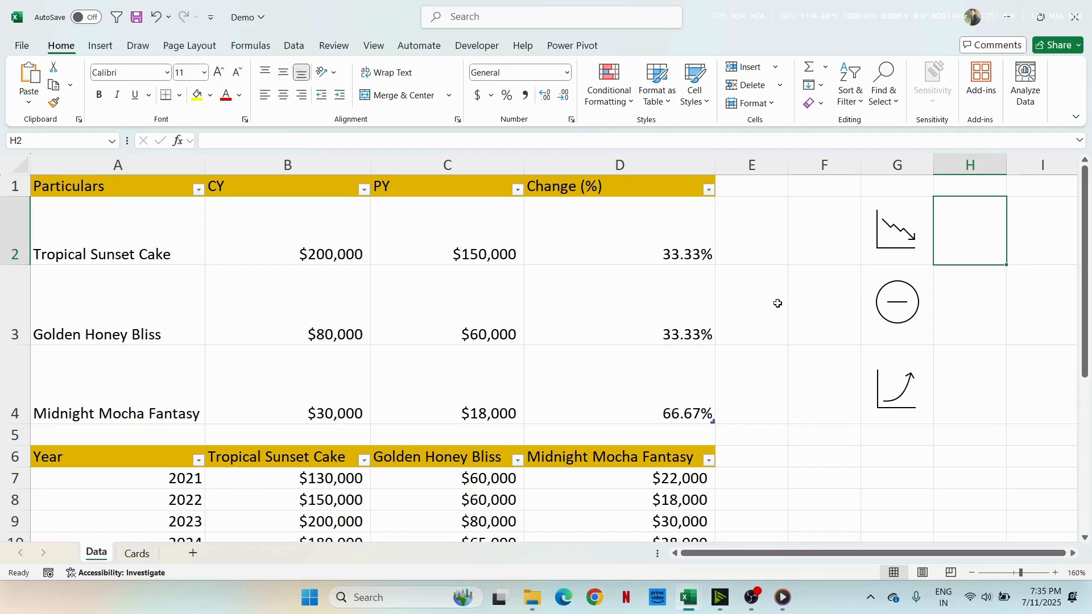
type("Down")
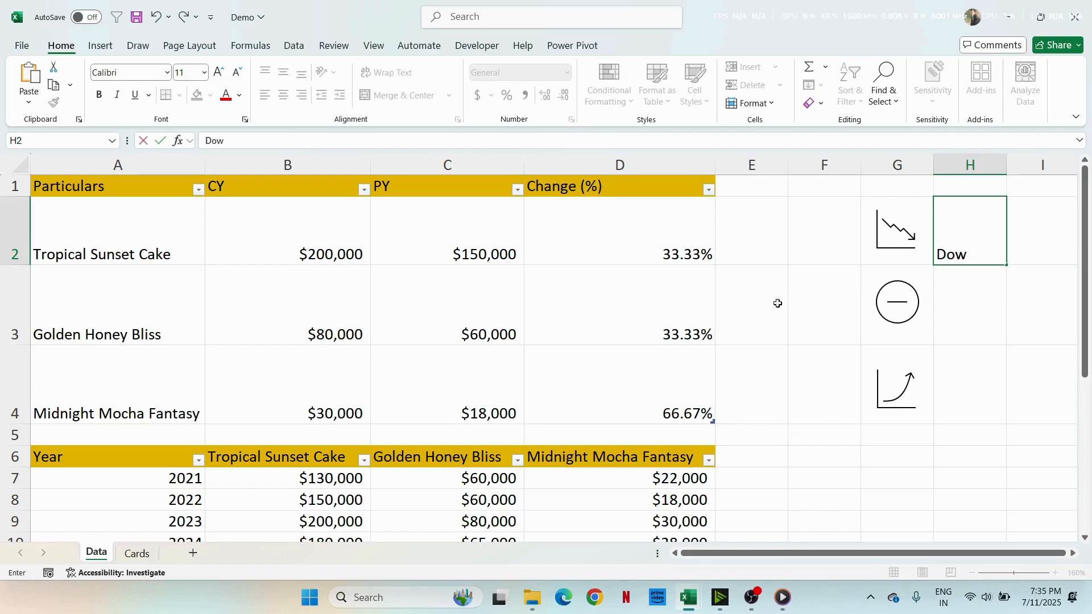
key("Return")
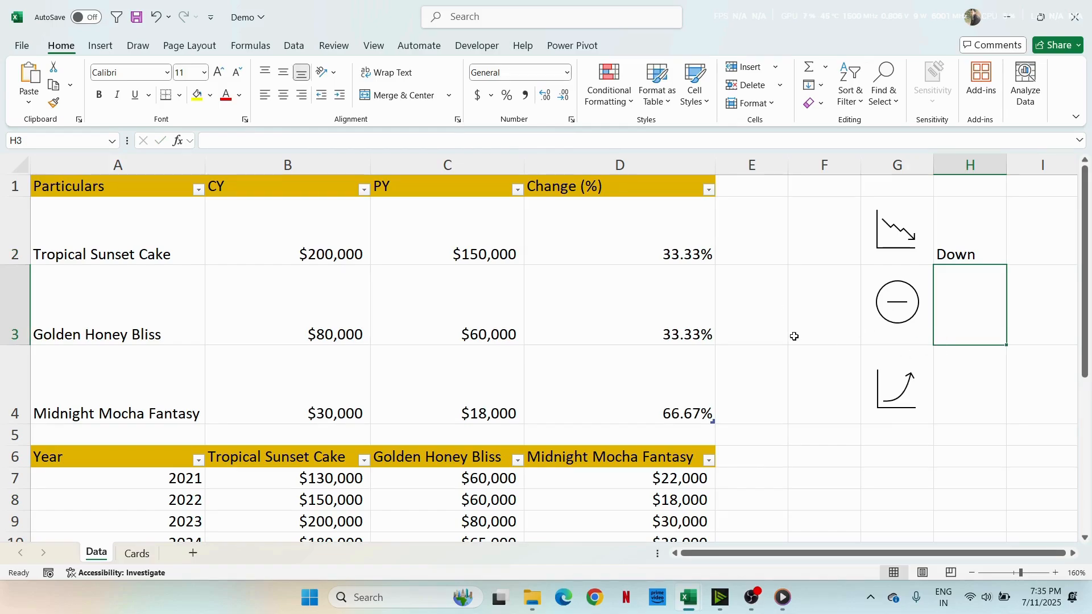
type("No_change")
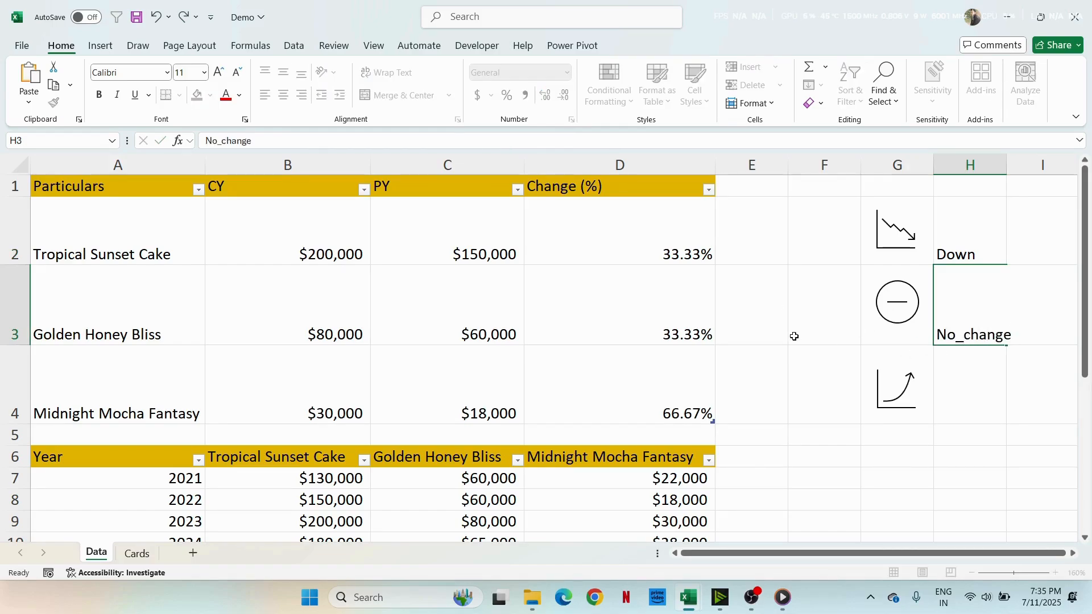
key("Return")
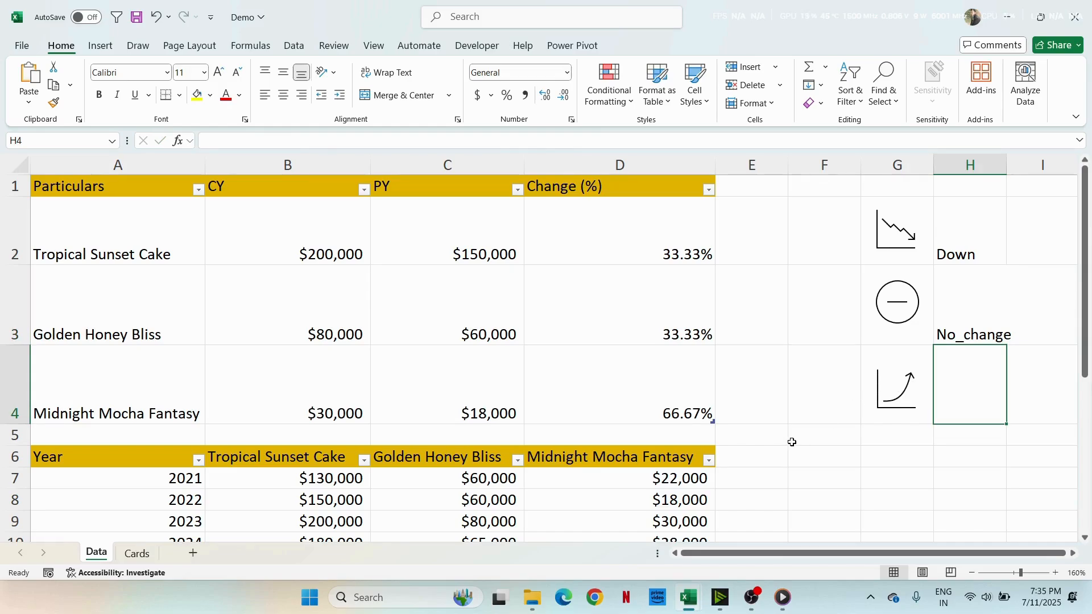
type("Up")
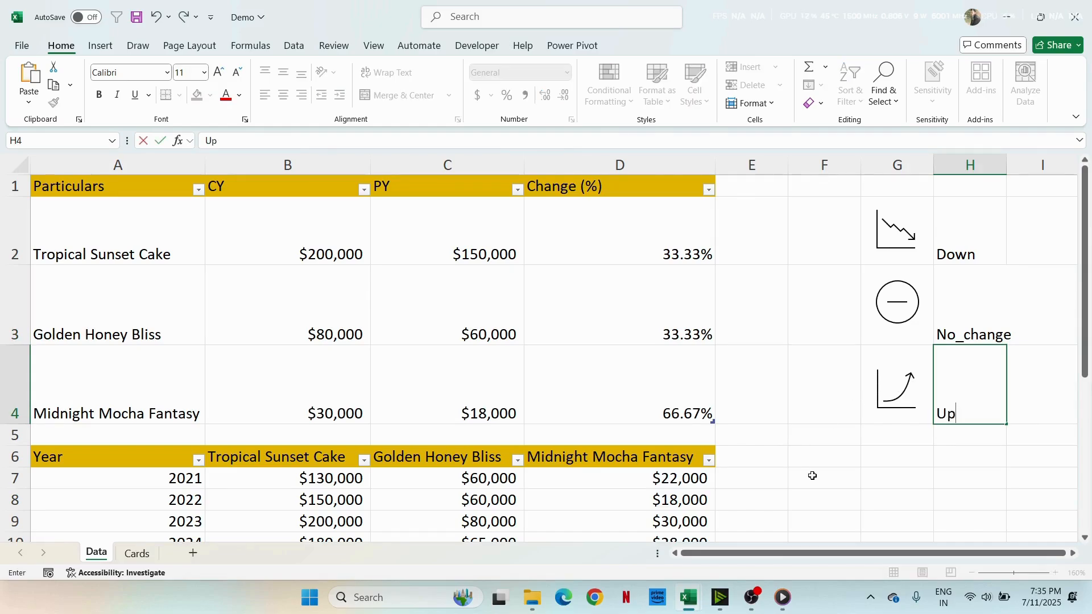
key("Return")
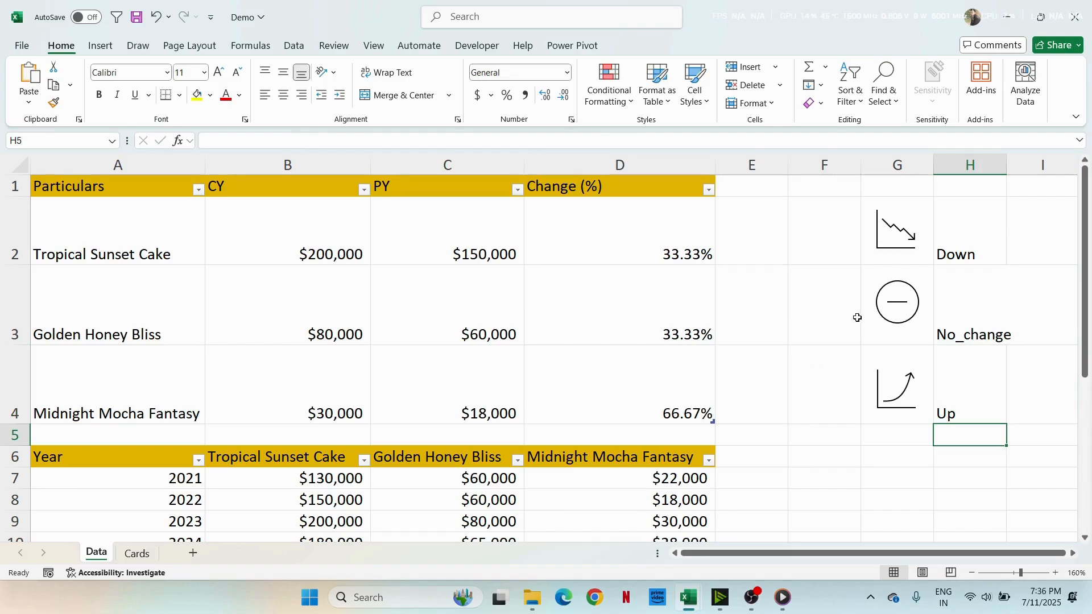
Step: Create names for icon cells G2:G4 from the right-column labels in G2:H4, without the top row, and check the assigned names
left_click(909, 206)
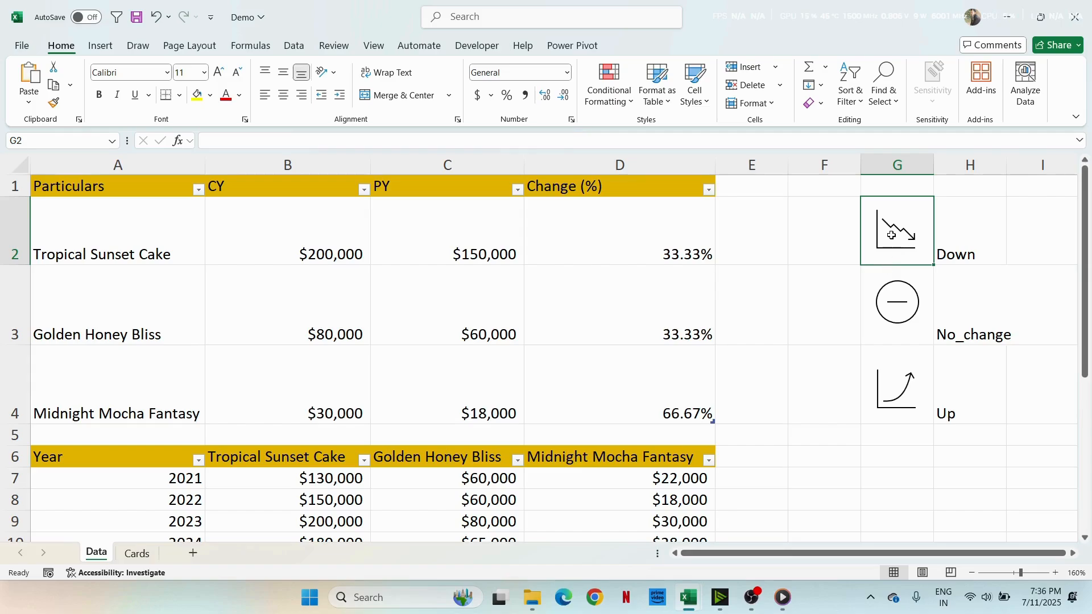
left_click(136, 554)
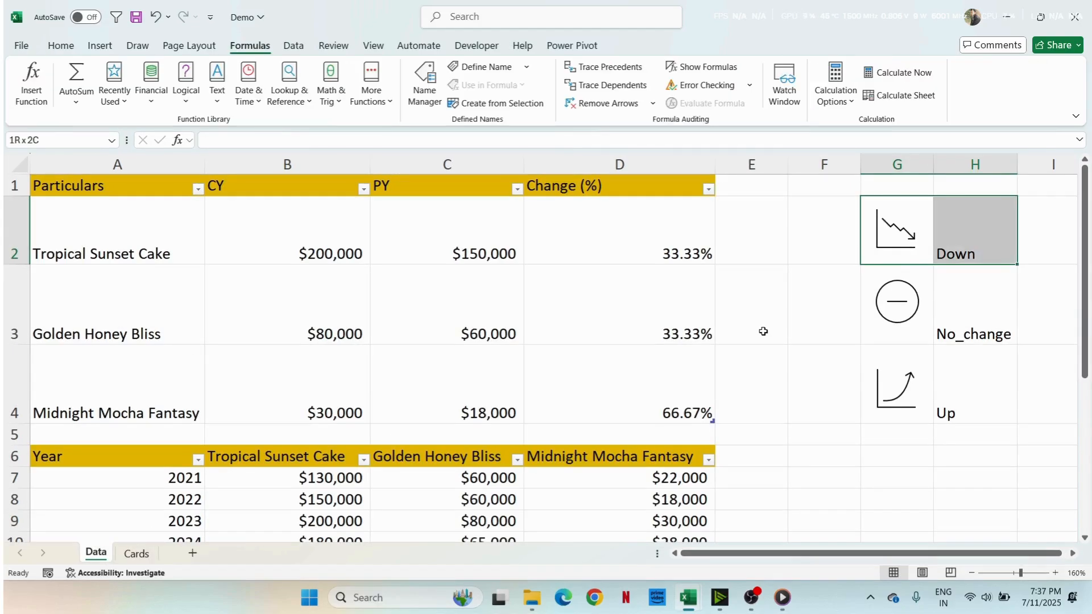
key("shift+Down")
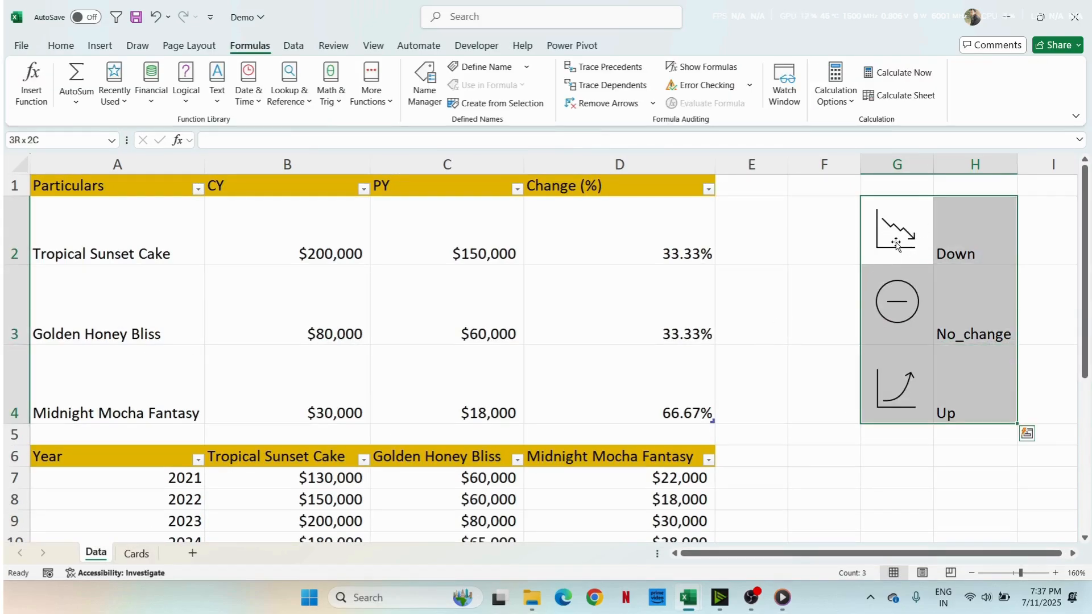
left_click(491, 107)
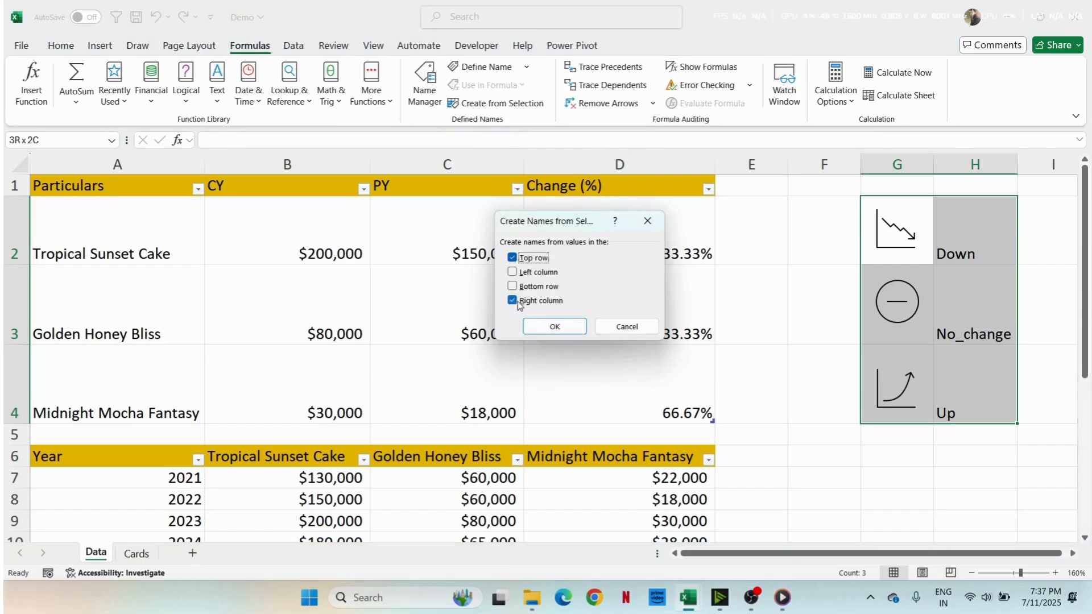
left_click(512, 257)
left_click(568, 327)
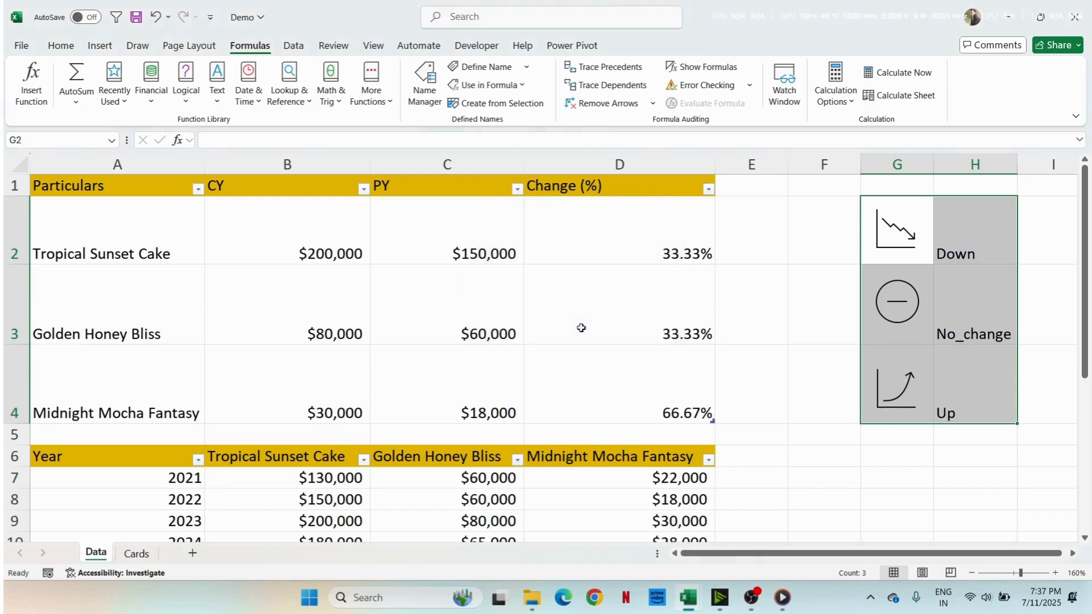
left_click(820, 244)
left_click(892, 219)
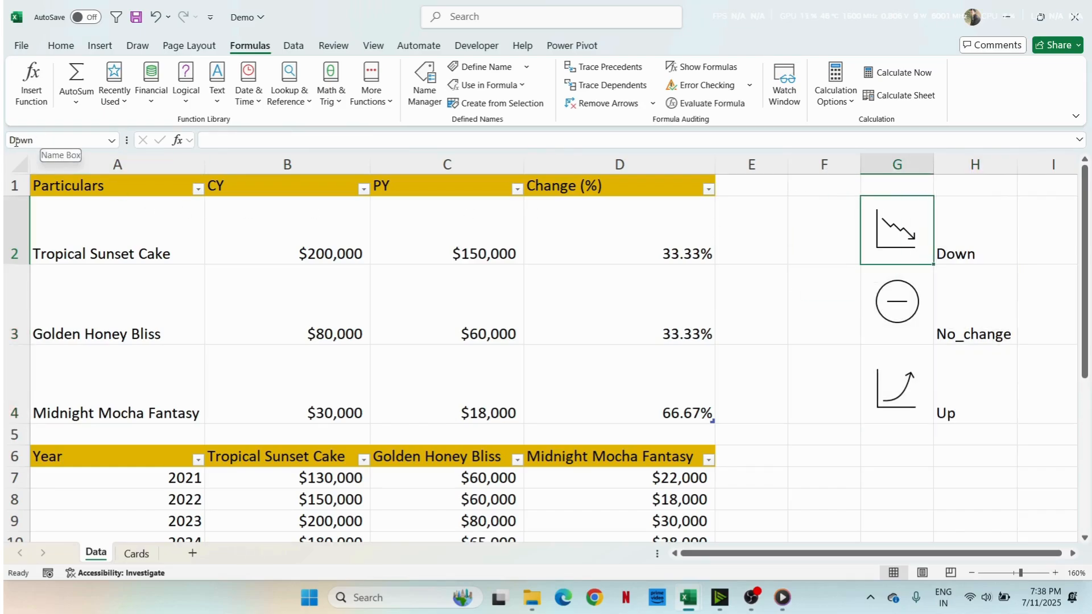
key("Down")
key("Down")
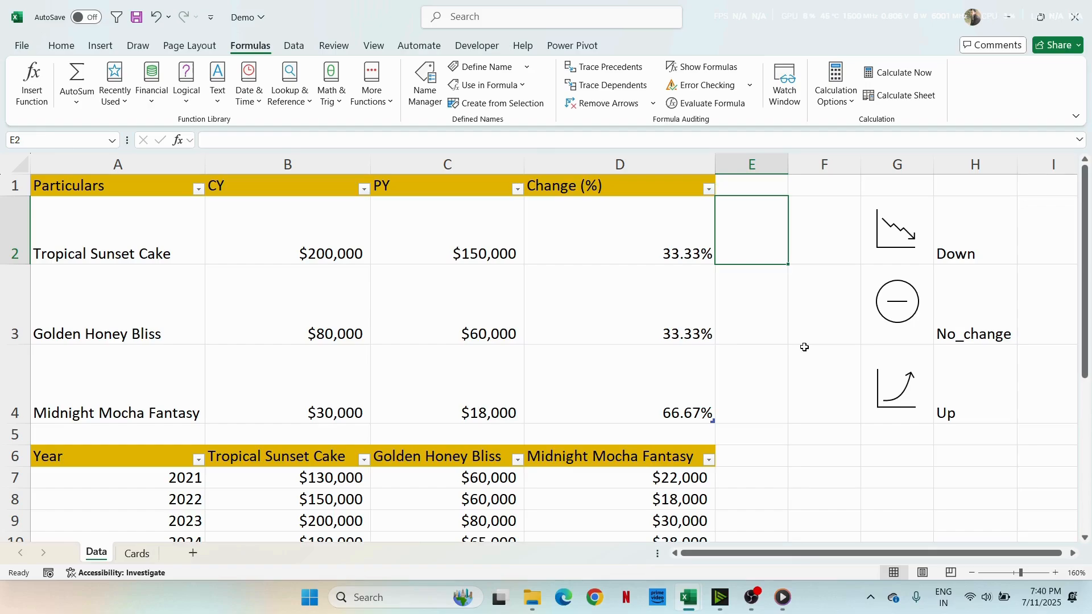
Step: Enter the lookup thresholds -3000, 0 and 0.000000000001 in cells F2, F3 and F4 beside the icons
left_click(829, 241)
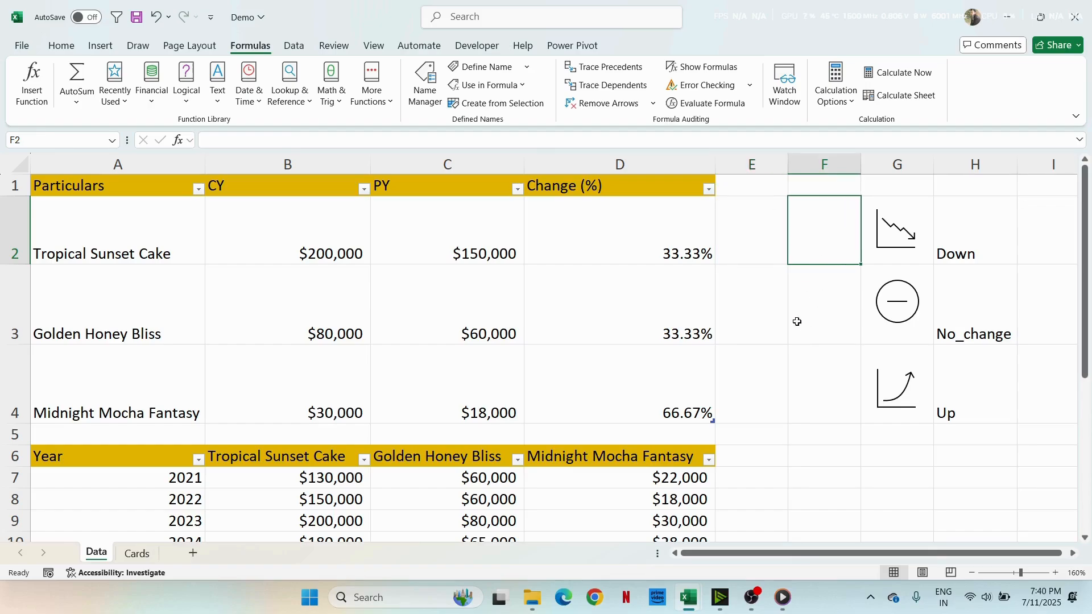
type("-")
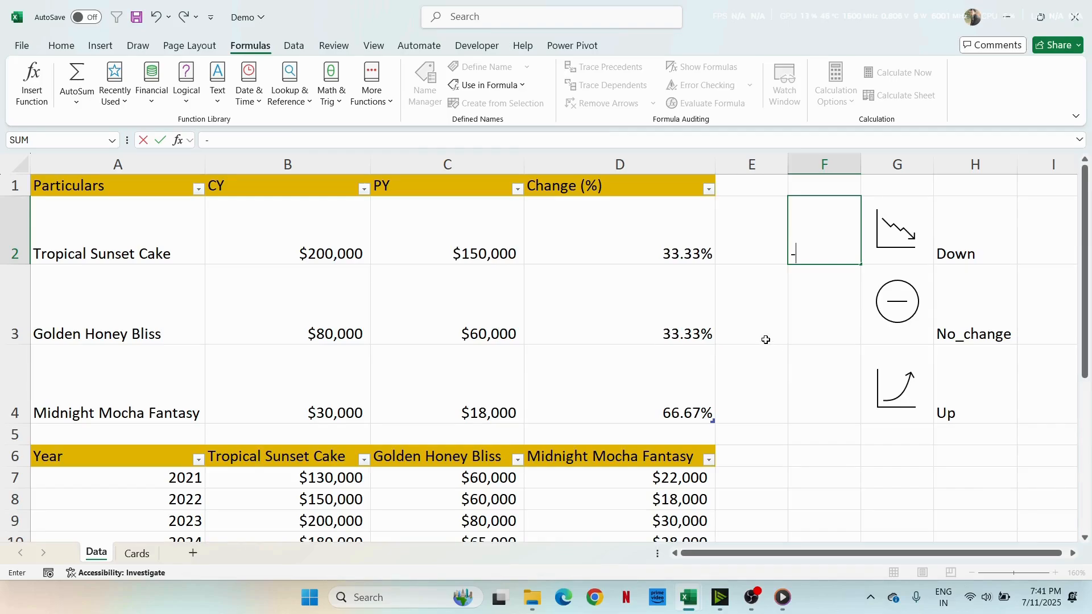
type("3000")
key("Return")
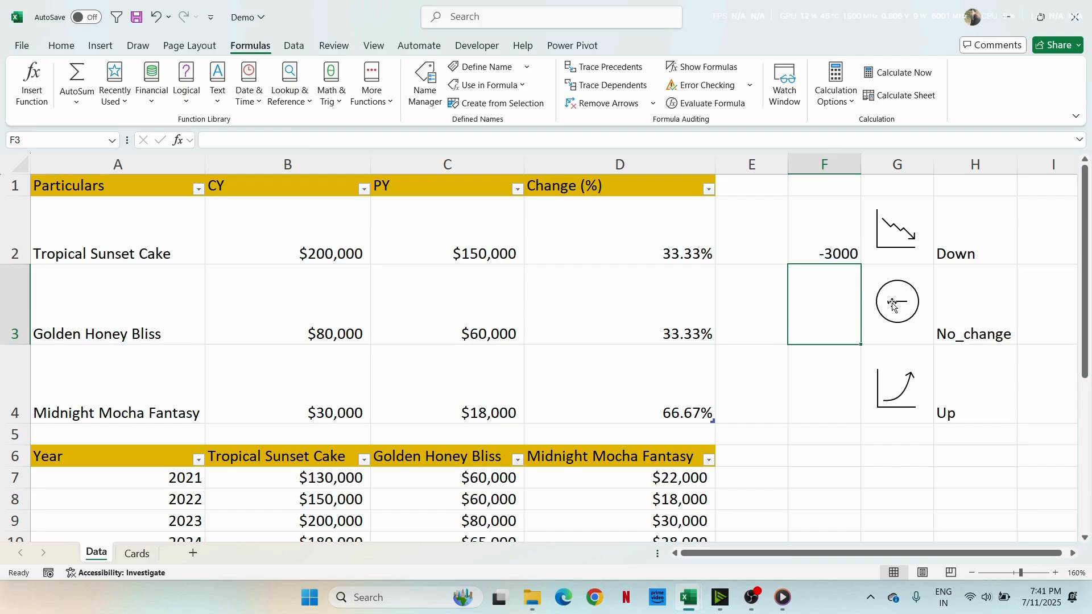
type("0")
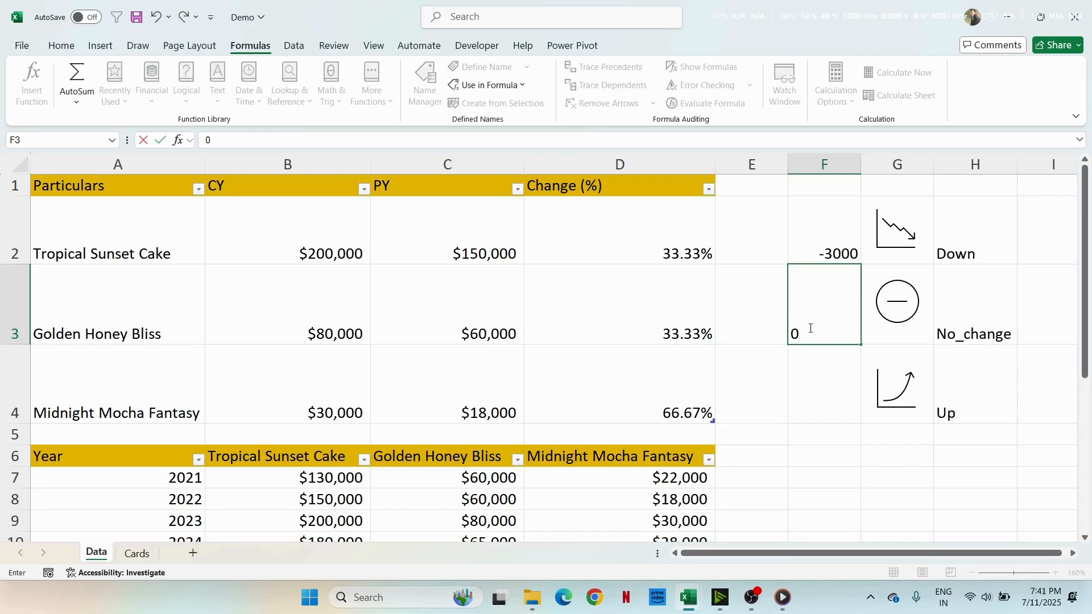
key("Return")
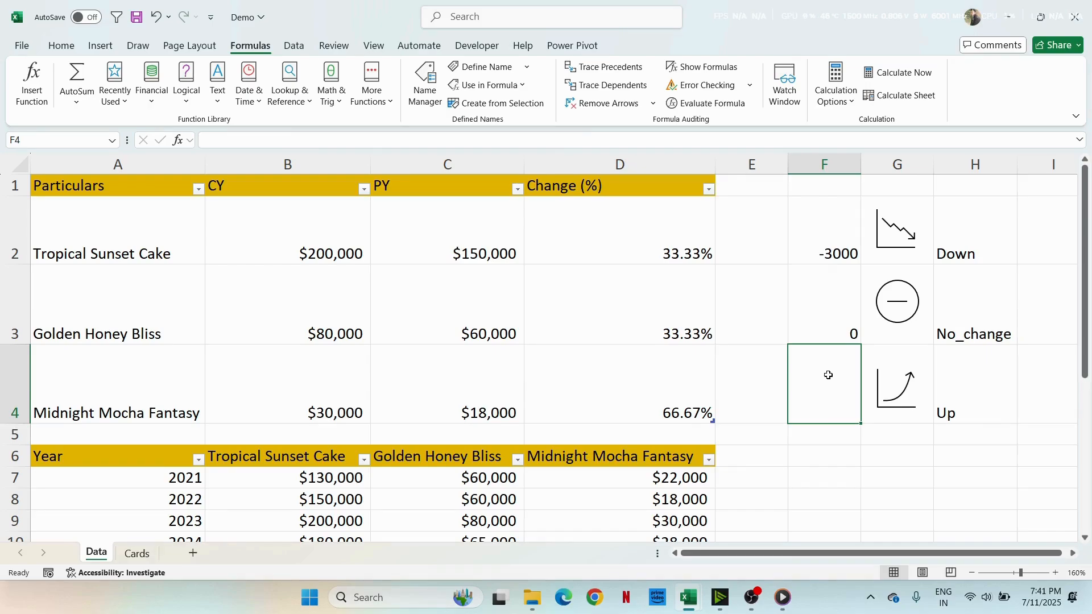
type("0.000000000001")
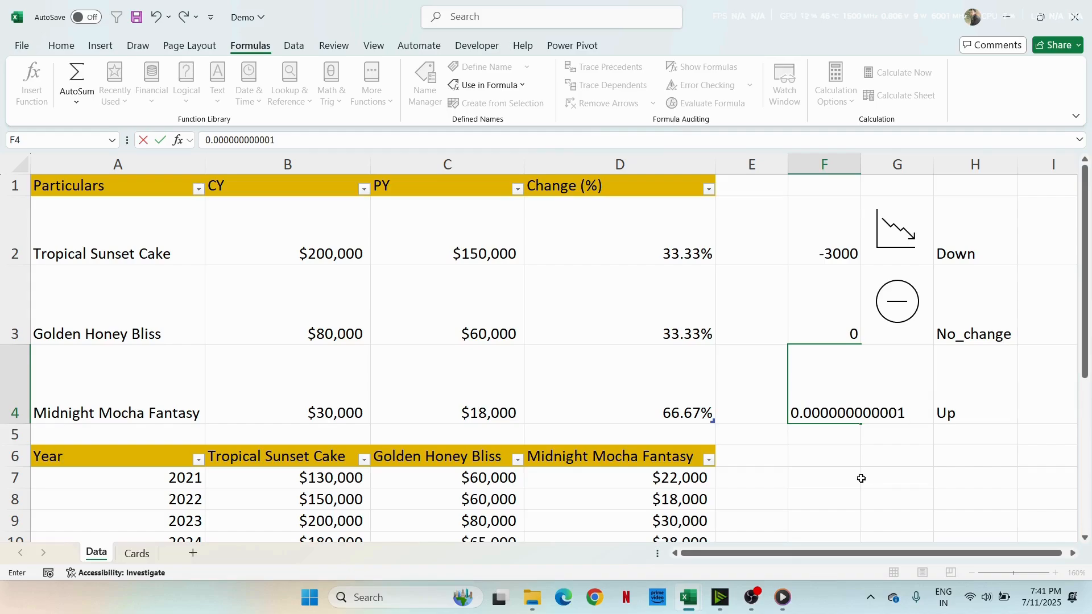
key("Return")
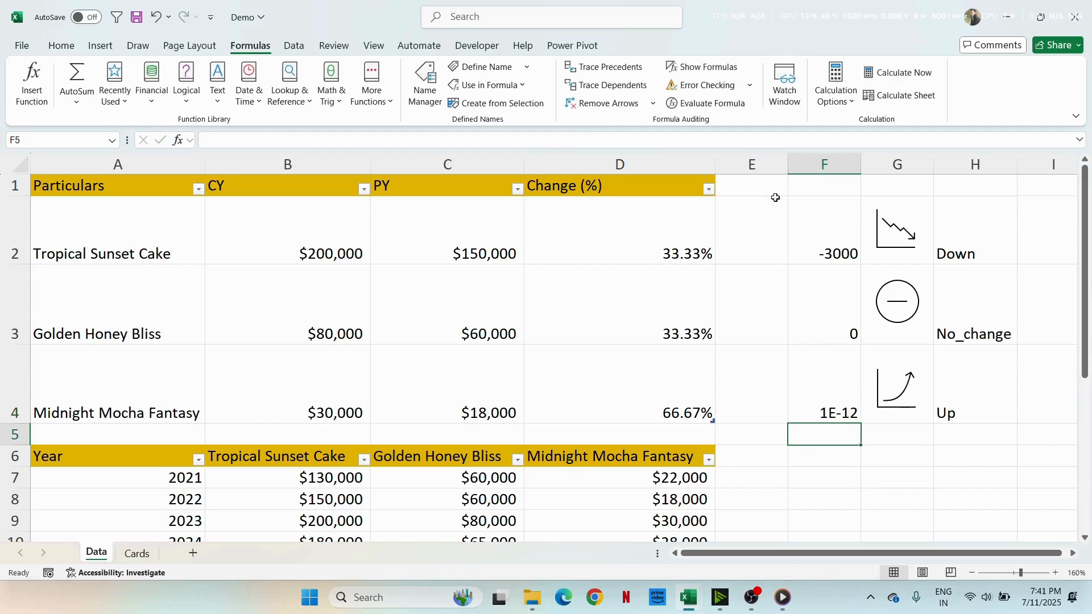
Step: Enter =VLOOKUP([@[Change (%)]],$F$2:$H$4,3,TRUE) in cell E2 to return each product's trend label
left_click(747, 240)
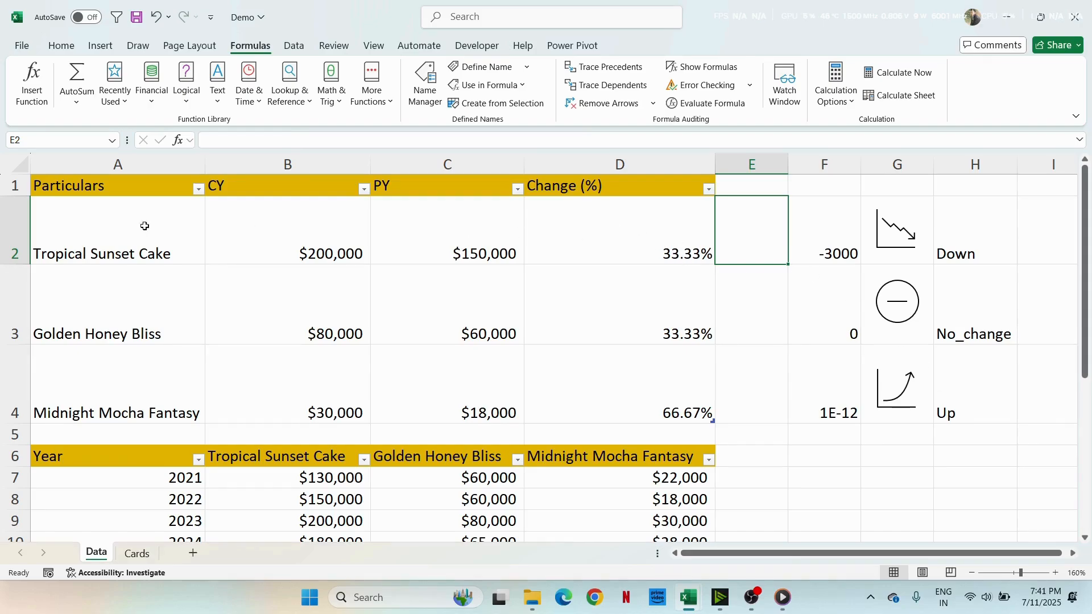
type("=vl")
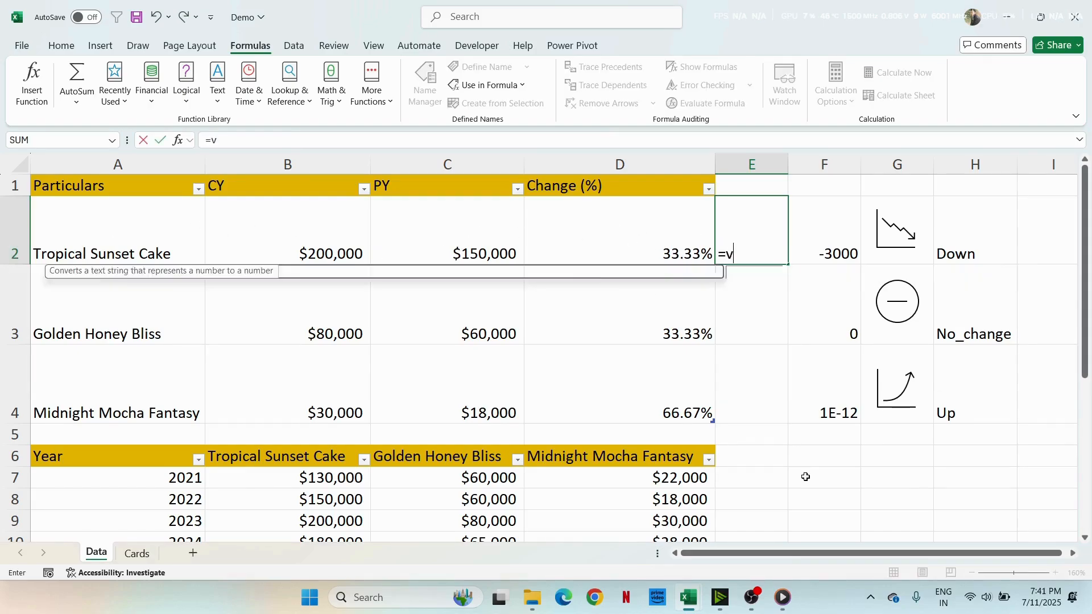
key("Tab")
key("Left")
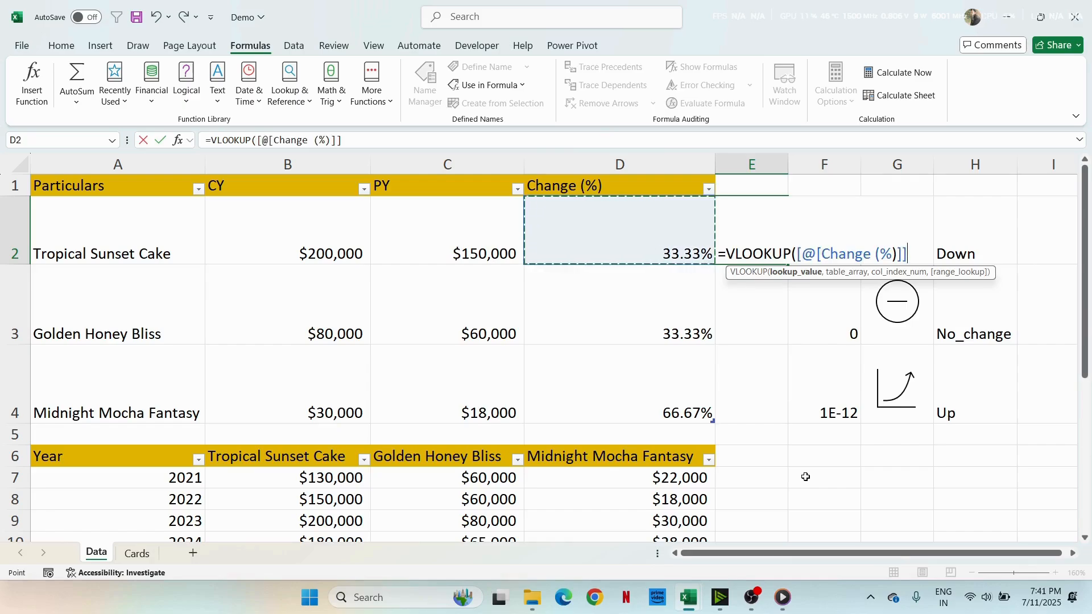
type(",")
key("Right")
key("shift+Right")
key("shift+Right")
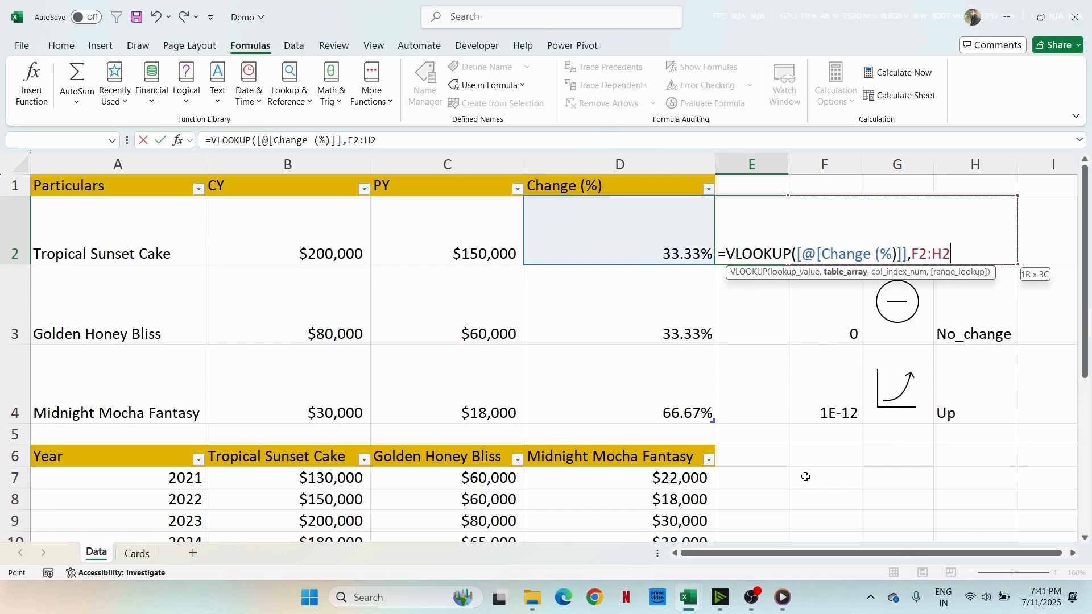
key("shift+Down")
key("shift+Down")
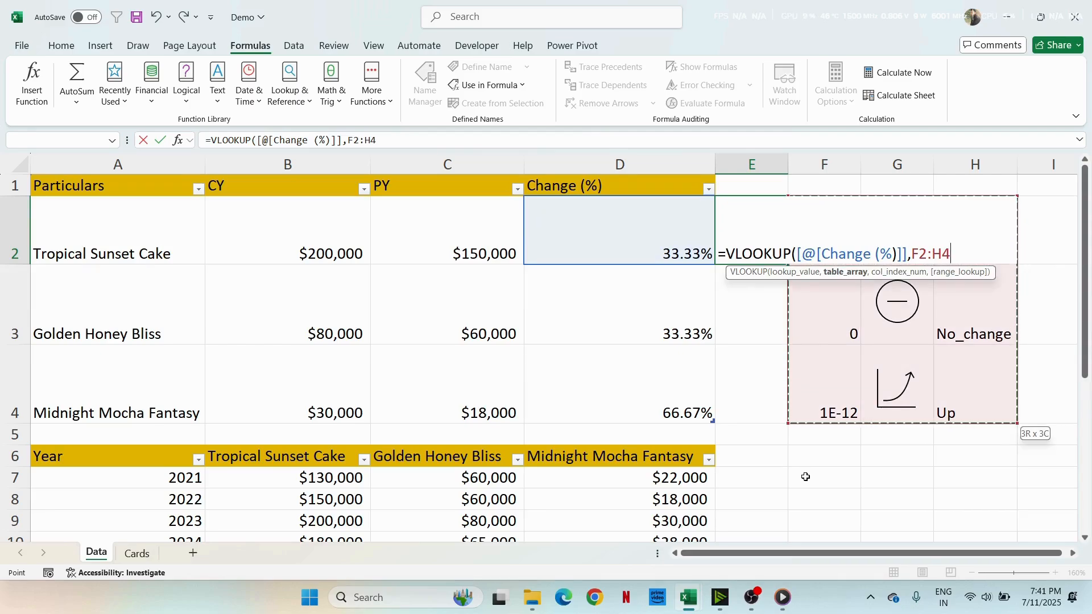
key("F4")
type(",")
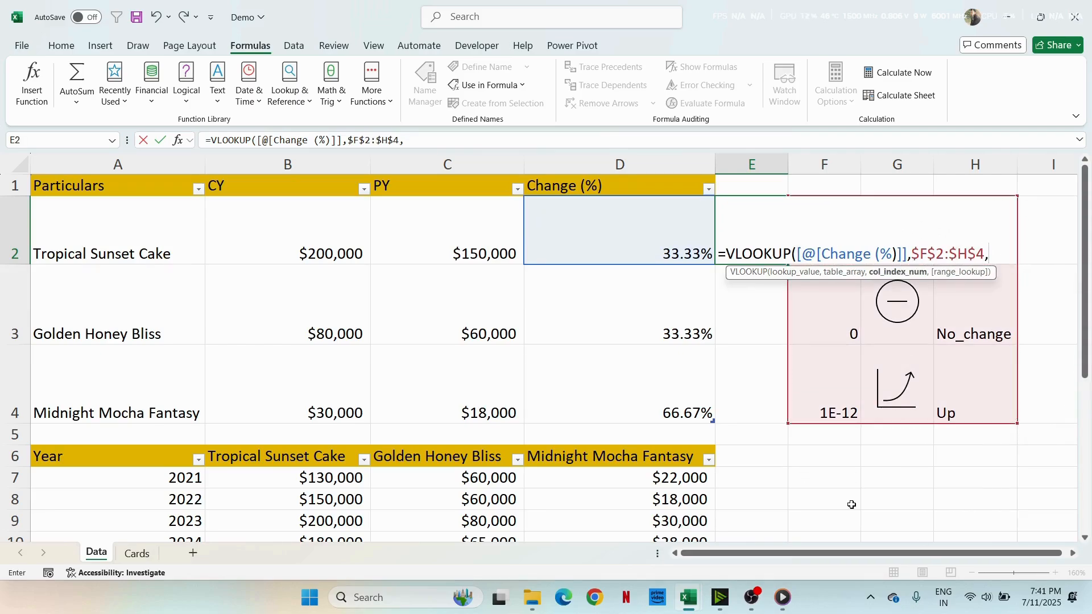
type("3,")
key("Tab")
key("Return")
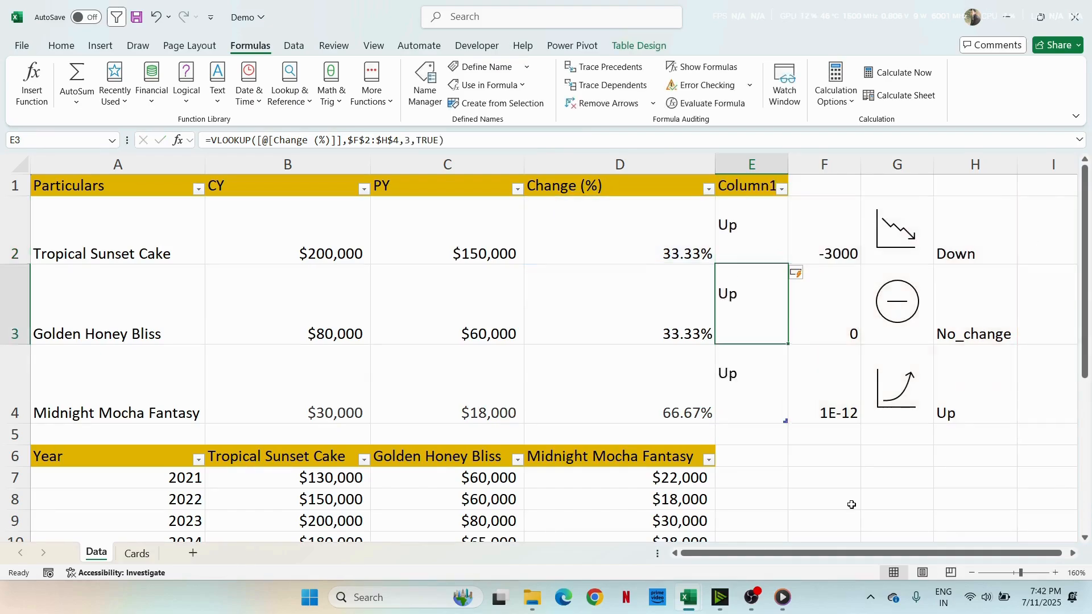
left_click(747, 250)
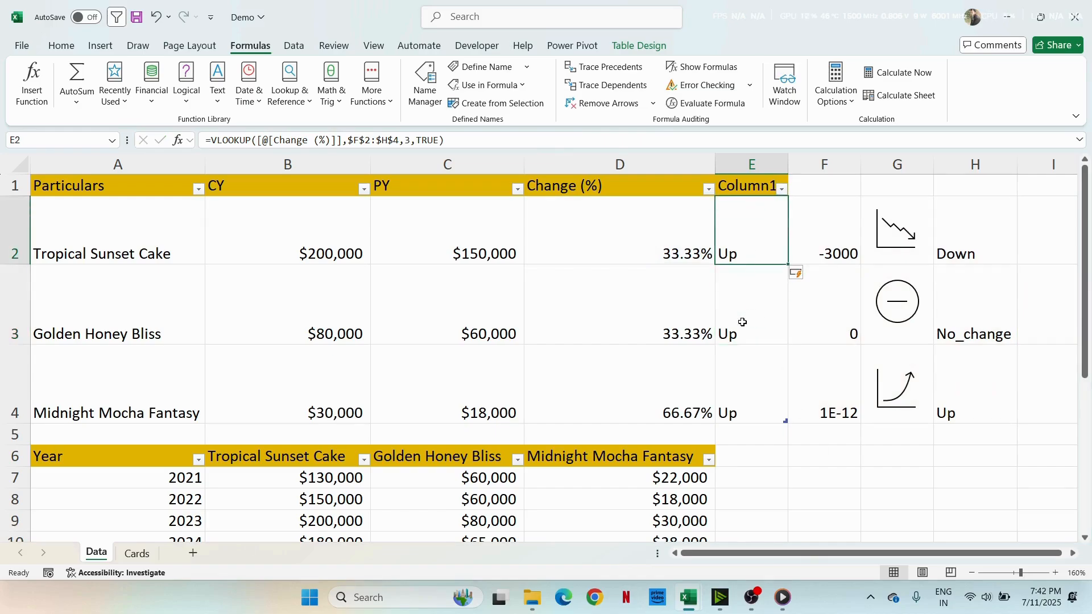
Step: Set the Cards sheet's year to 2022 and 2024 in turn and check the trend labels against Change (%) on the Data sheet
left_click(745, 399)
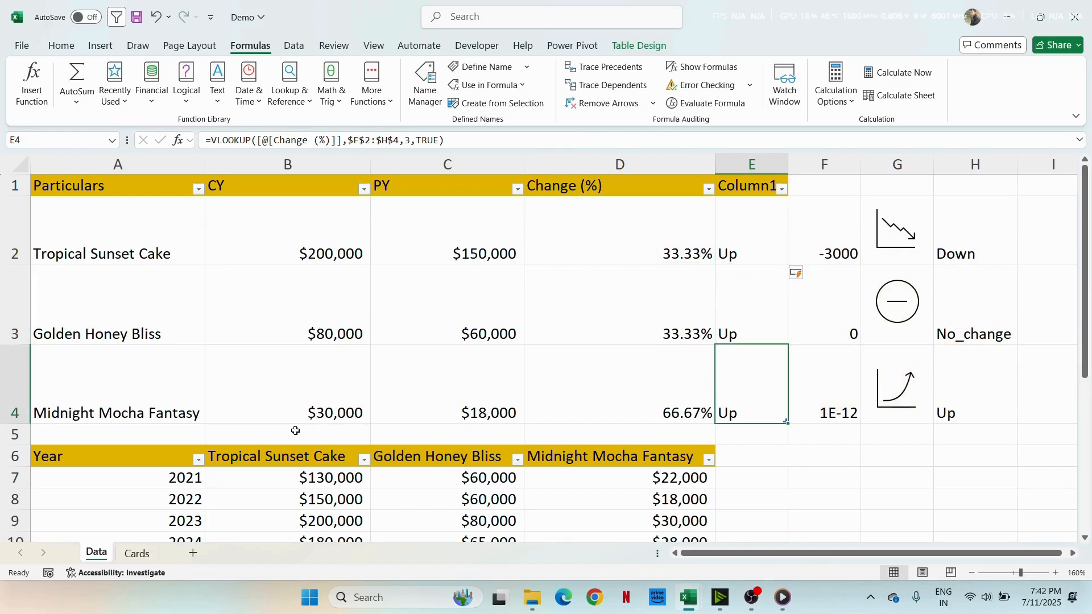
left_click(646, 239)
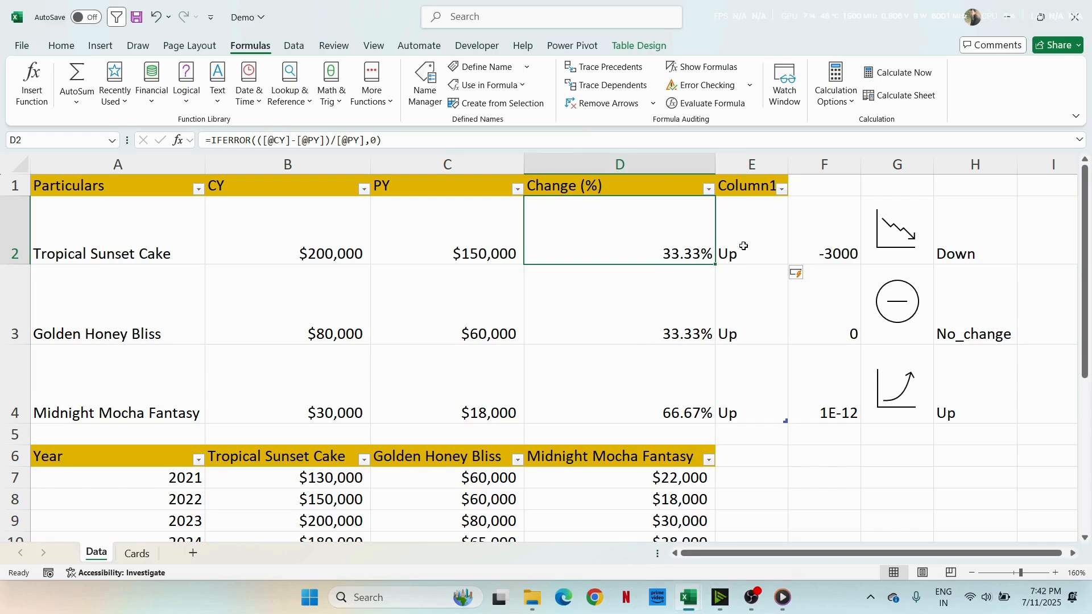
left_click(137, 553)
left_click(167, 206)
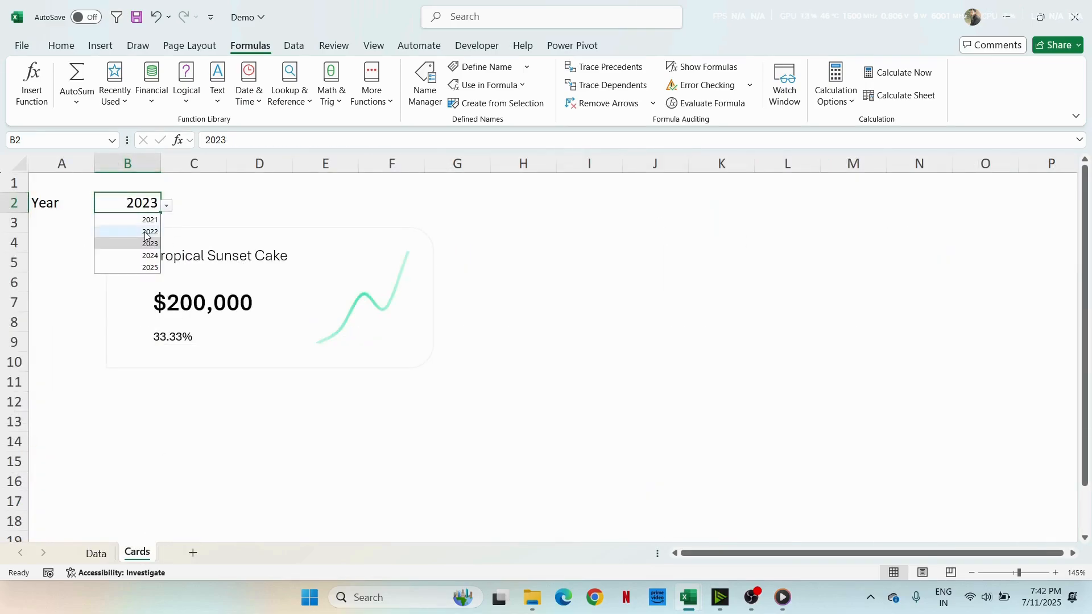
left_click(145, 233)
left_click(166, 206)
left_click(155, 267)
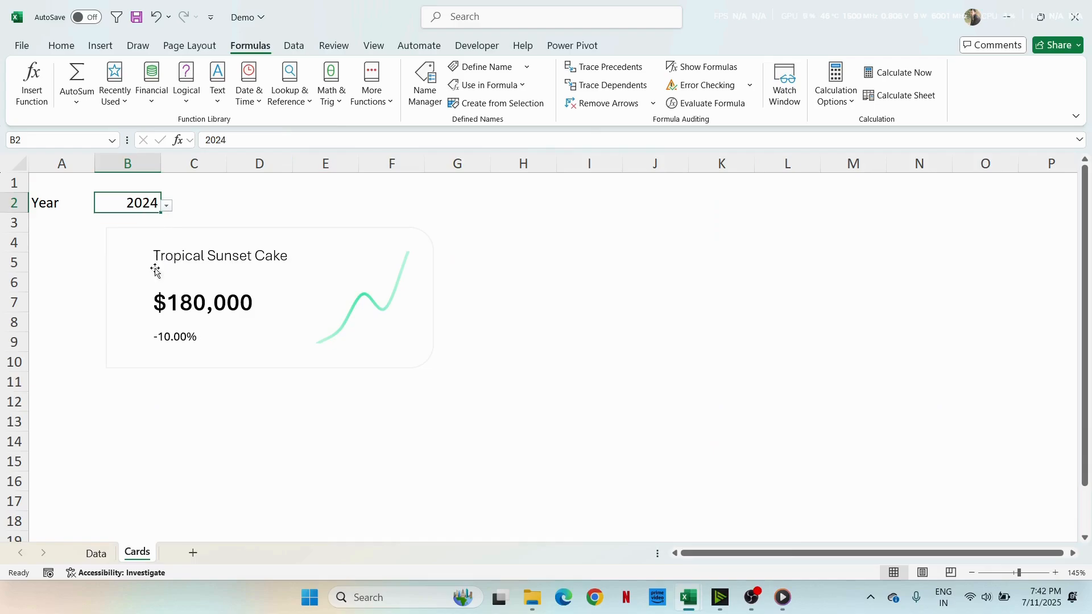
left_click(96, 554)
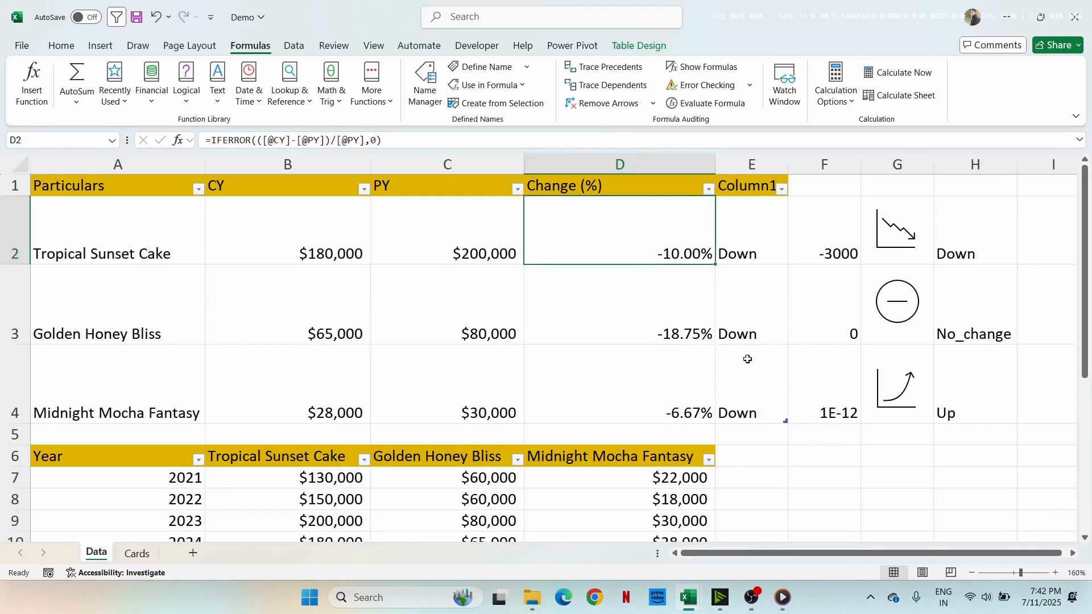
Step: Set the Cards sheet's year to 2021 and widen column E on the Data sheet to fit the trend labels
left_click(137, 553)
left_click(167, 206)
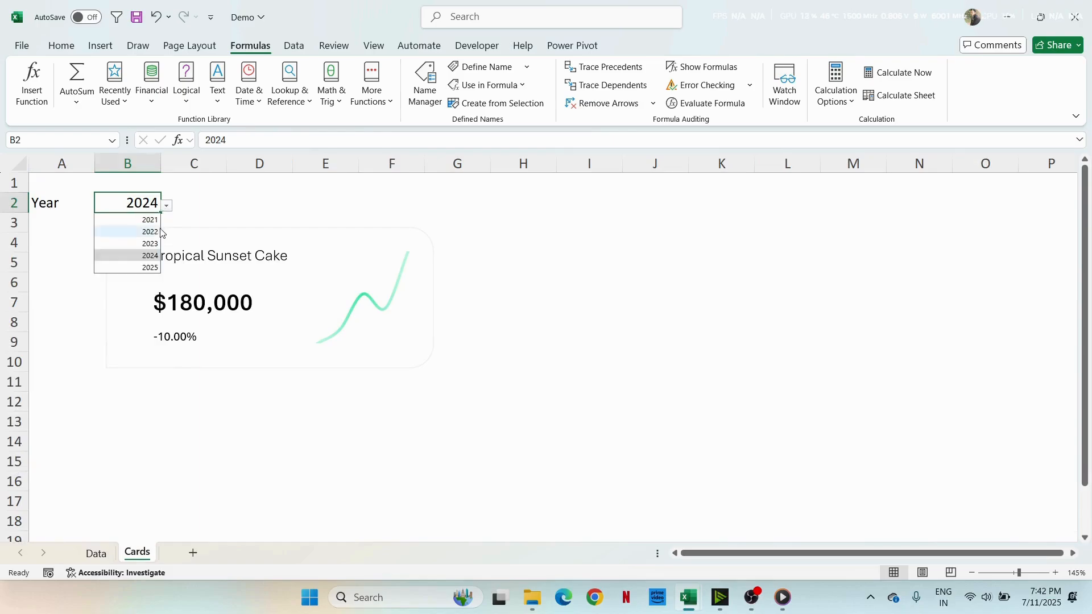
left_click(155, 221)
left_click(96, 554)
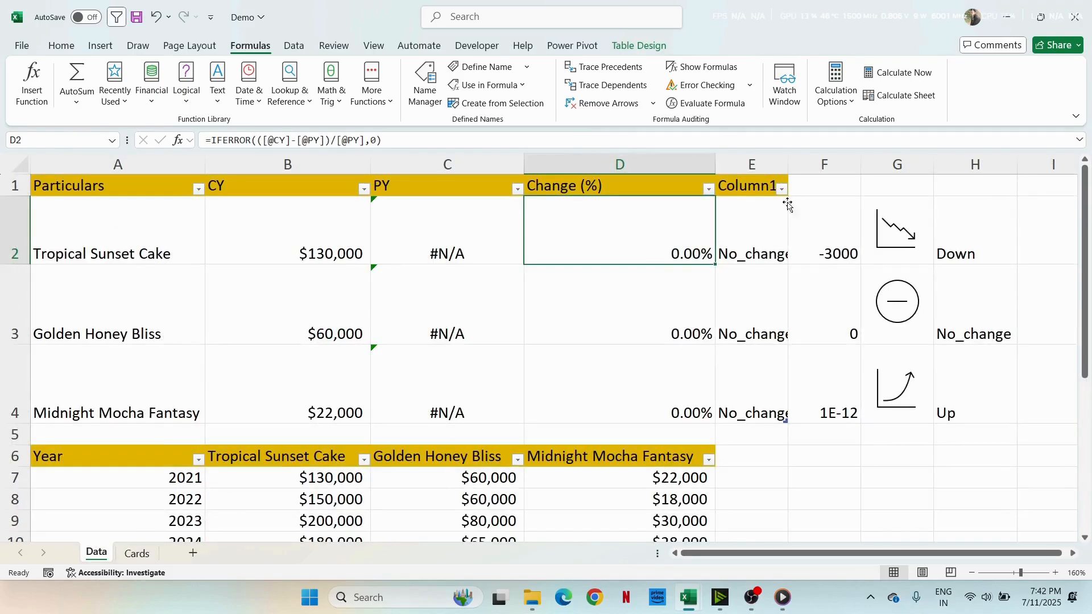
left_click(805, 479)
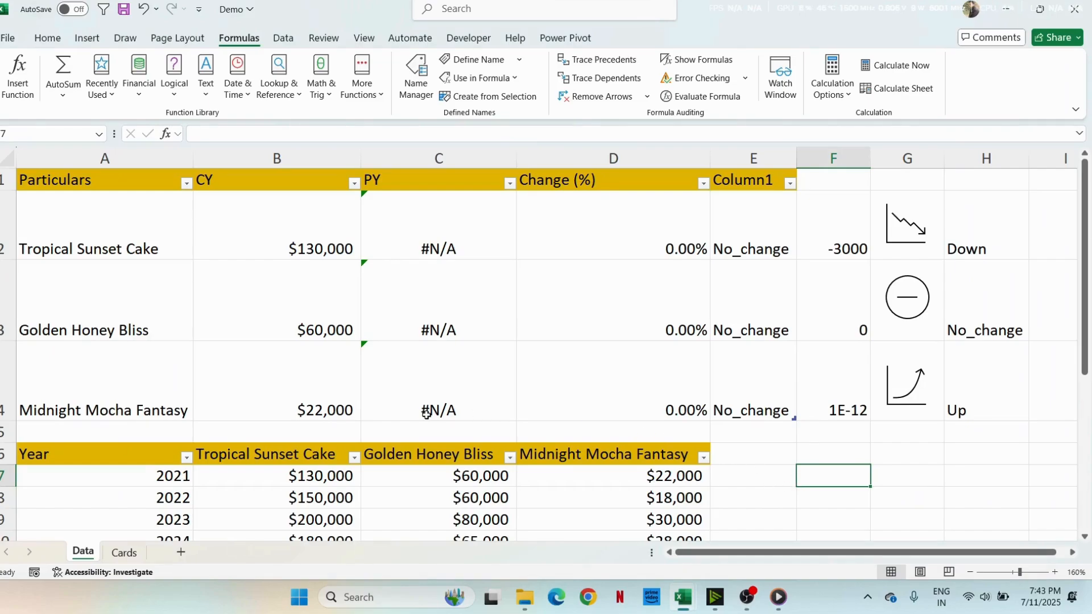
Step: Define the workbook name Tropical_cake for the Tropical Sunset Cake label, referring to =INDIRECT(Data!$E$2)
left_click_drag(746, 234, 745, 366)
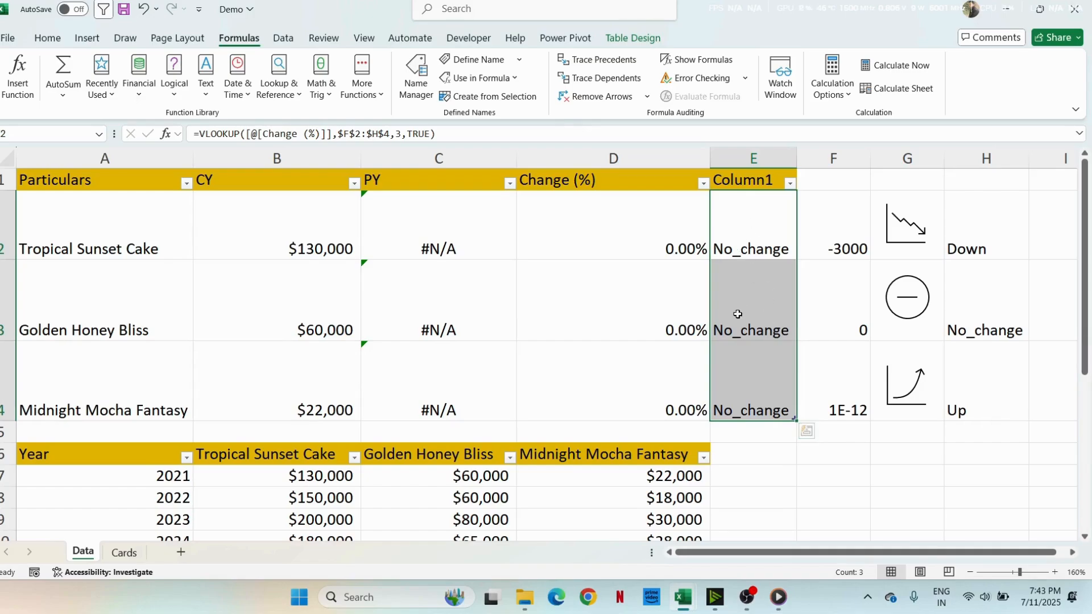
left_click(746, 222)
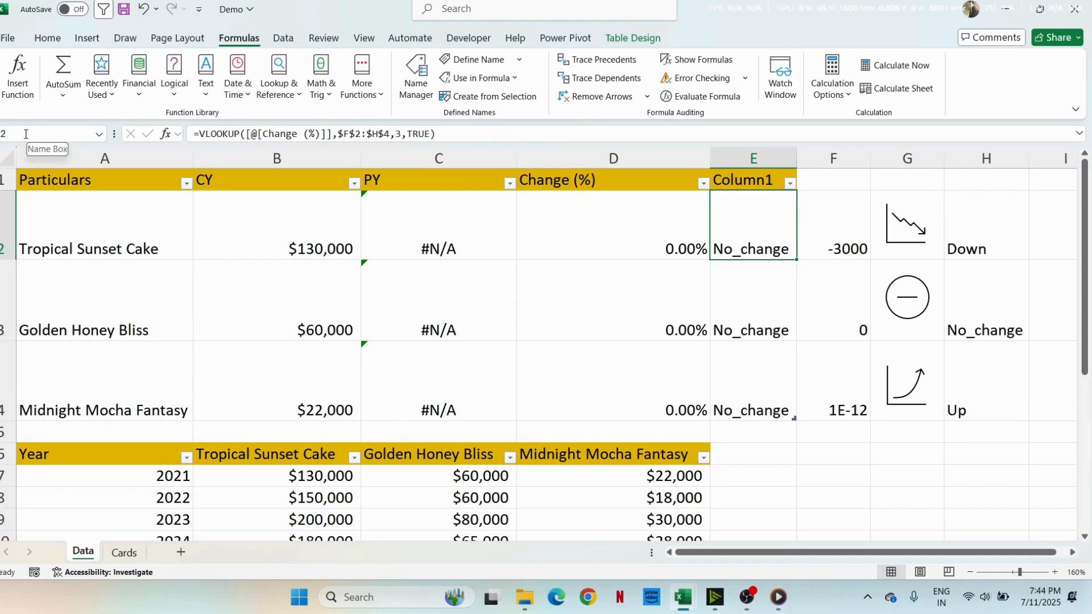
left_click(480, 61)
left_click_drag(503, 198, 413, 303)
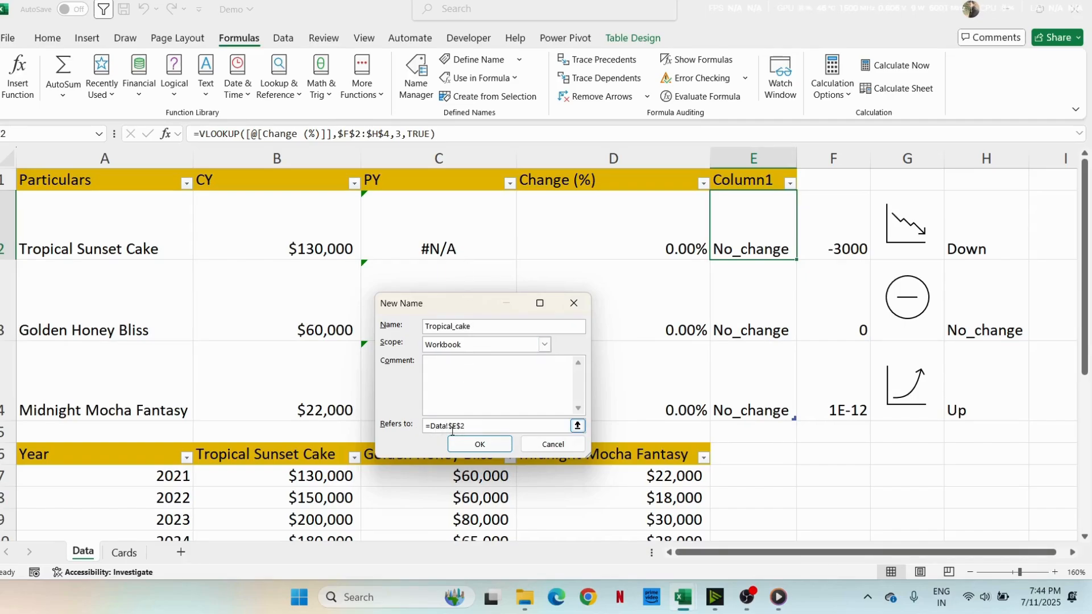
left_click(429, 426)
type("indirect")
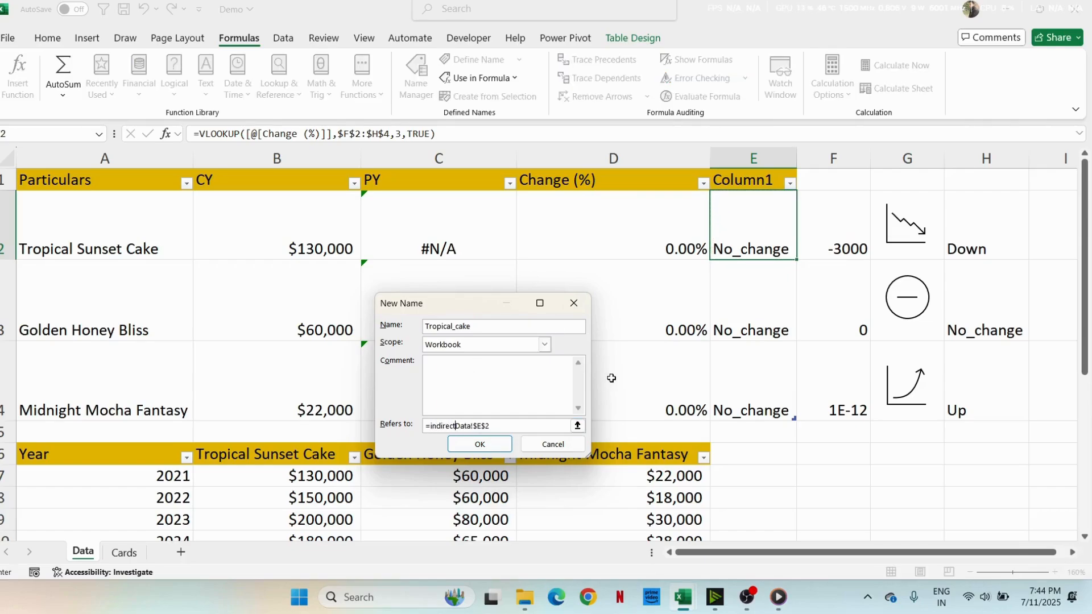
type("(")
left_click(493, 444)
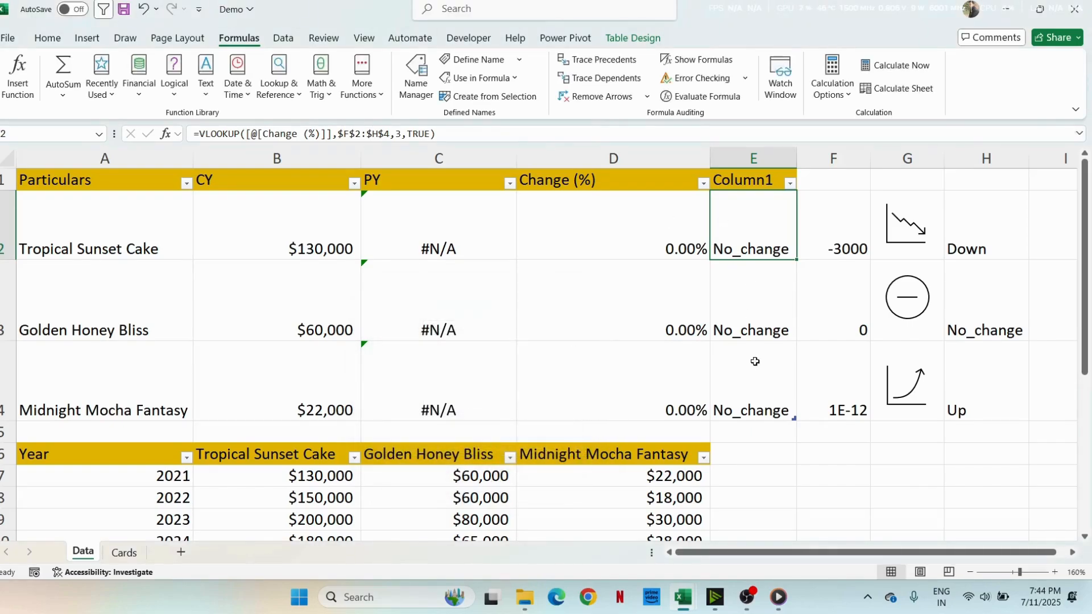
Step: Define the workbook name Golden_cake for the Golden Honey Bliss label, referring to =INDIRECT(Data!$E$3)
left_click(752, 299)
left_click(478, 61)
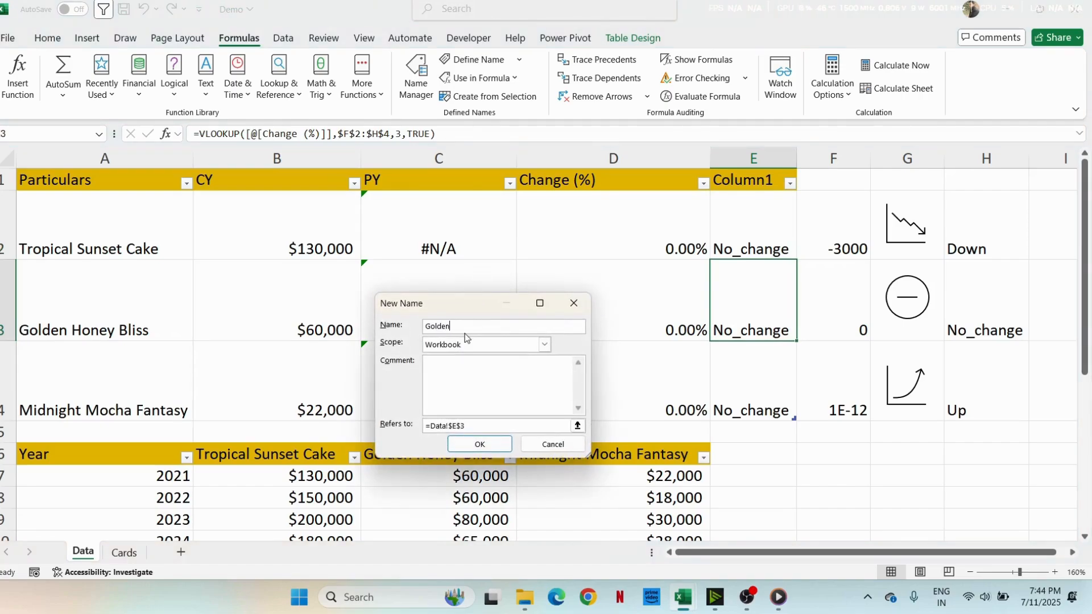
left_click(428, 426)
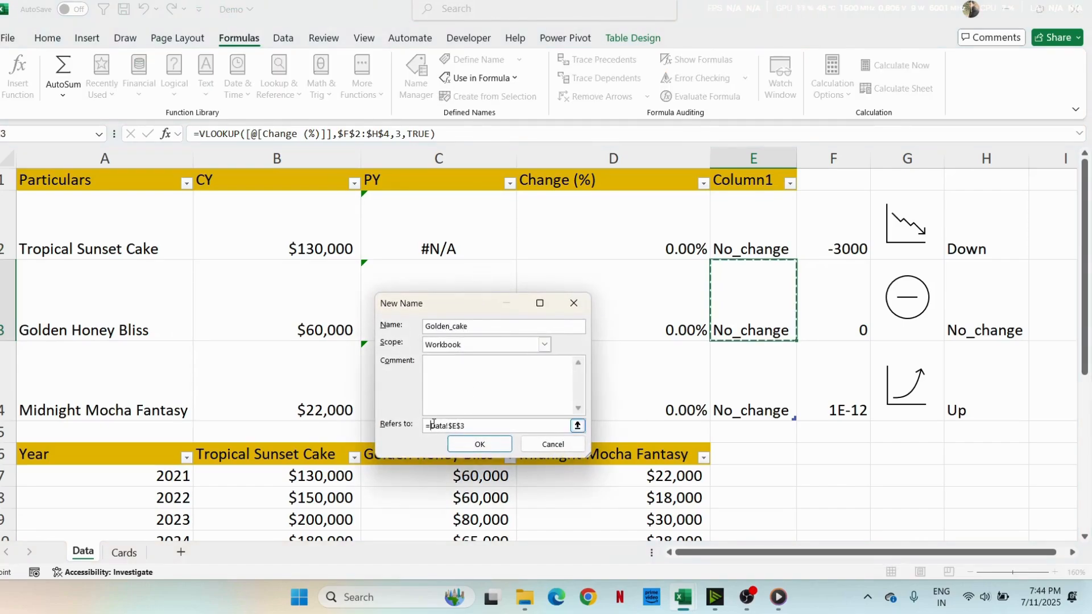
type("indirect(")
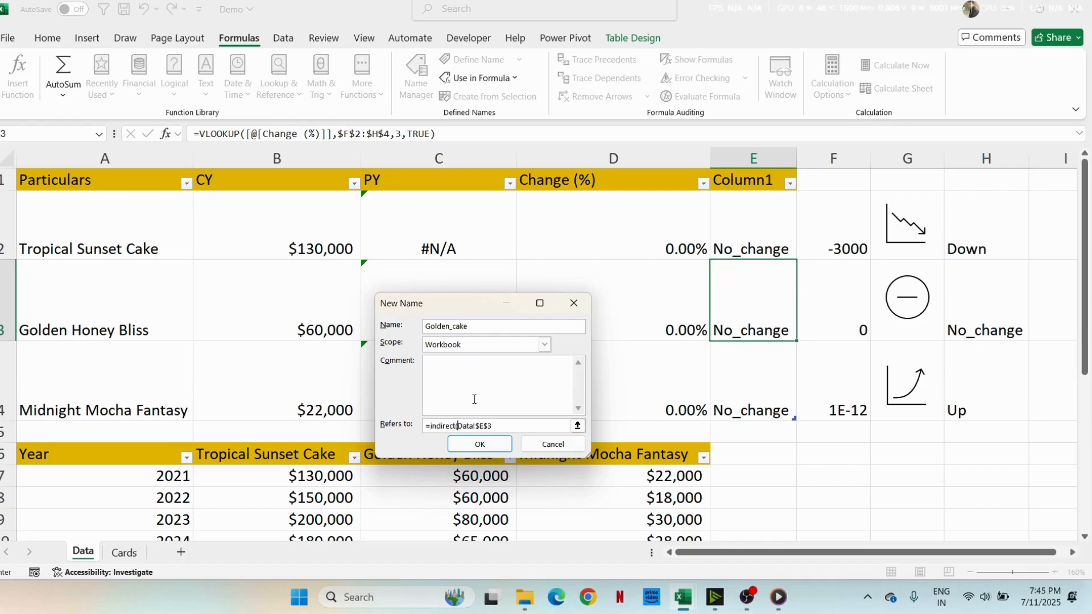
left_click(501, 425)
left_click(479, 445)
Step: Define the workbook name Mocha_cake for the Midnight Mocha Fantasy label, referring to =INDIRECT(Data!$E$4)
left_click(714, 371)
left_click(478, 60)
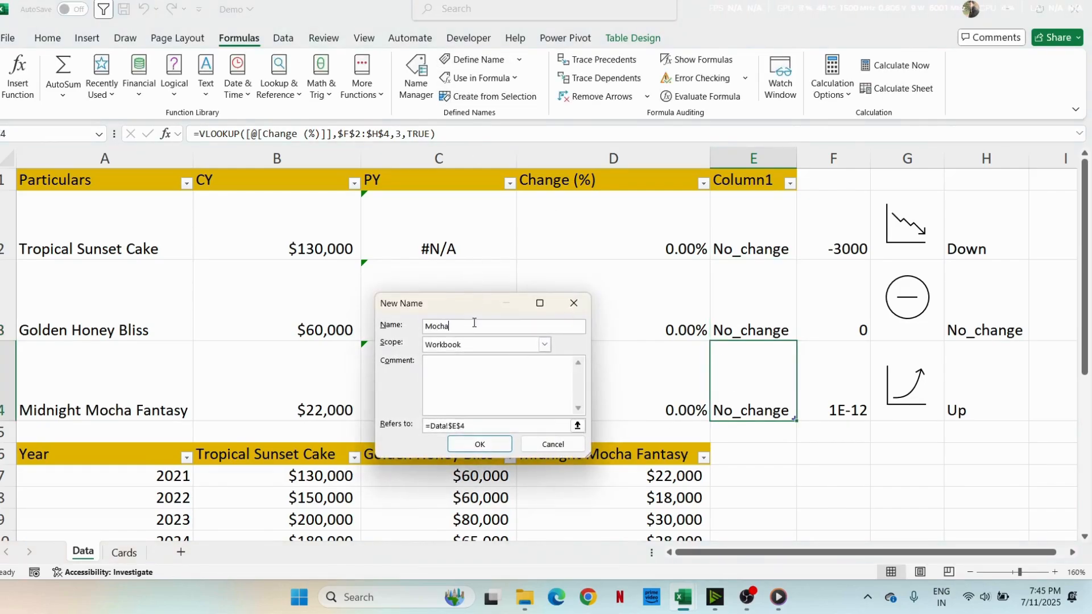
type("Mocha_cake")
left_click(427, 426)
type("indirect")
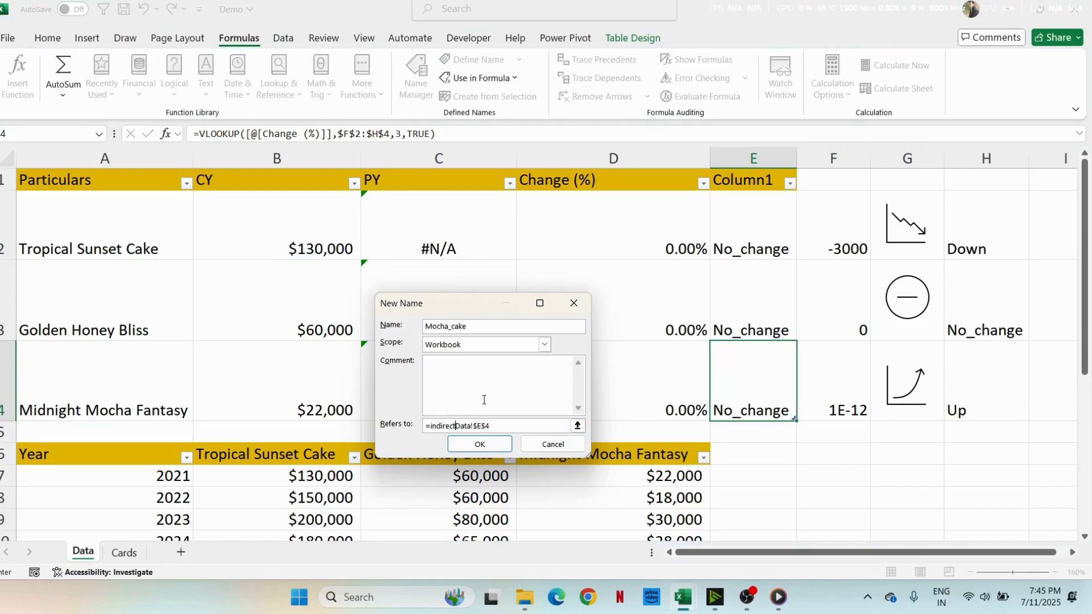
type("(")
left_click(480, 444)
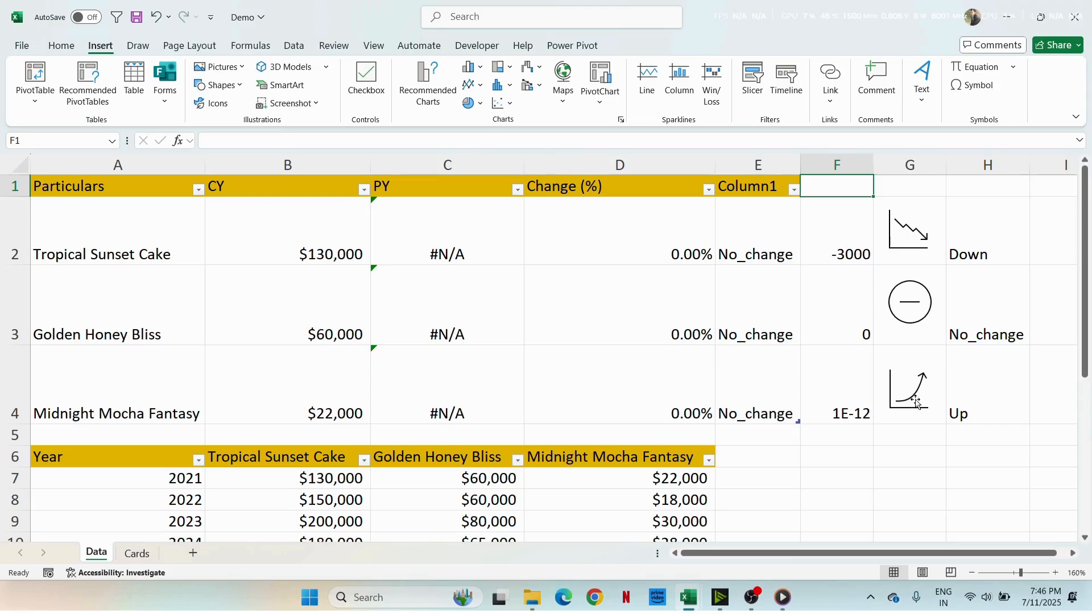
Step: Place a copy of the no-change icon over cells F6:F8 and link it to the formula =Tropical_cake
left_click(917, 308)
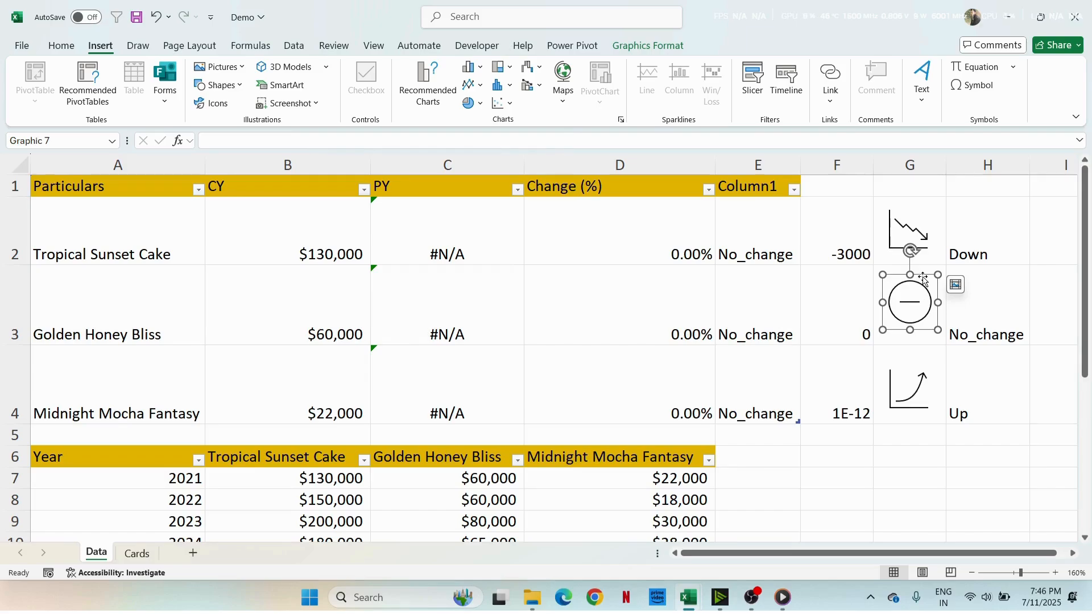
left_click_drag(923, 277, 840, 453)
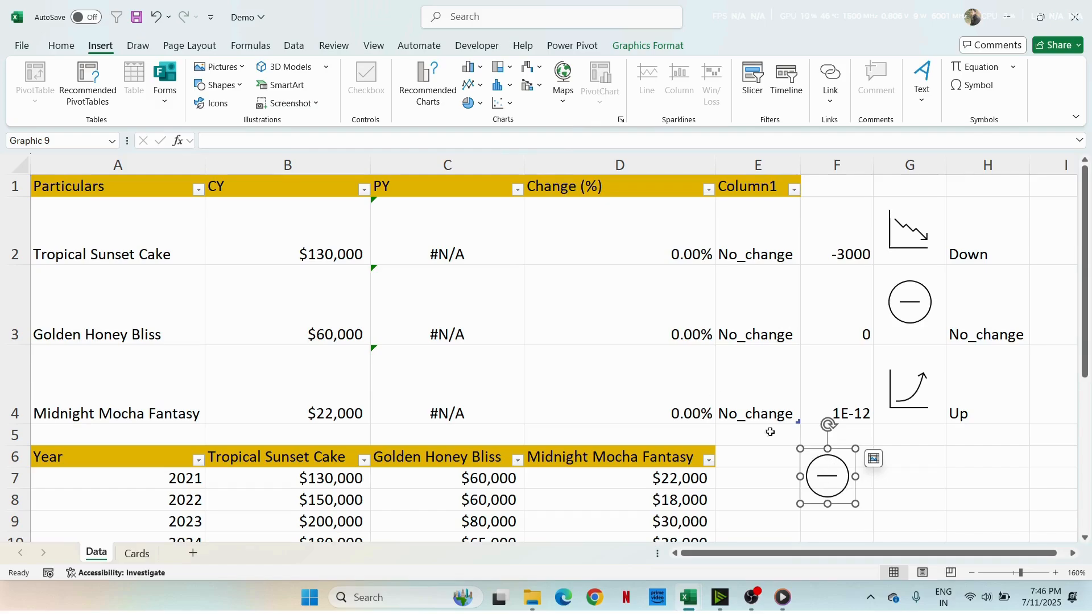
left_click(224, 139)
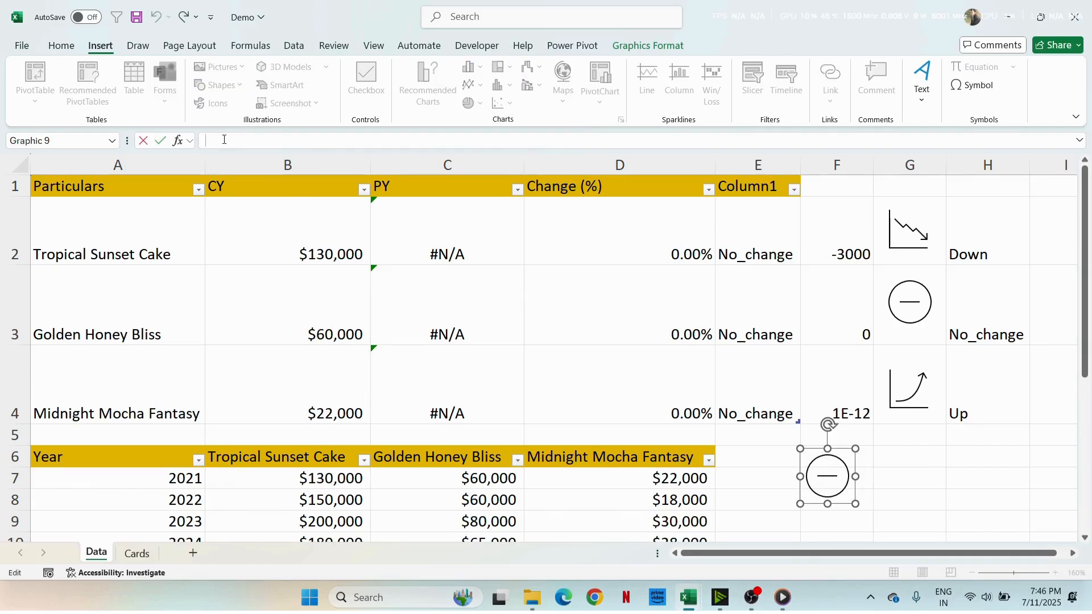
type("=trop")
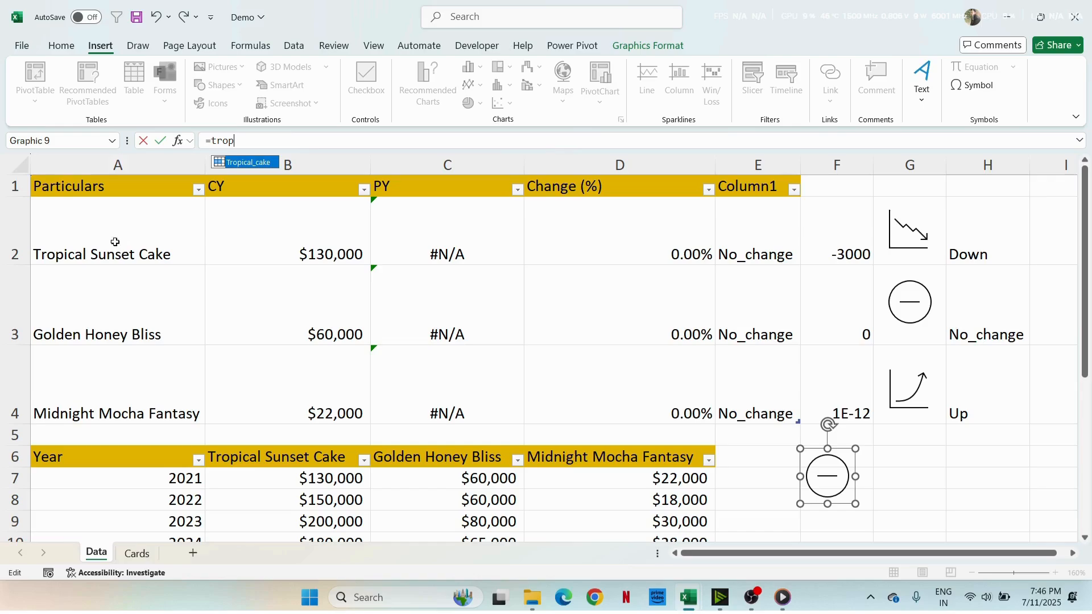
double_click(242, 163)
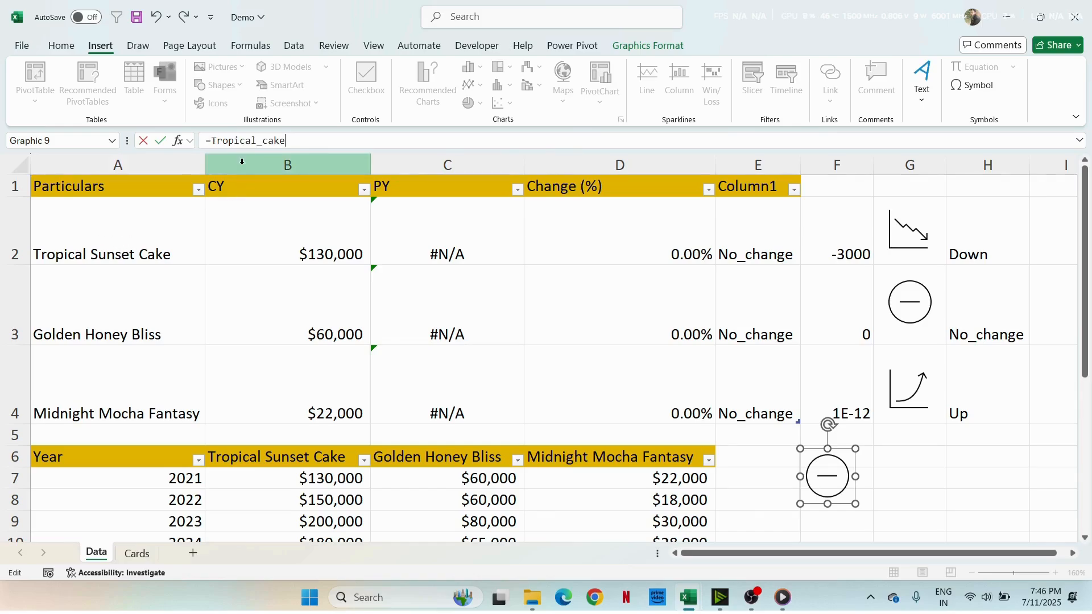
key("Return")
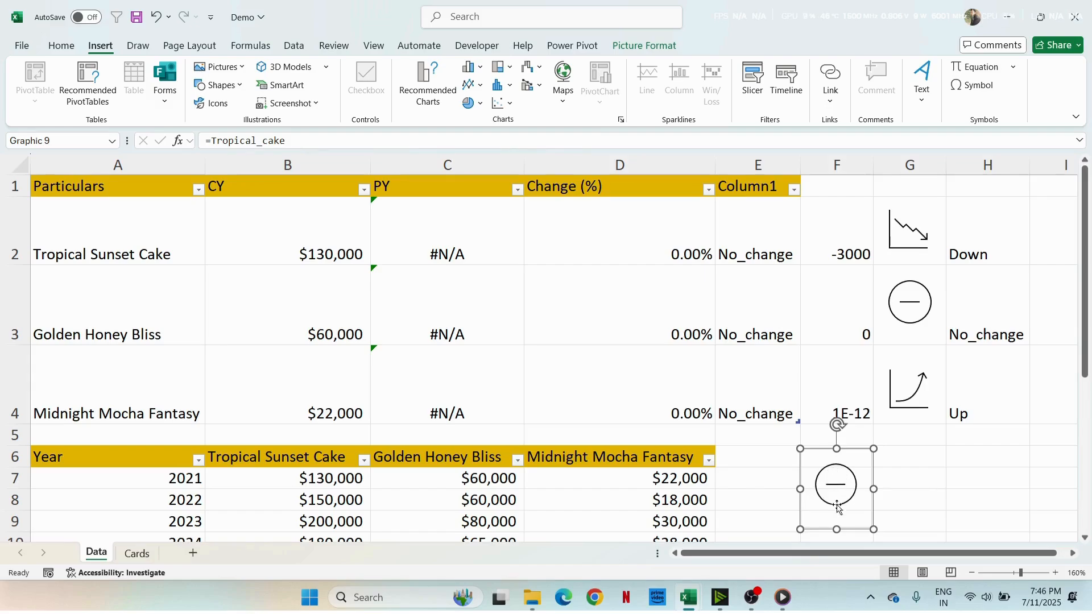
Step: Move the linked icon to the Cards sheet and place it, reduced in size, beside the percentage on the Tropical Sunset Cake card
left_click(137, 554)
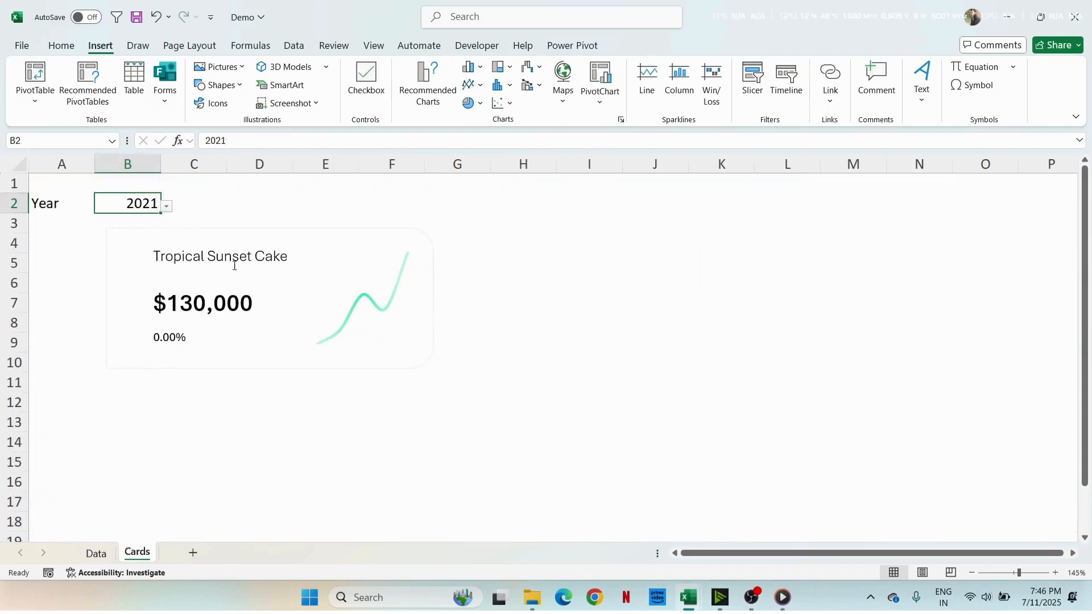
left_click(96, 553)
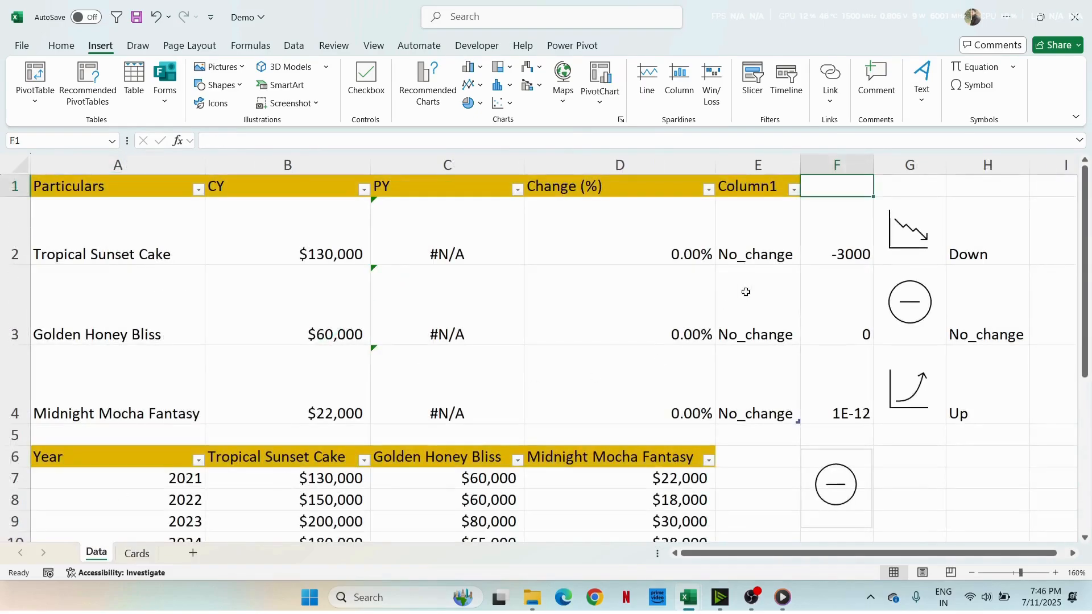
left_click(831, 455)
key("ctrl+x")
left_click(137, 553)
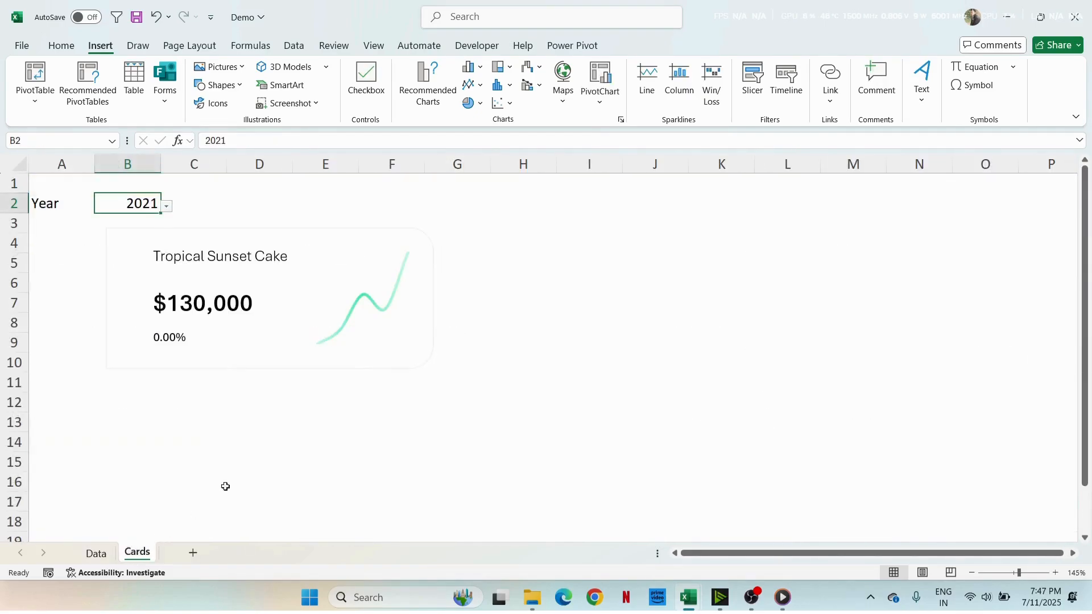
left_click(510, 294)
key("ctrl+v")
left_click_drag(557, 272, 223, 325)
left_click(258, 455)
Step: Set the year in B2 to 2022, 2023 and 2024 in turn to test the card's trend icon
left_click(156, 199)
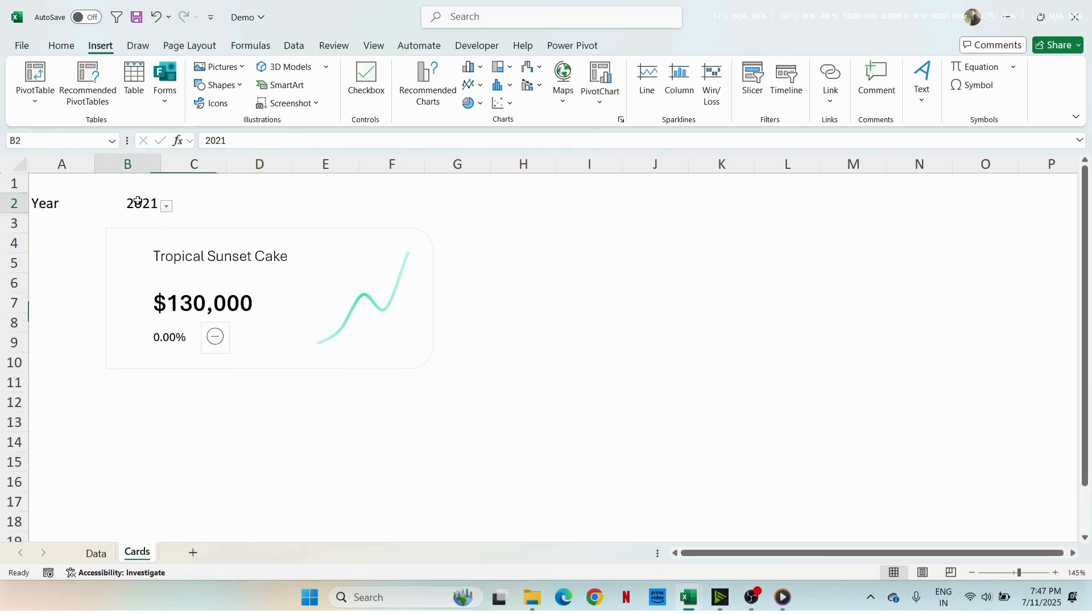
left_click(167, 209)
left_click(148, 232)
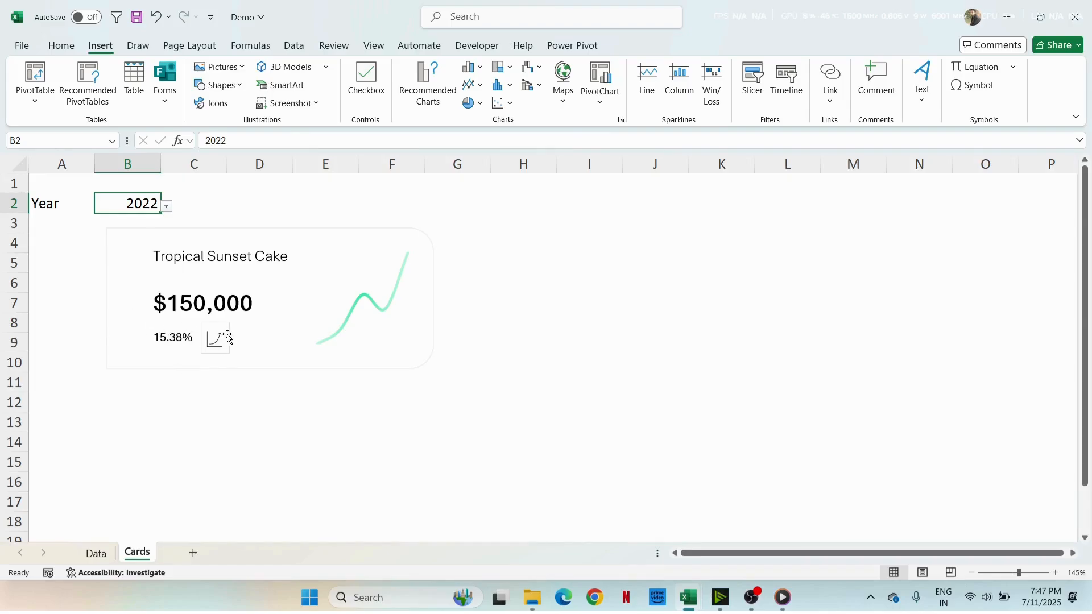
left_click(168, 209)
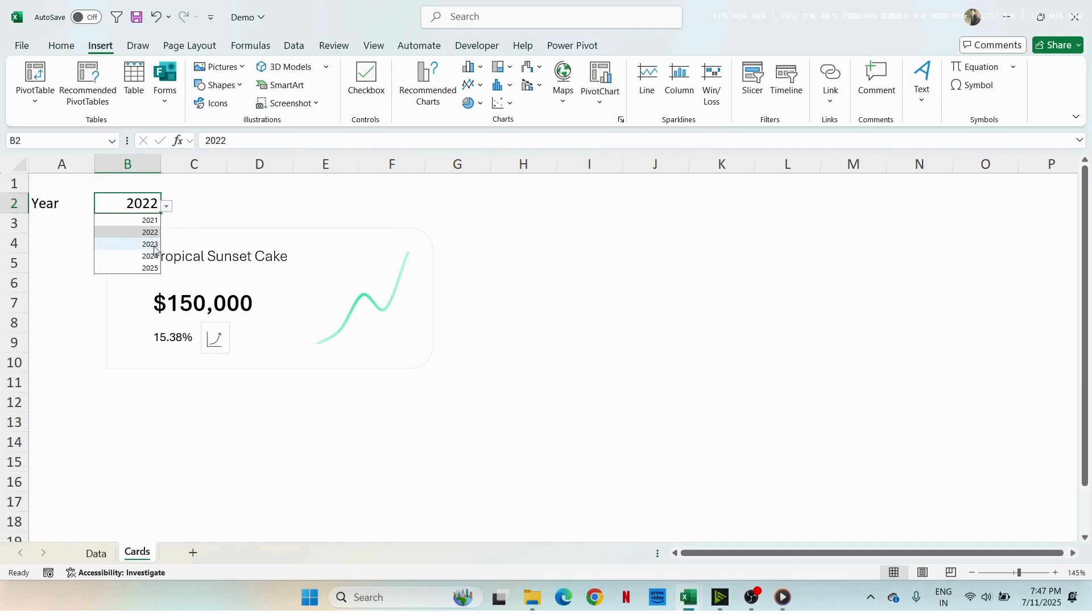
left_click(154, 244)
left_click(167, 207)
left_click(155, 257)
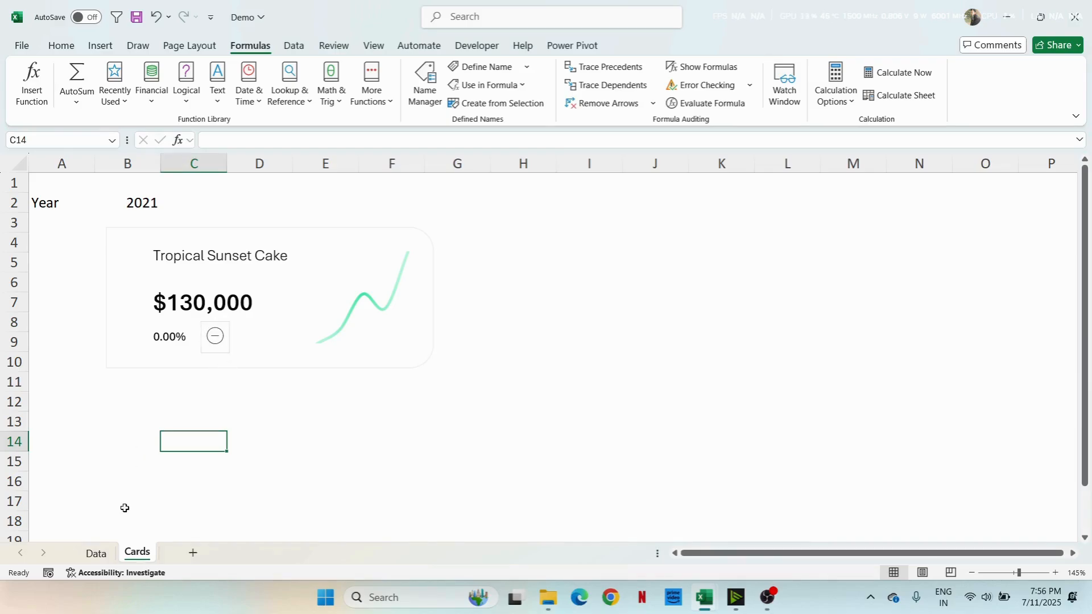
Step: Hide the gridlines on the Data sheet
left_click(96, 553)
left_click(790, 477)
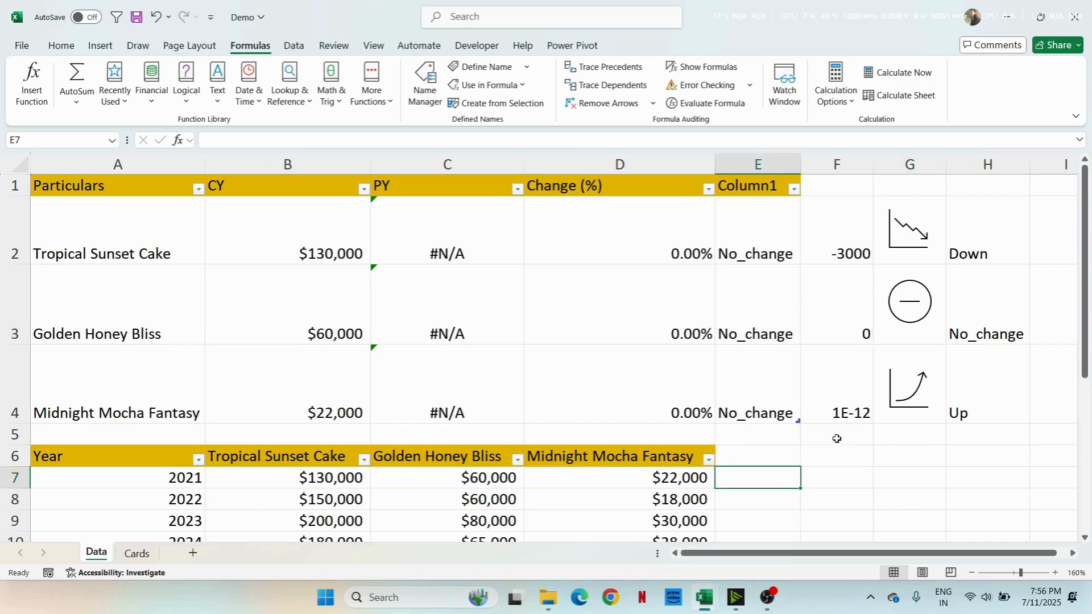
type("wvg")
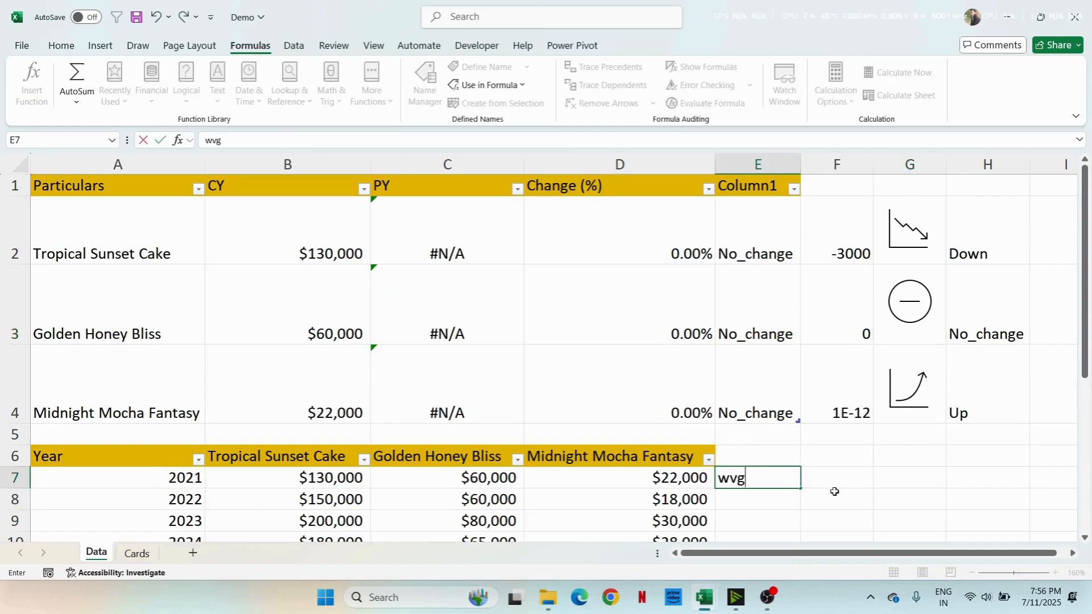
key("Escape")
key("alt+w")
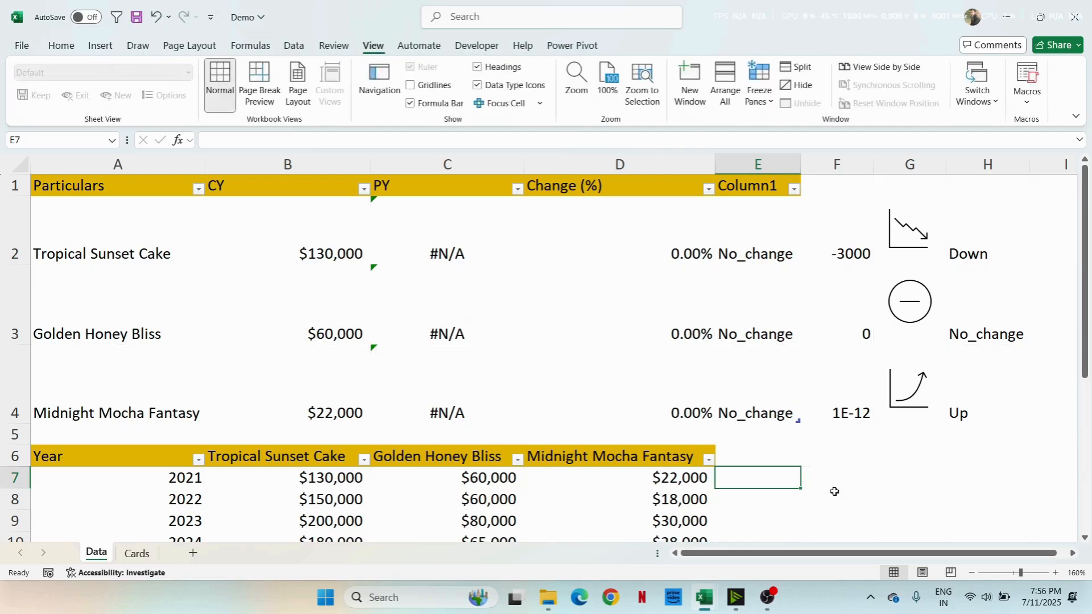
Step: On the Cards sheet, widen the Tropical Sunset Cake card's background rectangle by extending its right edge to about column G
left_click(139, 553)
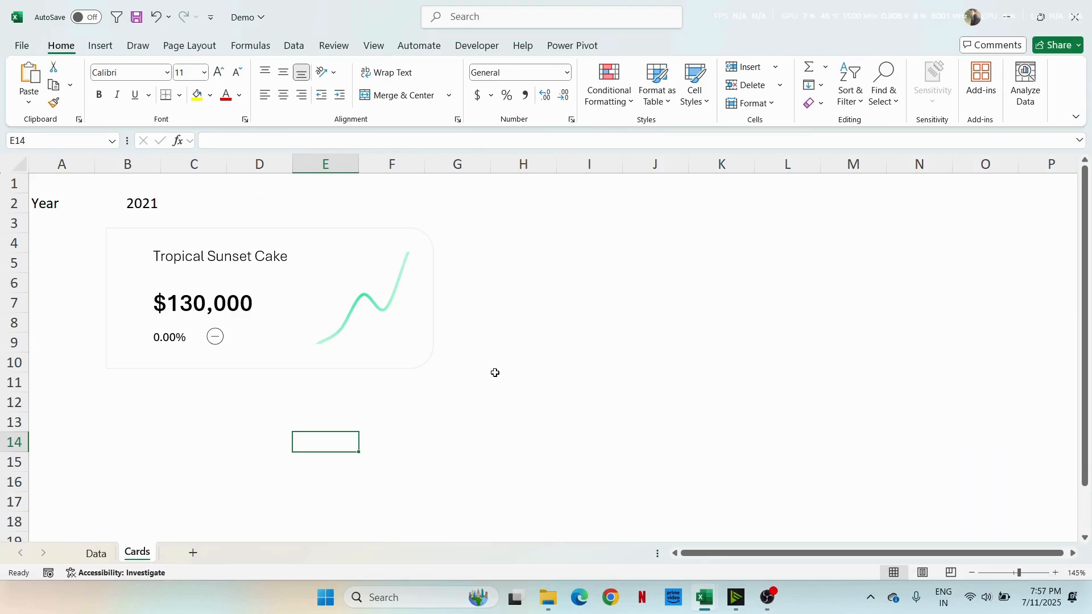
left_click(400, 237)
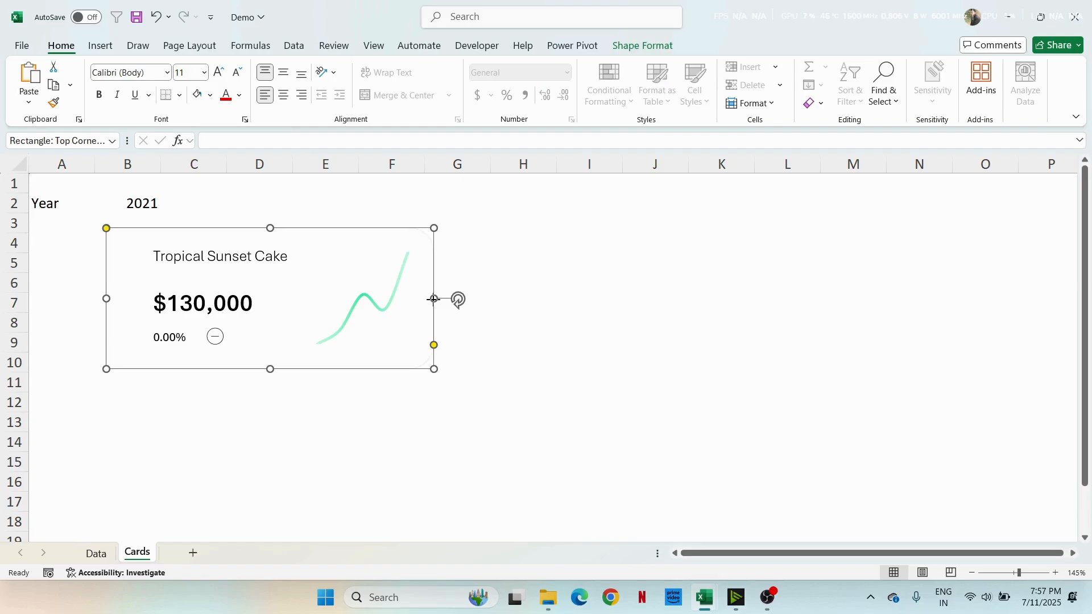
left_click_drag(434, 299, 482, 302)
Step: Shift the card's title, amount, percentage, icon and trend line together to the right, leaving free space at the card's left end
left_click(236, 257)
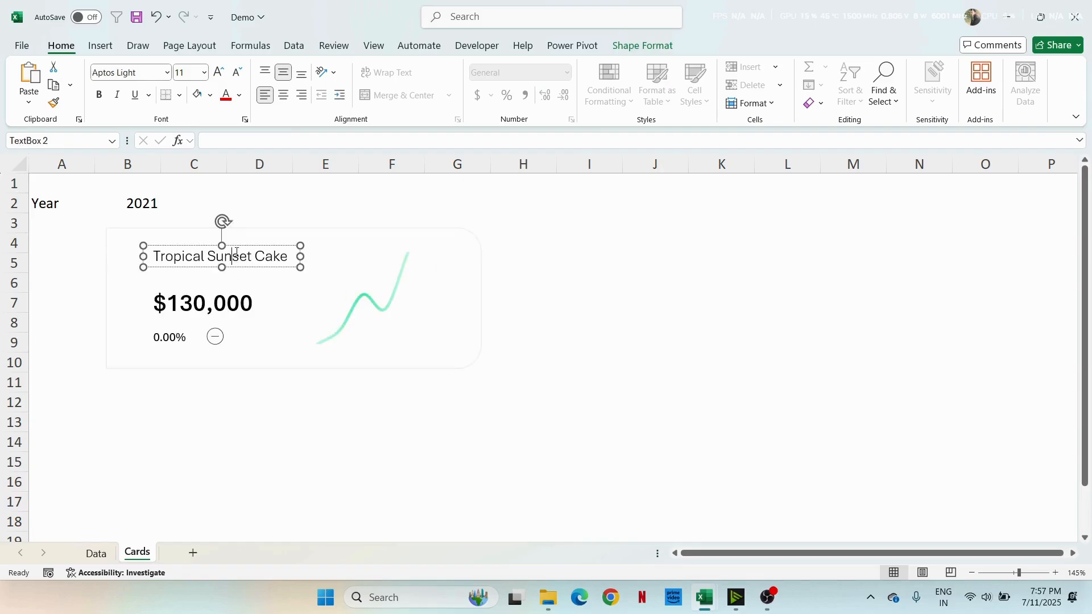
left_click(229, 304, "shift")
left_click(184, 335, "shift")
left_click(215, 337, "shift")
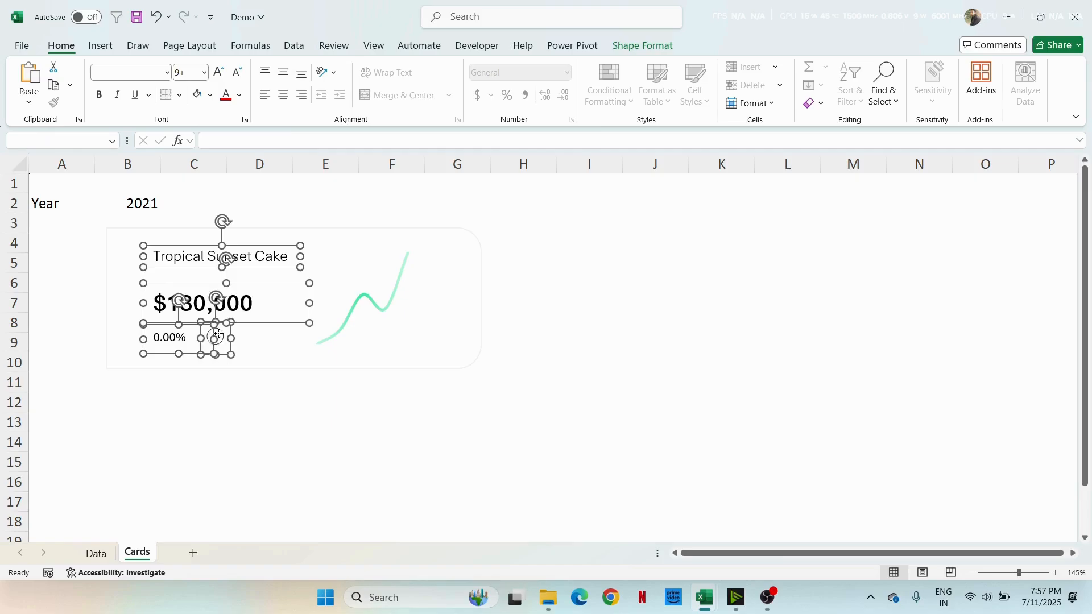
left_click(376, 305, "shift")
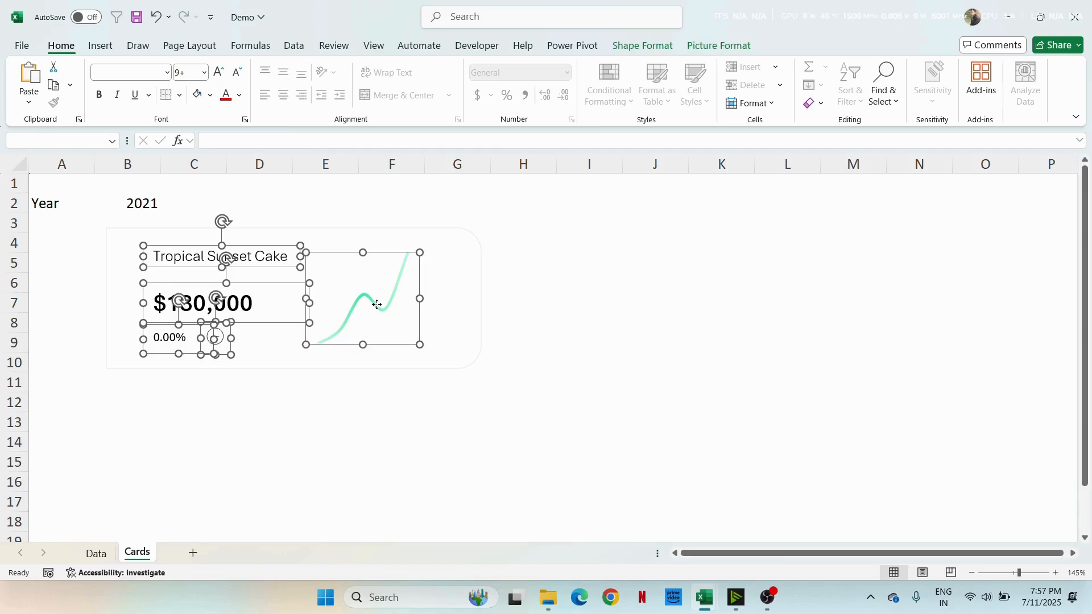
key("Right")
key("Right")
key("Right")
key("Right")
key("Right")
key("Right")
key("Right")
key("Right")
key("Right")
key("Right")
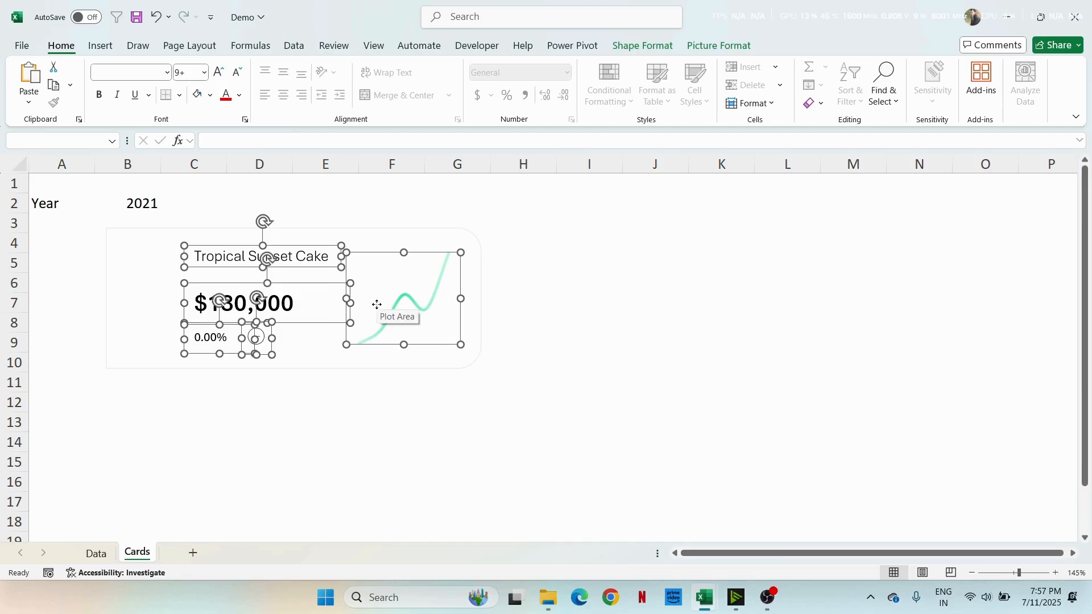
key("Right")
left_click(390, 419)
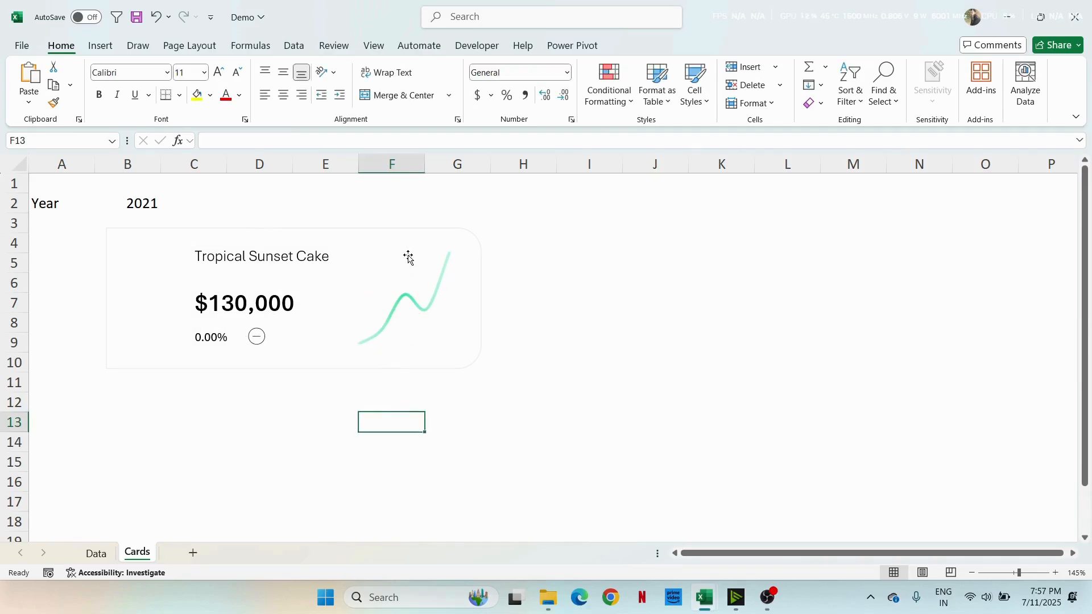
Step: Set the card rectangle's outline colour to white and open its shadow settings
left_click(399, 235)
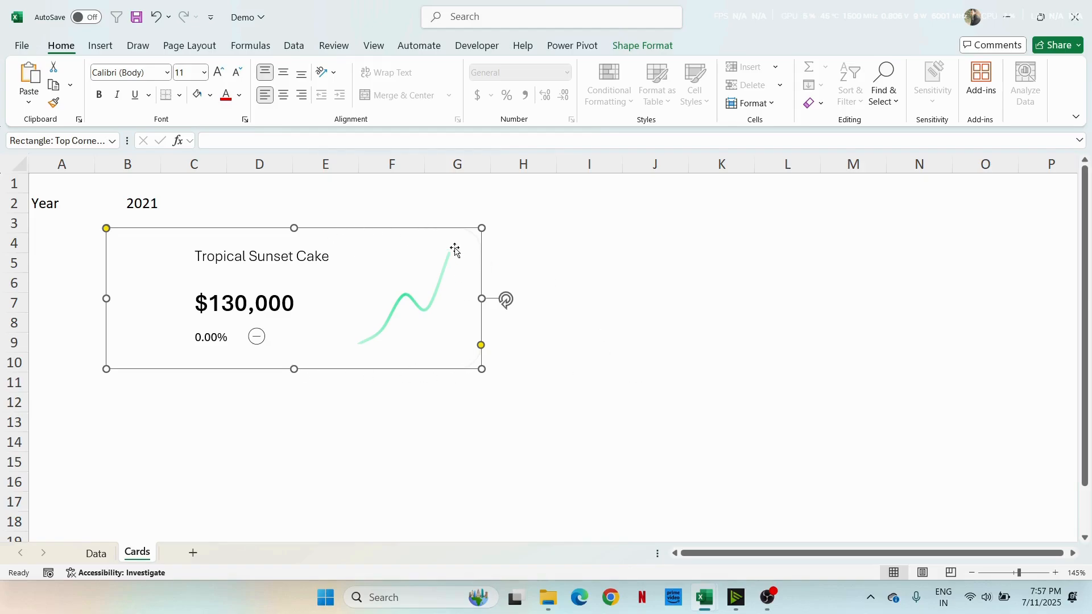
key("ctrl+1")
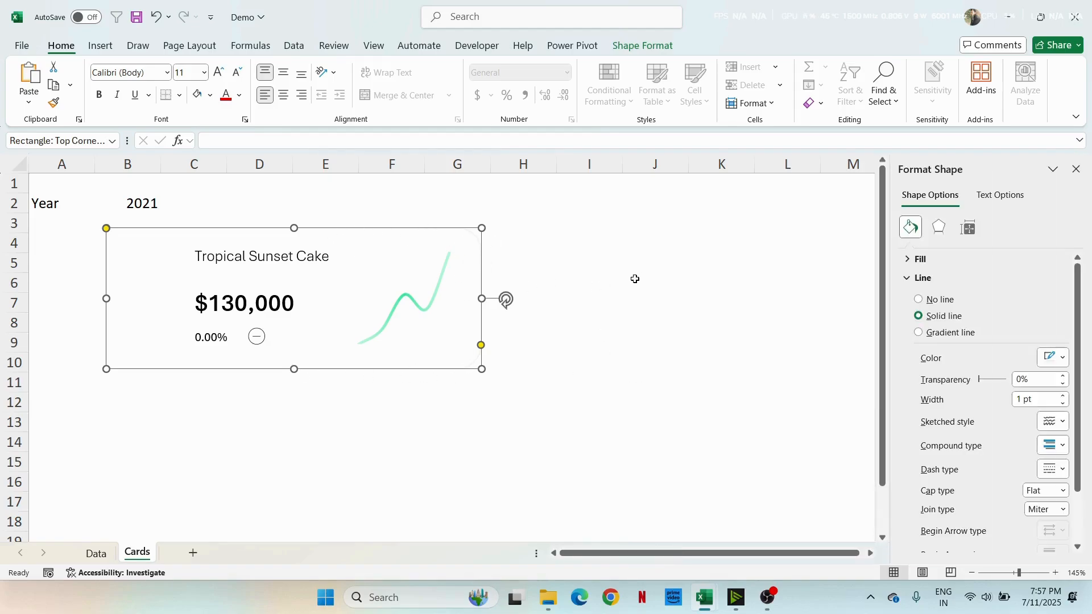
left_click(922, 261)
left_click(922, 261)
left_click(1053, 357)
left_click(910, 125)
left_click(939, 227)
left_click(930, 259)
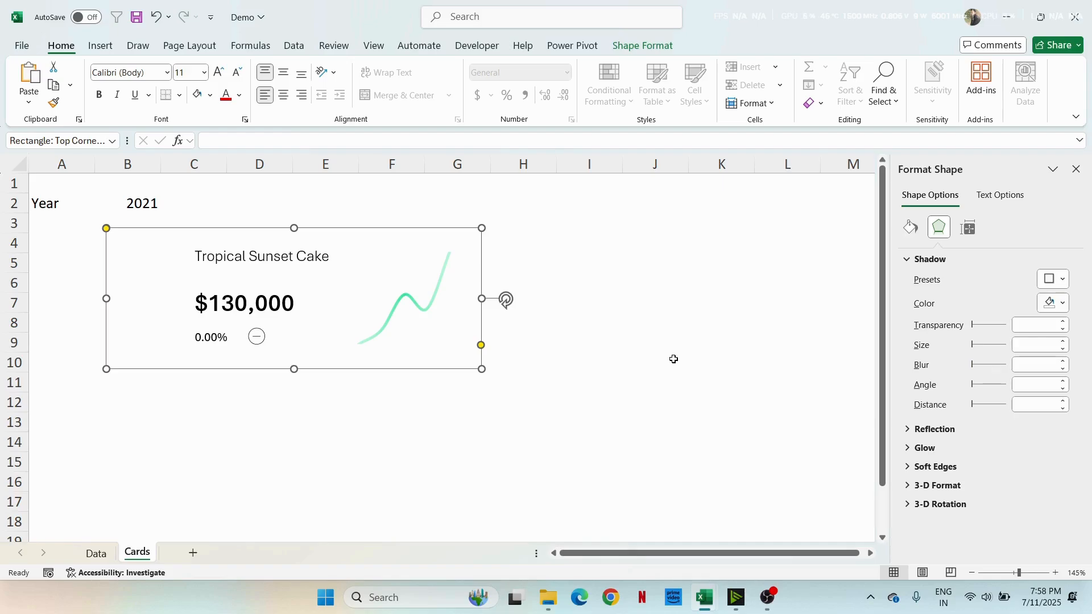
Step: Examine the shadow settings of the finished Tropical Sunset Cake card in the Cards workbook, and return to the Demo workbook
key("alt+Tab")
key("Tab")
key("Escape")
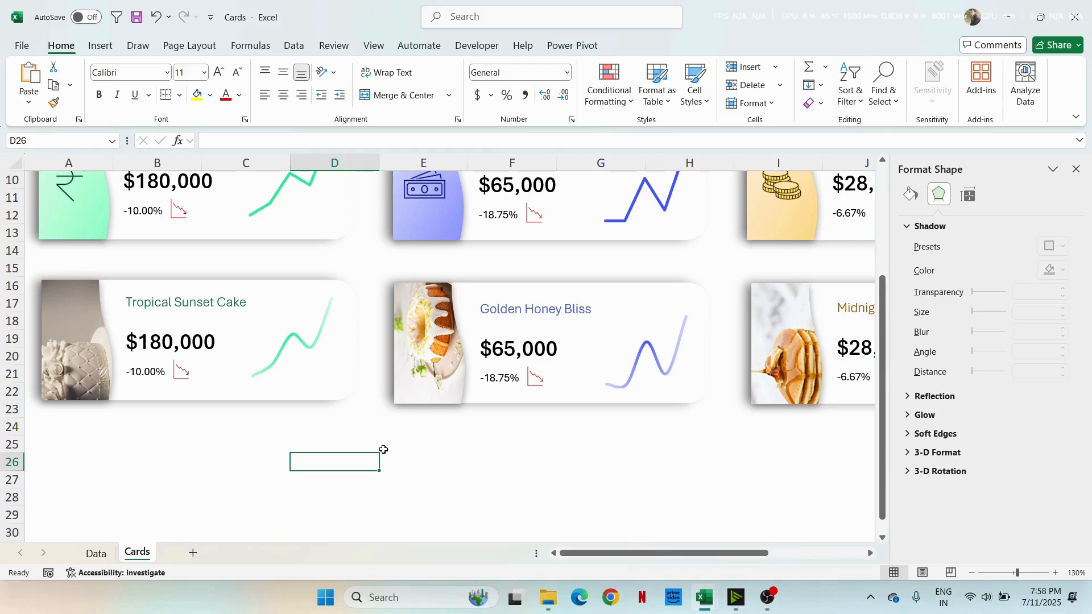
left_click(340, 288)
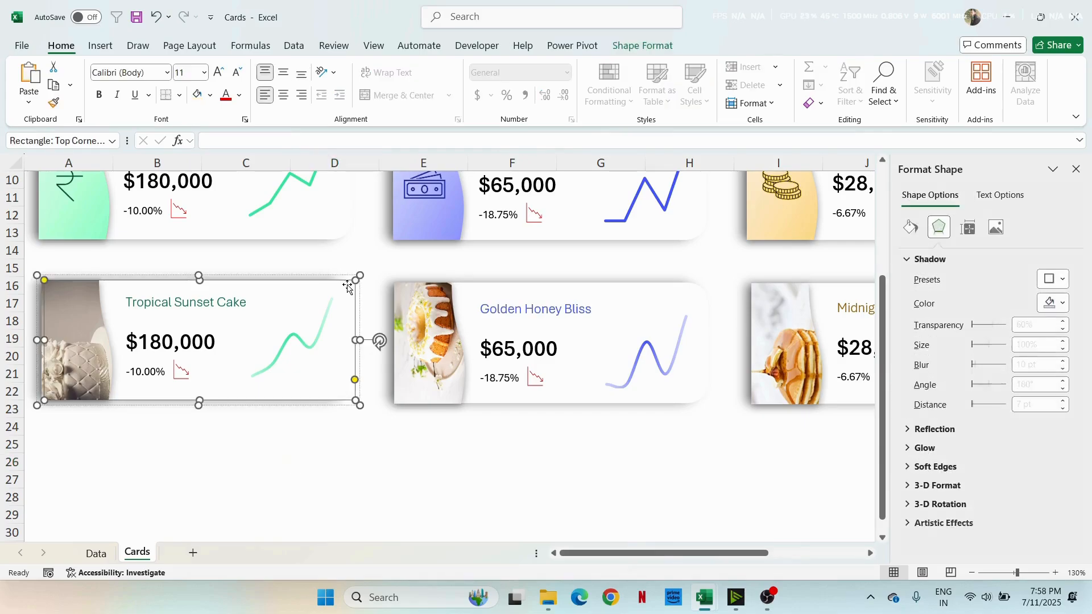
left_click(1048, 280)
left_click(1000, 264)
left_click(999, 263)
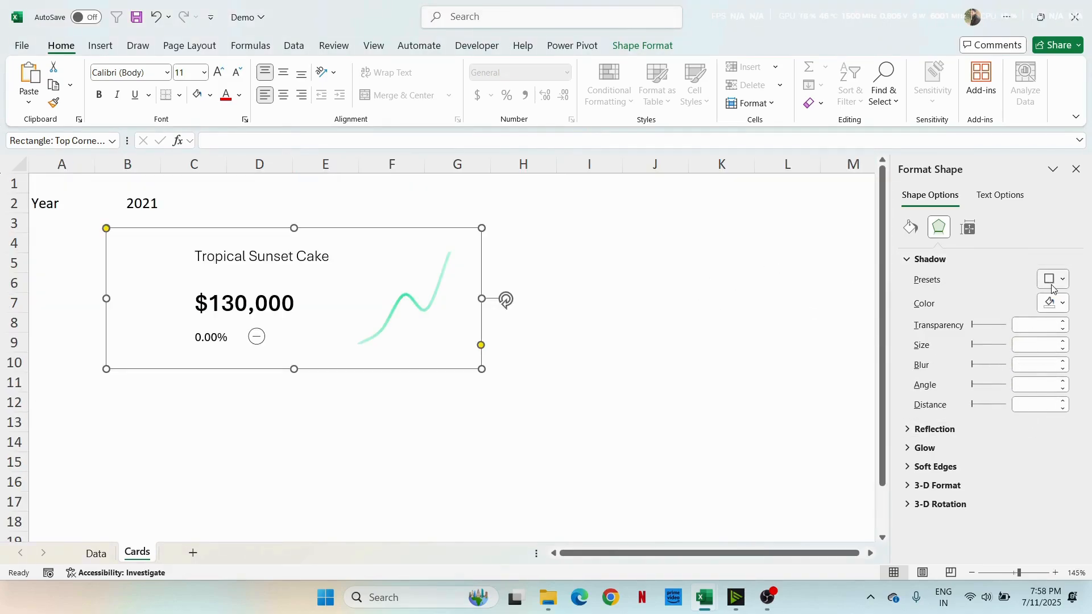
Step: Apply an outer shadow cast toward the bottom left to the card rectangle and set its blur to 10 pt
left_click(1053, 282)
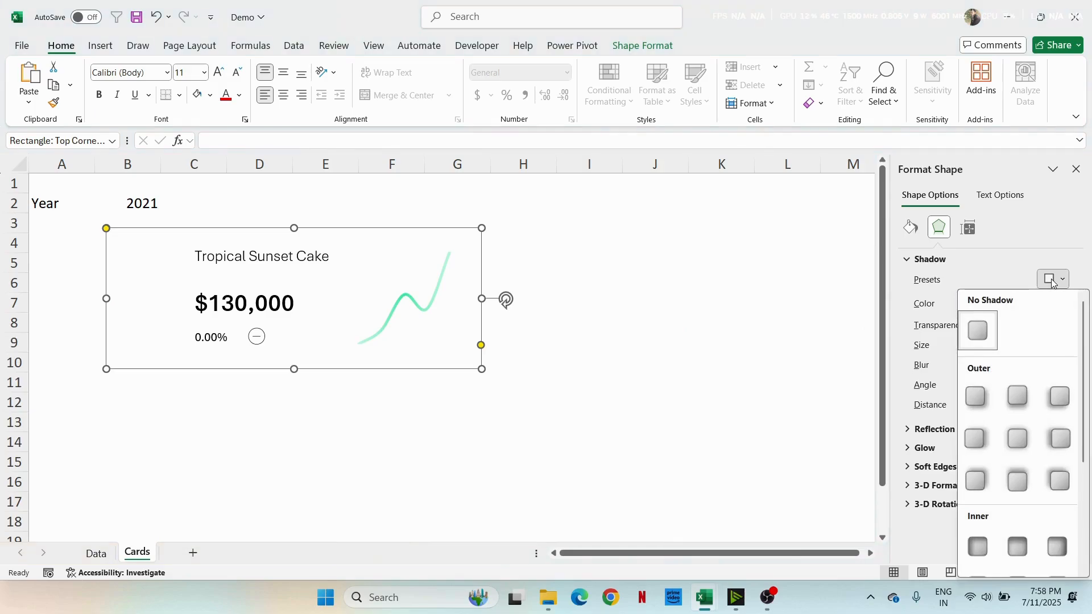
left_click(1061, 401)
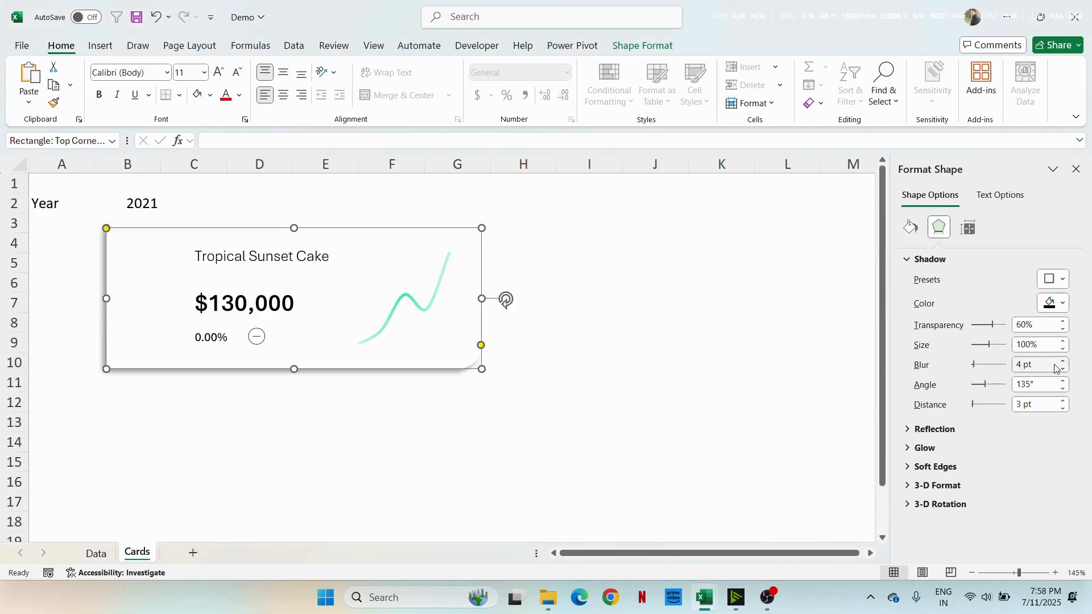
left_click(1063, 362)
left_click(1062, 361)
left_click(1063, 361)
left_click(1063, 361)
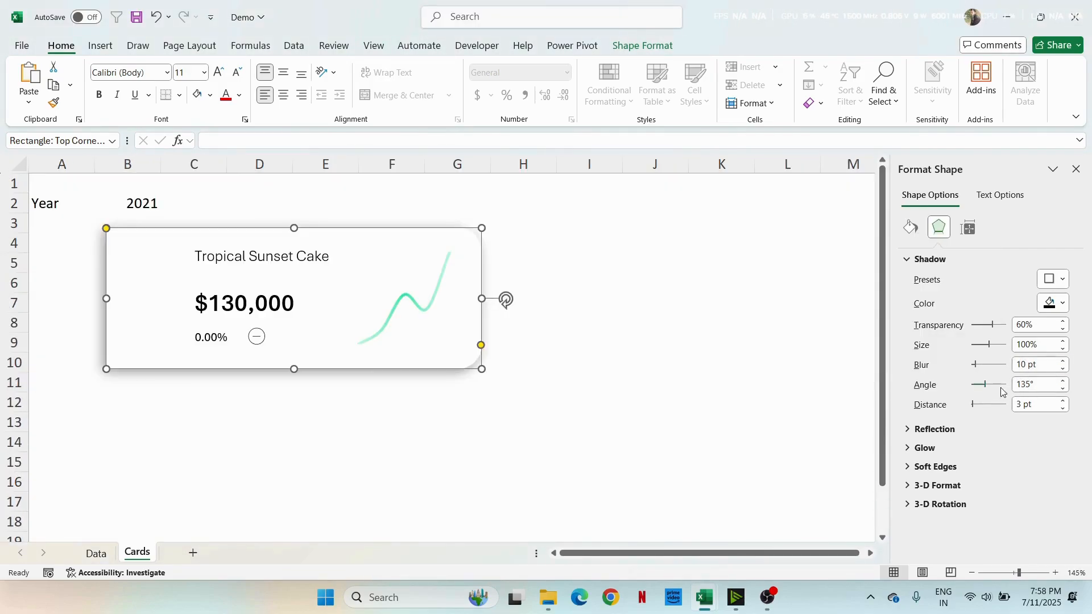
Step: Set the card shadow's angle to 180° and its distance to 7 pt
double_click(1024, 385)
type("180")
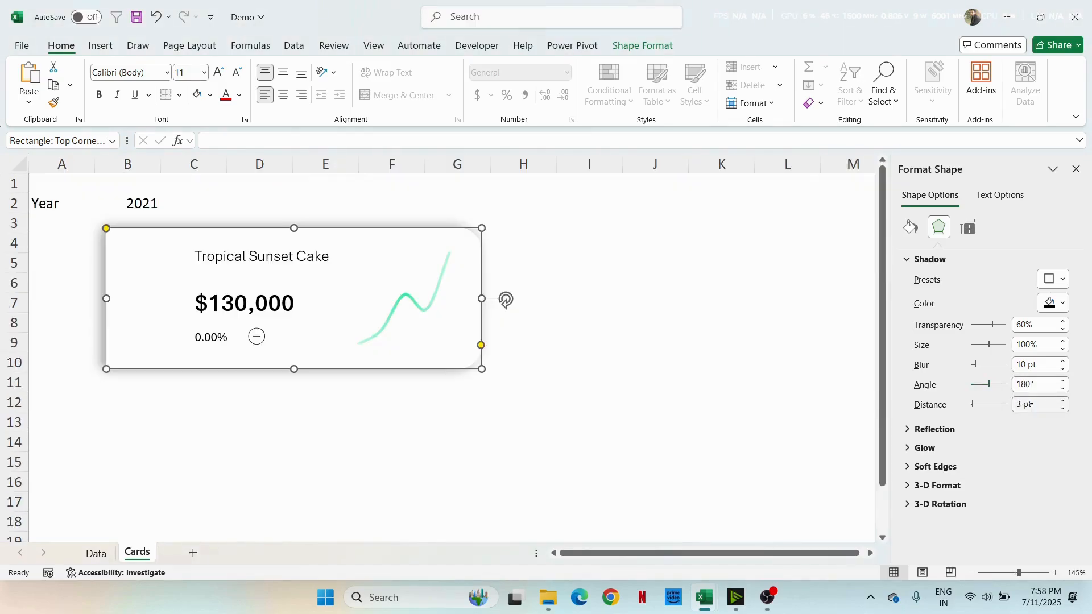
double_click(1024, 404)
type("7")
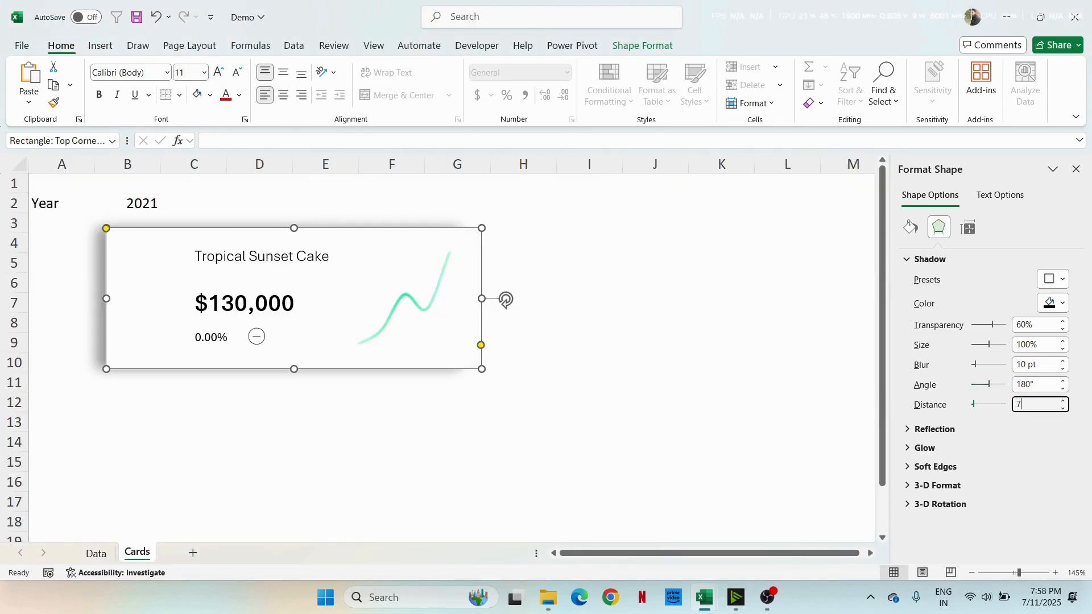
left_click(626, 337)
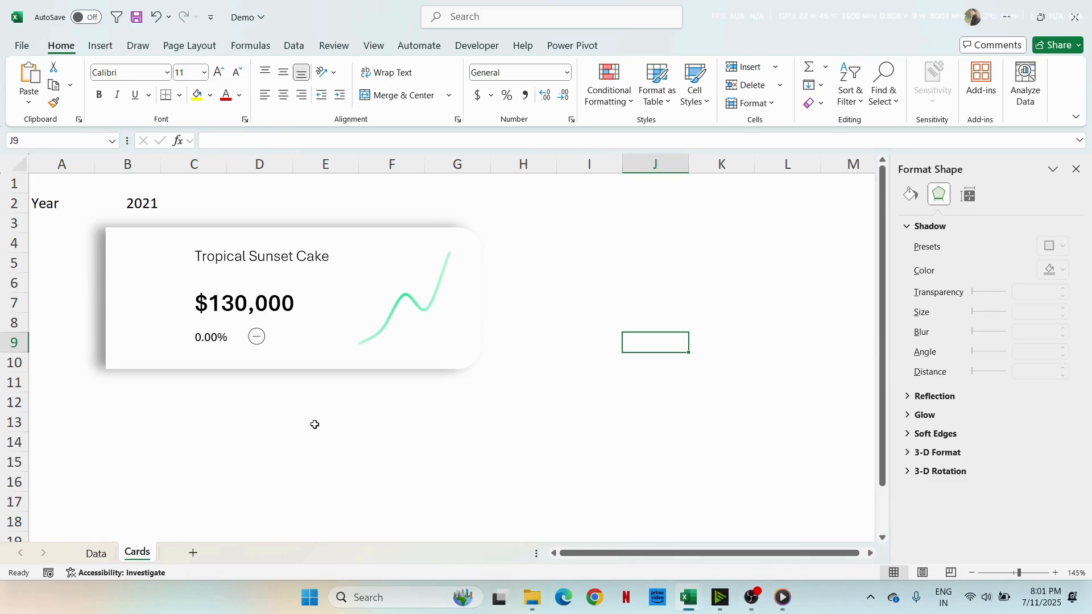
Step: Check the finished cards in the Cards workbook, and draw a Flowchart: Document shape about 1.18" by 2.02" beside the Demo card
left_click(387, 427)
mouse_move(690, 607)
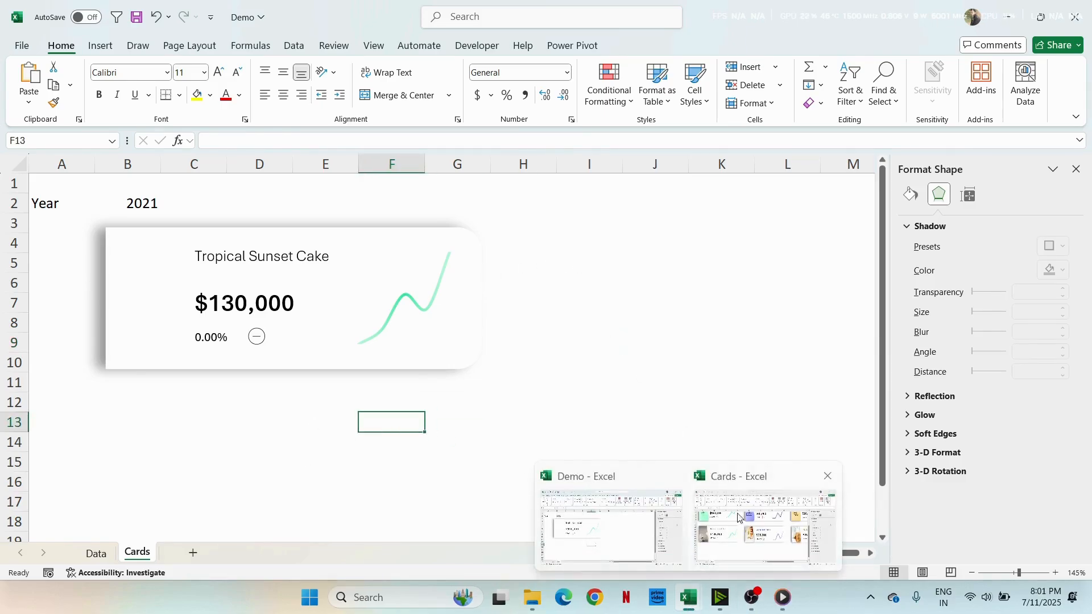
left_click(740, 518)
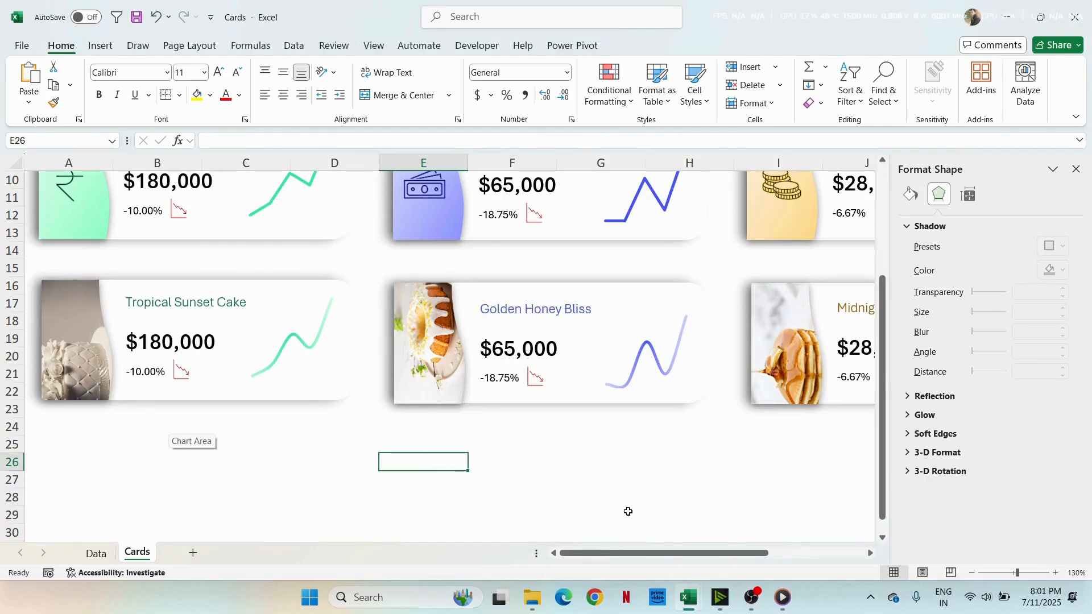
key("alt+Tab")
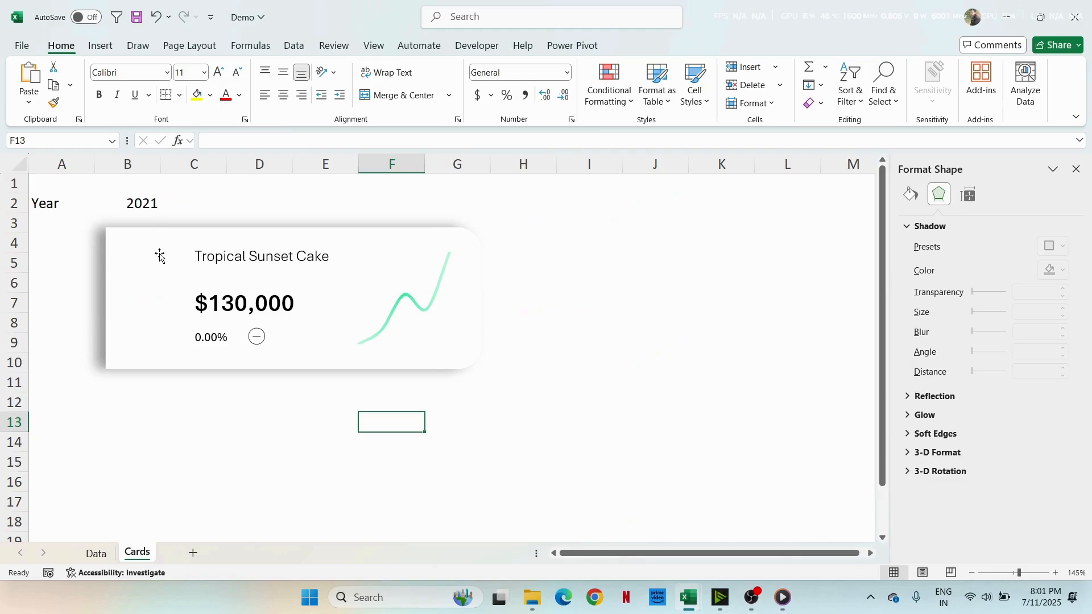
left_click(100, 45)
left_click(222, 85)
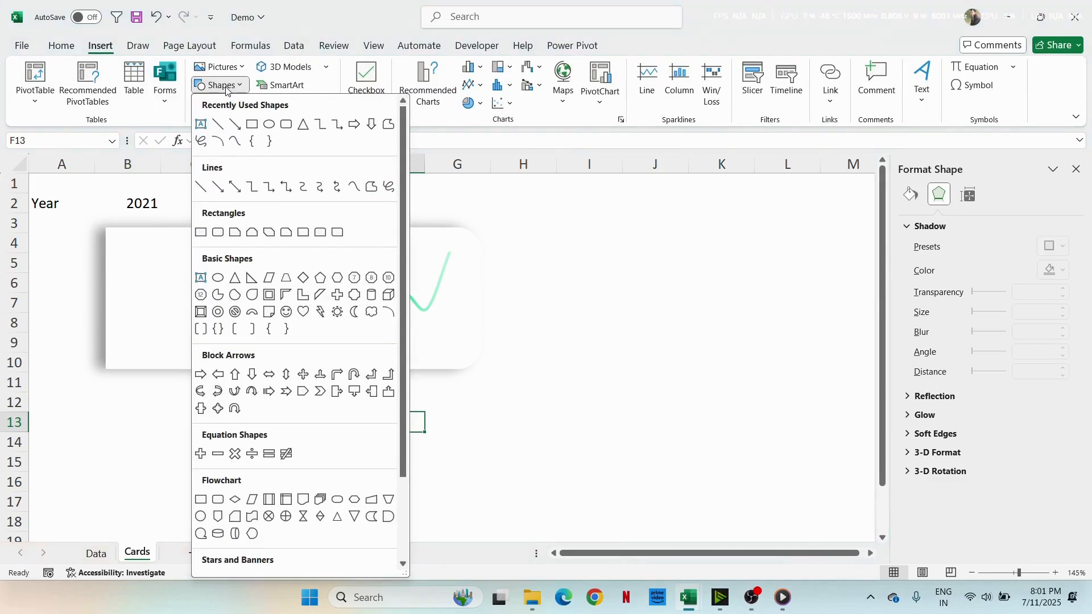
scroll(339, 391, "down", 3)
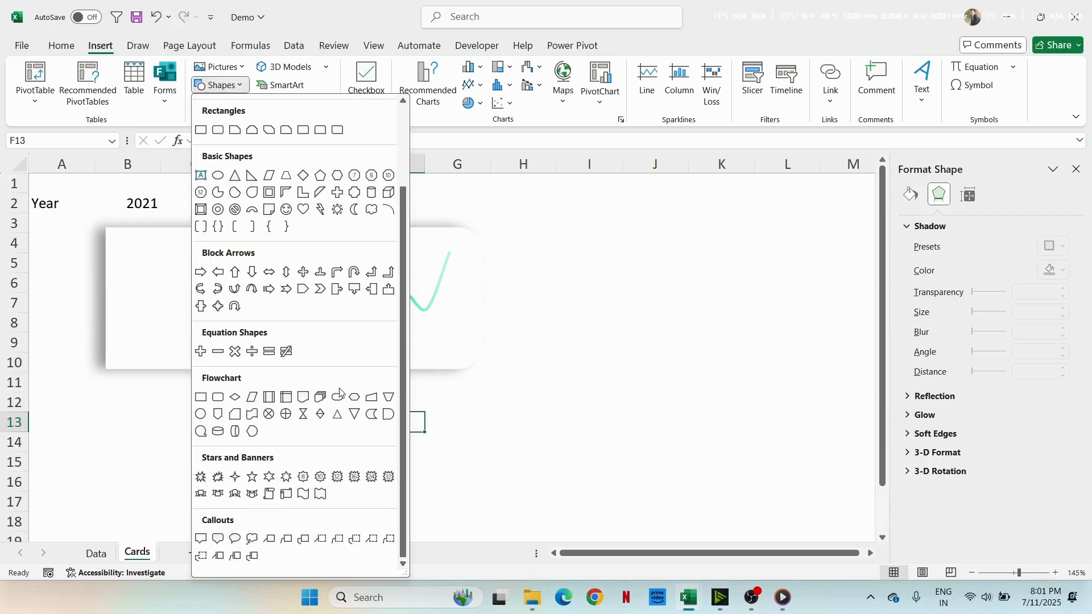
left_click(303, 397)
left_click_drag(540, 220, 740, 338)
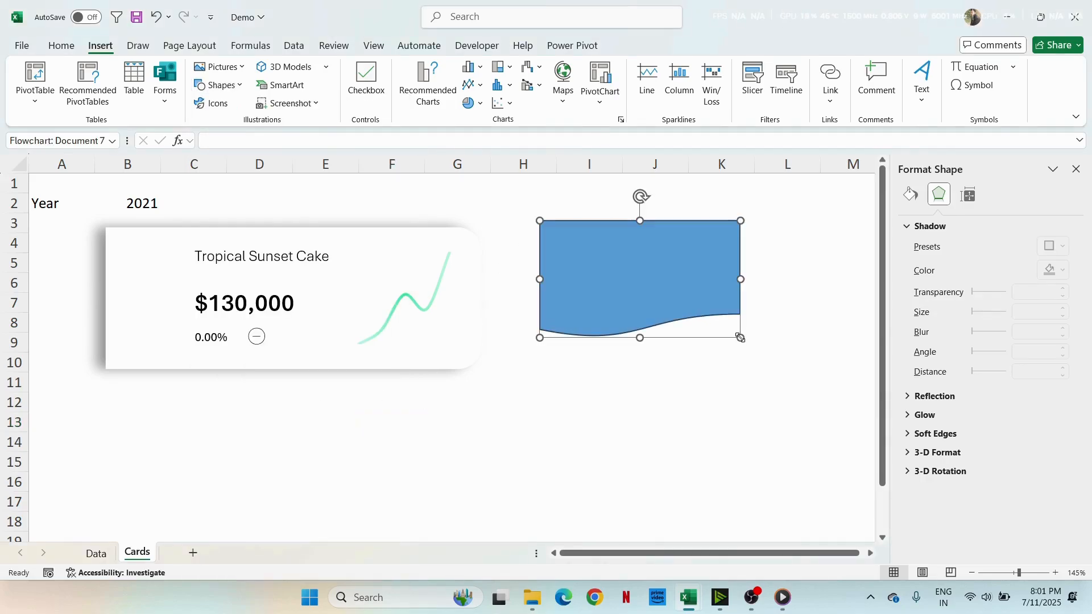
Step: Rotate the document shape 90° counterclockwise, align it with the card's upper-left corner and remove its fill
left_click_drag(642, 195, 549, 280)
left_click_drag(626, 281, 151, 330)
left_click(416, 73)
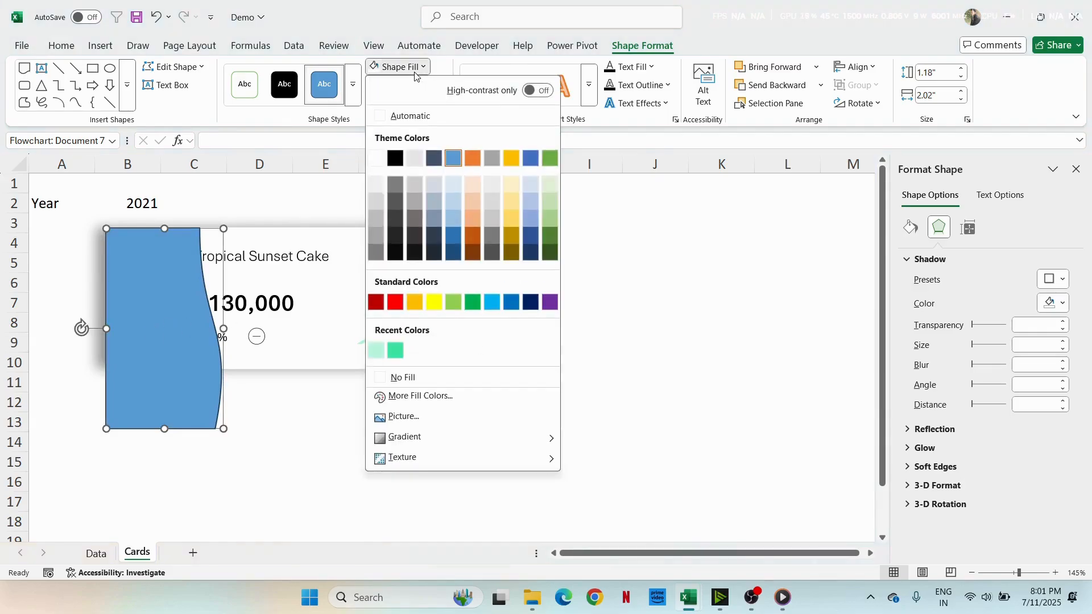
left_click(420, 379)
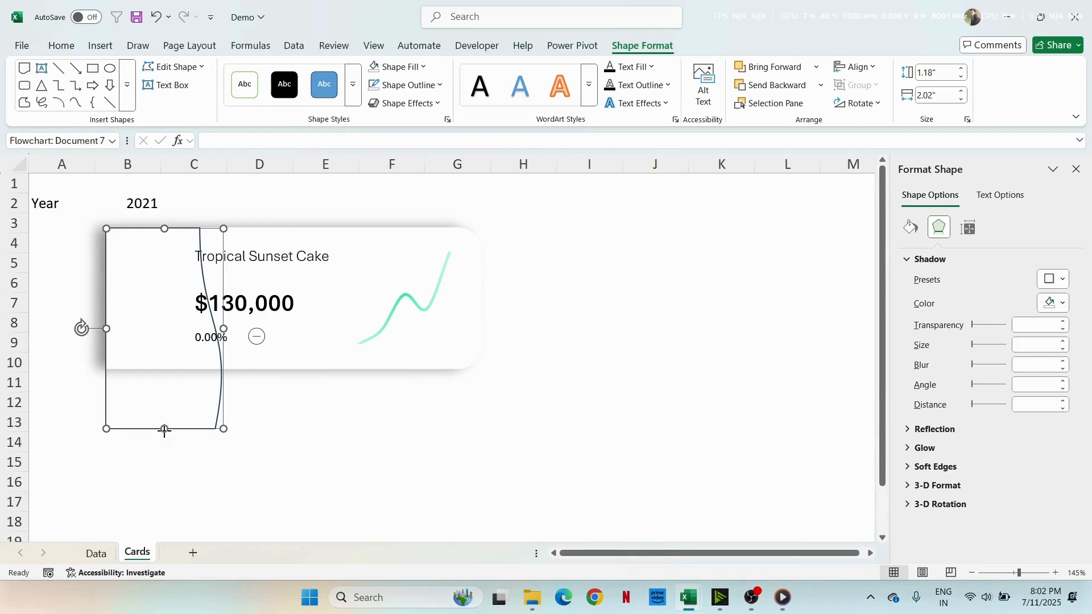
Step: Shorten the document shape to the card's height, about 1.43", and narrow it to a wavy strip at the card's left end
left_click_drag(164, 430, 164, 371)
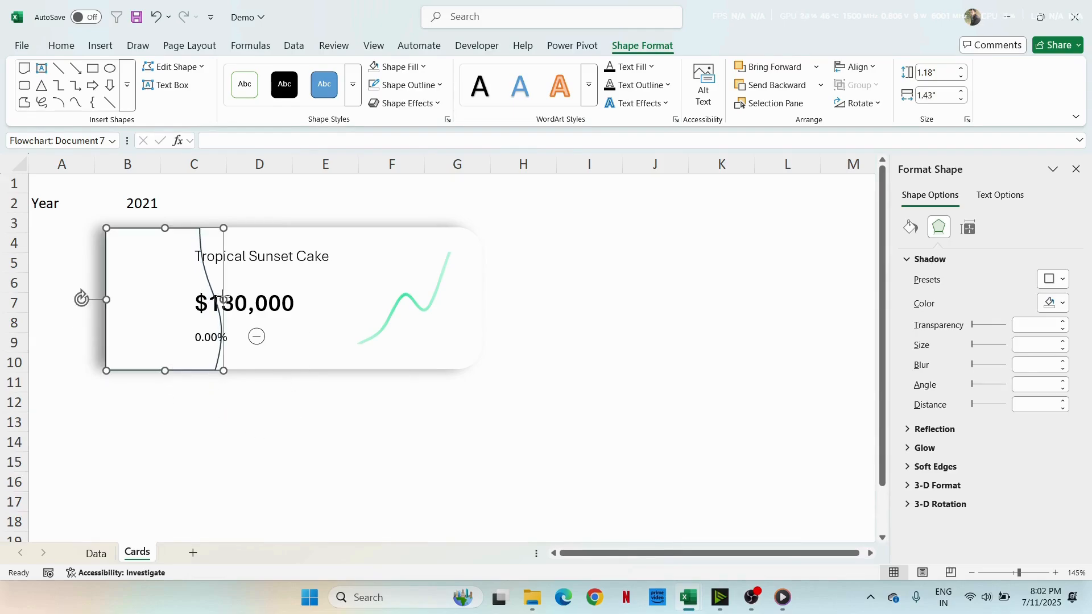
left_click_drag(224, 300, 183, 298)
left_click(263, 418)
Step: Nudge the card's title, amount, percentage, icon and trend line together slightly to the right
left_click(258, 256)
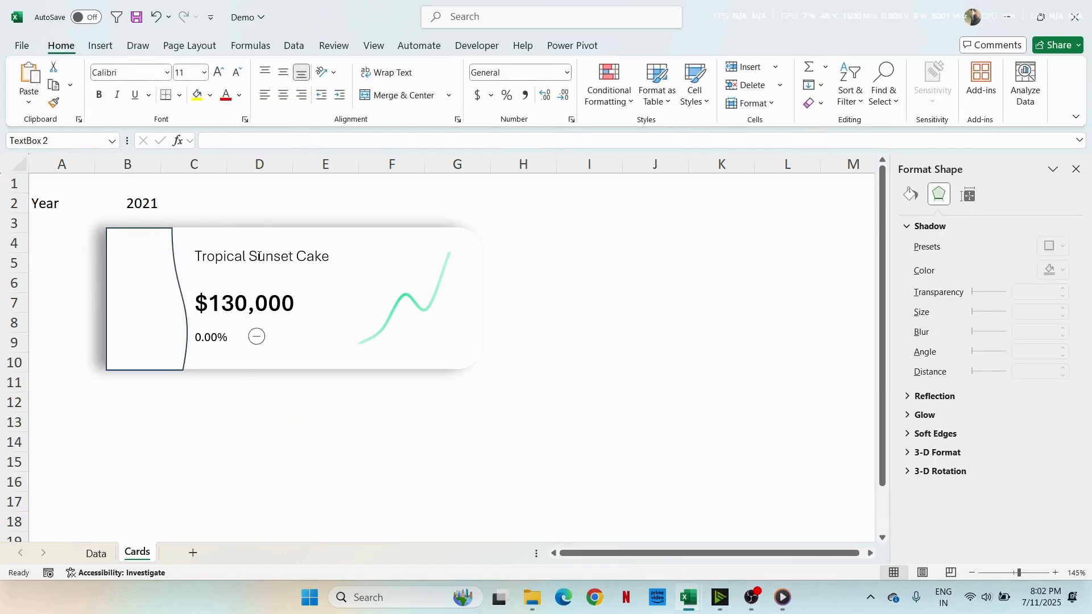
left_click(262, 304, "shift")
left_click(214, 337, "shift")
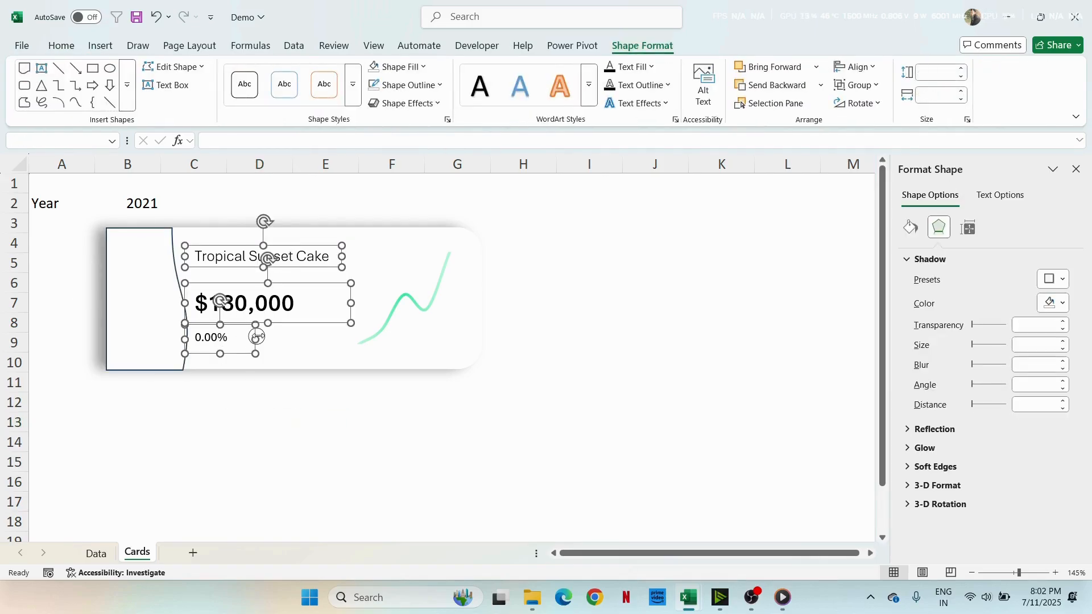
left_click(258, 336, "shift")
left_click(389, 316, "shift")
key("Right")
key("Right")
key("Right")
key("Right")
key("Right")
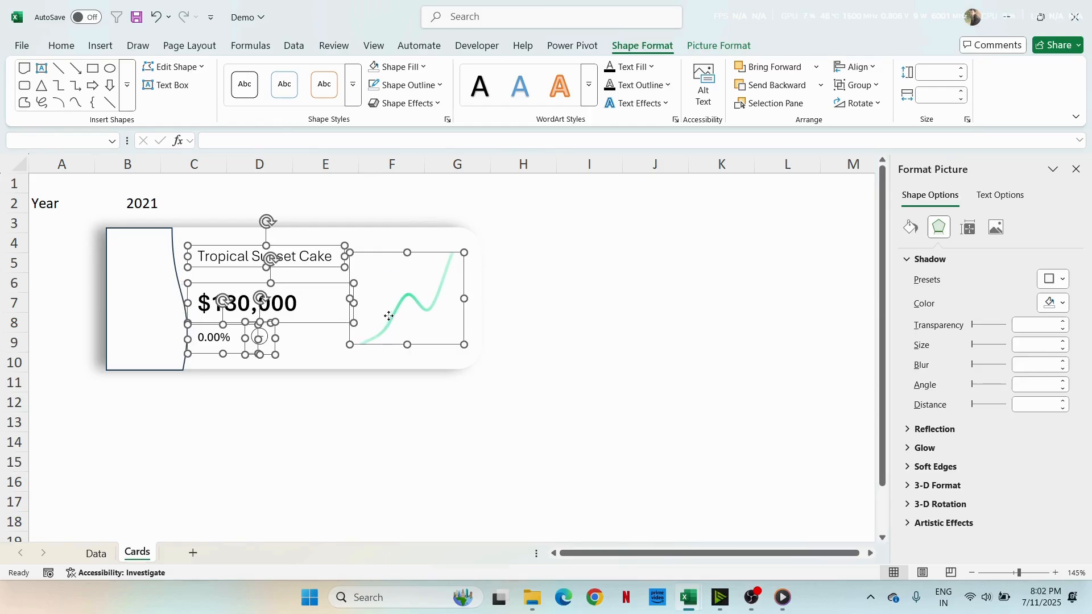
Step: Leave the trend line in place and nudge only the title, amount, percentage and icon further right, clear of the wavy strip
left_click(389, 315, "shift")
key("Right")
key("Right")
key("Right")
key("Right")
key("Right")
key("Right")
key("Right")
key("Right")
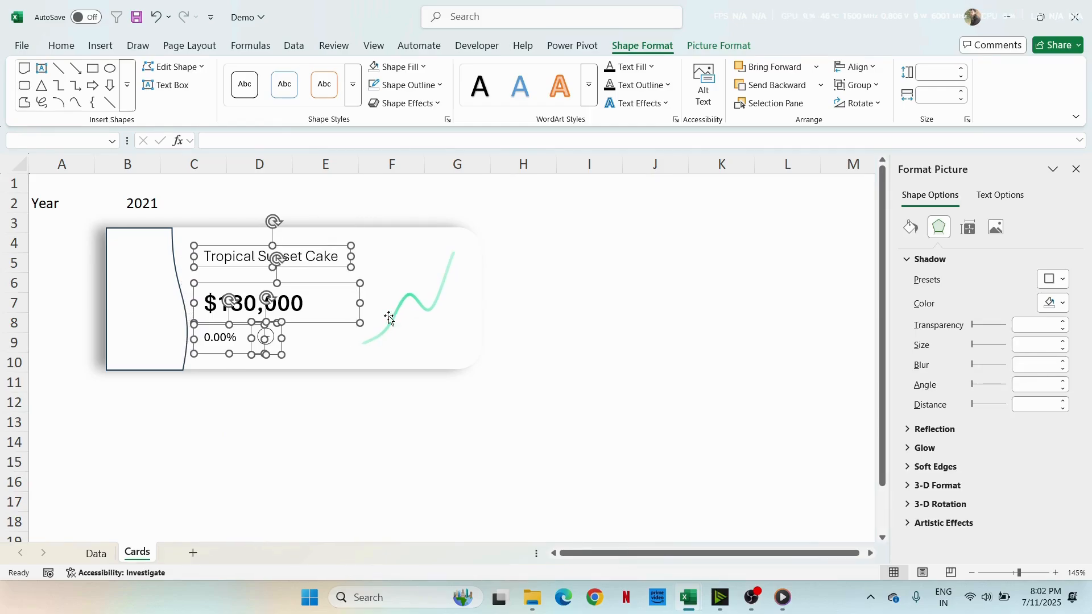
key("Right")
key("Right")
key("Right")
key("Right")
key("Right")
key("Right")
key("Right")
key("Right")
left_click(310, 444)
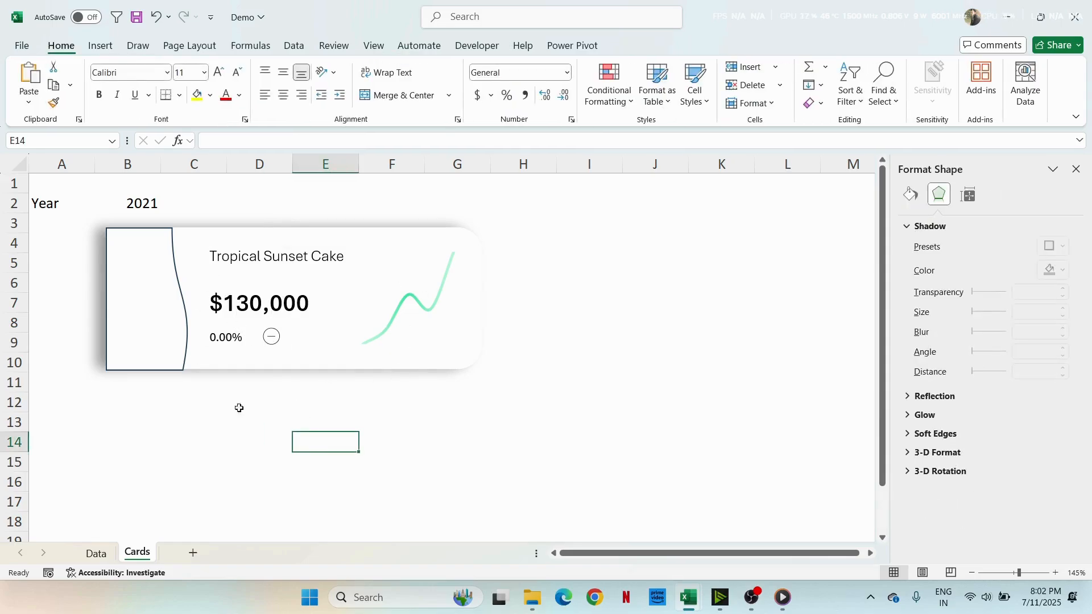
scroll(327, 418, "up", 5)
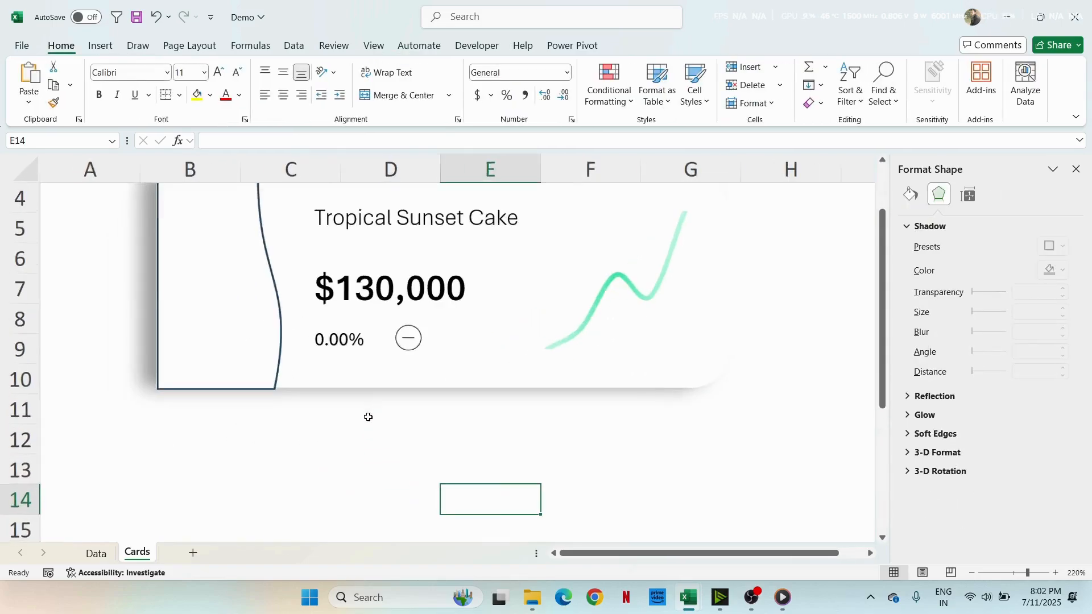
scroll(310, 438, "up", 1)
scroll(102, 391, "down", 2)
scroll(99, 390, "up", 2)
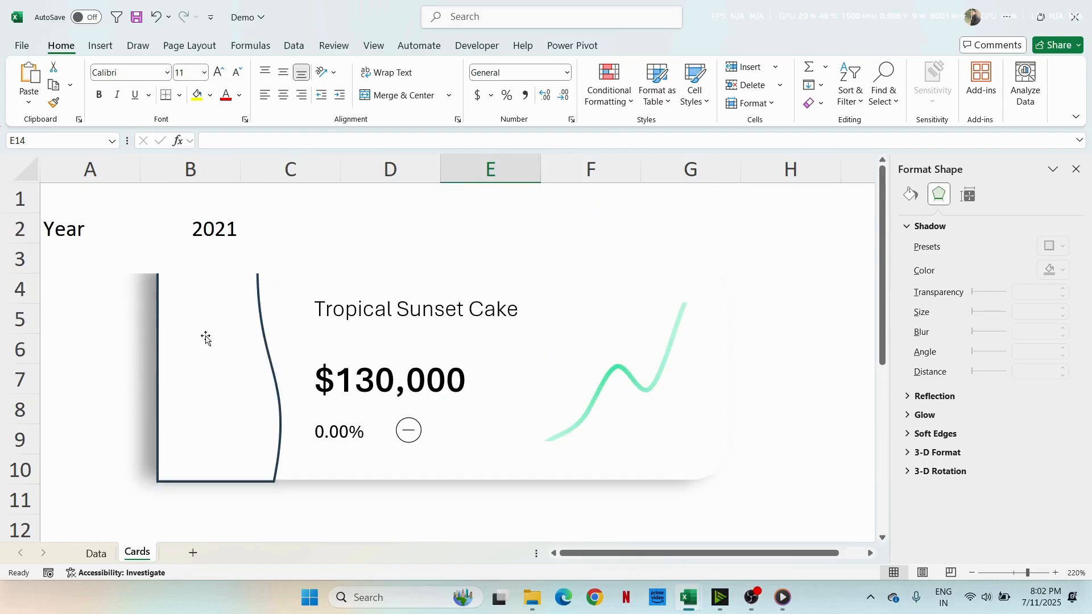
Step: Shorten the wavy strip to about 1.41" so that its lower edge meets the card's lower edge
left_click(254, 312)
left_click(124, 307)
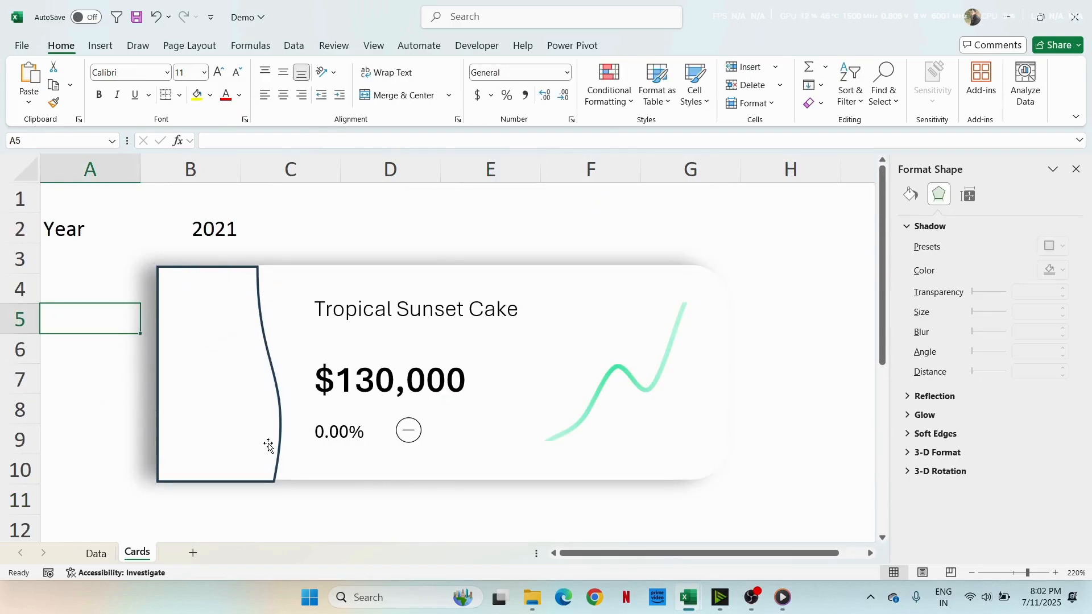
left_click(250, 483)
left_click_drag(220, 483, 220, 479)
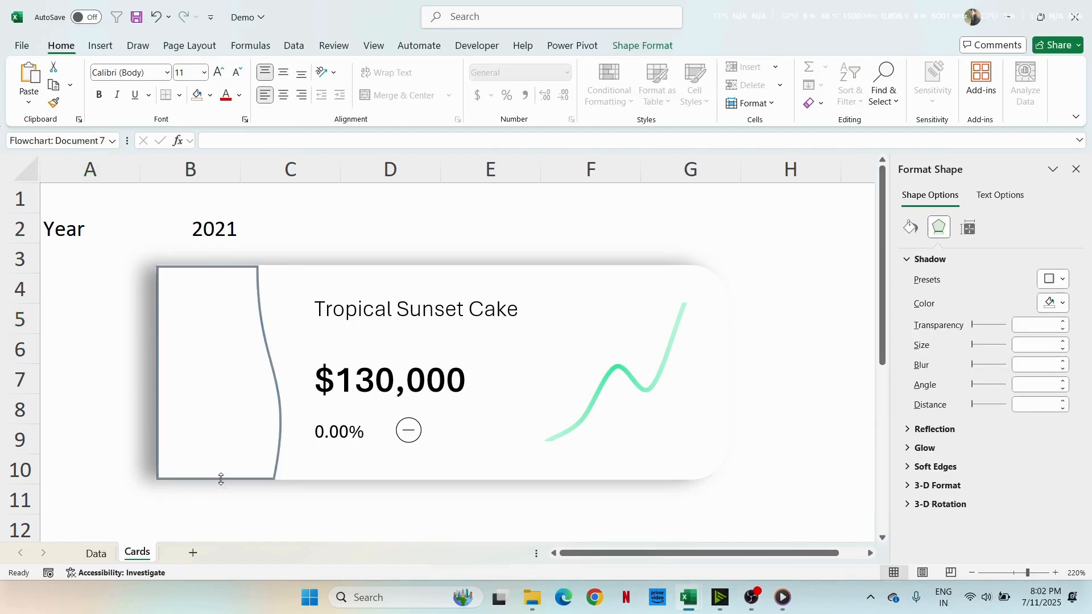
left_click(295, 528)
Step: Remove the wavy strip's outline and lengthen the strip slightly to 1.42"
left_click(268, 371)
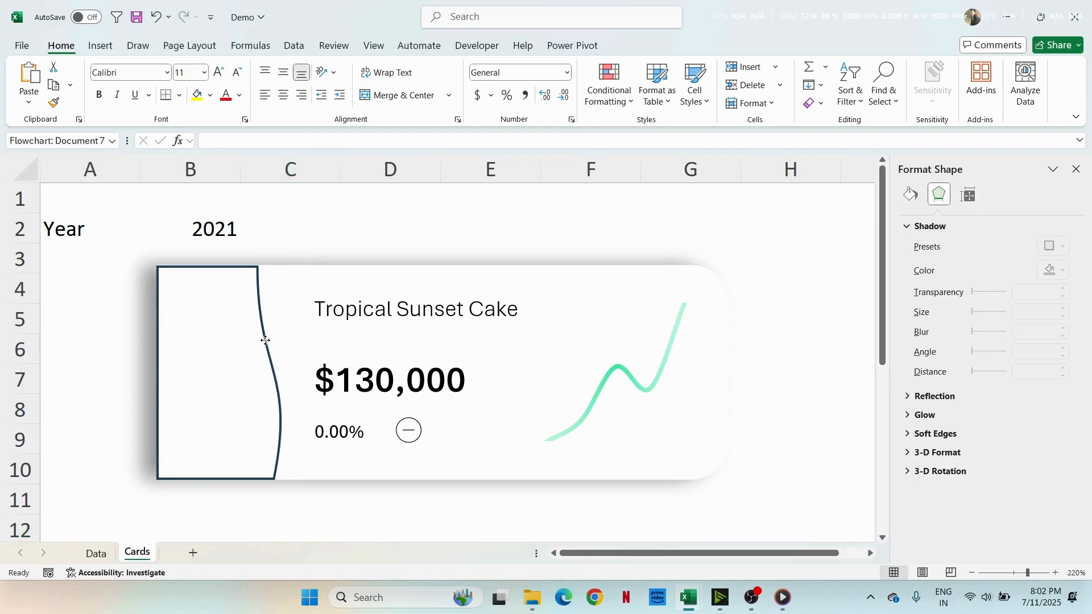
left_click(645, 49)
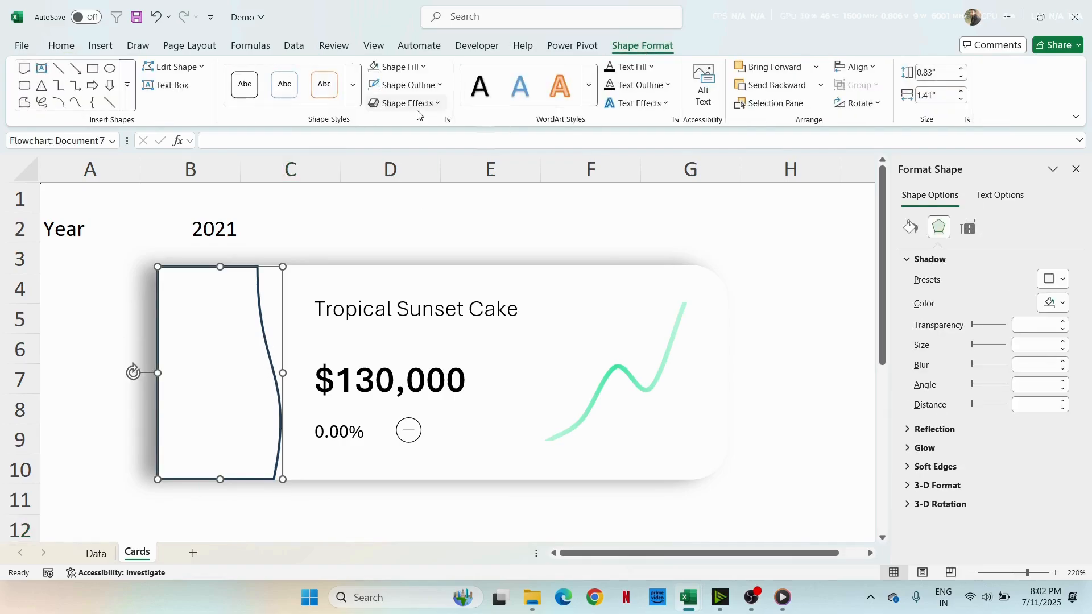
left_click(412, 86)
left_click(444, 399)
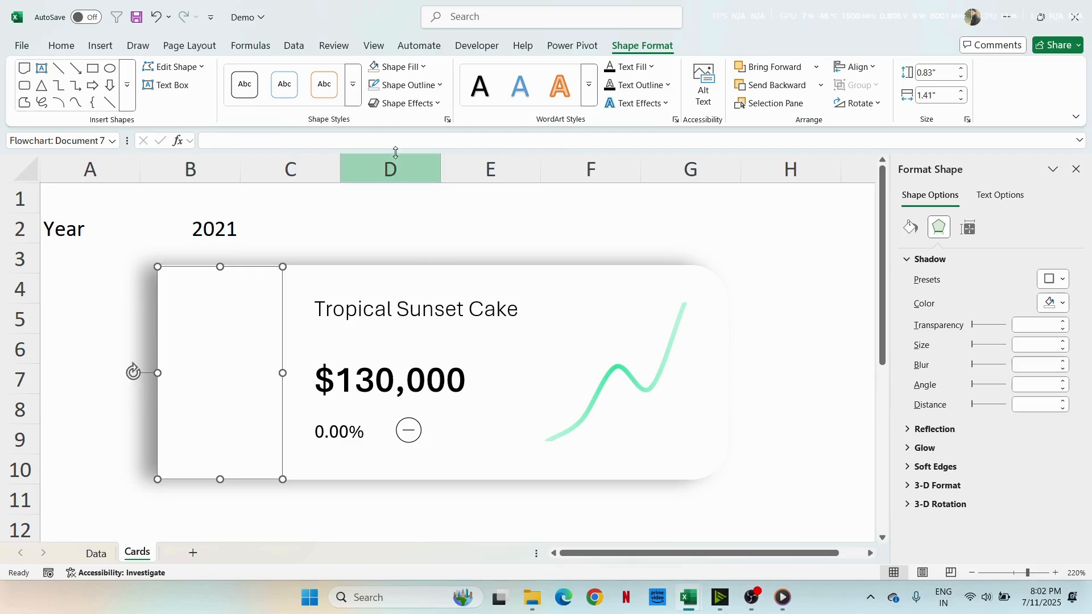
key("ctrl+shift+Right")
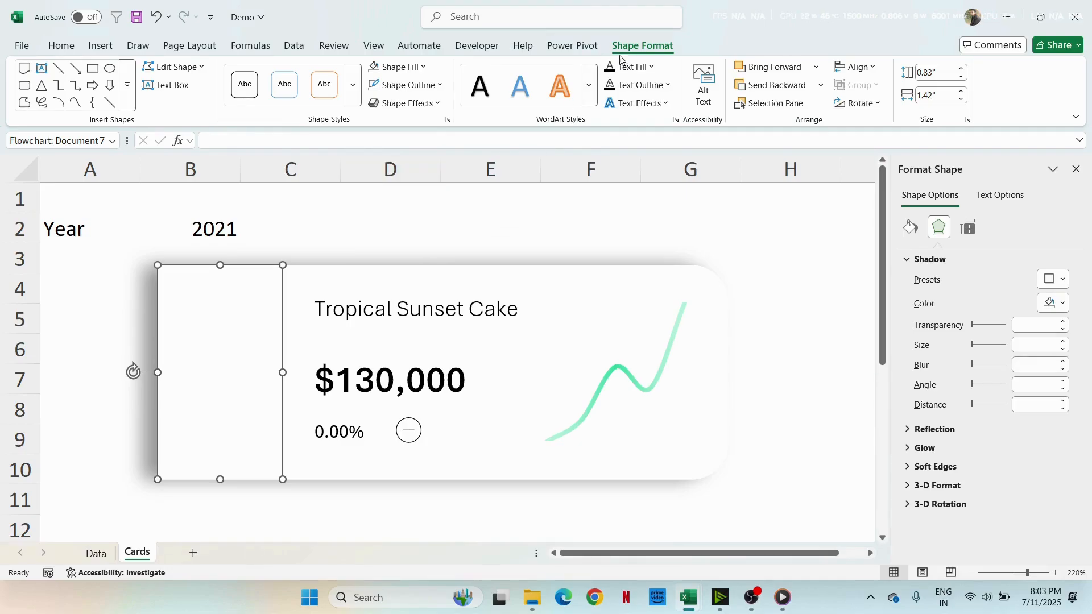
Step: Fill the wavy strip with a stock image found by searching for cake, choosing the white quilted cake with roses
left_click(398, 67)
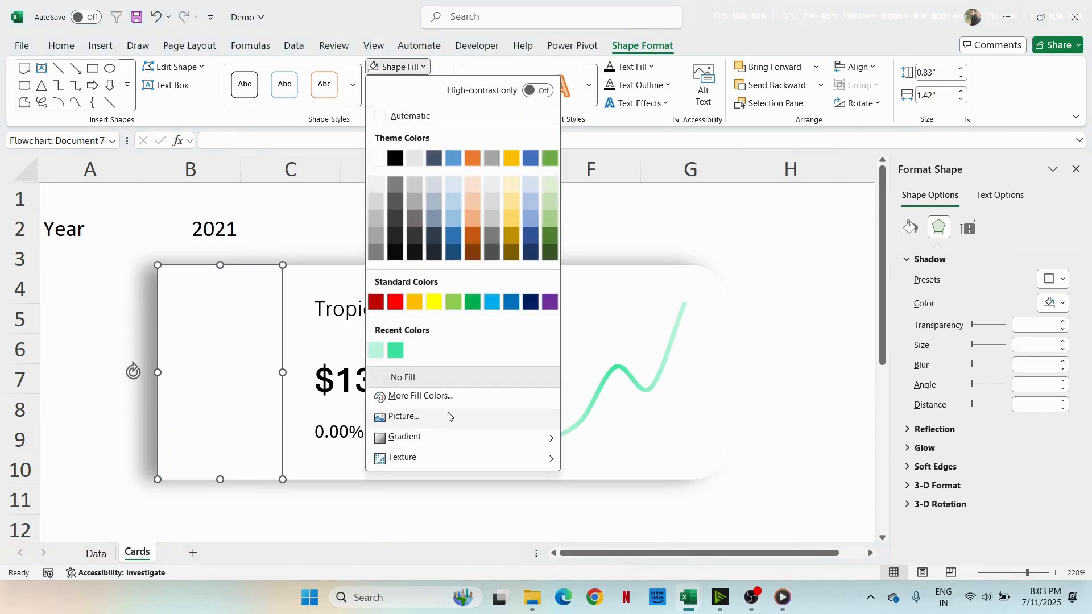
left_click(418, 422)
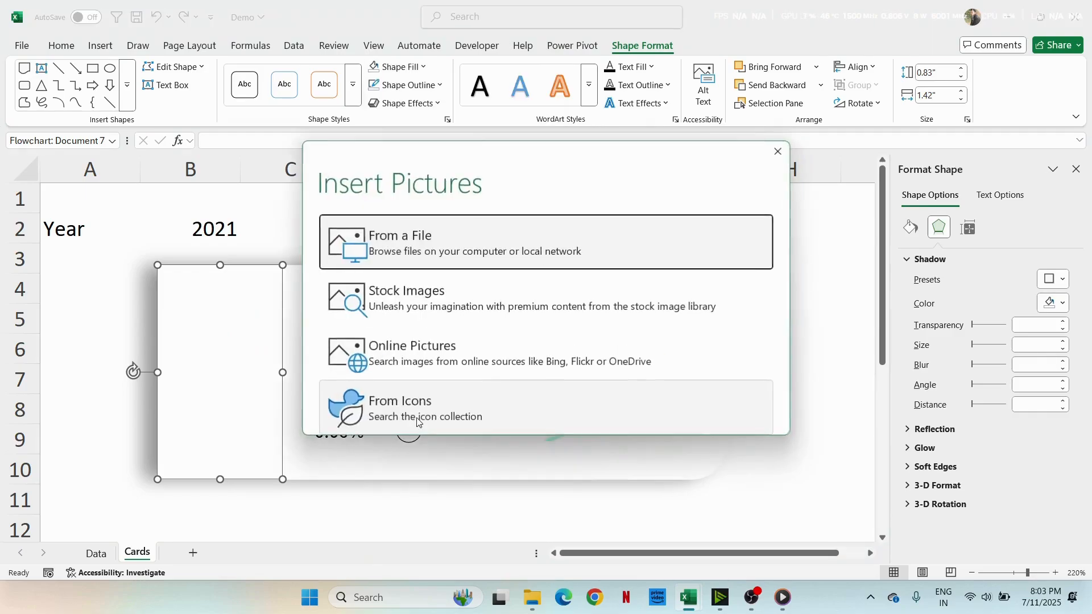
left_click_drag(419, 165, 619, 81)
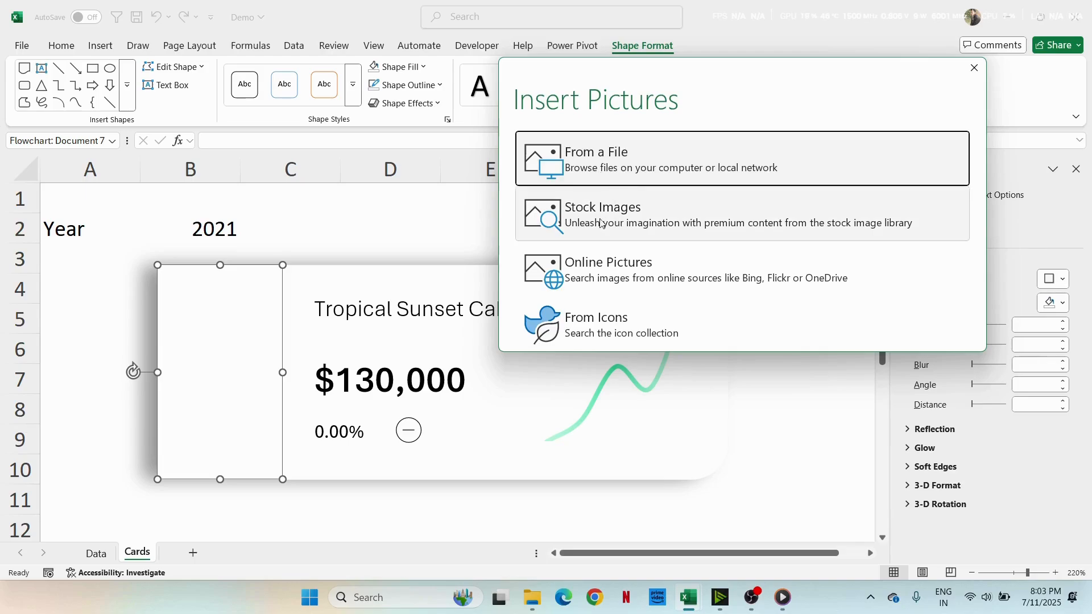
left_click(648, 224)
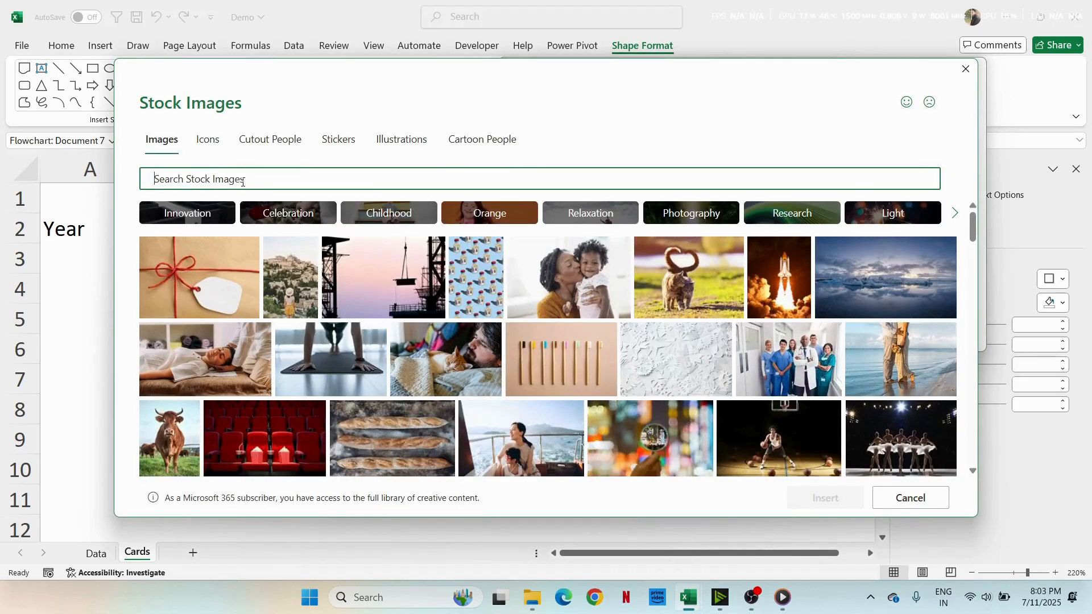
type("cake")
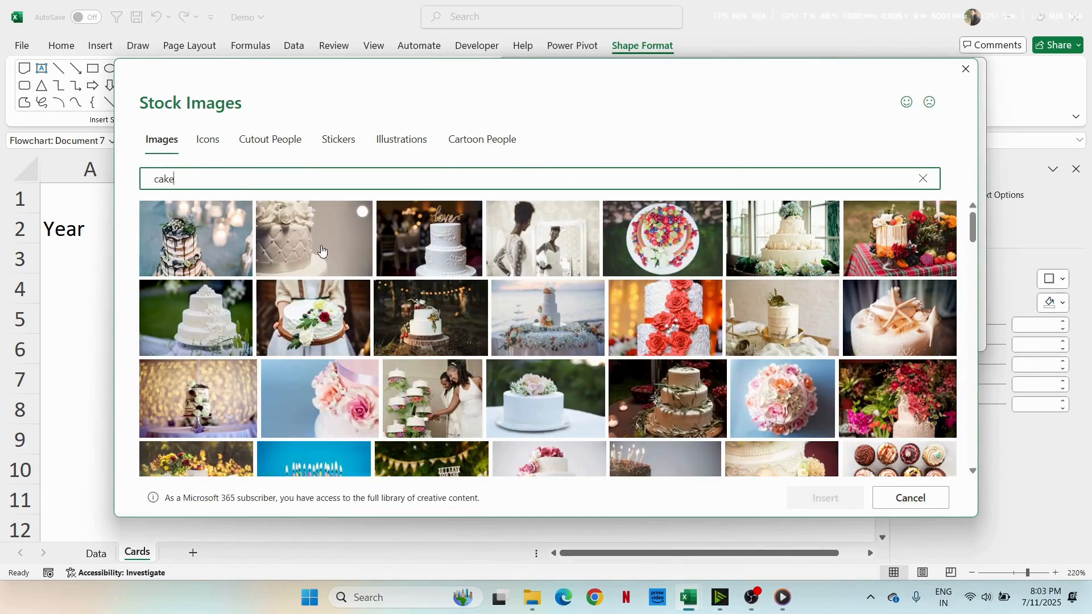
left_click(324, 234)
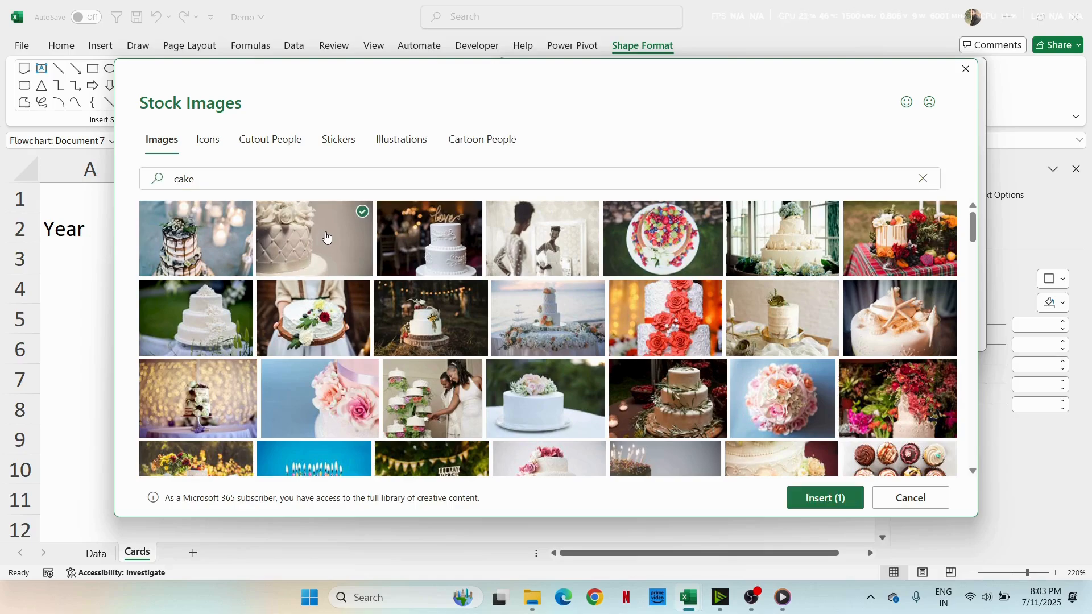
left_click(814, 498)
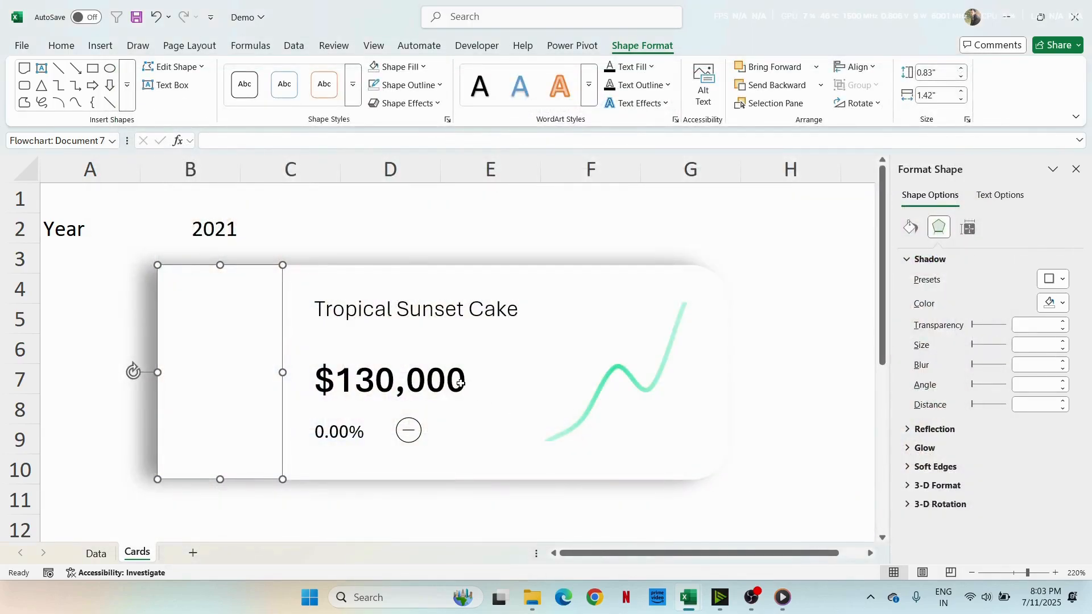
Step: Stretch the cake picture panel down to about 1.44" and slightly outward to cover the card's left and lower edges
left_click(113, 278)
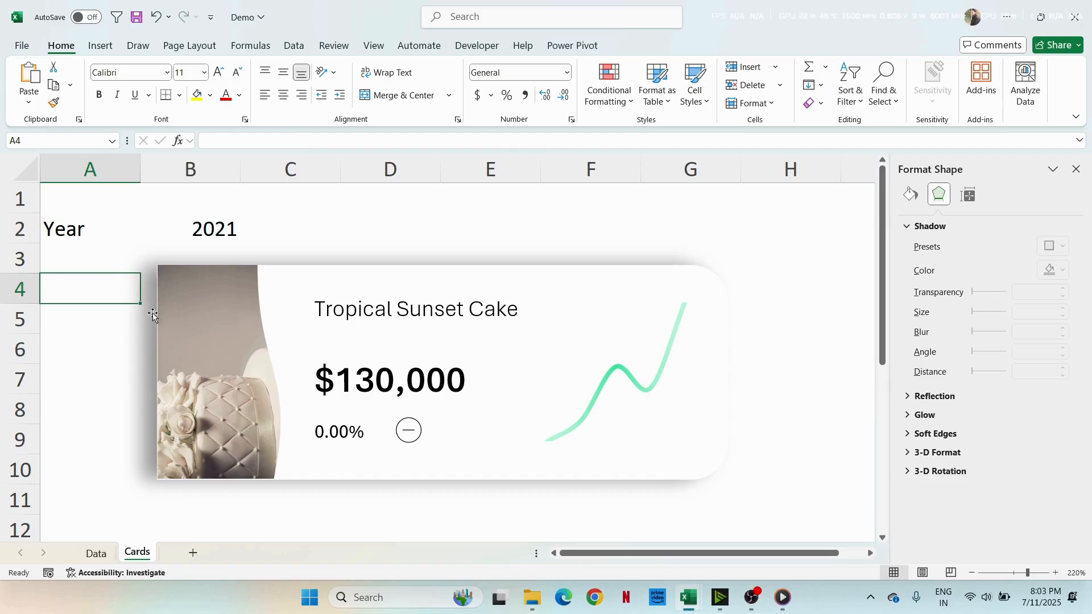
left_click(220, 387)
left_click_drag(219, 481, 220, 482)
left_click(129, 435)
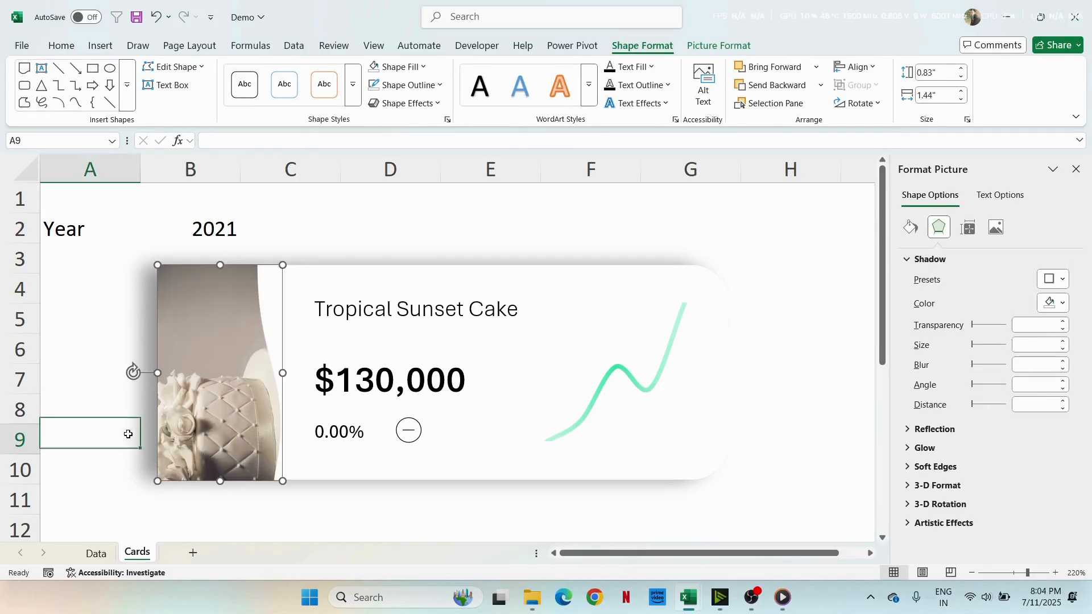
left_click(202, 398)
left_click_drag(162, 374, 157, 374)
left_click(102, 307)
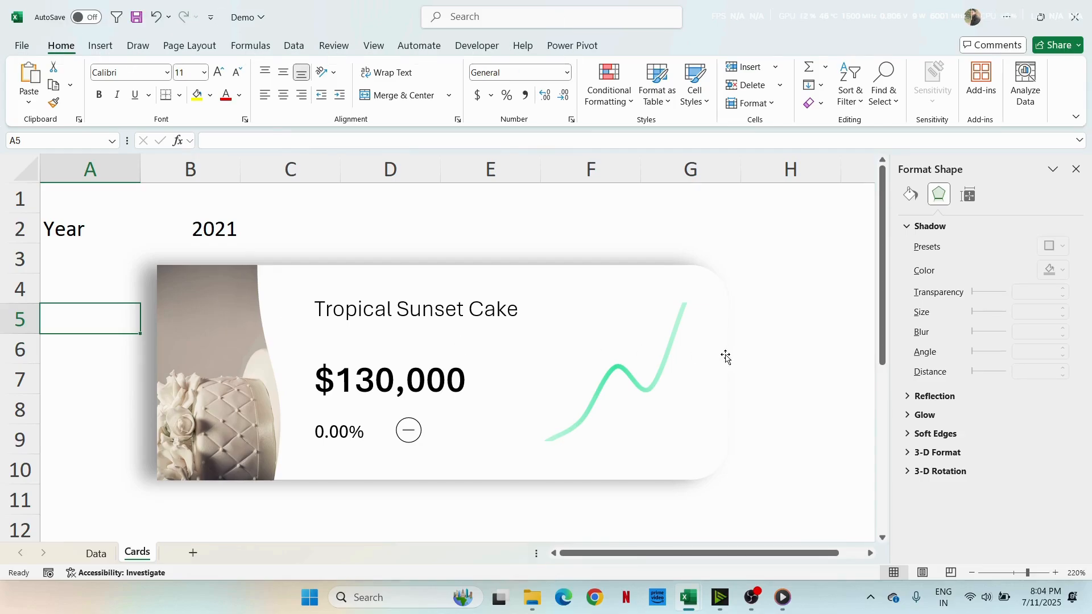
Step: Check the finished Tropical Sunset Cake card in the Cards workbook and apply an outer Bottom Right offset shadow to the Demo card's cake panel
mouse_move(688, 597)
left_click(762, 520)
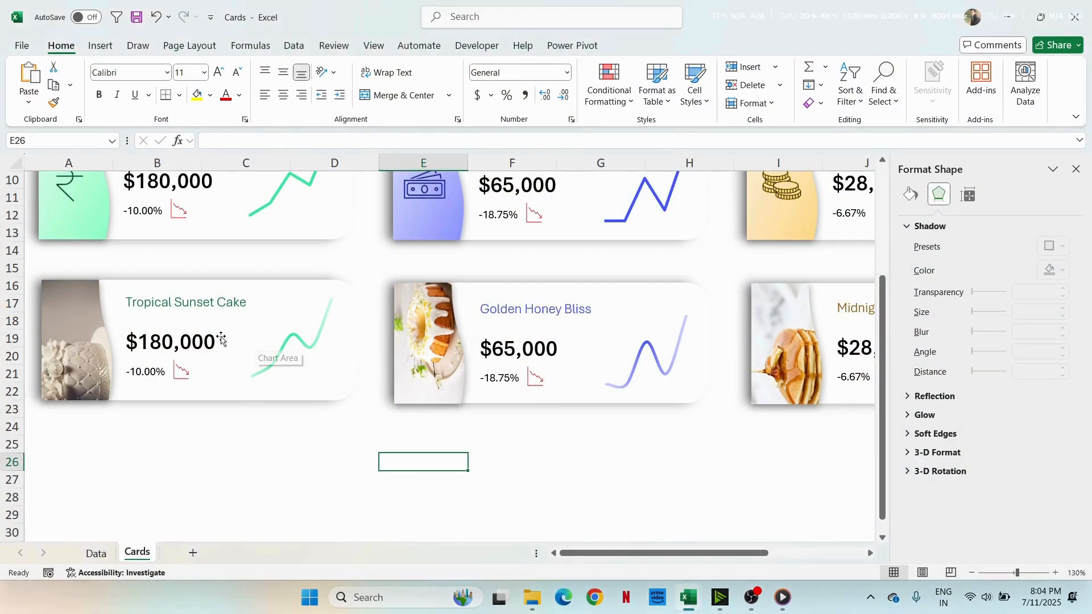
left_click(222, 340)
left_click(80, 320)
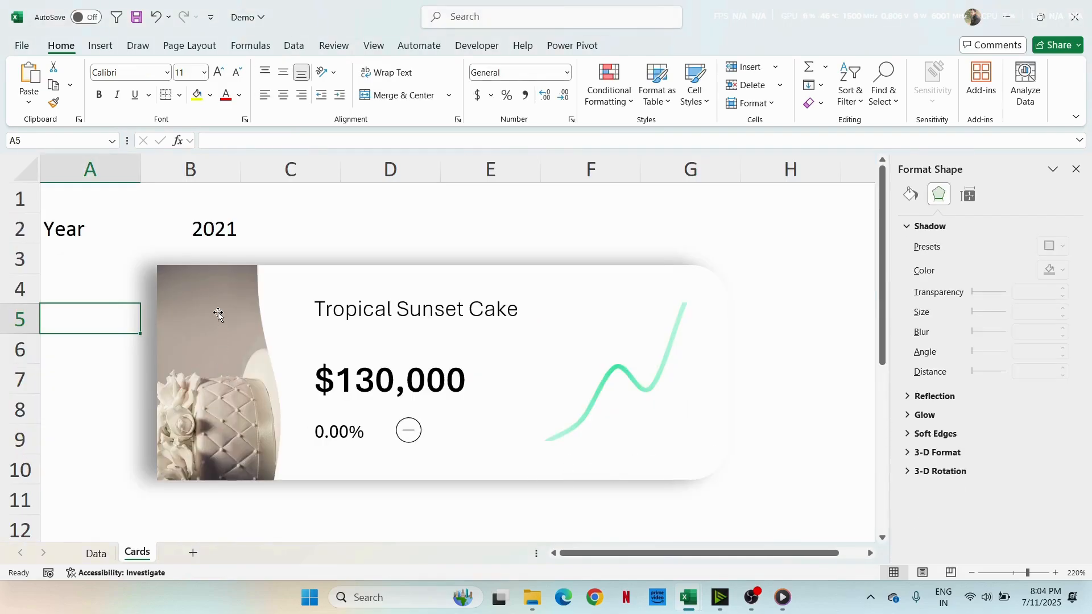
left_click(219, 316)
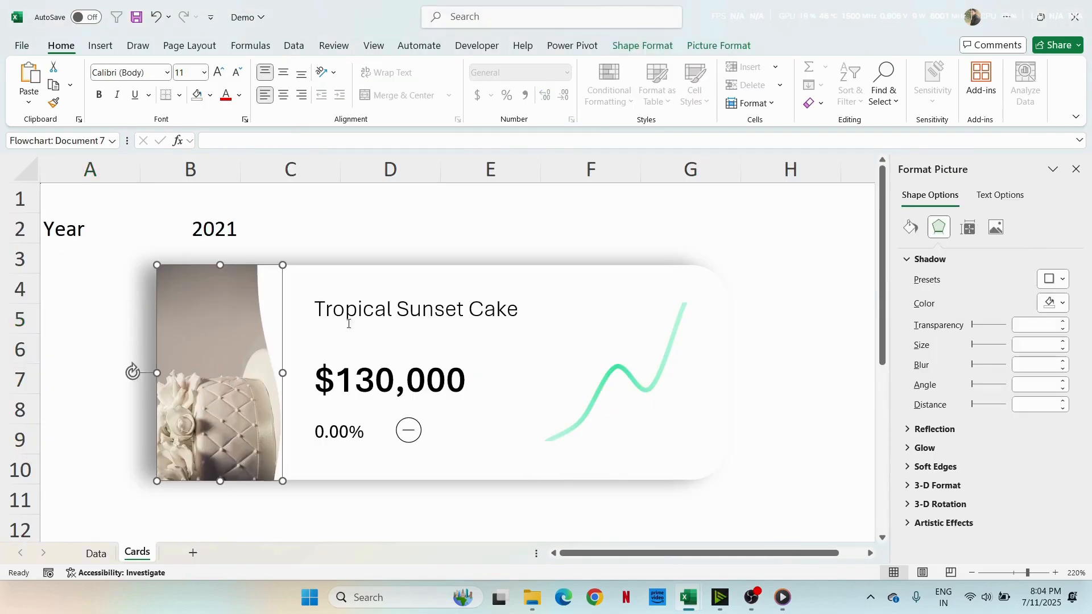
left_click(1063, 280)
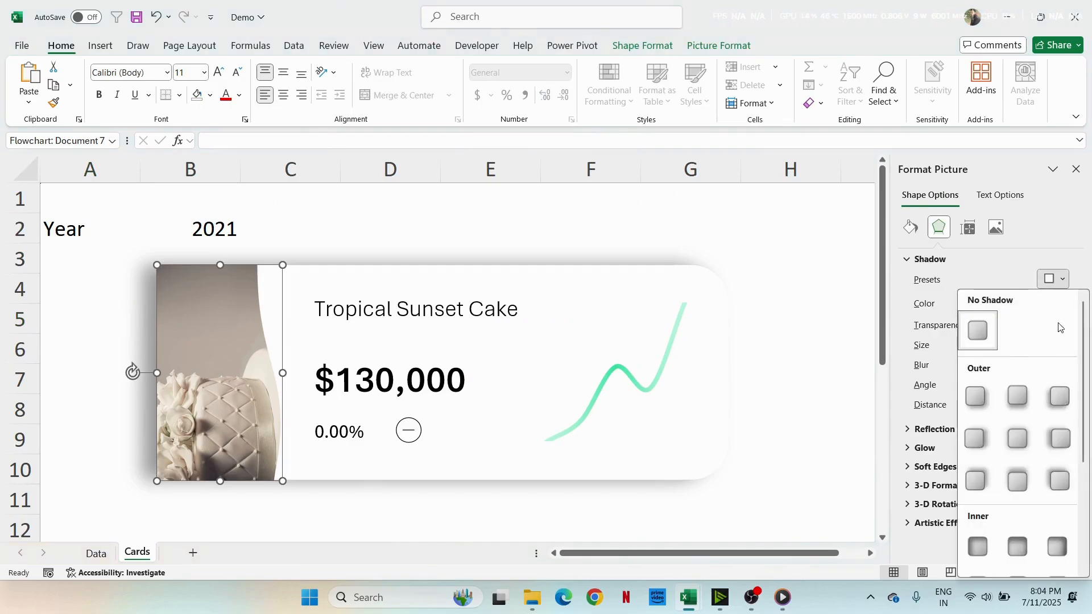
left_click(1059, 397)
left_click(1059, 286)
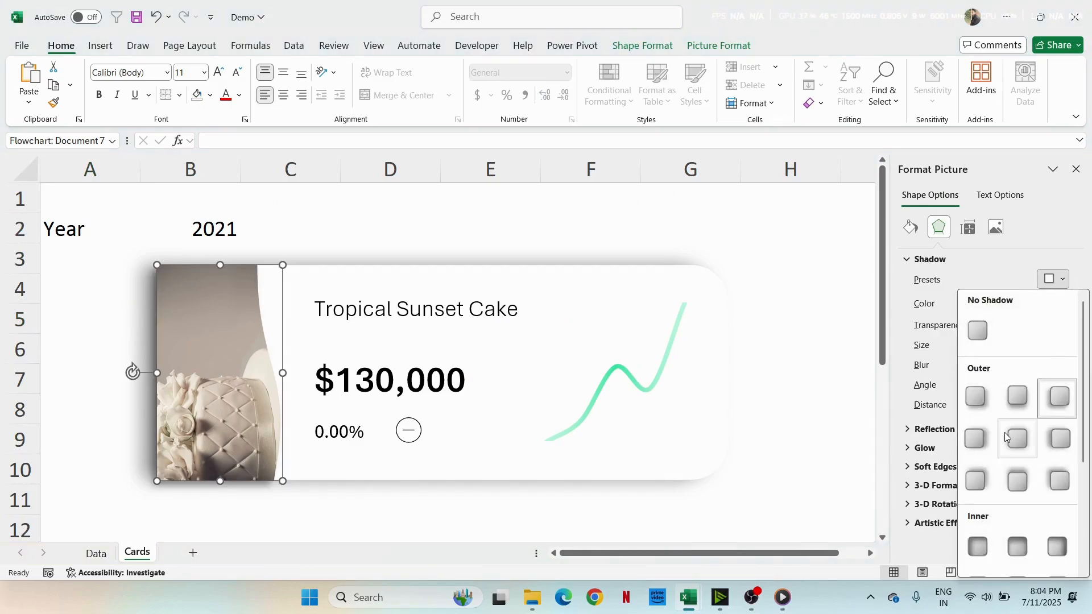
left_click(991, 409)
key("Escape")
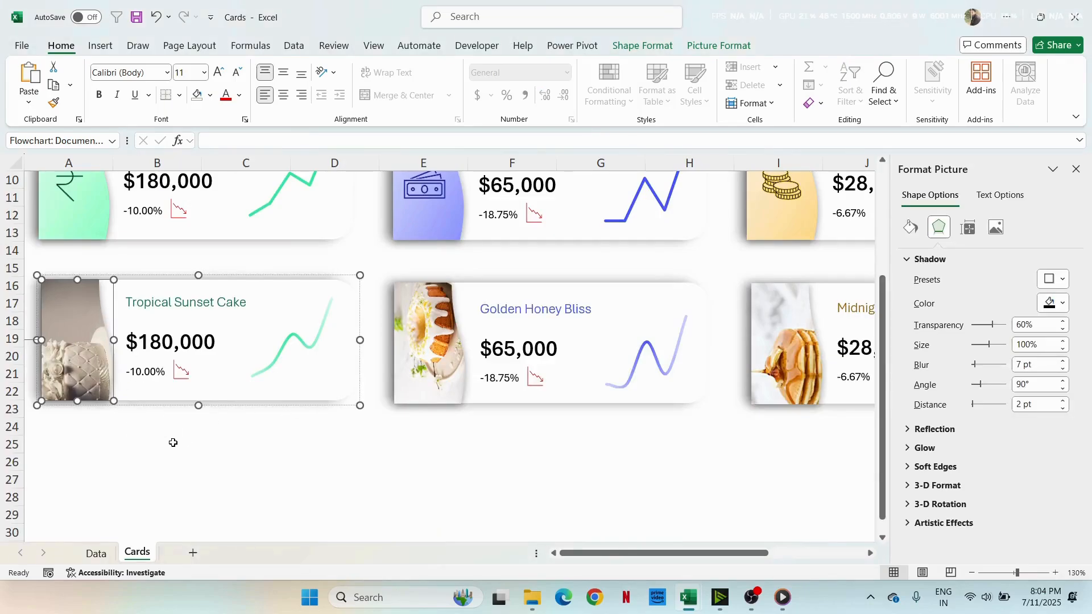
Step: Match the Demo cake panel's shadow to the reference card in the Cards workbook: 7 pt blur, 90° angle and 2 pt distance
left_click(173, 443)
left_click(98, 375)
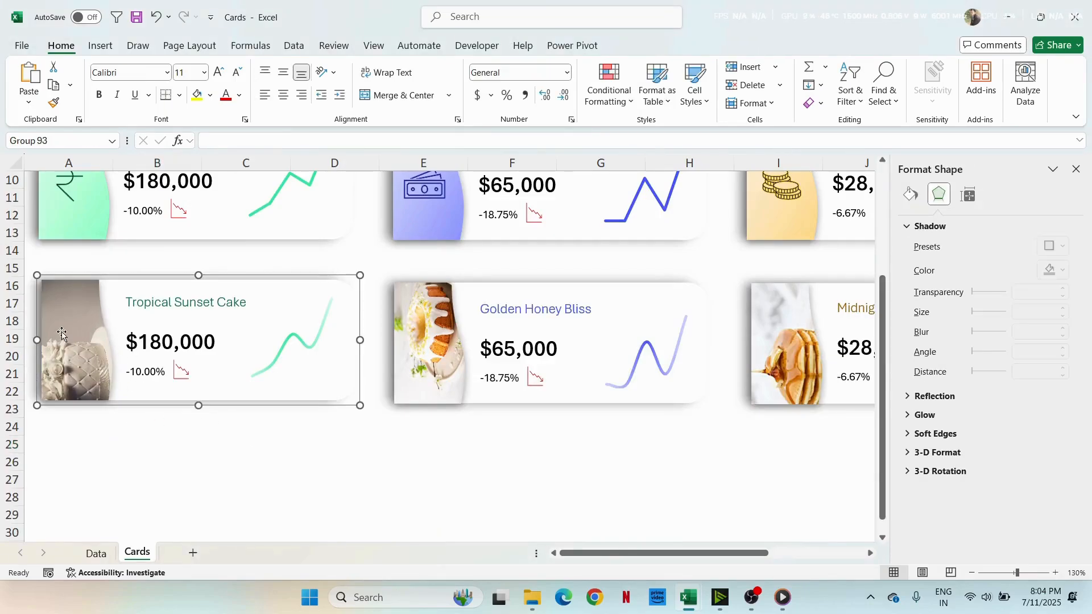
left_click(98, 375)
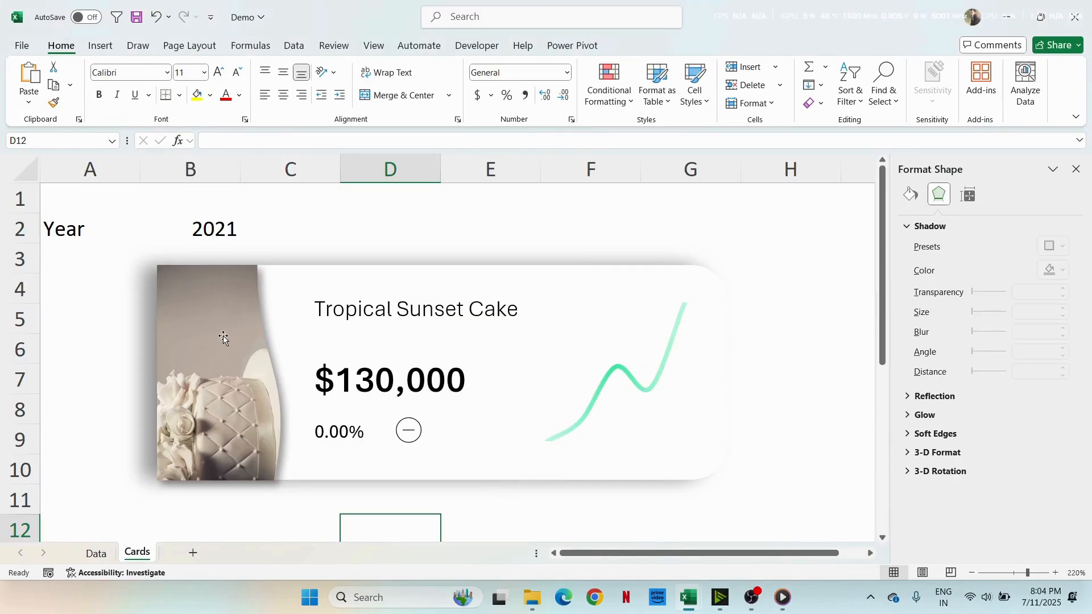
left_click(224, 341)
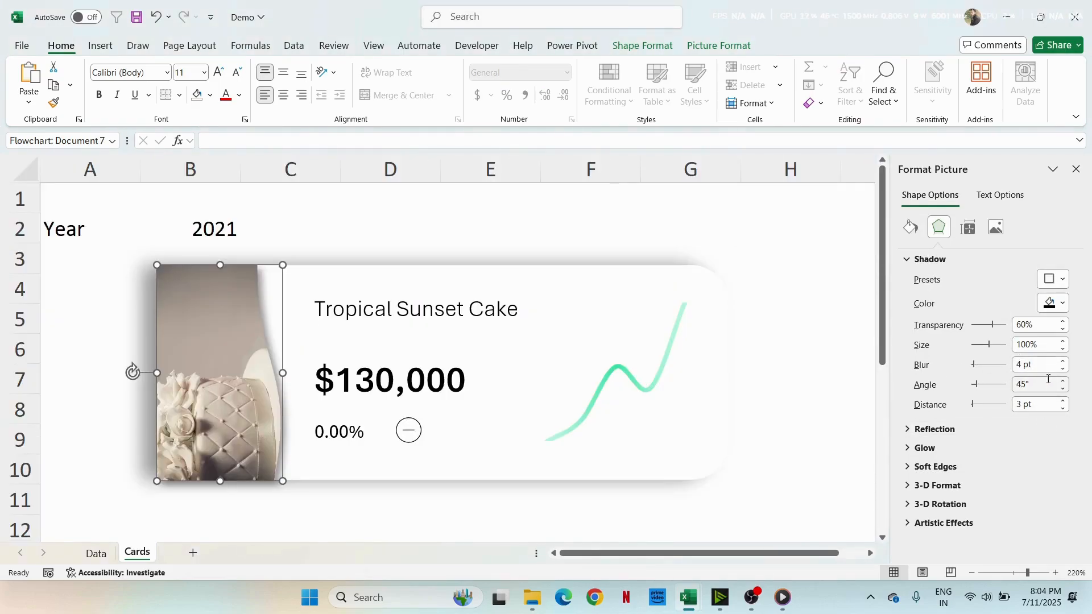
left_click(1063, 361)
left_click(1063, 361)
left_click(1062, 361)
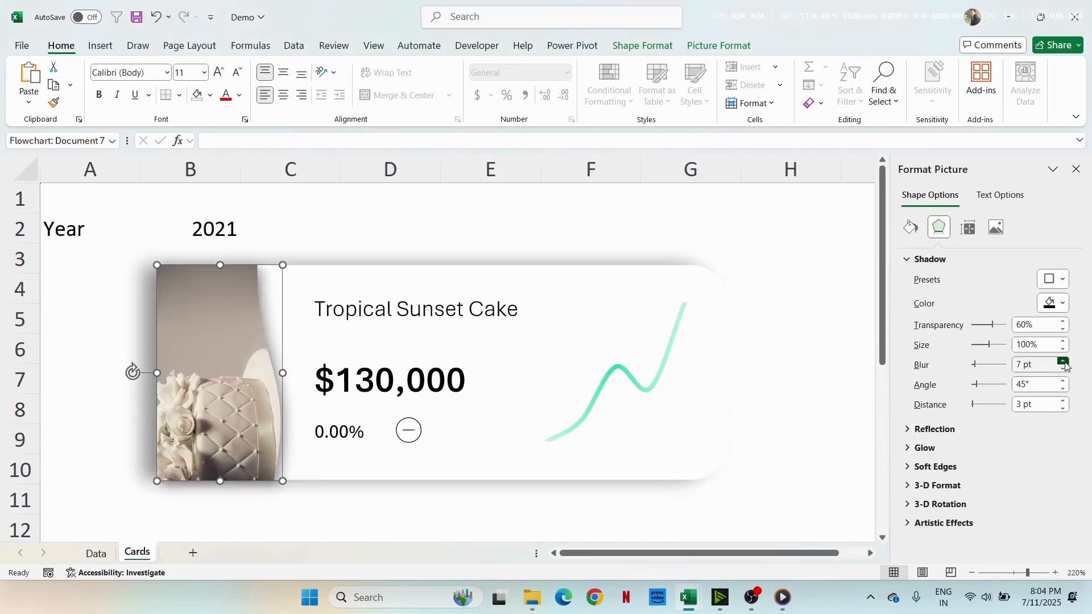
left_click(1063, 381)
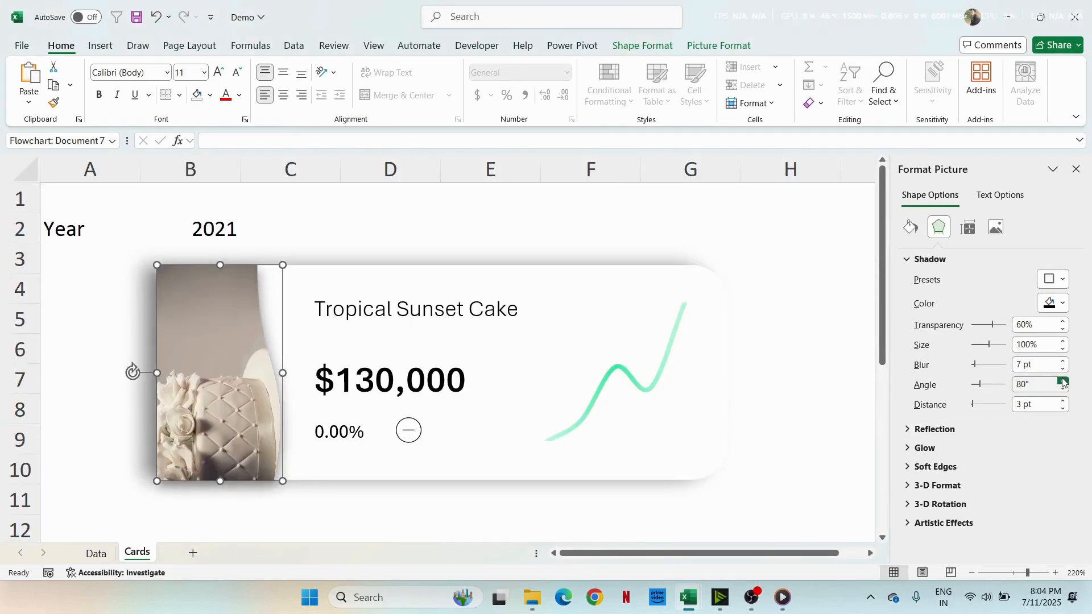
left_click(1063, 408)
left_click(489, 508)
Step: Set the year in cell B2 to 2023 to test the card
scroll(768, 339, "down", 3, "ctrl")
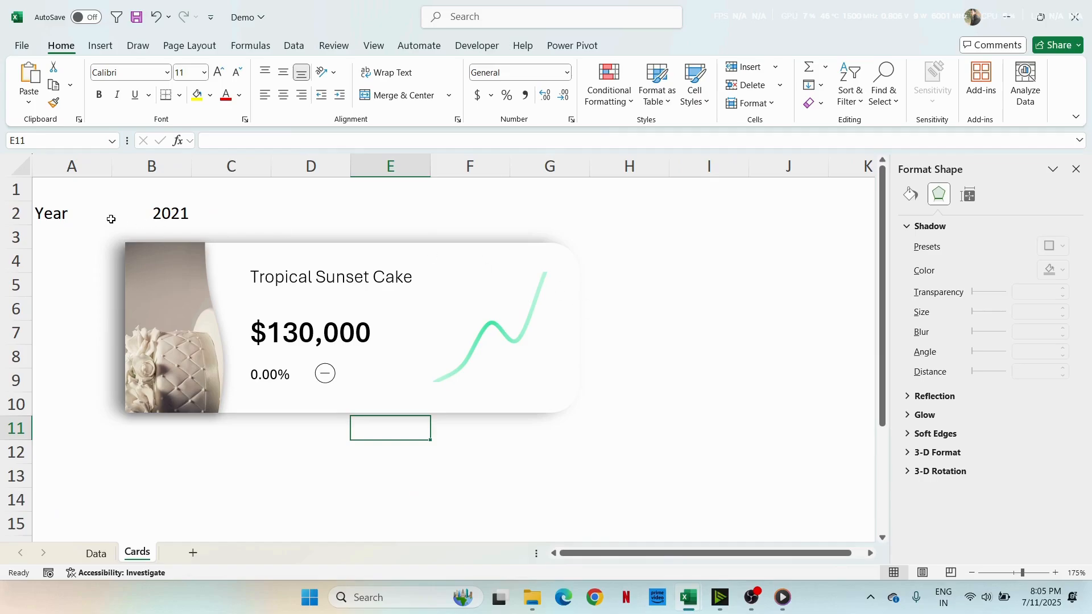
left_click(149, 216)
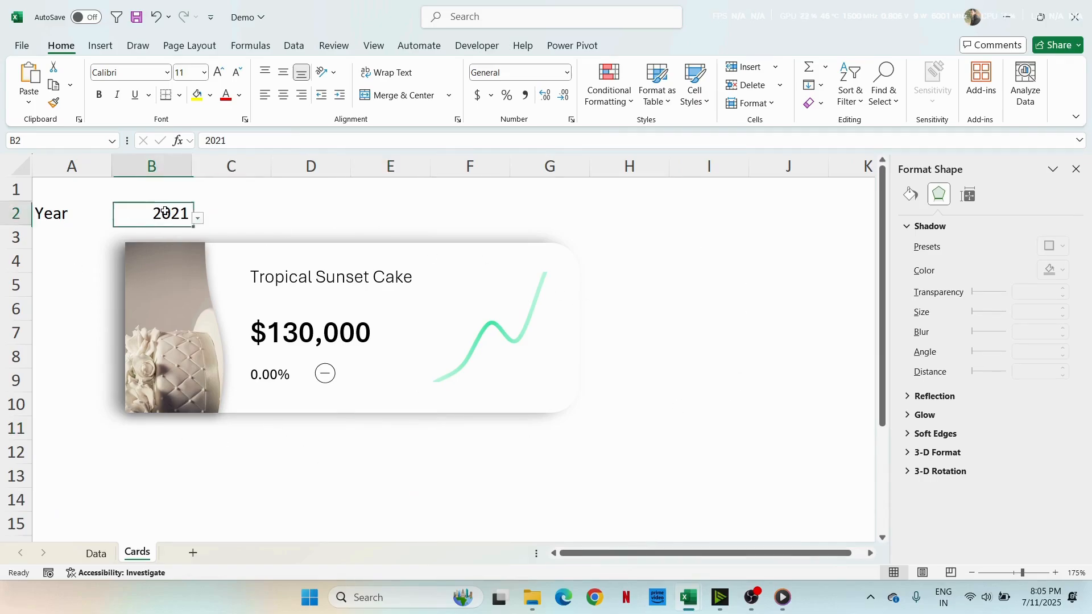
left_click(198, 218)
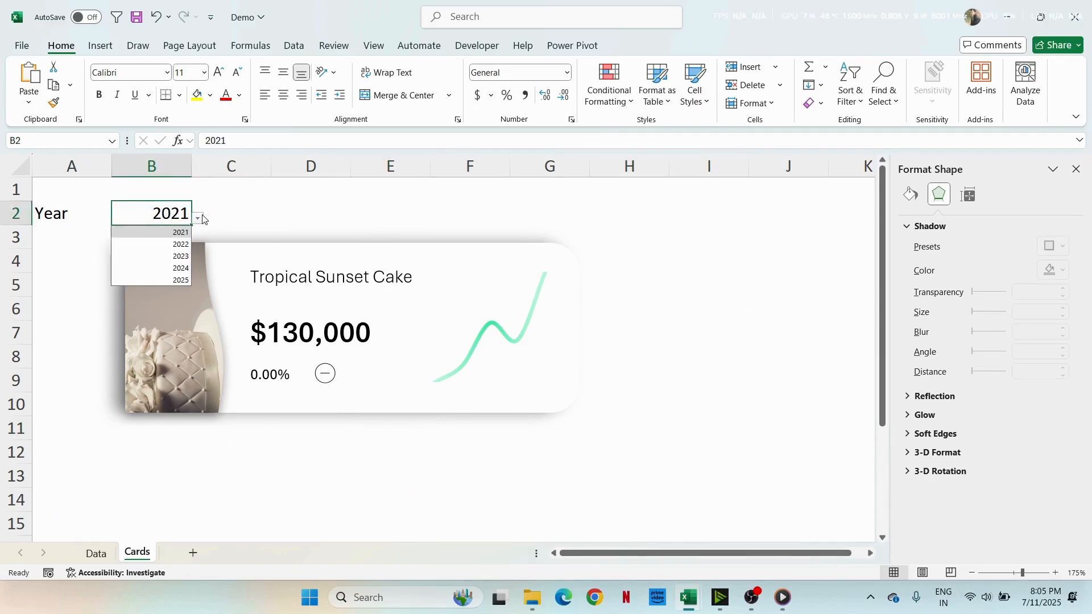
left_click(174, 257)
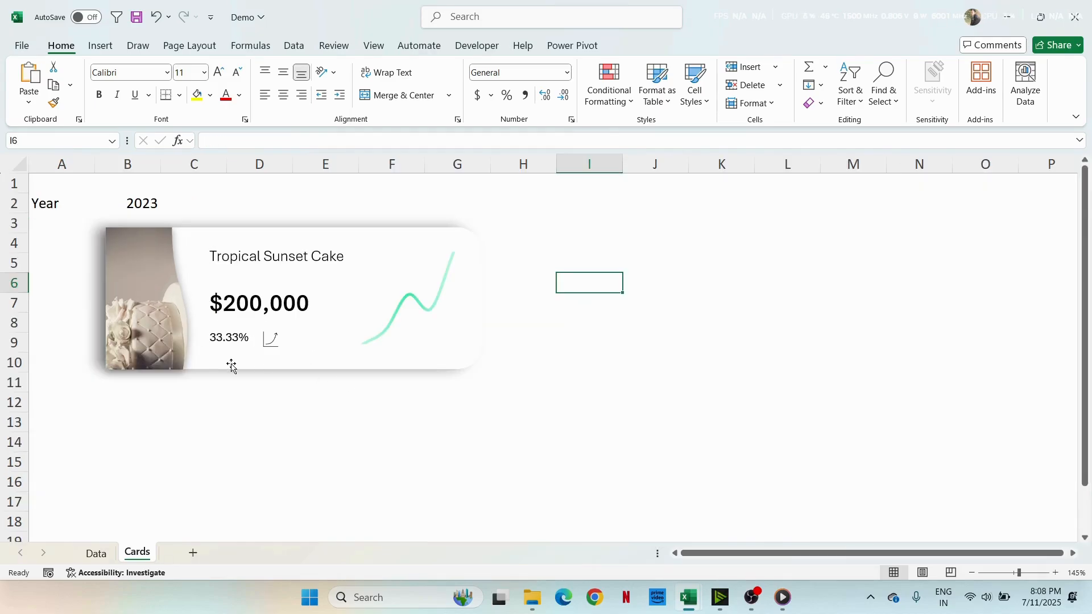
Step: Group the Tropical Sunset Cake card's picture panel, title, sales figure, percentage, trend icon, trend line and background into one object
left_click(157, 299)
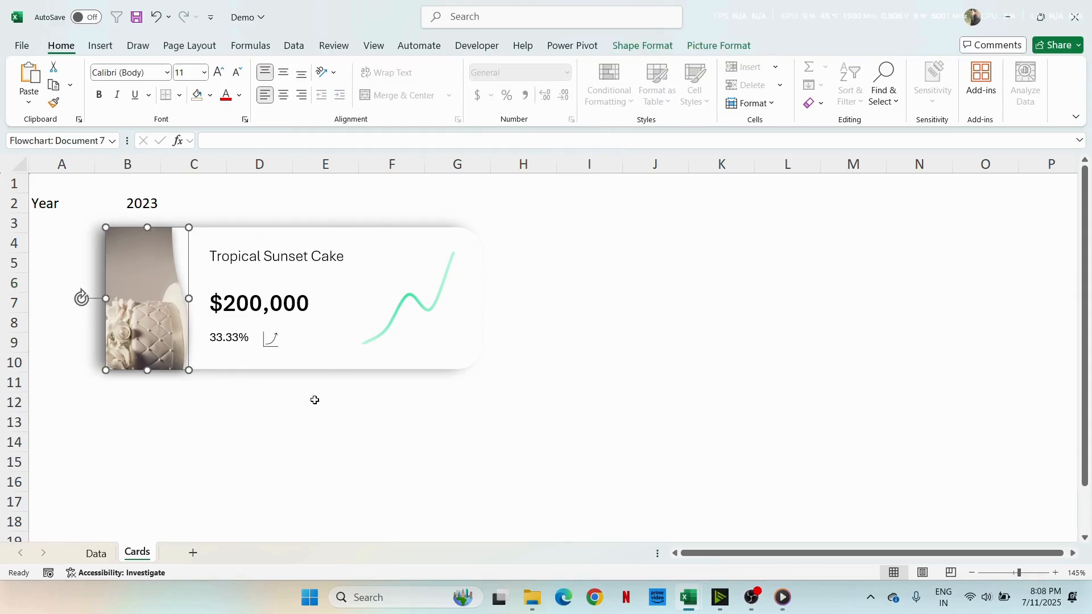
left_click(245, 257, "ctrl")
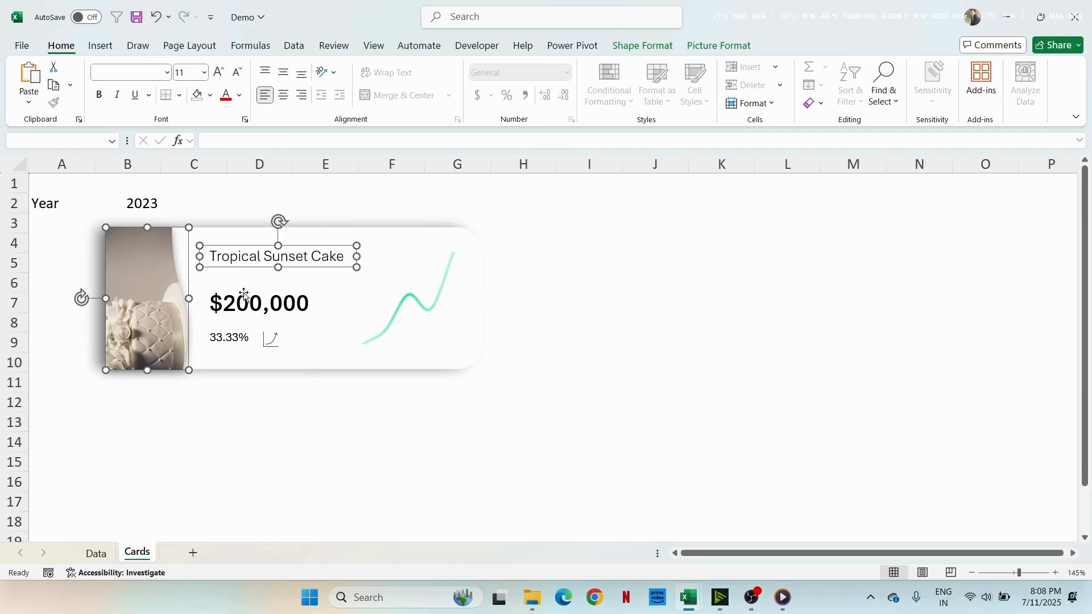
left_click(242, 302, "ctrl")
left_click(233, 337, "ctrl")
left_click(275, 340, "ctrl")
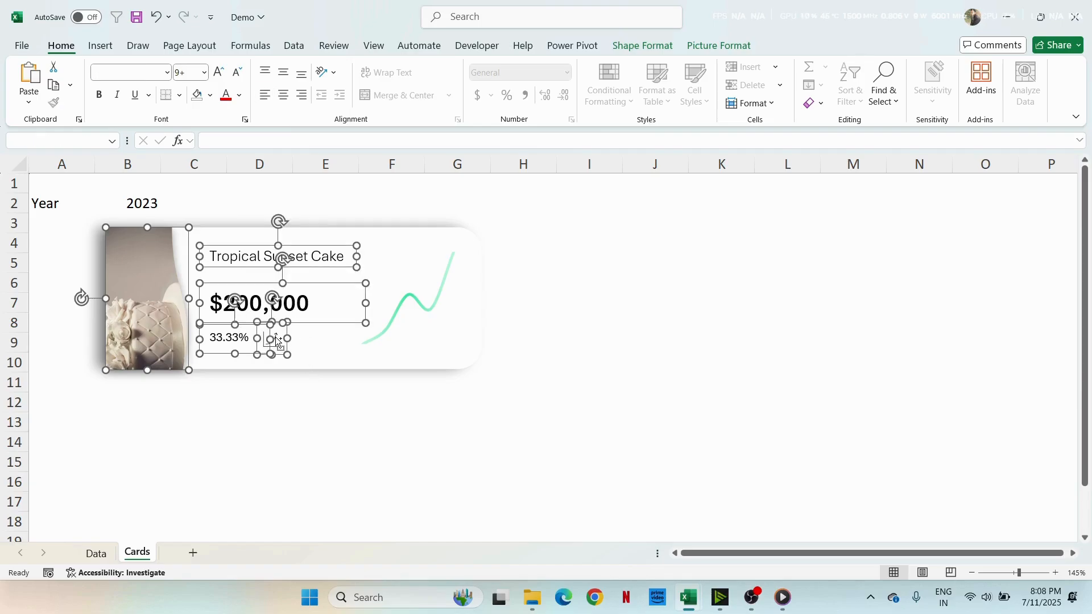
left_click(415, 303, "ctrl")
left_click(420, 243, "ctrl")
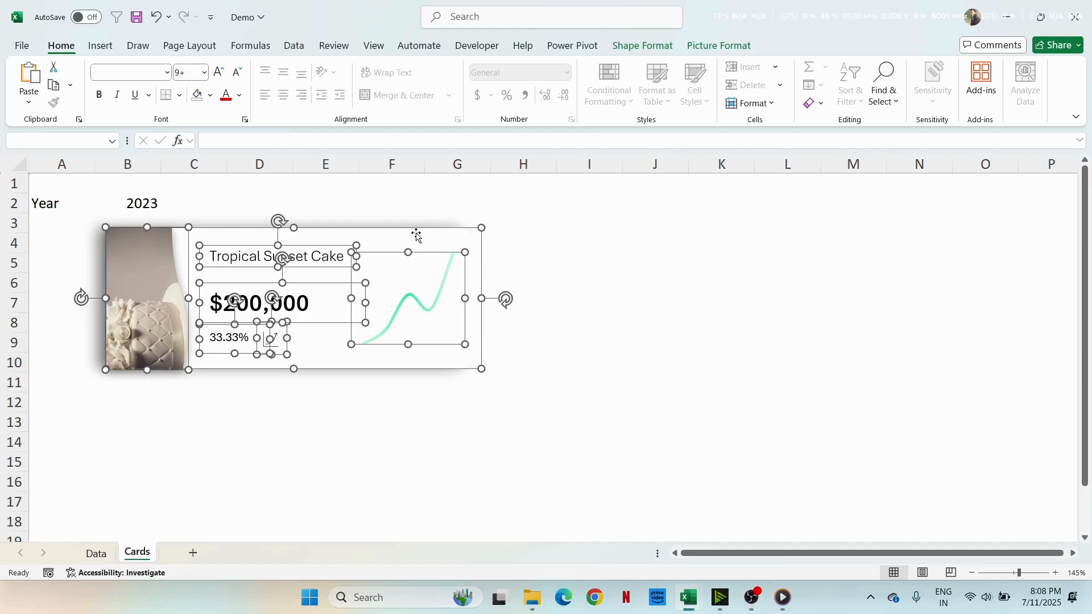
left_click(718, 46)
left_click(916, 85)
left_click(922, 106)
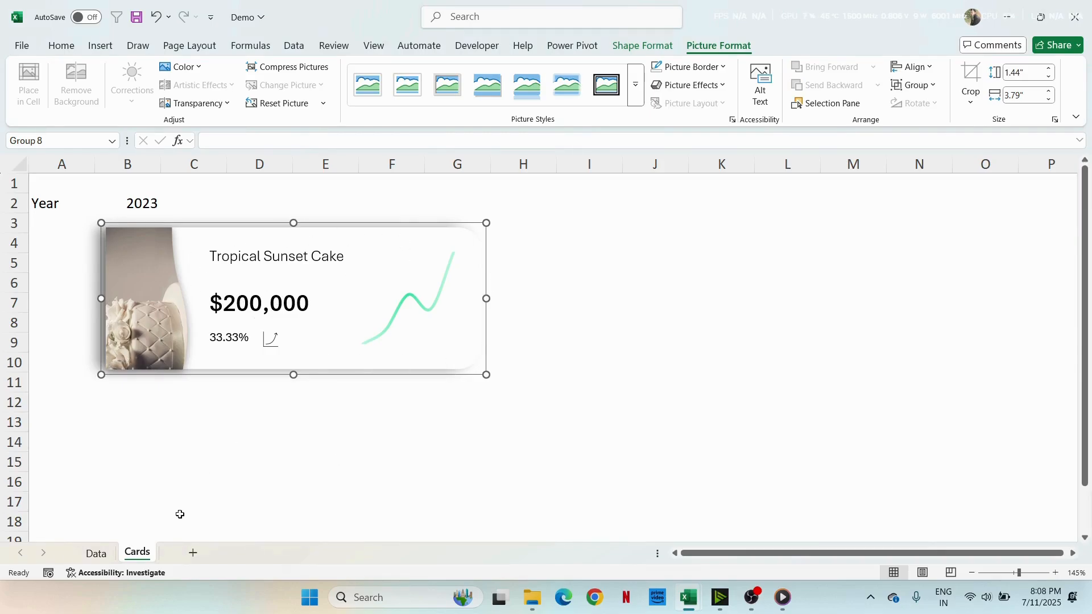
Step: Duplicate the grouped Tropical Sunset Cake card and place the copy beside the original, spanning about columns H to M
left_click(95, 552)
left_click_drag(93, 317, 93, 410)
left_click(136, 552)
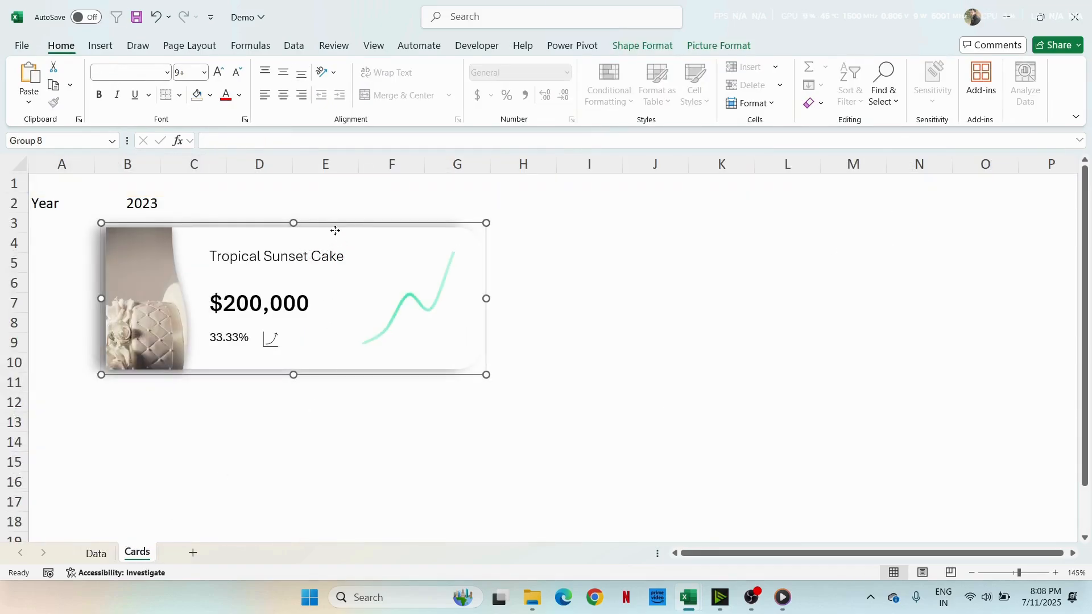
left_click_drag(335, 231, 756, 233, "ctrl")
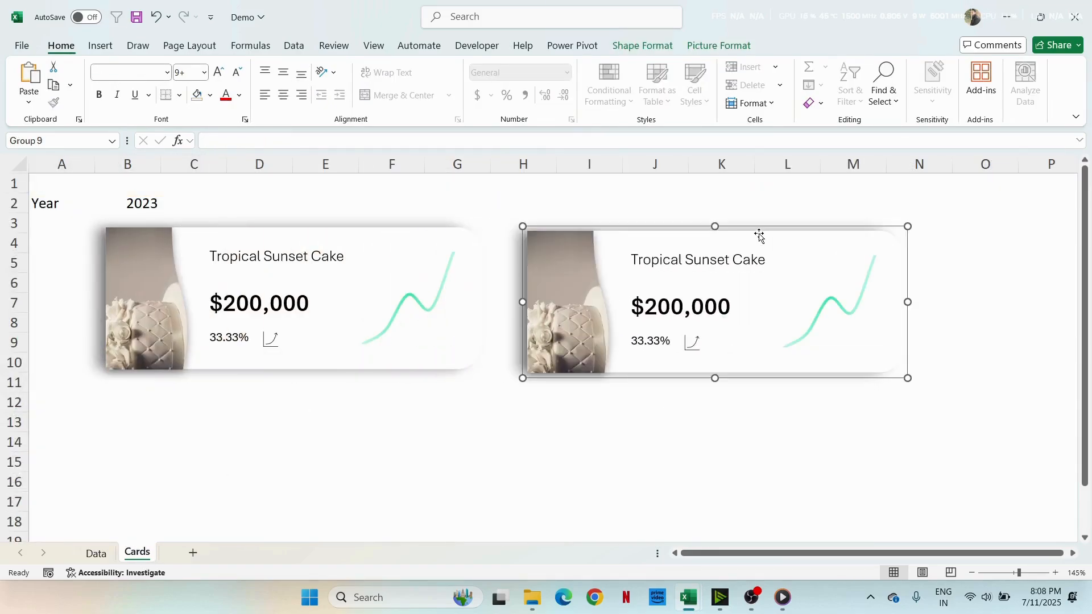
left_click(568, 439)
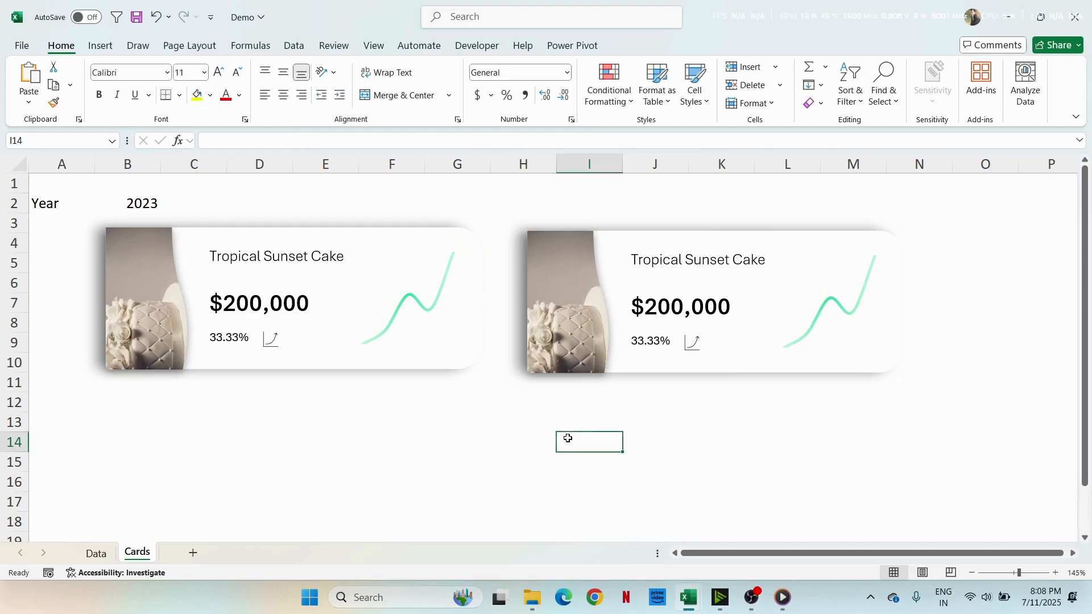
Step: Replace the duplicate card's title with Golden Honey Bliss, copied from cell A3 of the Data sheet
left_click(662, 265)
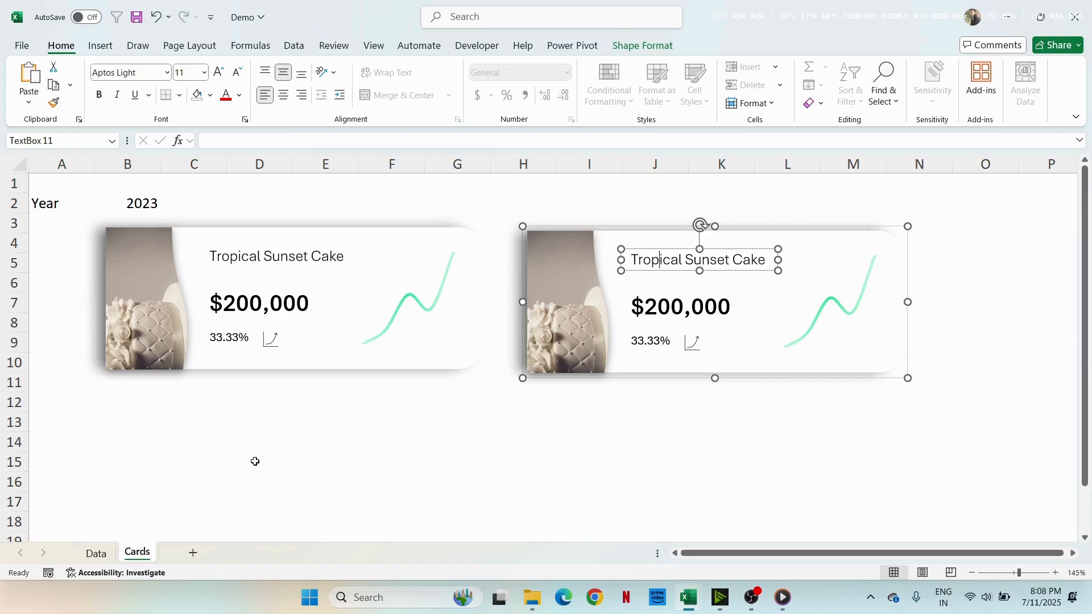
left_click(96, 553)
left_click(108, 319)
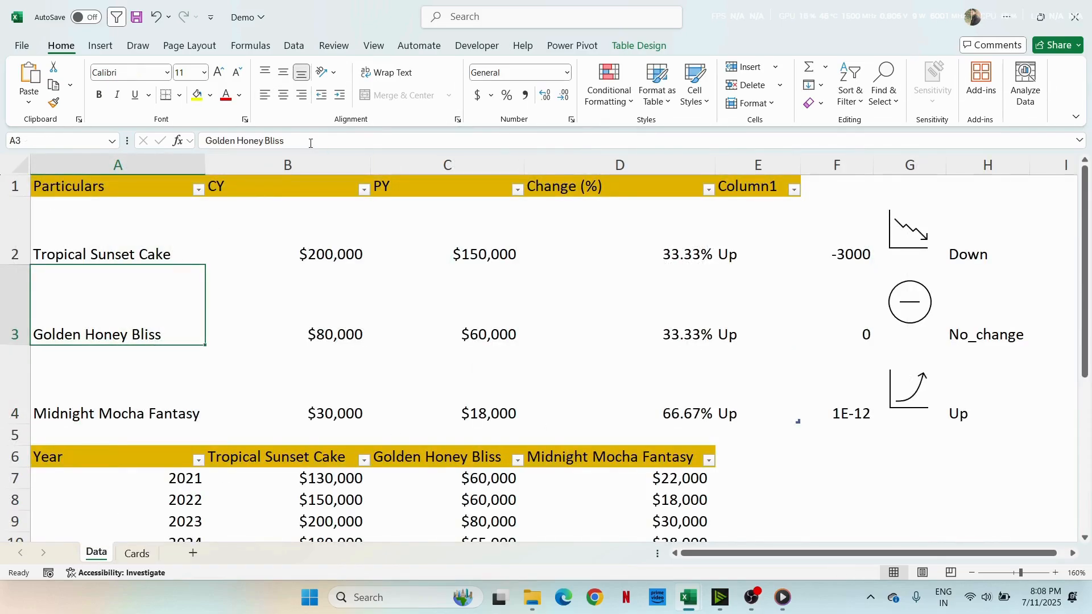
triple_click(199, 143)
key("ctrl+c")
key("Escape")
left_click(137, 553)
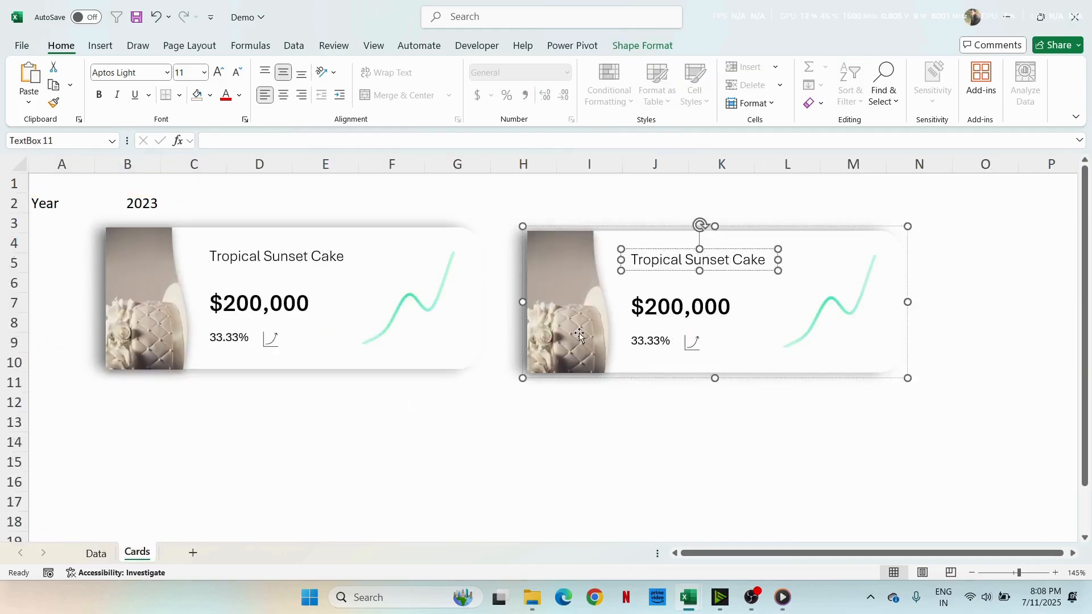
triple_click(688, 266)
key("ctrl+v")
left_click(600, 414)
Step: Link the Golden Honey Bliss card's sales figure to =Data!B3
left_click(653, 316)
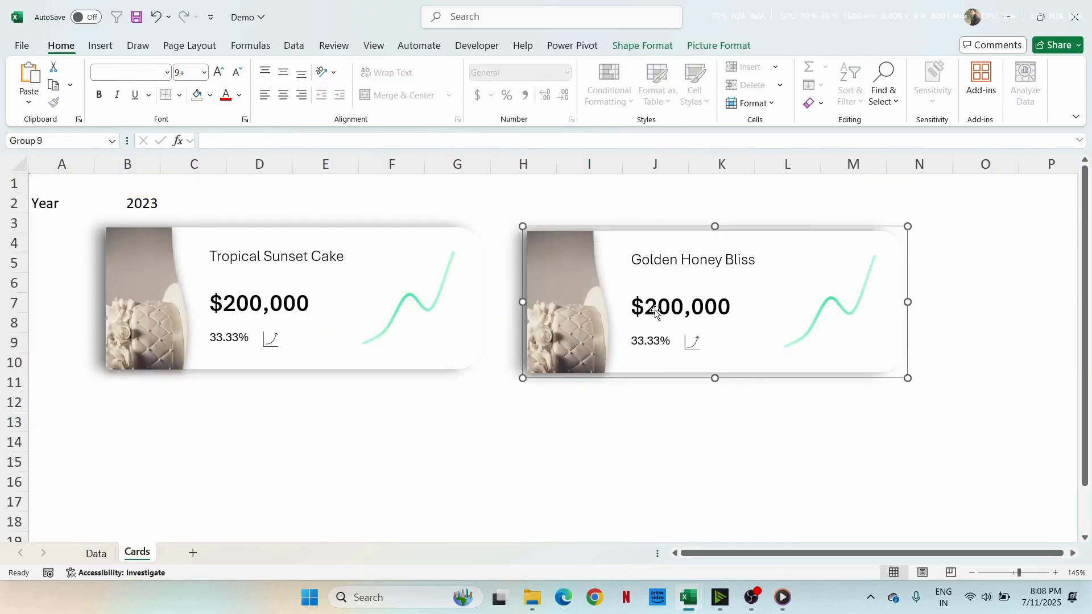
left_click(660, 309)
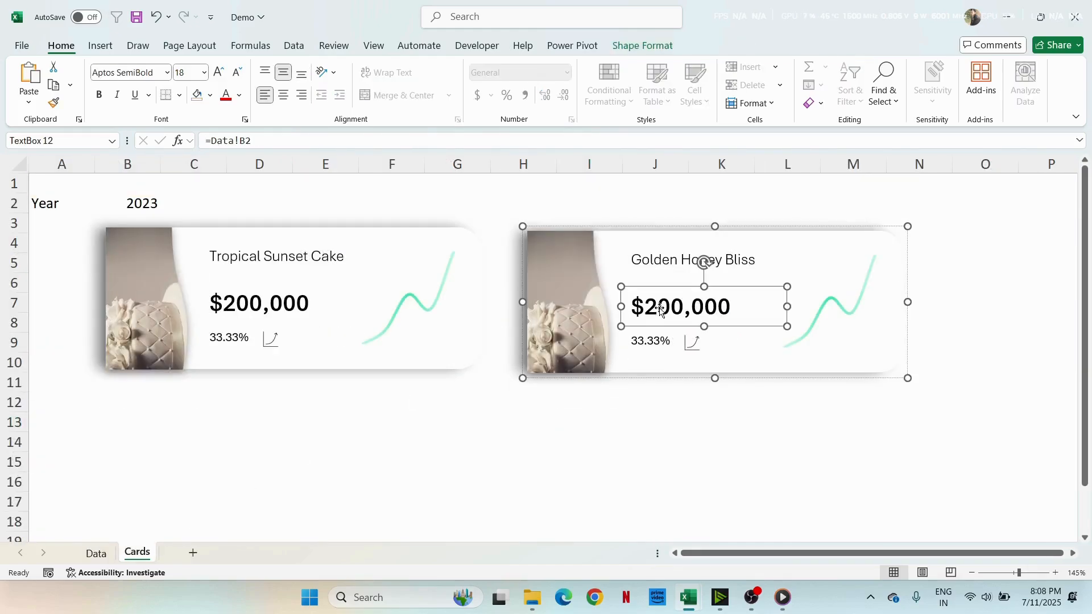
left_click(262, 140)
key("Return")
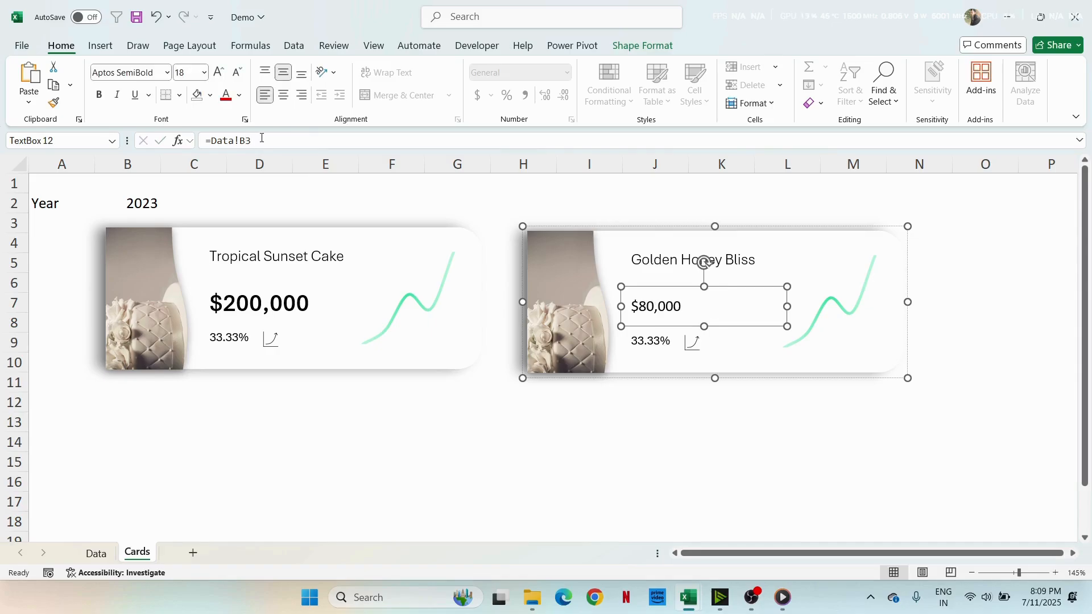
left_click(646, 418)
Step: Try to copy the text formatting of the Tropical card's sales figure onto the Golden Honey Bliss sales figure
left_click(652, 308)
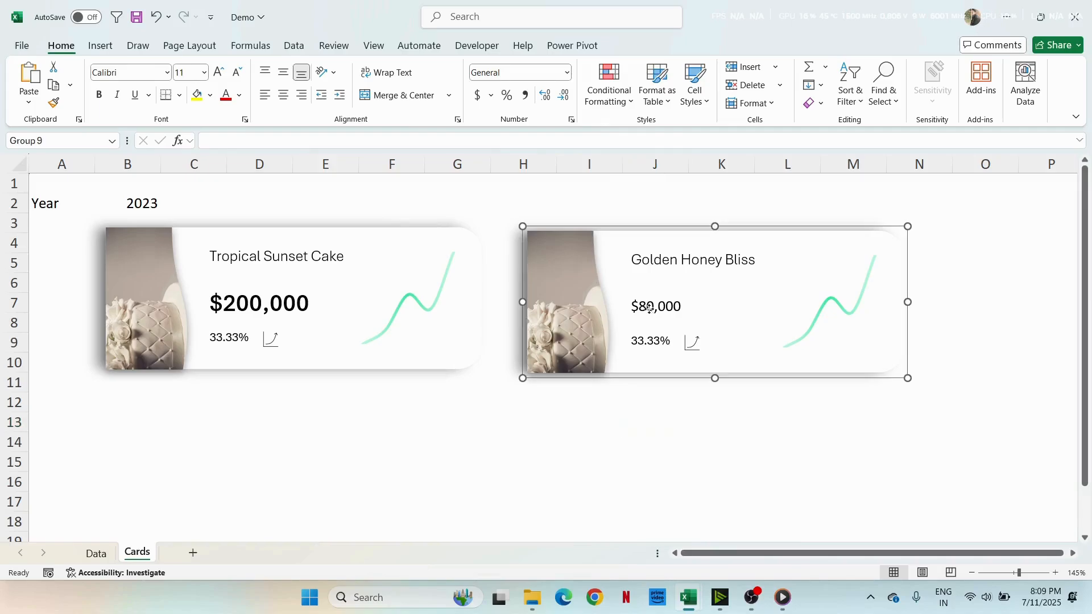
left_click(657, 308)
left_click(162, 72)
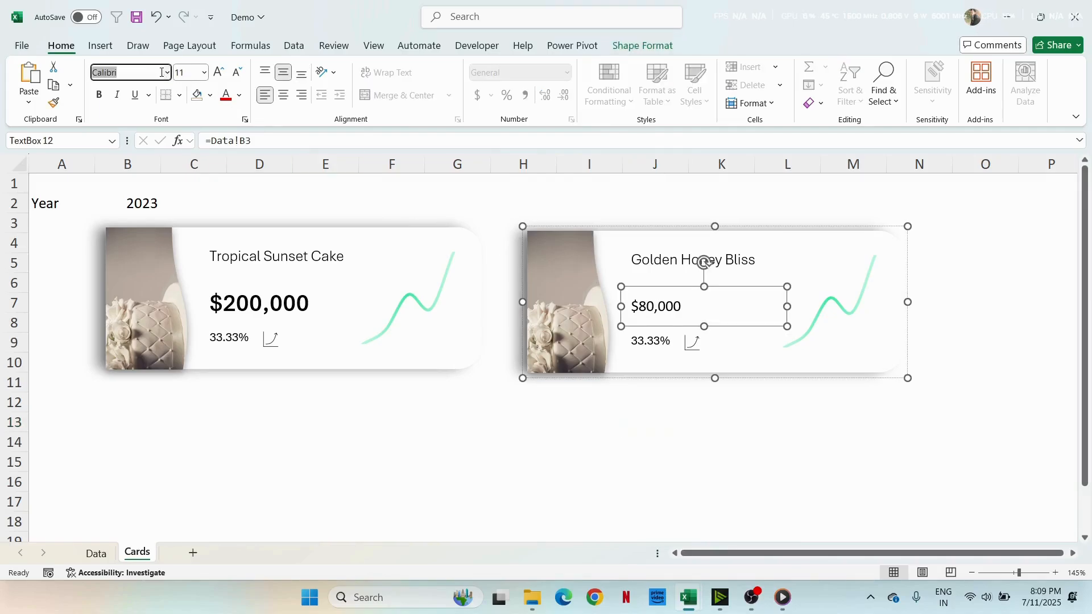
left_click(267, 295)
left_click(241, 304)
left_click(54, 103)
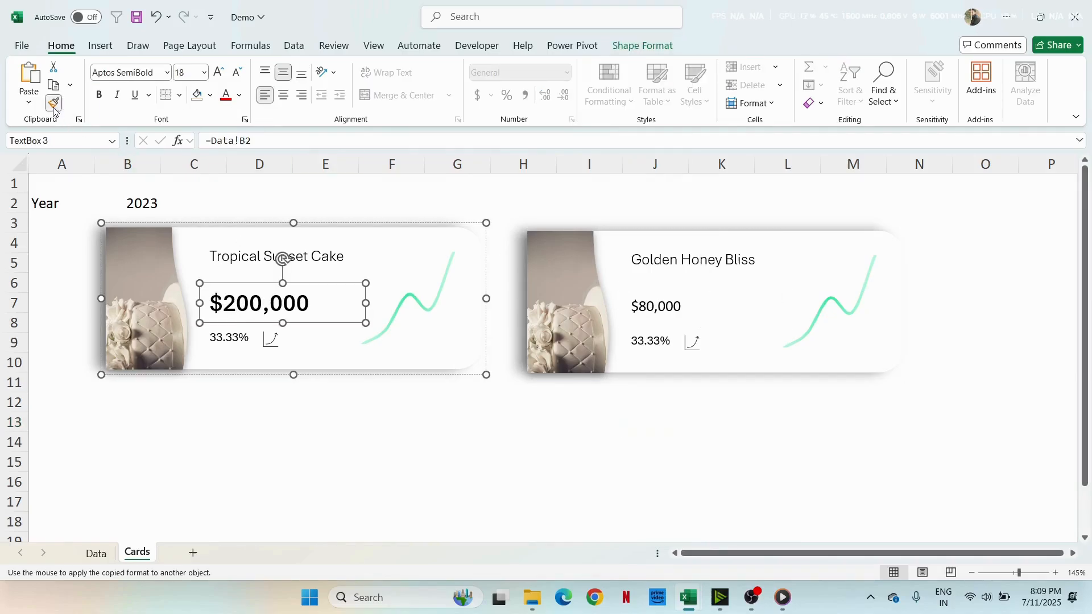
left_click(652, 308)
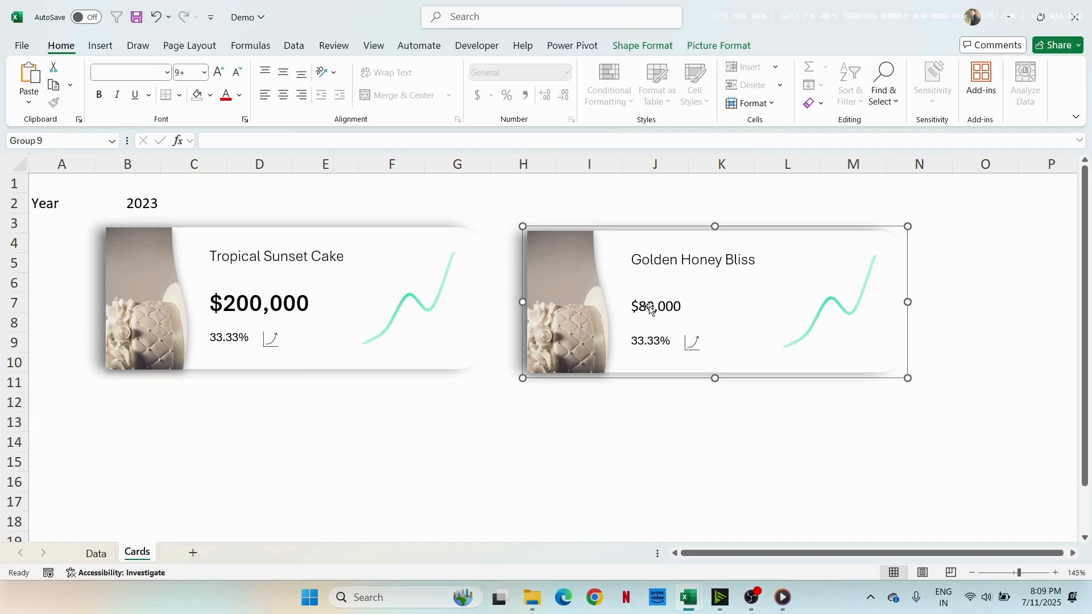
key("Escape")
Step: Format the Golden Honey Bliss card's sales figure in Aptos SemiBold at size 18
left_click(646, 307)
left_click(643, 307)
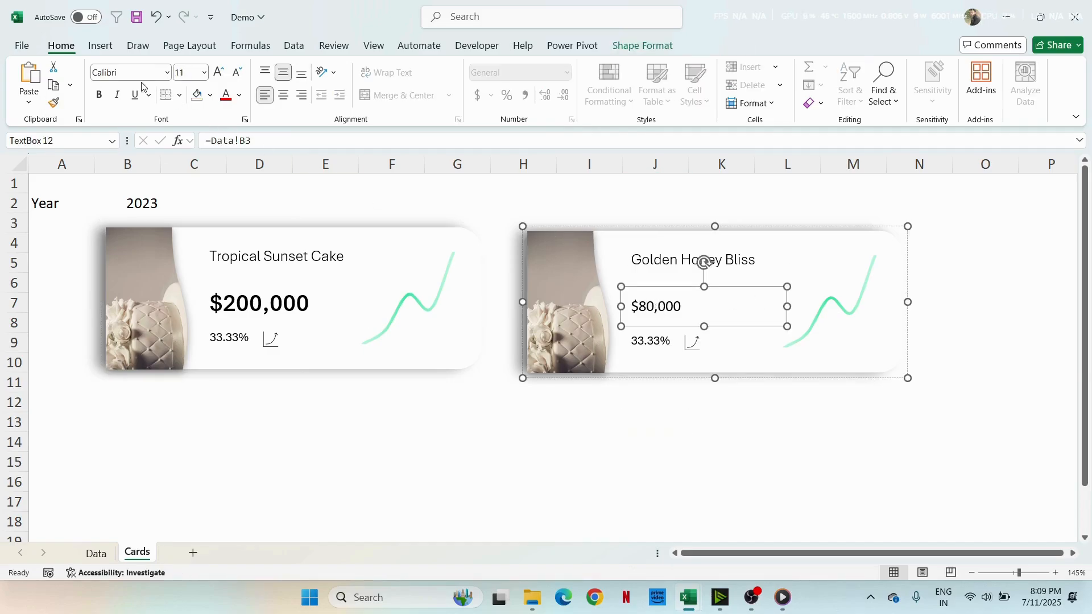
left_click(168, 74)
scroll(190, 248, "up", 5)
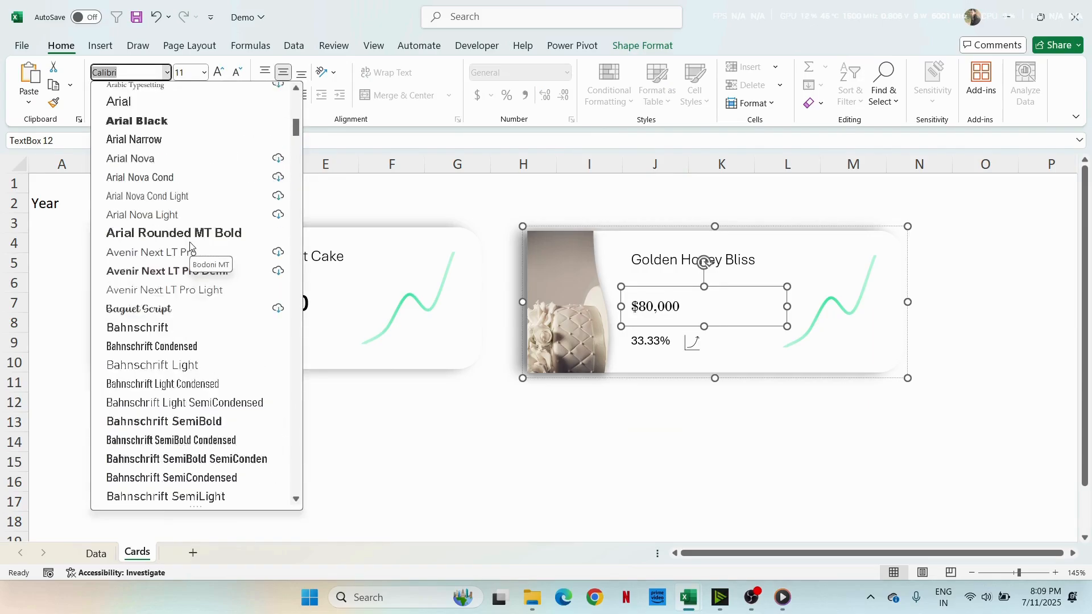
scroll(189, 247, "up", 4)
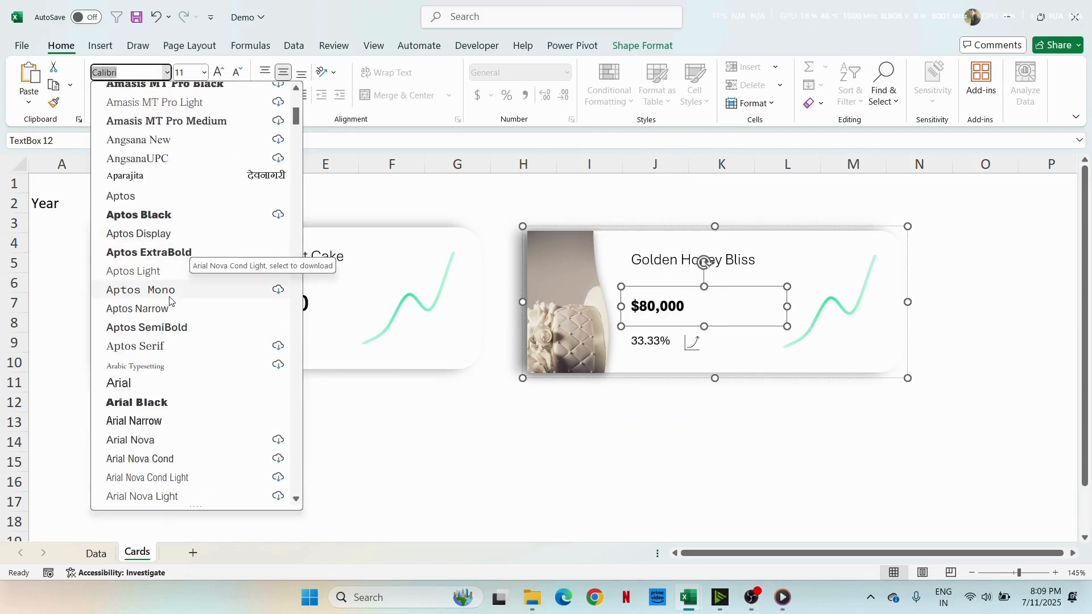
left_click(175, 328)
type("1")
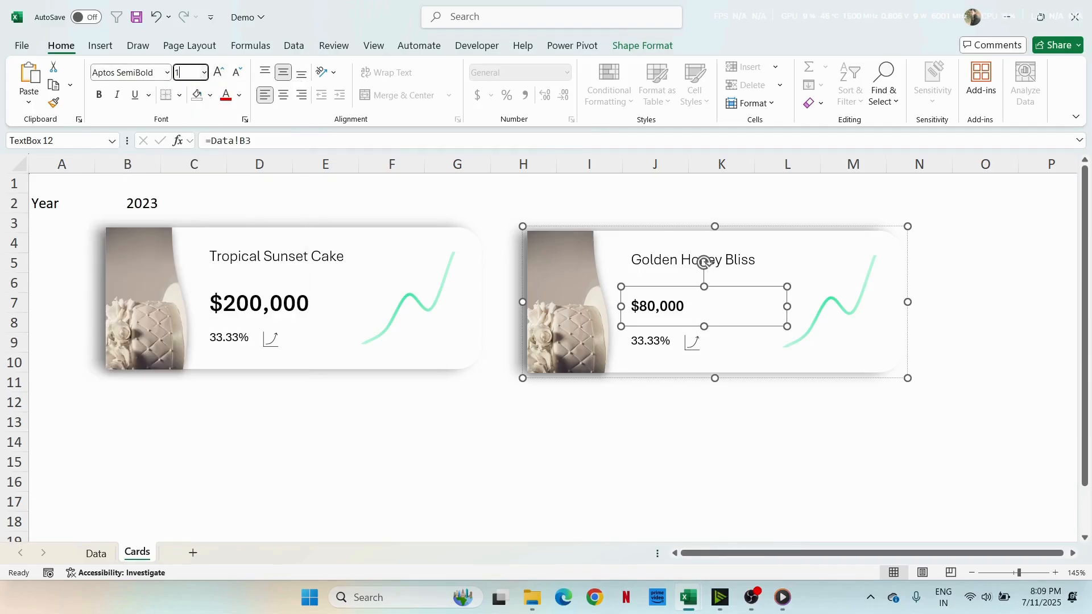
type("8")
key("Return")
left_click(389, 431)
Step: Link the Golden Honey Bliss card's change percentage to =Data!D3
left_click(647, 347)
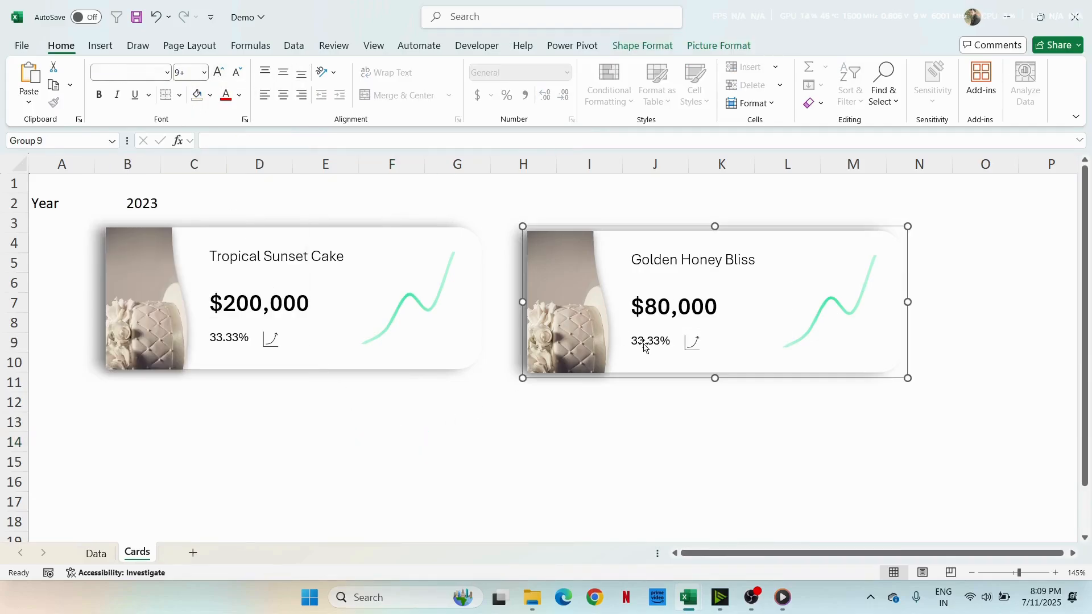
left_click(648, 344)
left_click(269, 141)
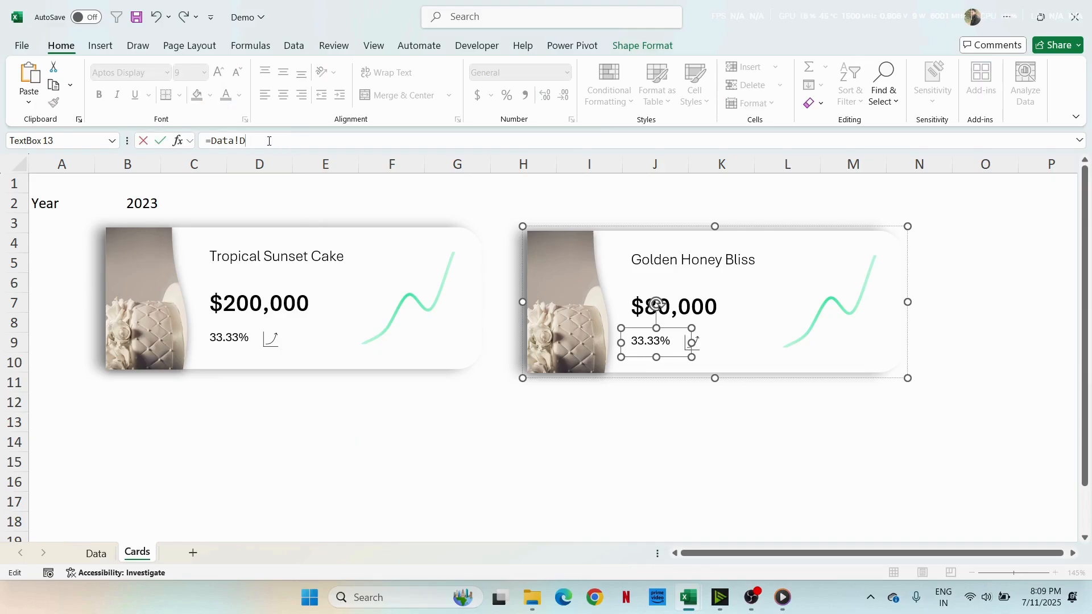
key("Return")
Step: Format the Golden Honey Bliss card's change percentage in Aptos Display at size 9
left_click(166, 72)
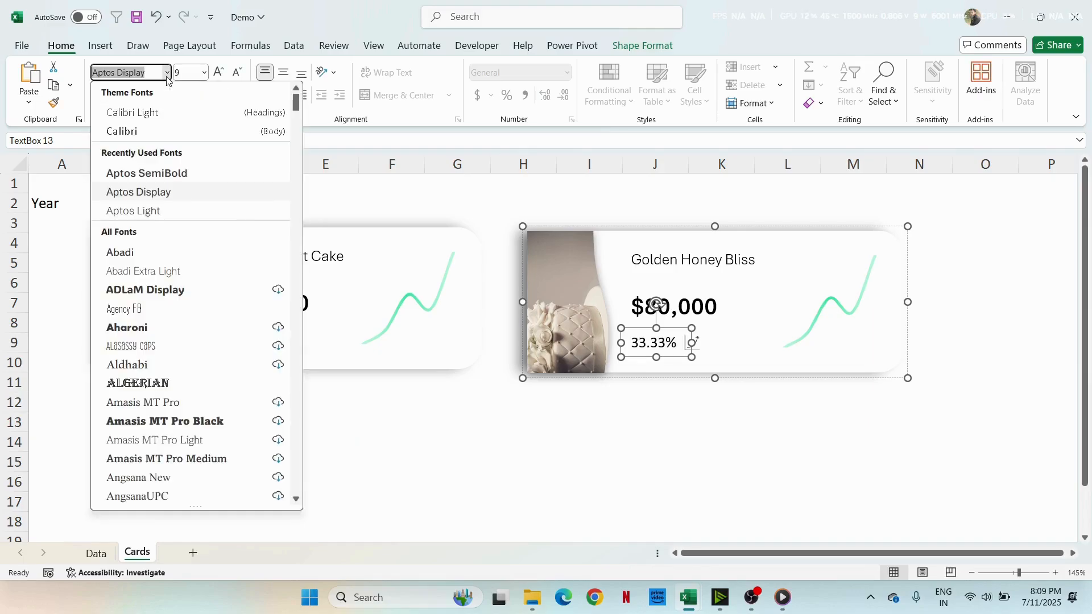
left_click(165, 191)
left_click(167, 72)
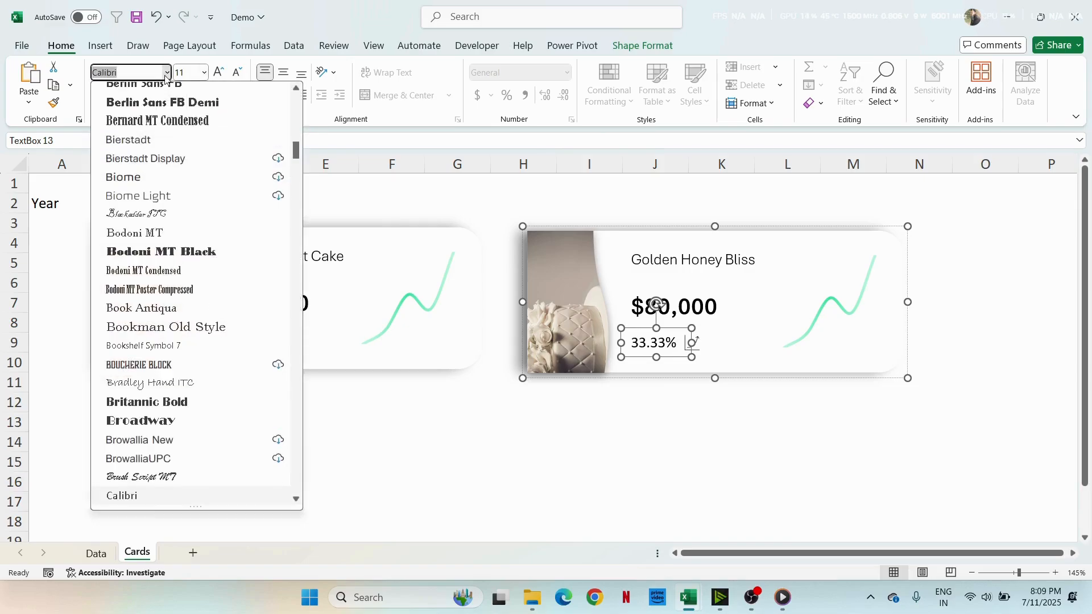
scroll(173, 243, "up", 15)
scroll(173, 243, "down", 1)
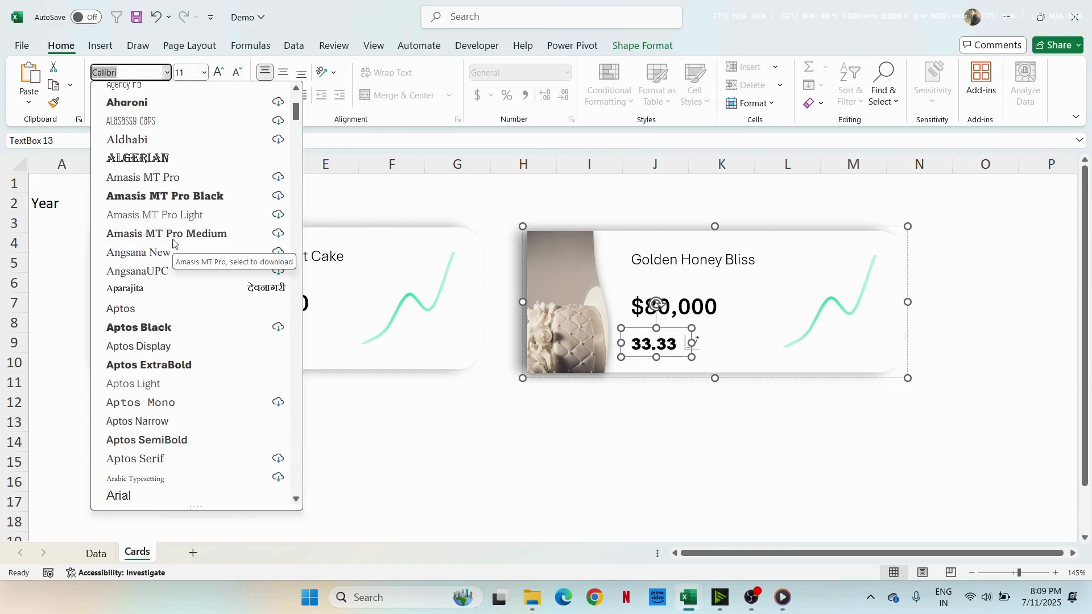
left_click(117, 346)
left_click(203, 72)
left_click(196, 109)
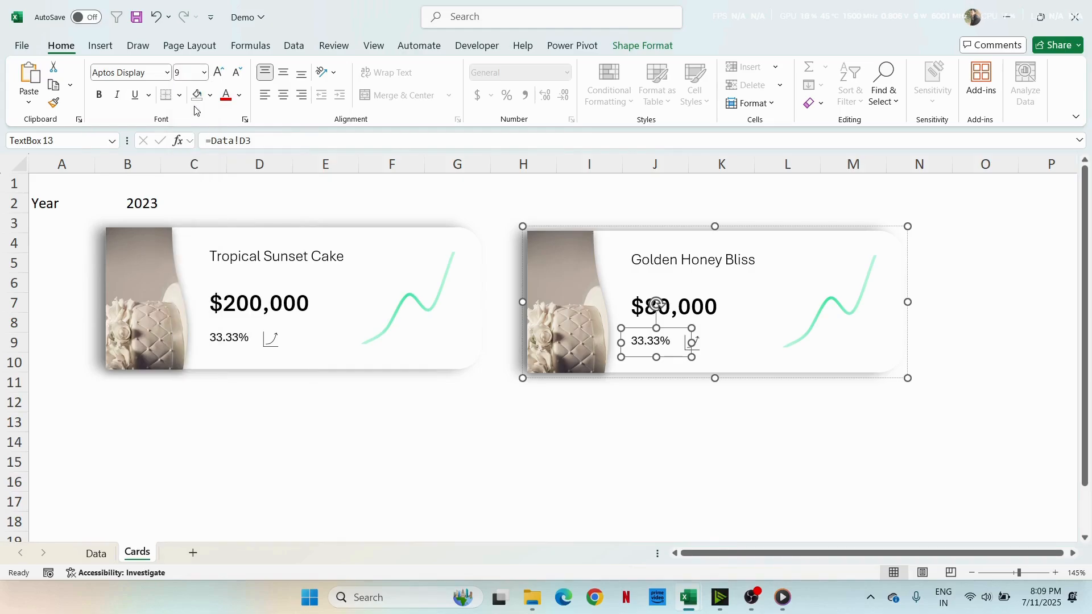
left_click(607, 455)
Step: Check the Golden Honey Bliss card's percentage against its Change (%) cell D3 on the Data sheet
left_click(652, 348)
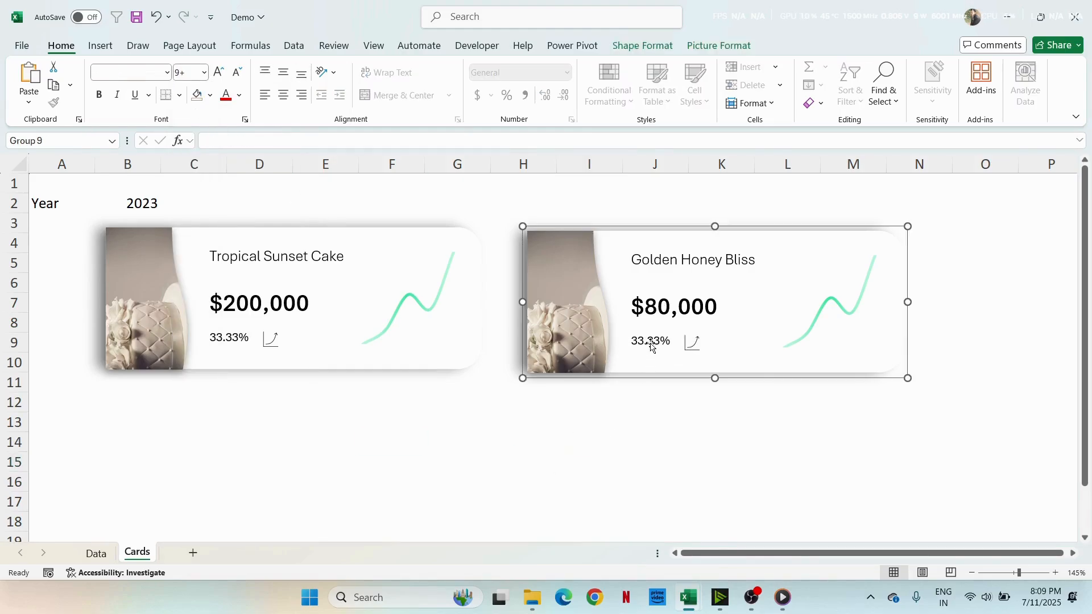
left_click(645, 339)
left_click(91, 553)
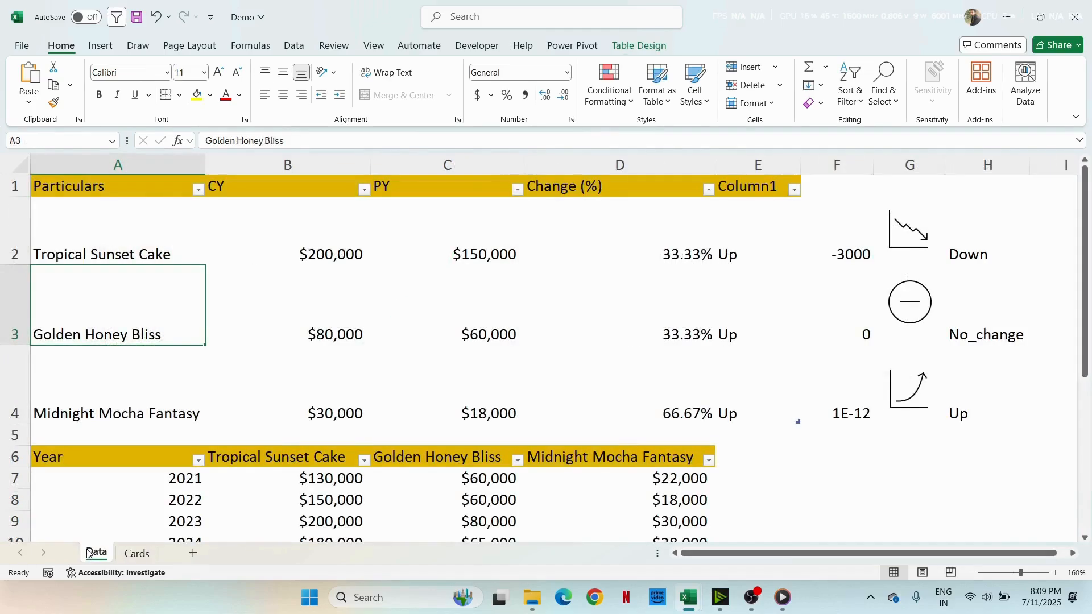
left_click(574, 333)
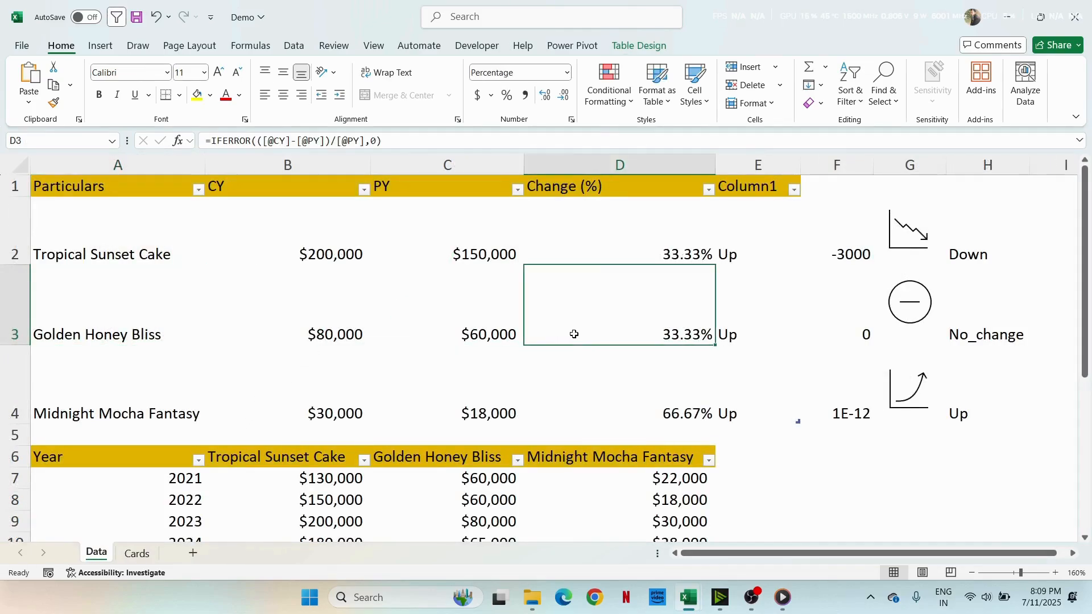
left_click(136, 554)
Step: Link the Golden Honey Bliss card's trend icon to the defined name =Golden_cake
left_click(682, 422)
left_click(693, 343)
left_click(693, 343)
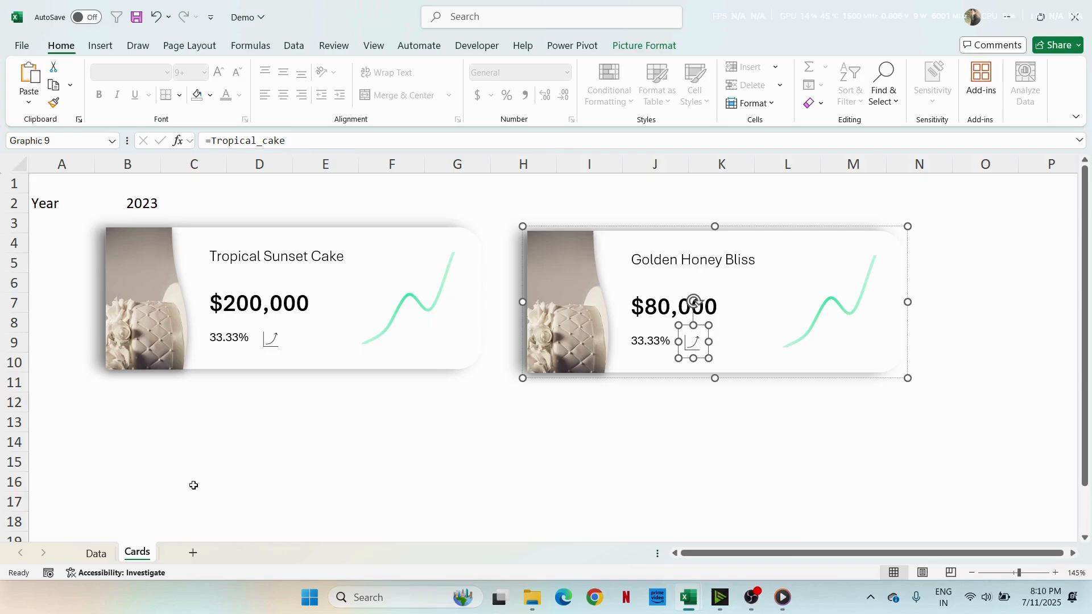
left_click(96, 553)
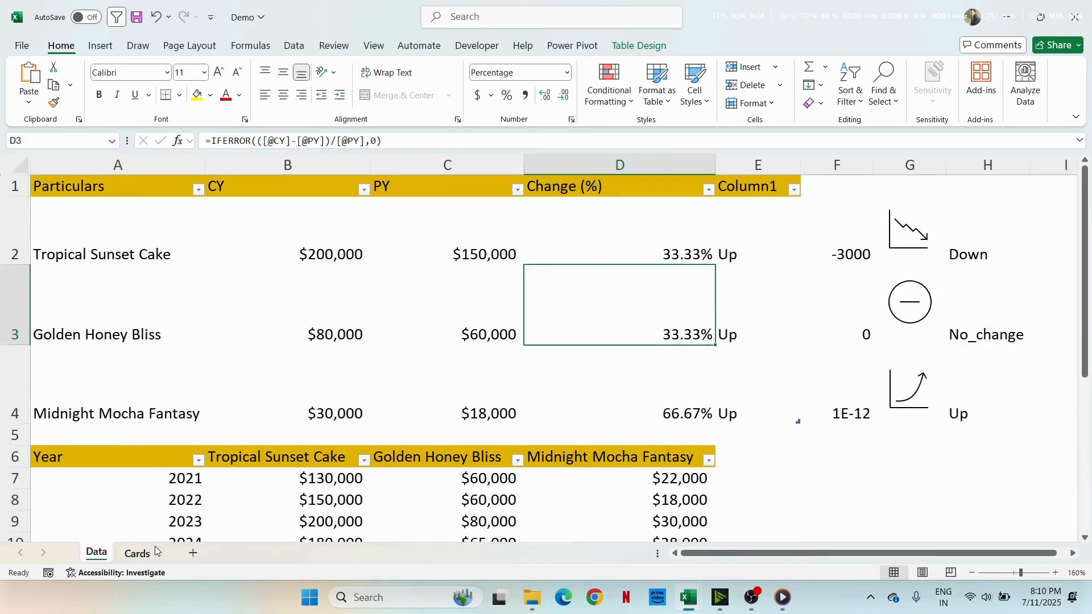
left_click(137, 553)
left_click_drag(285, 141, 211, 141)
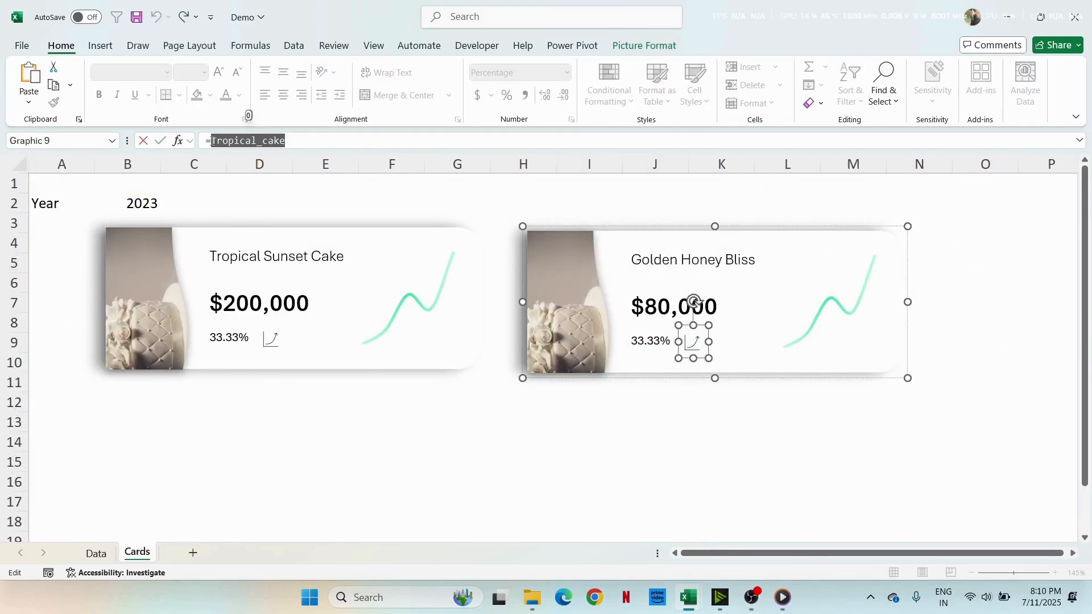
type("Golden_cake")
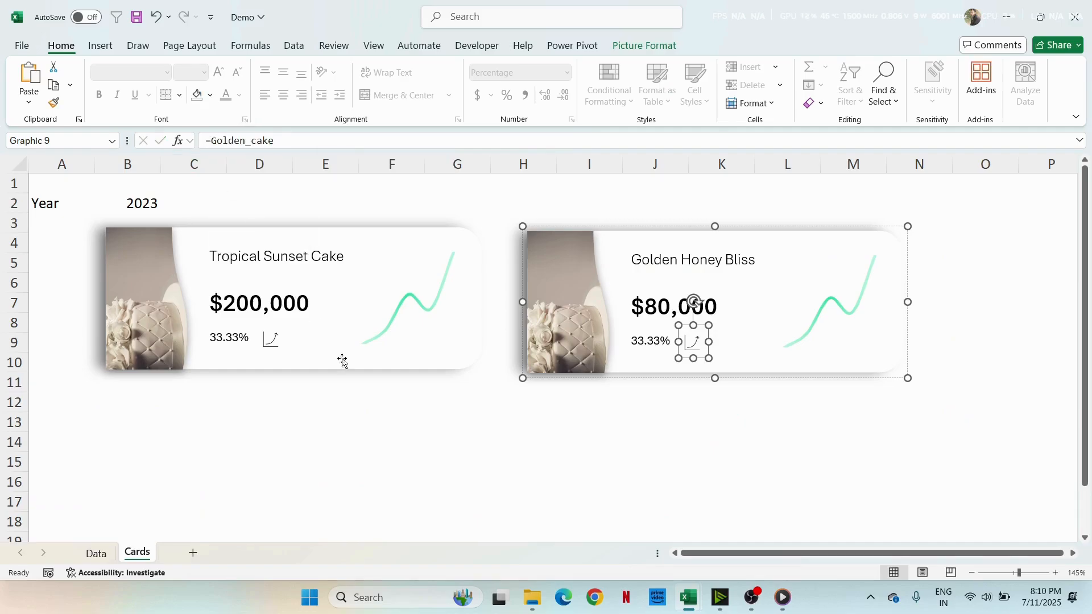
Step: Check the Golden Honey Bliss row's change and trend direction on the Data sheet against its card
left_click(406, 429)
left_click(96, 553)
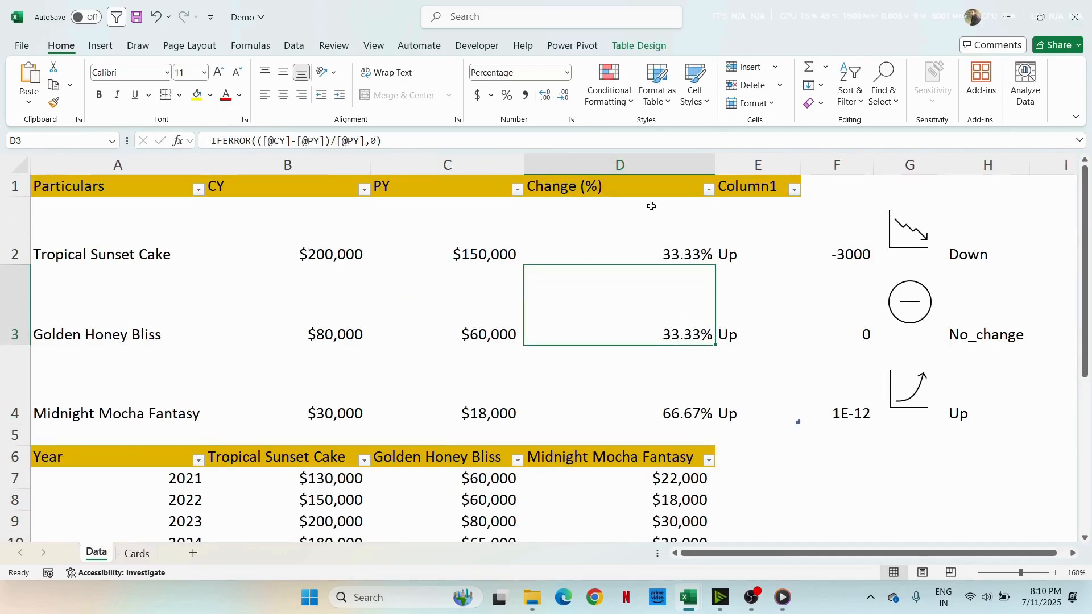
left_click(137, 553)
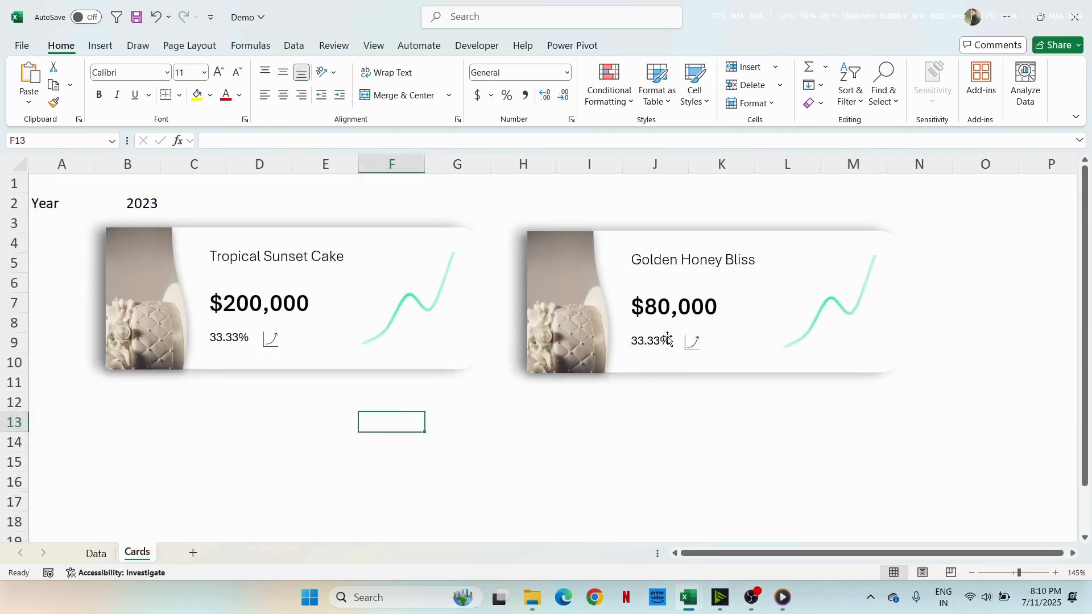
Step: Set the year in cell B2 to 2024 and compare both cards with the Data sheet figures
left_click(146, 203)
left_click(166, 206)
left_click(145, 260)
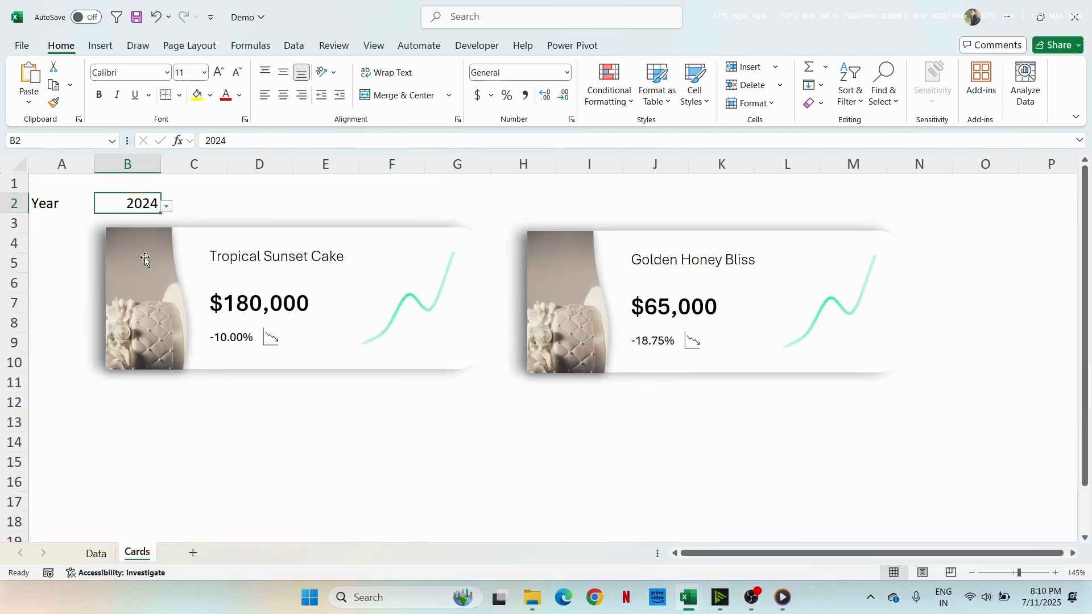
left_click(96, 553)
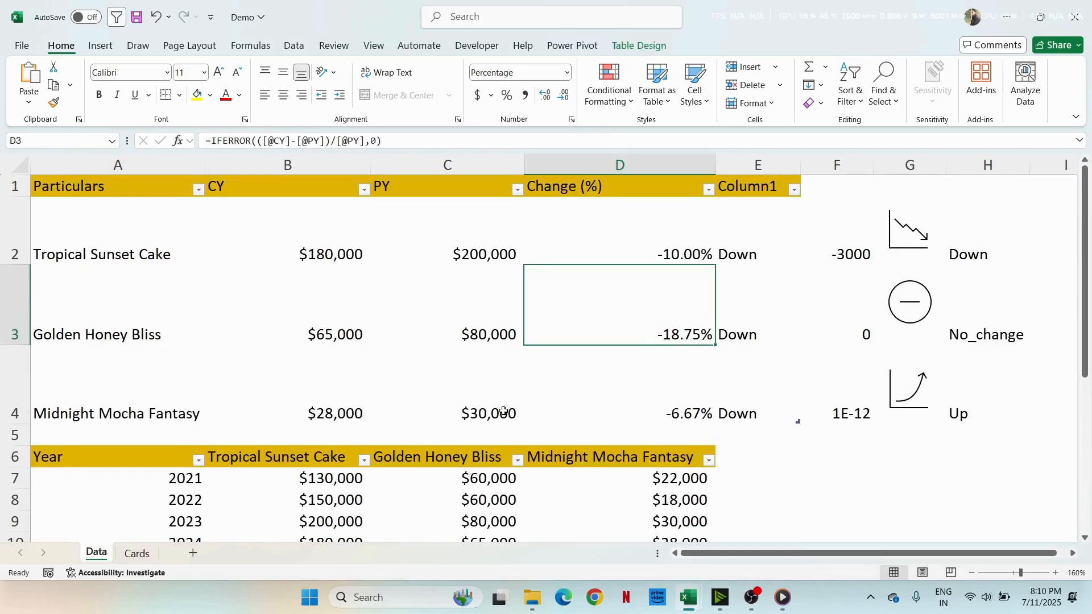
left_click(137, 554)
Step: Start replacing the Golden Honey Bliss card's picture from stock images and search the library for "cake"
left_click(569, 293)
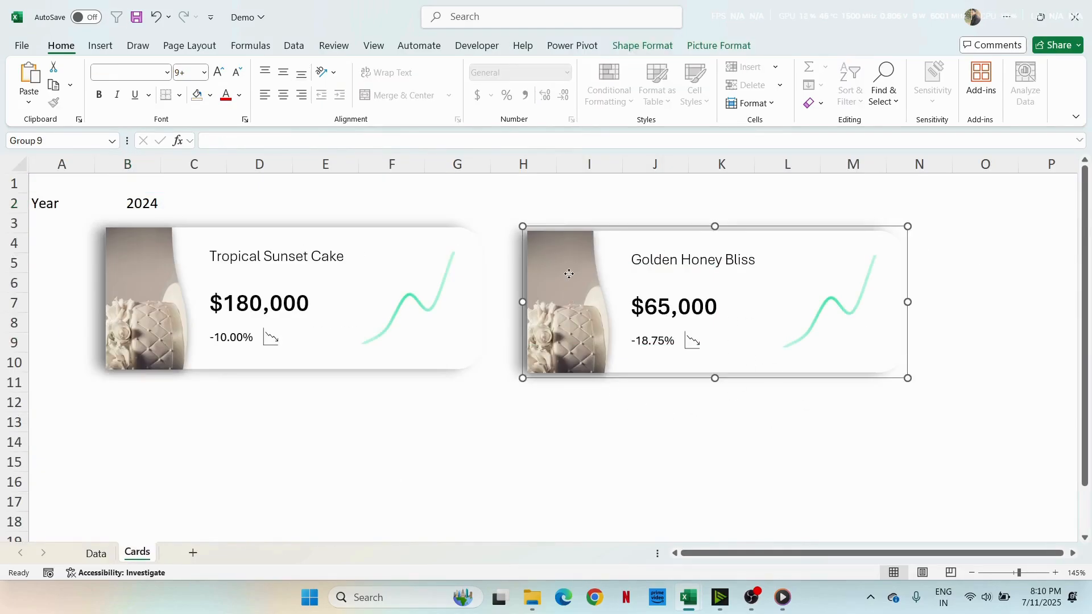
left_click(566, 278)
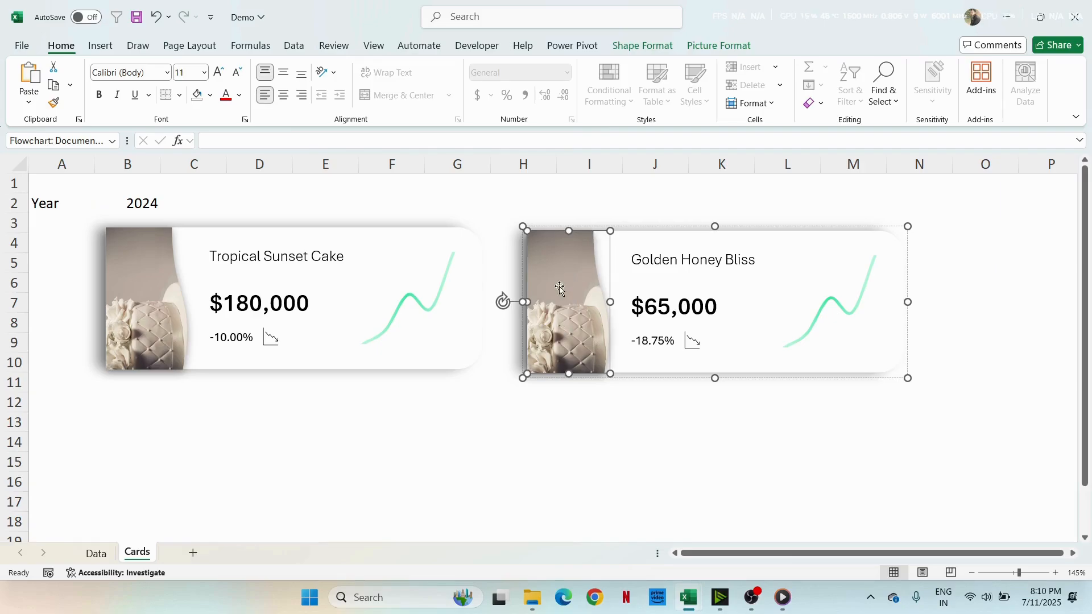
left_click(718, 47)
left_click(319, 86)
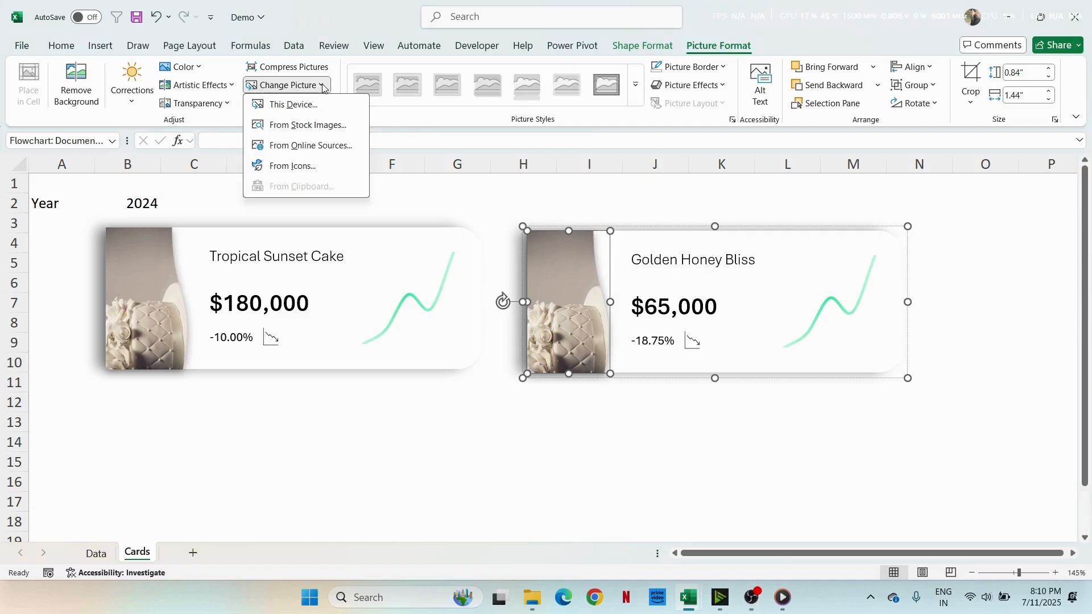
left_click(336, 127)
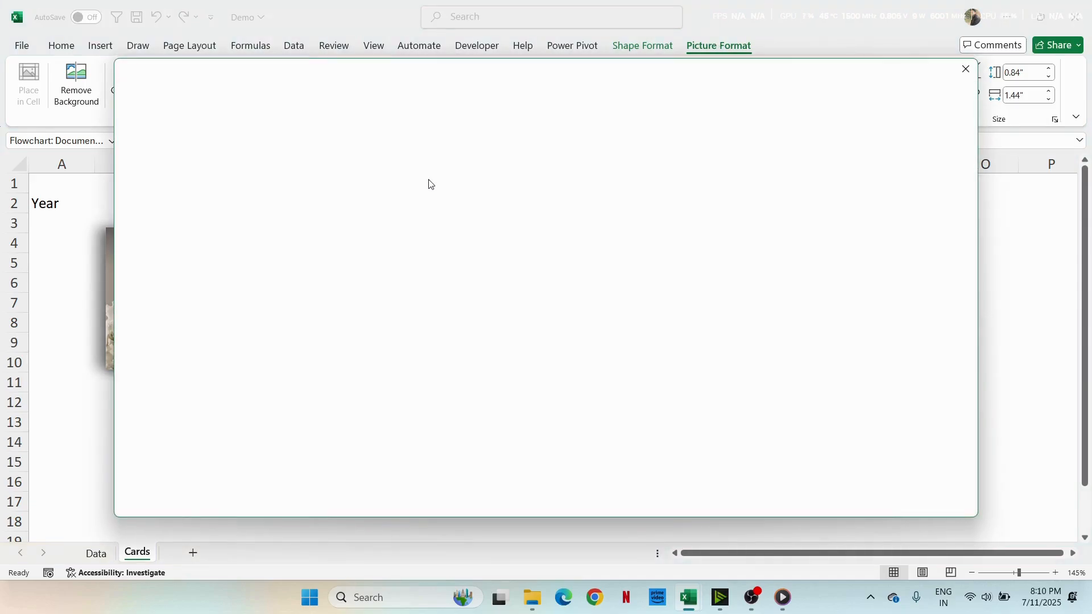
type("cake")
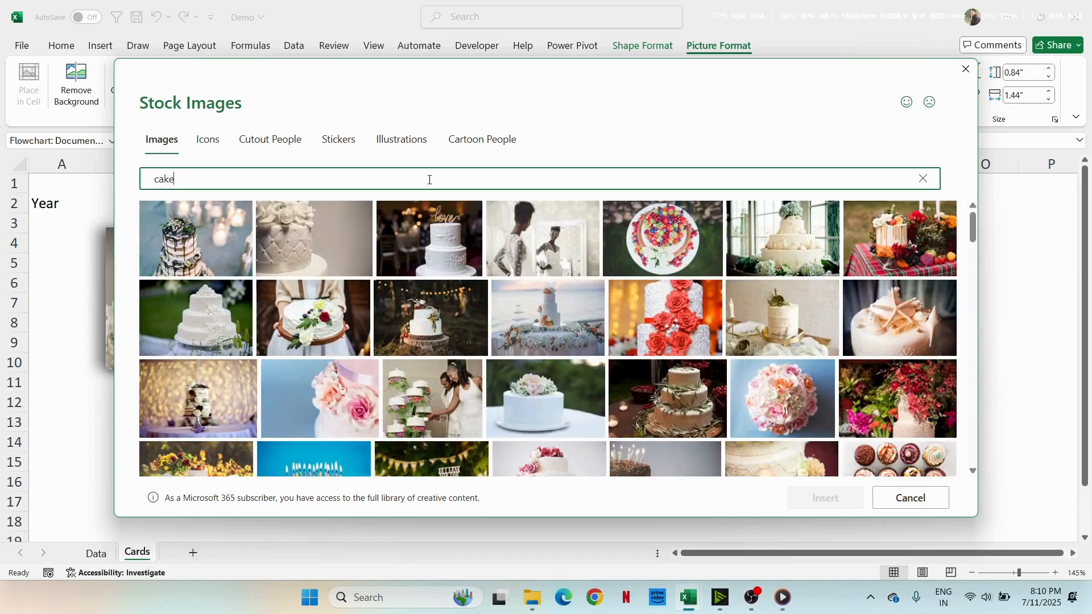
Step: Replace the Golden Honey Bliss card's picture with the stock image of a white tiered cake with red roses
scroll(461, 262, "down", 5)
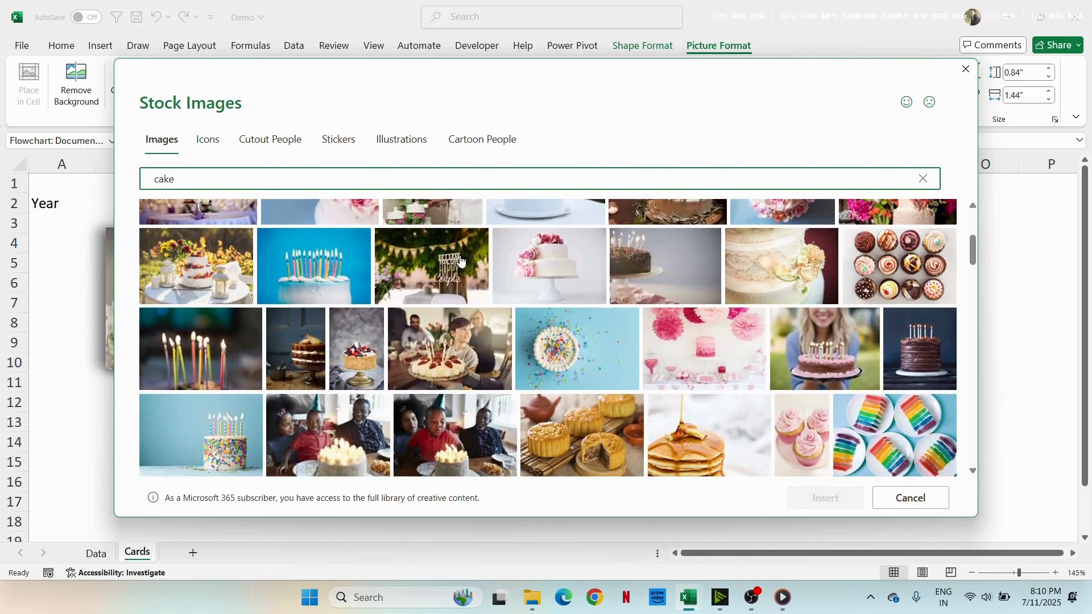
scroll(461, 261, "down", 3)
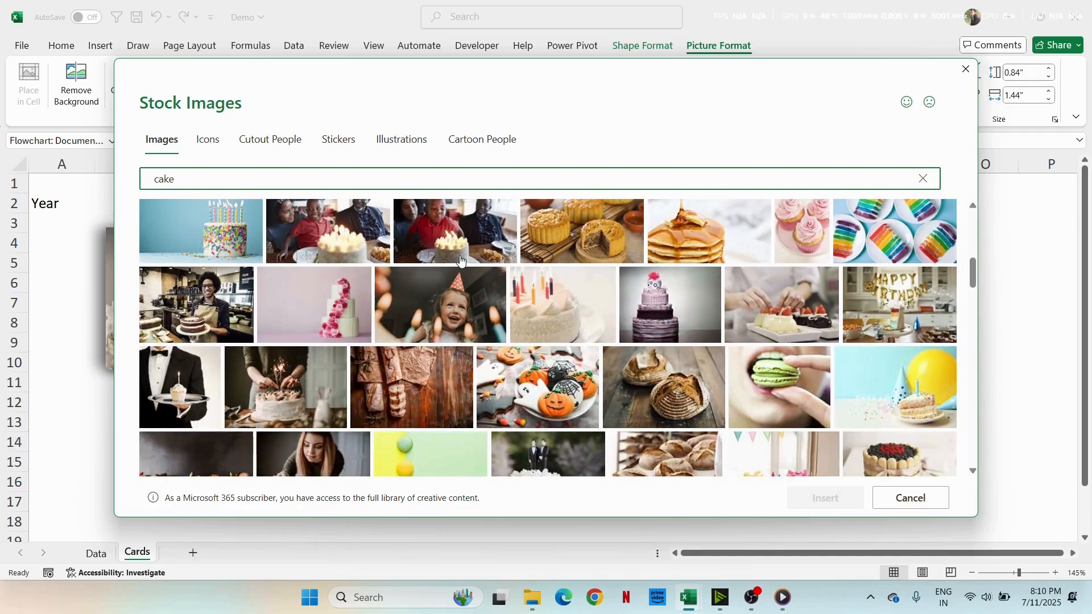
scroll(461, 261, "down", 6)
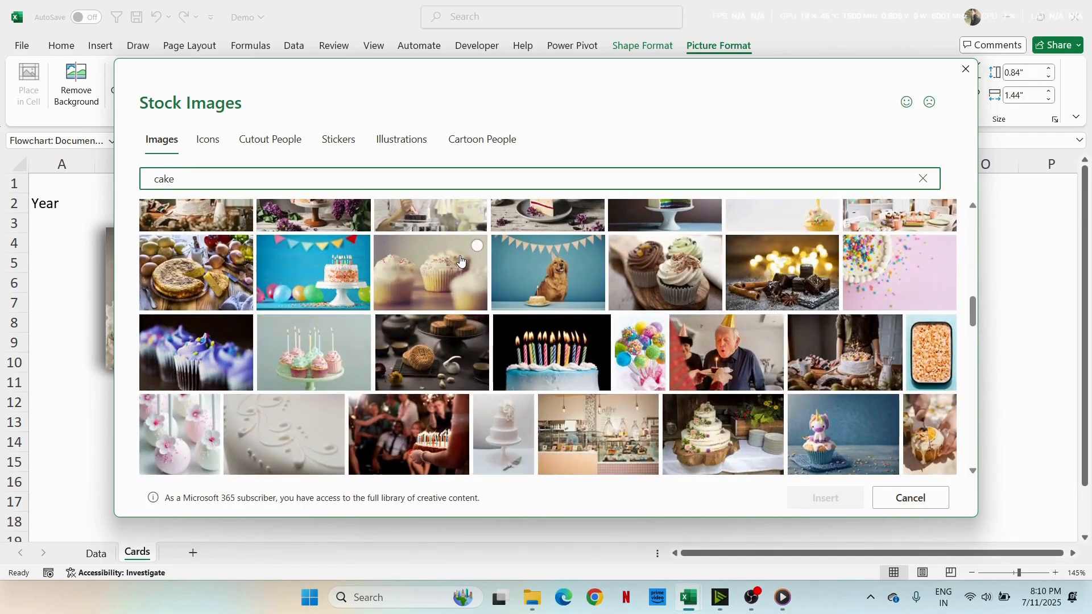
scroll(461, 261, "down", 6)
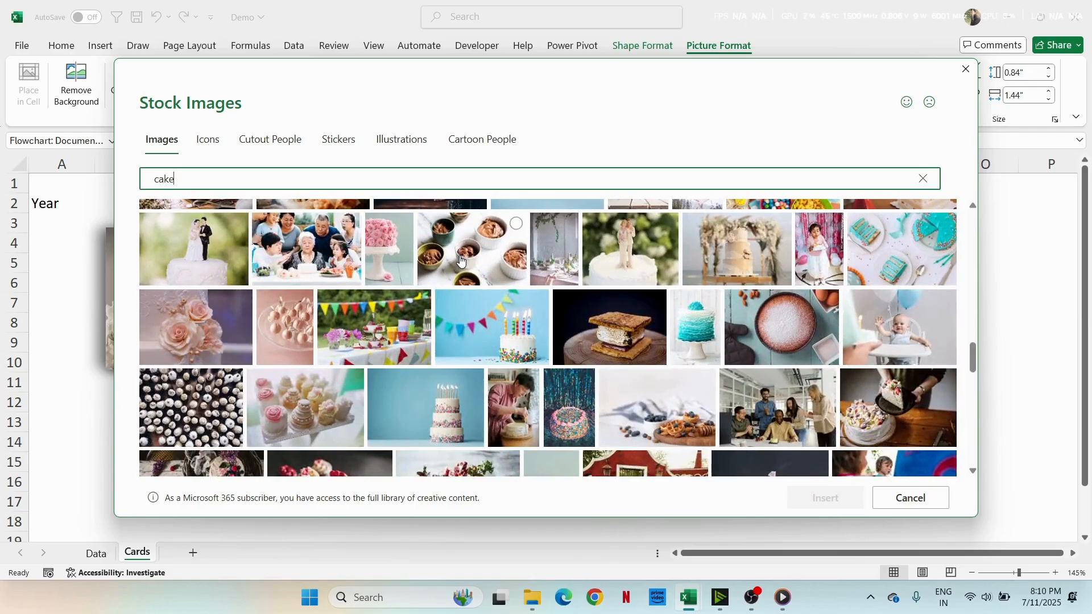
scroll(461, 261, "down", 3)
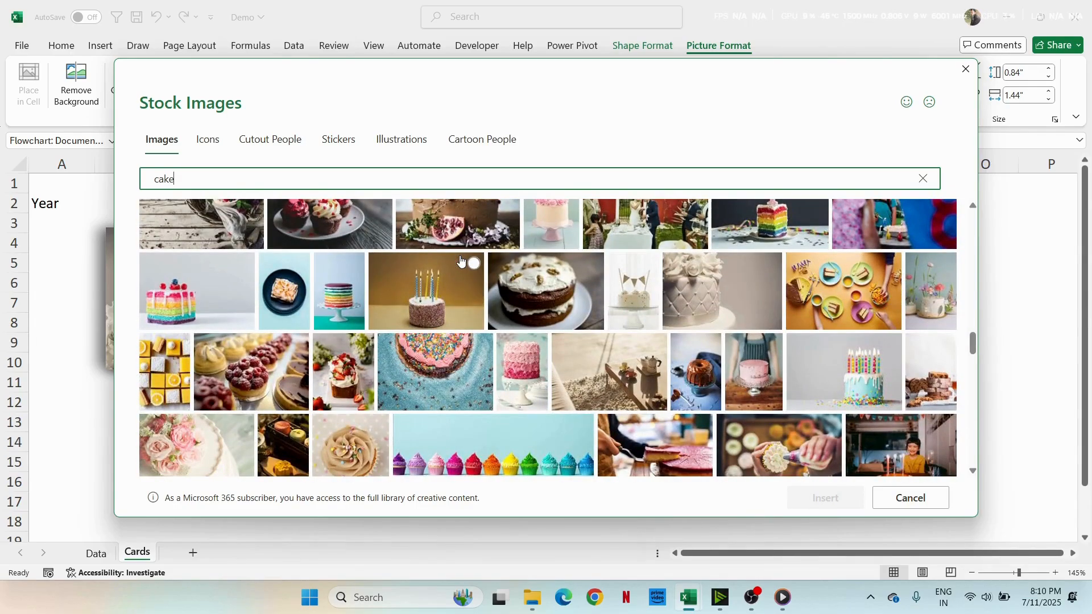
scroll(461, 261, "up", 14)
scroll(726, 368, "up", 3)
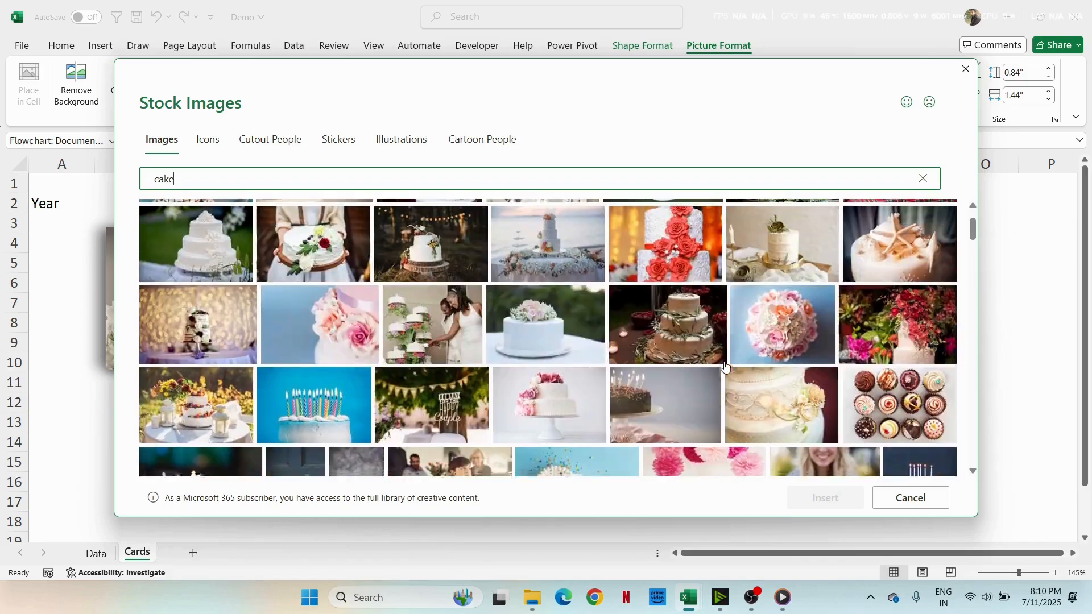
scroll(664, 256, "up", 1)
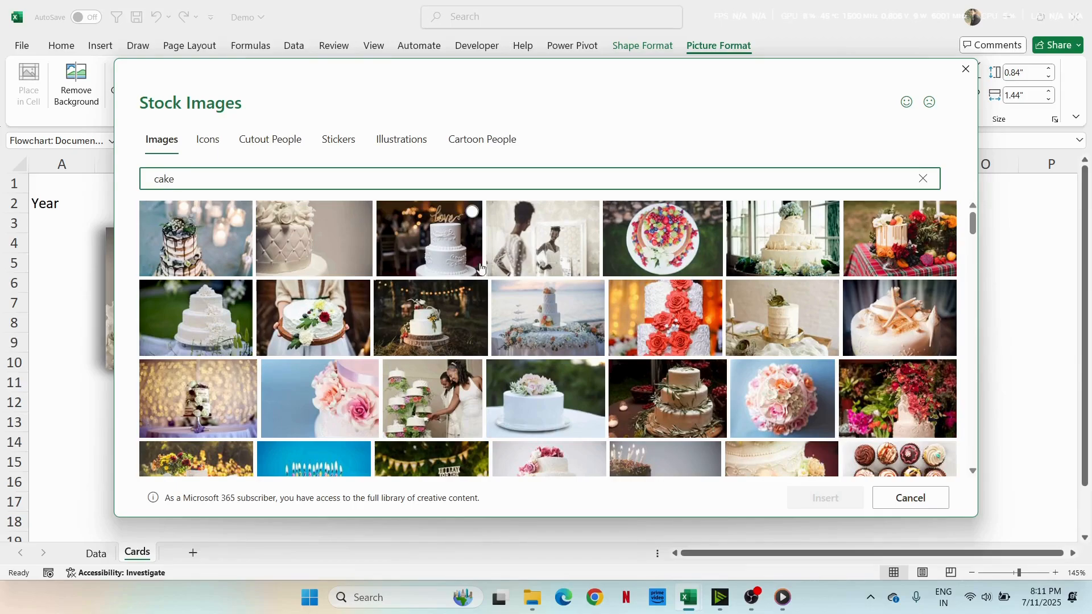
left_click(683, 310)
left_click(825, 499)
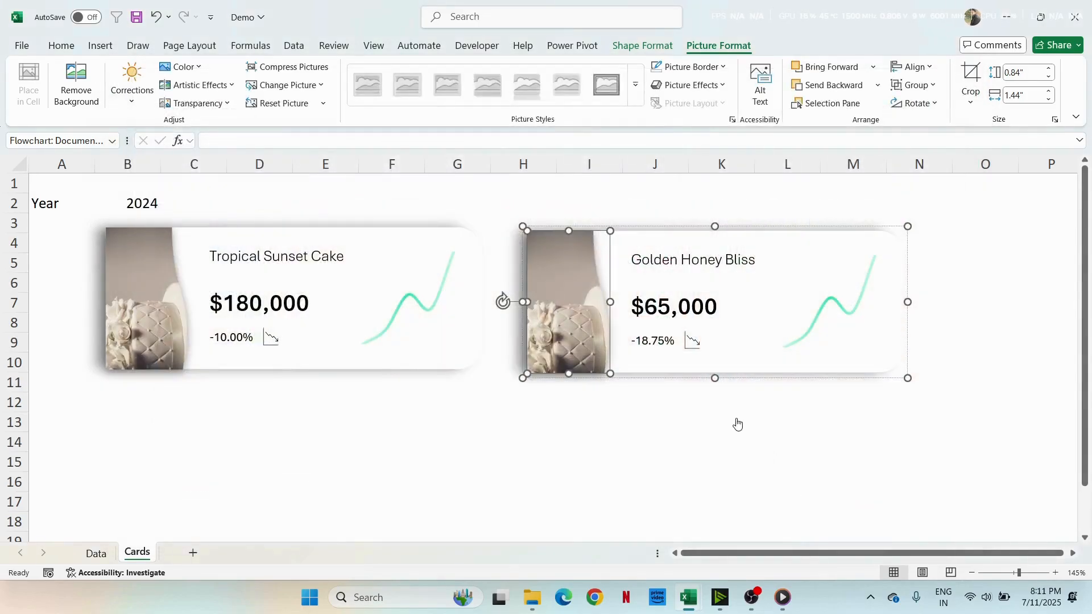
left_click(540, 423)
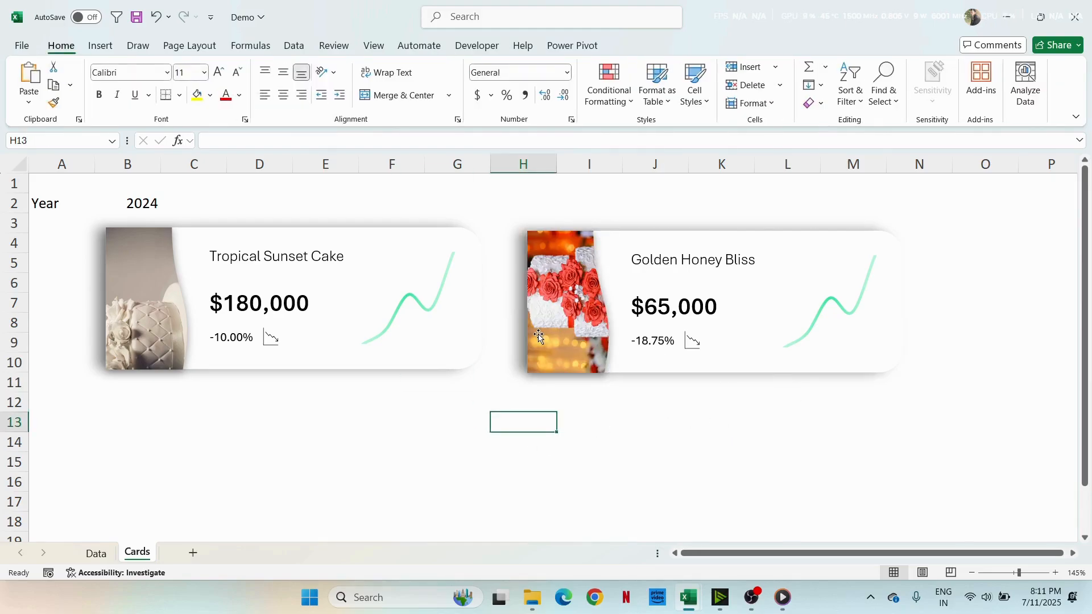
Step: Color the Golden Honey Bliss card's product title text blue
left_click(630, 261)
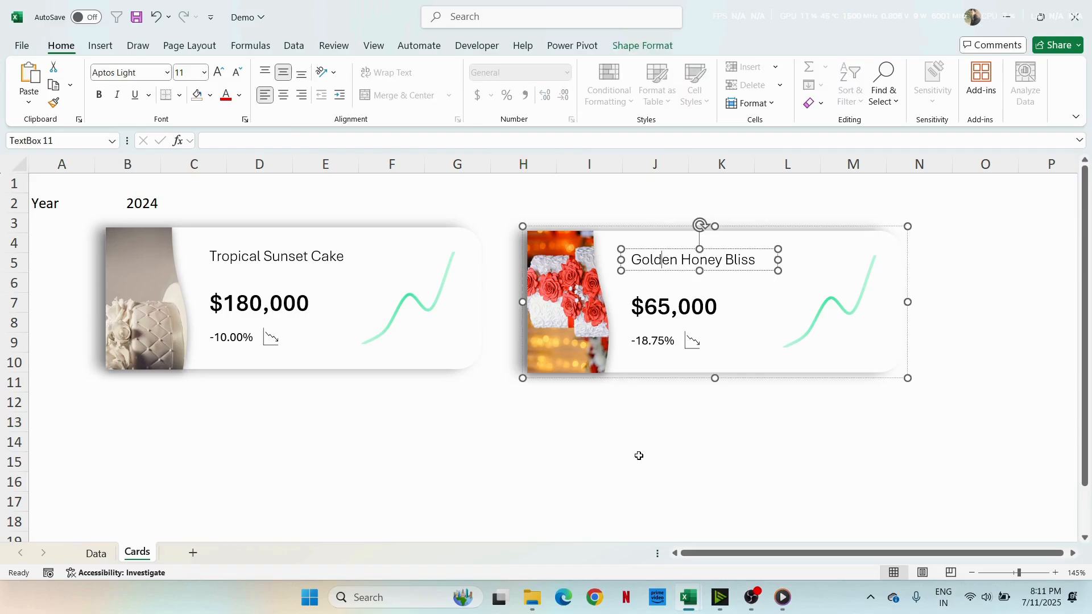
key("ctrl+a")
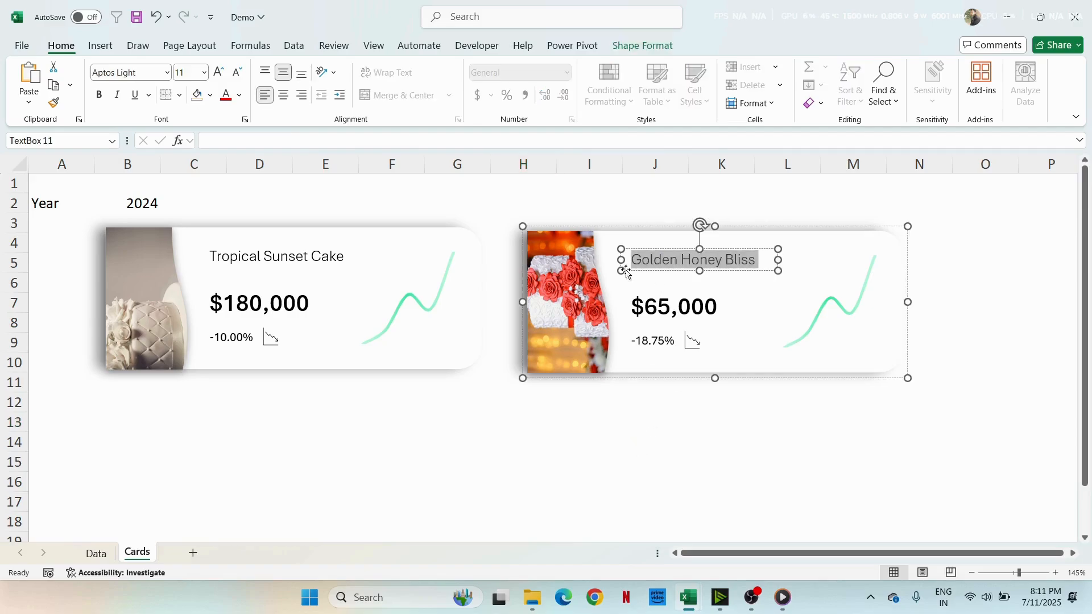
left_click(240, 95)
left_click(367, 330)
Step: Set the middle gradient stop, at 50%, of the Golden Honey Bliss chart line to the standard blue
double_click(837, 307)
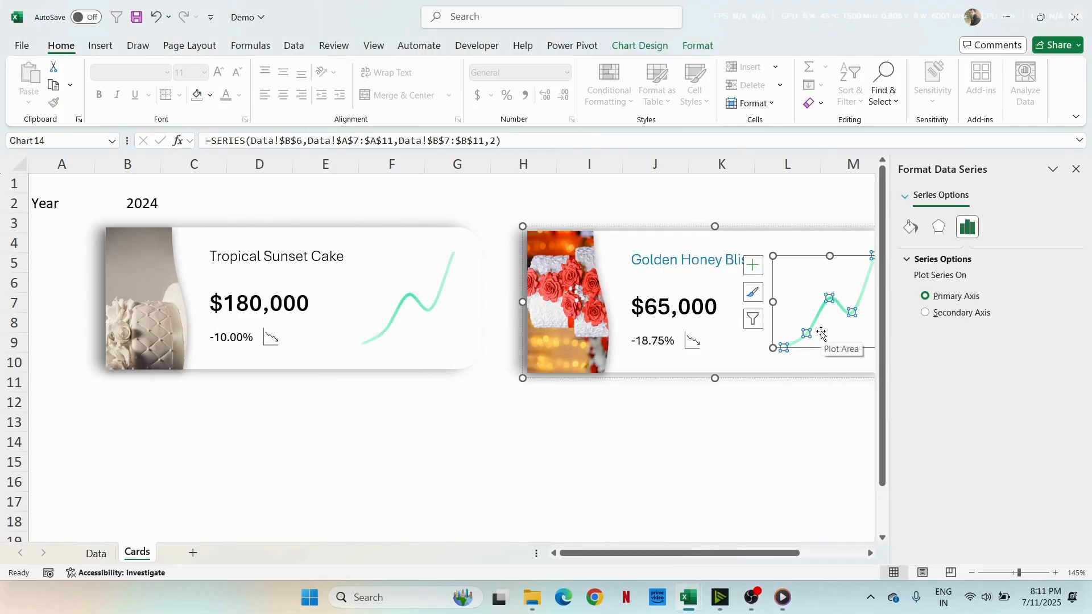
left_click(909, 226)
left_click(1053, 502)
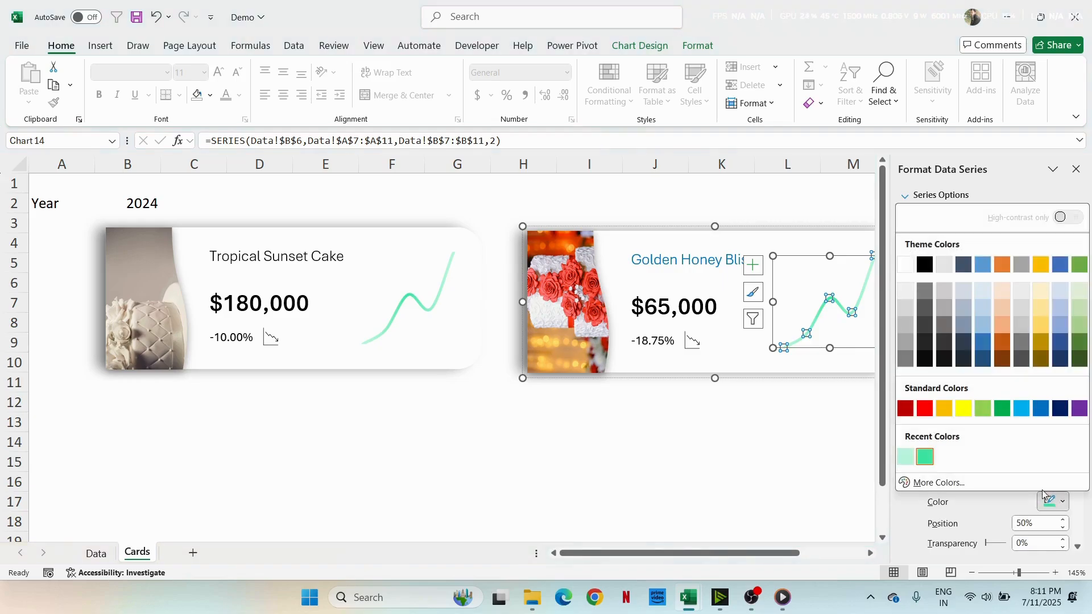
left_click(1041, 409)
Step: Set the first gradient stop, at 0%, of the Golden Honey Bliss chart line to a custom light blue
left_click(933, 478)
left_click(1053, 502)
left_click(1041, 408)
left_click(1053, 502)
left_click(938, 482)
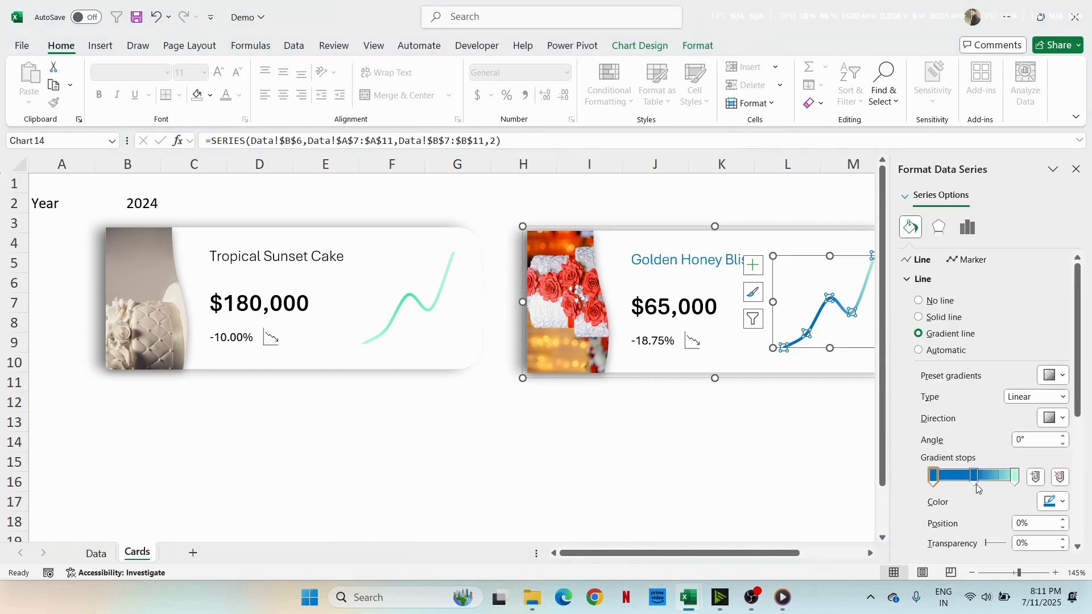
left_click_drag(471, 211, 472, 174)
left_click(524, 133)
Step: Set the end gradient stop of the Golden Honey Bliss chart line to the recently used light blue and close the formatting pane
left_click(1009, 478)
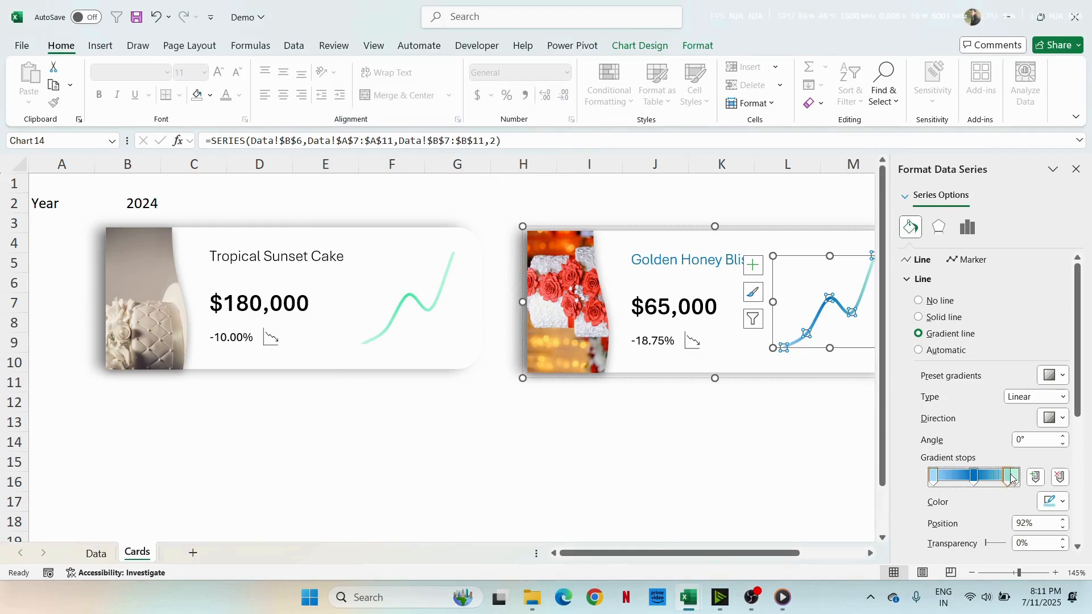
left_click_drag(1009, 481, 1022, 481)
left_click(1054, 502)
left_click(906, 456)
left_click(721, 423)
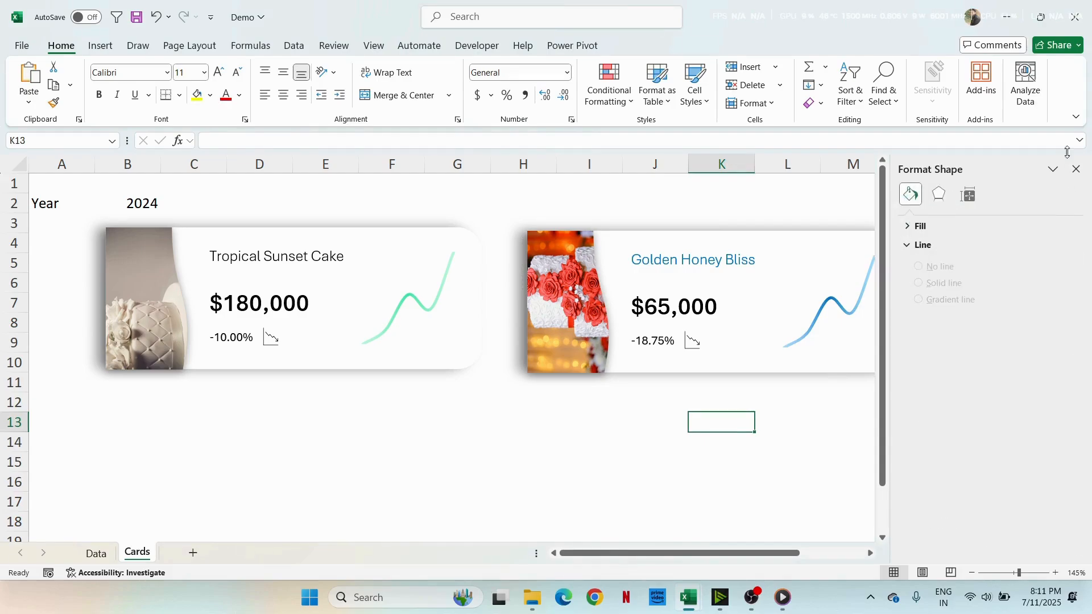
left_click(1077, 169)
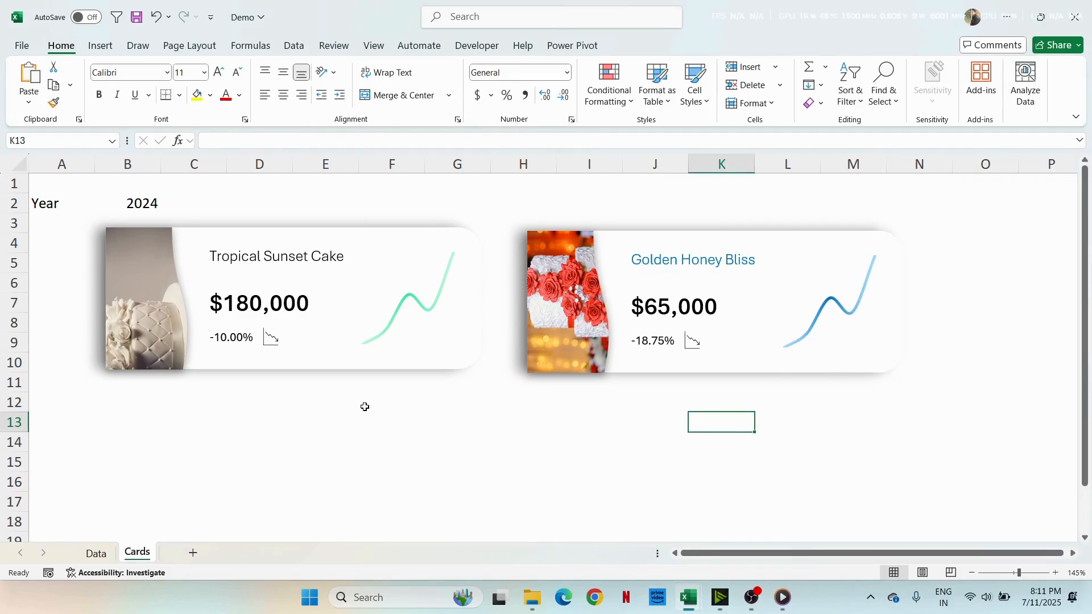